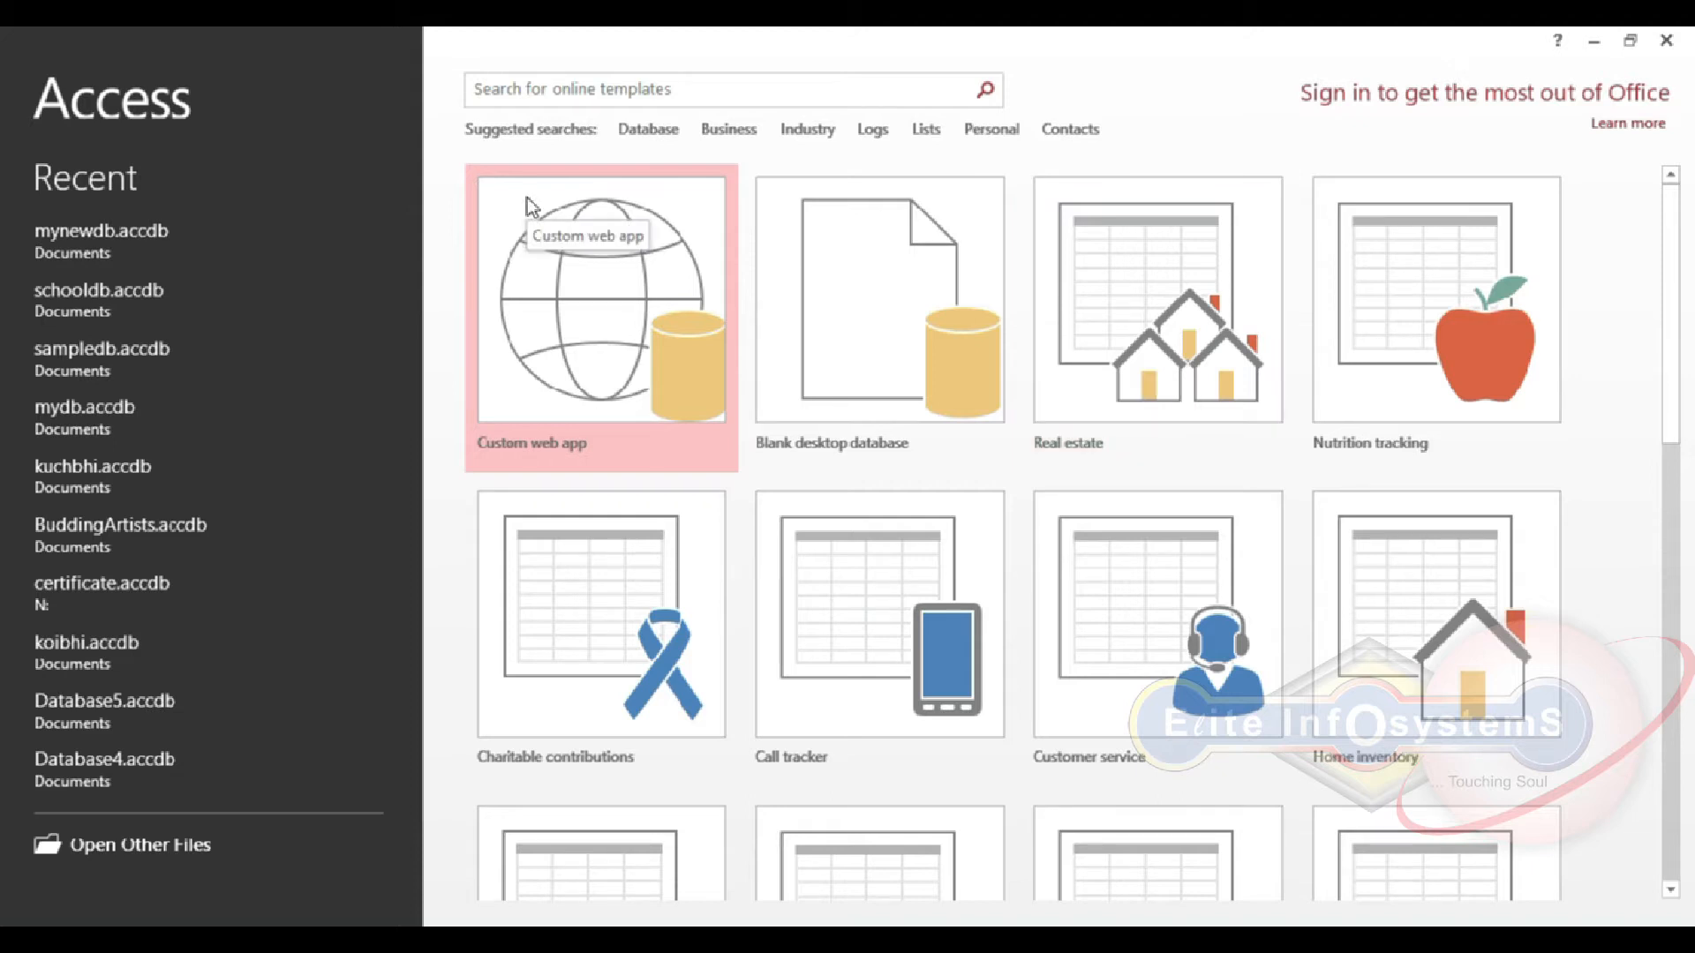
# Step: Open the recent database mynewdb.accdb
pyautogui.click(238, 227)
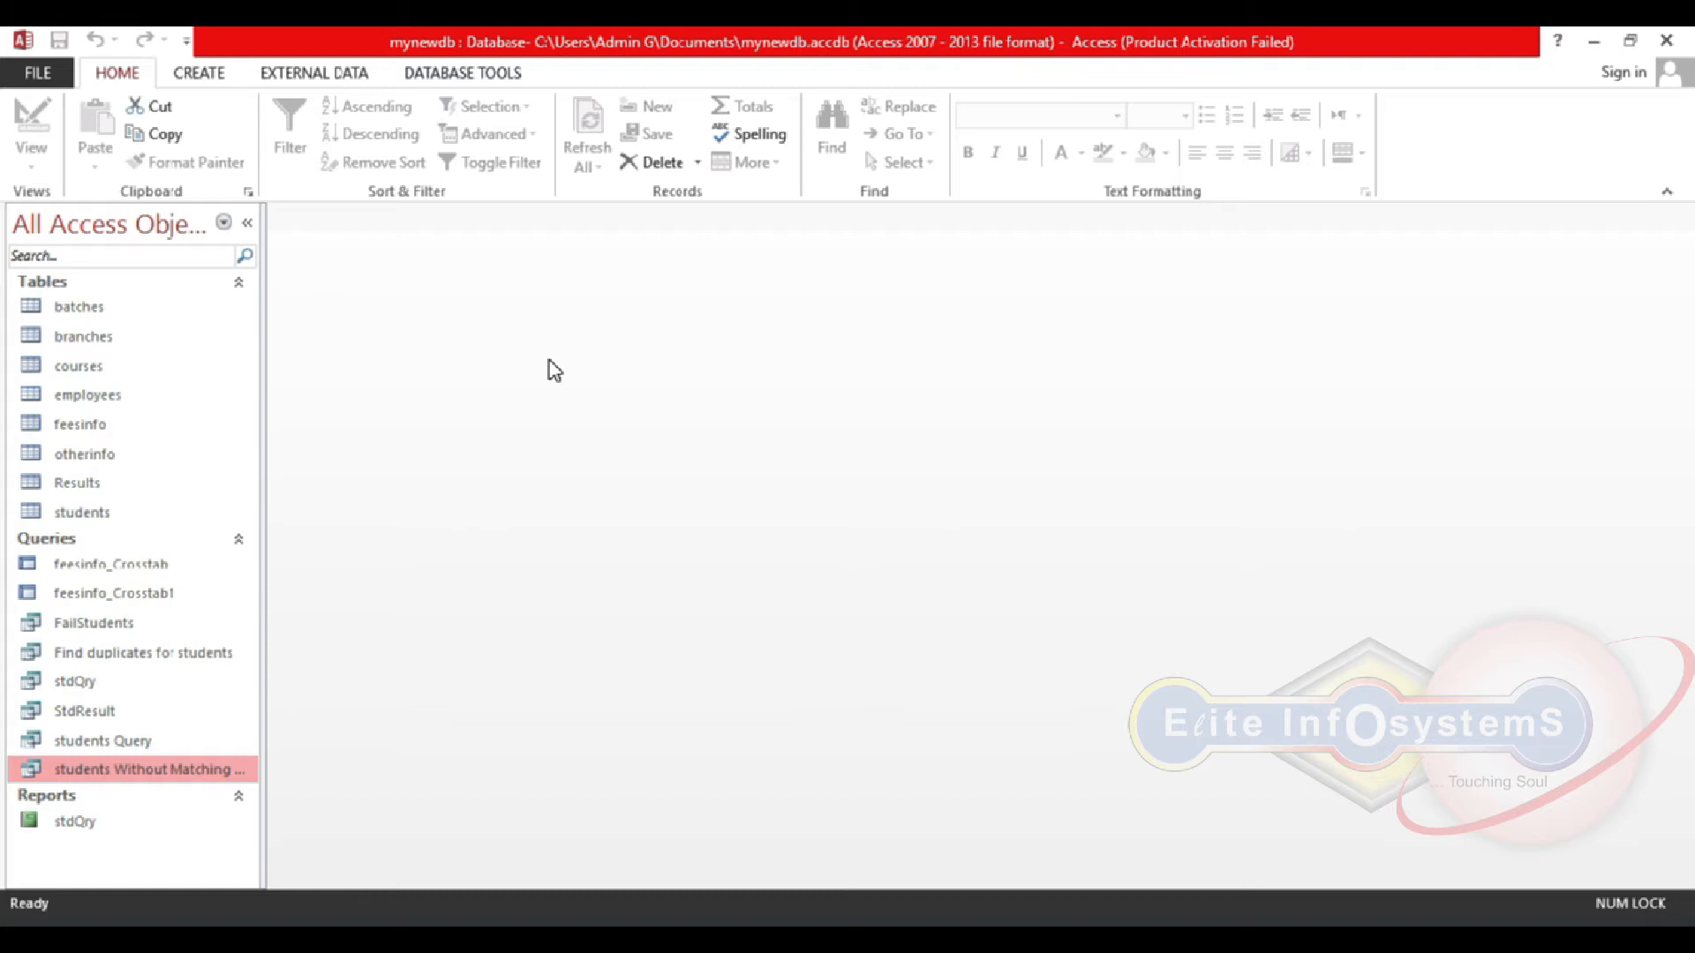
pyautogui.click(153, 434)
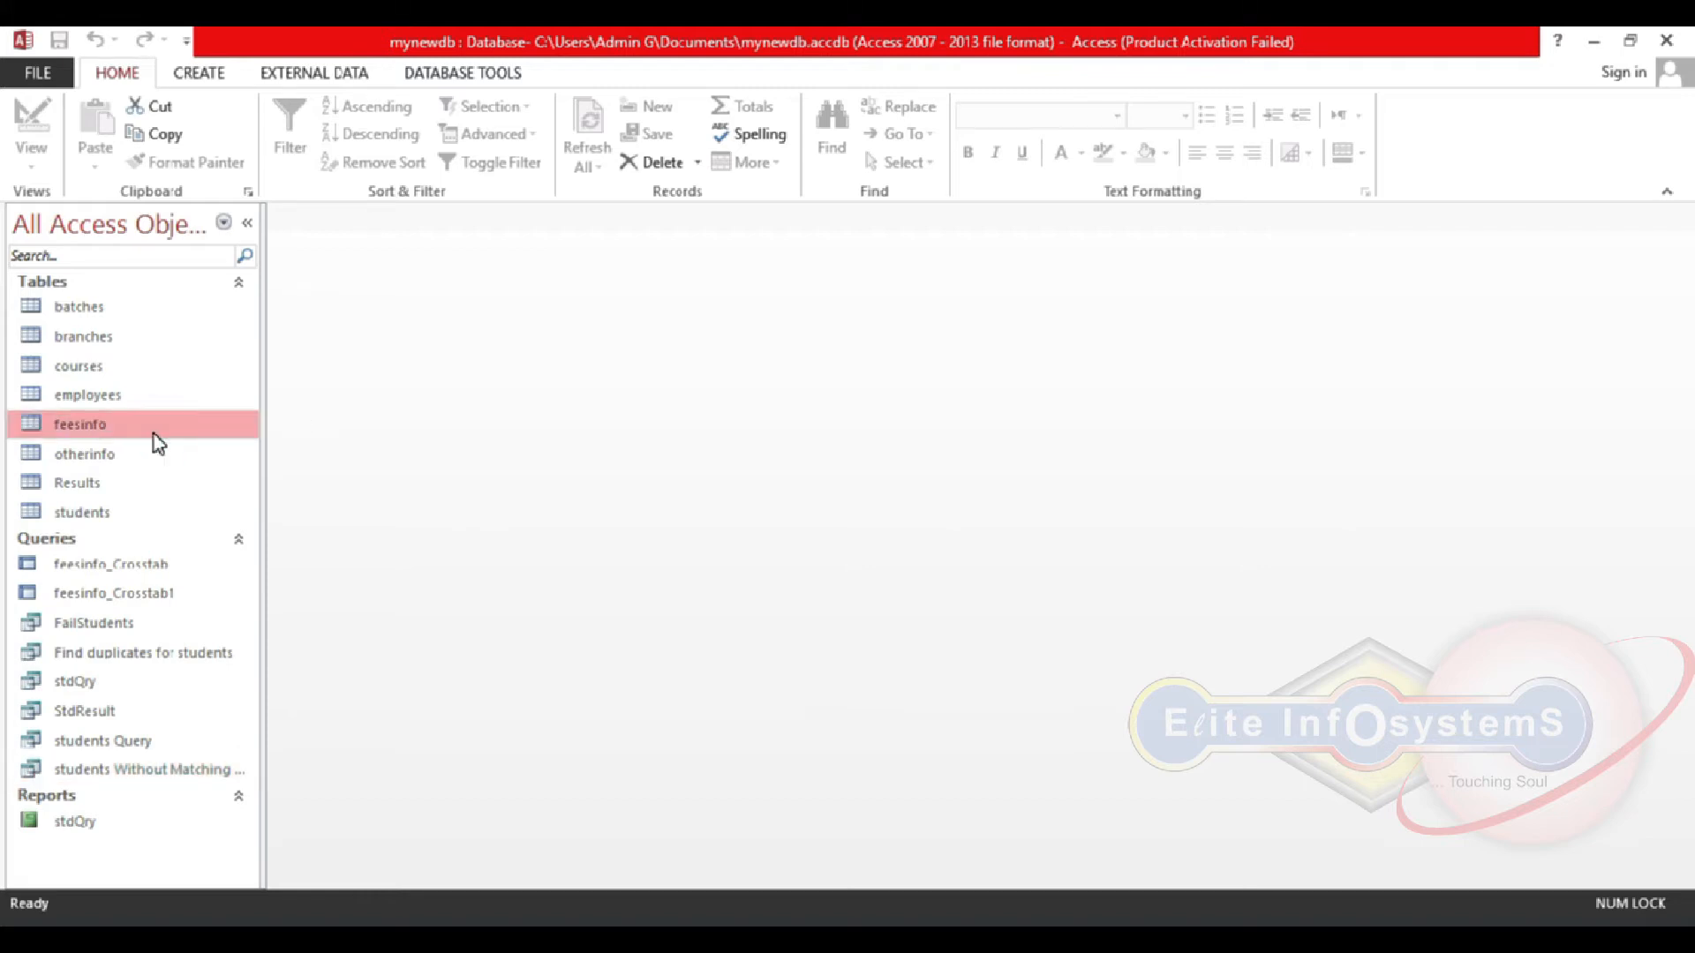
pyautogui.click(159, 459)
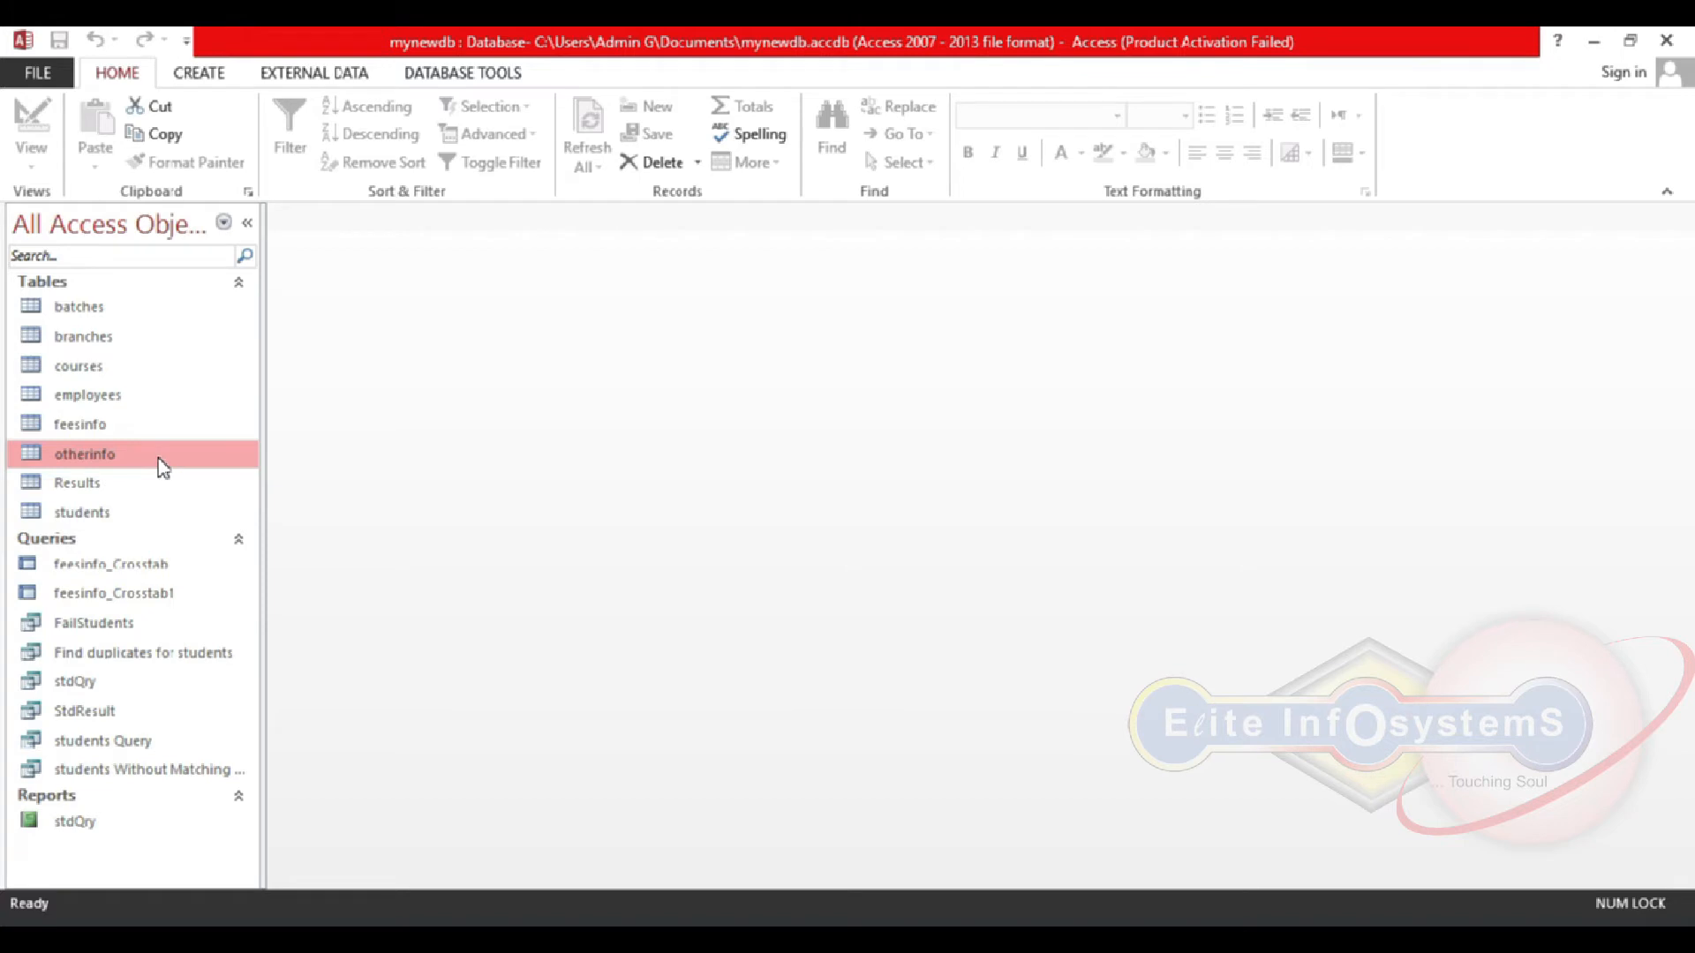
pyautogui.click(147, 376)
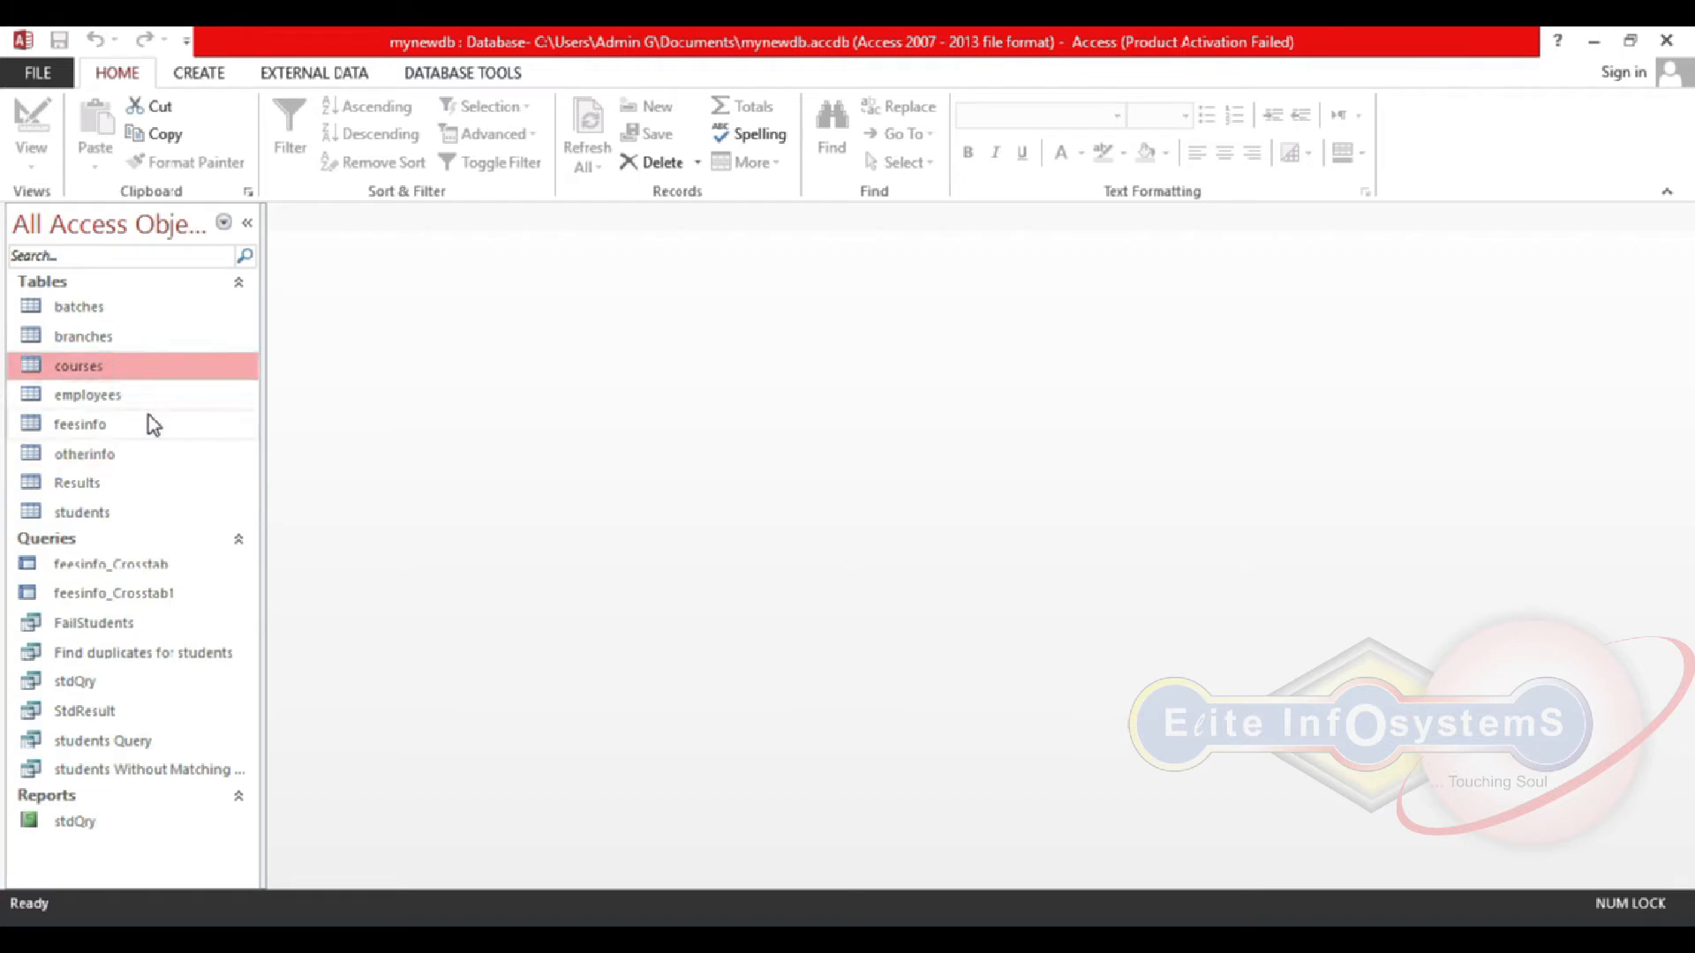
pyautogui.click(149, 417)
pyautogui.click(144, 452)
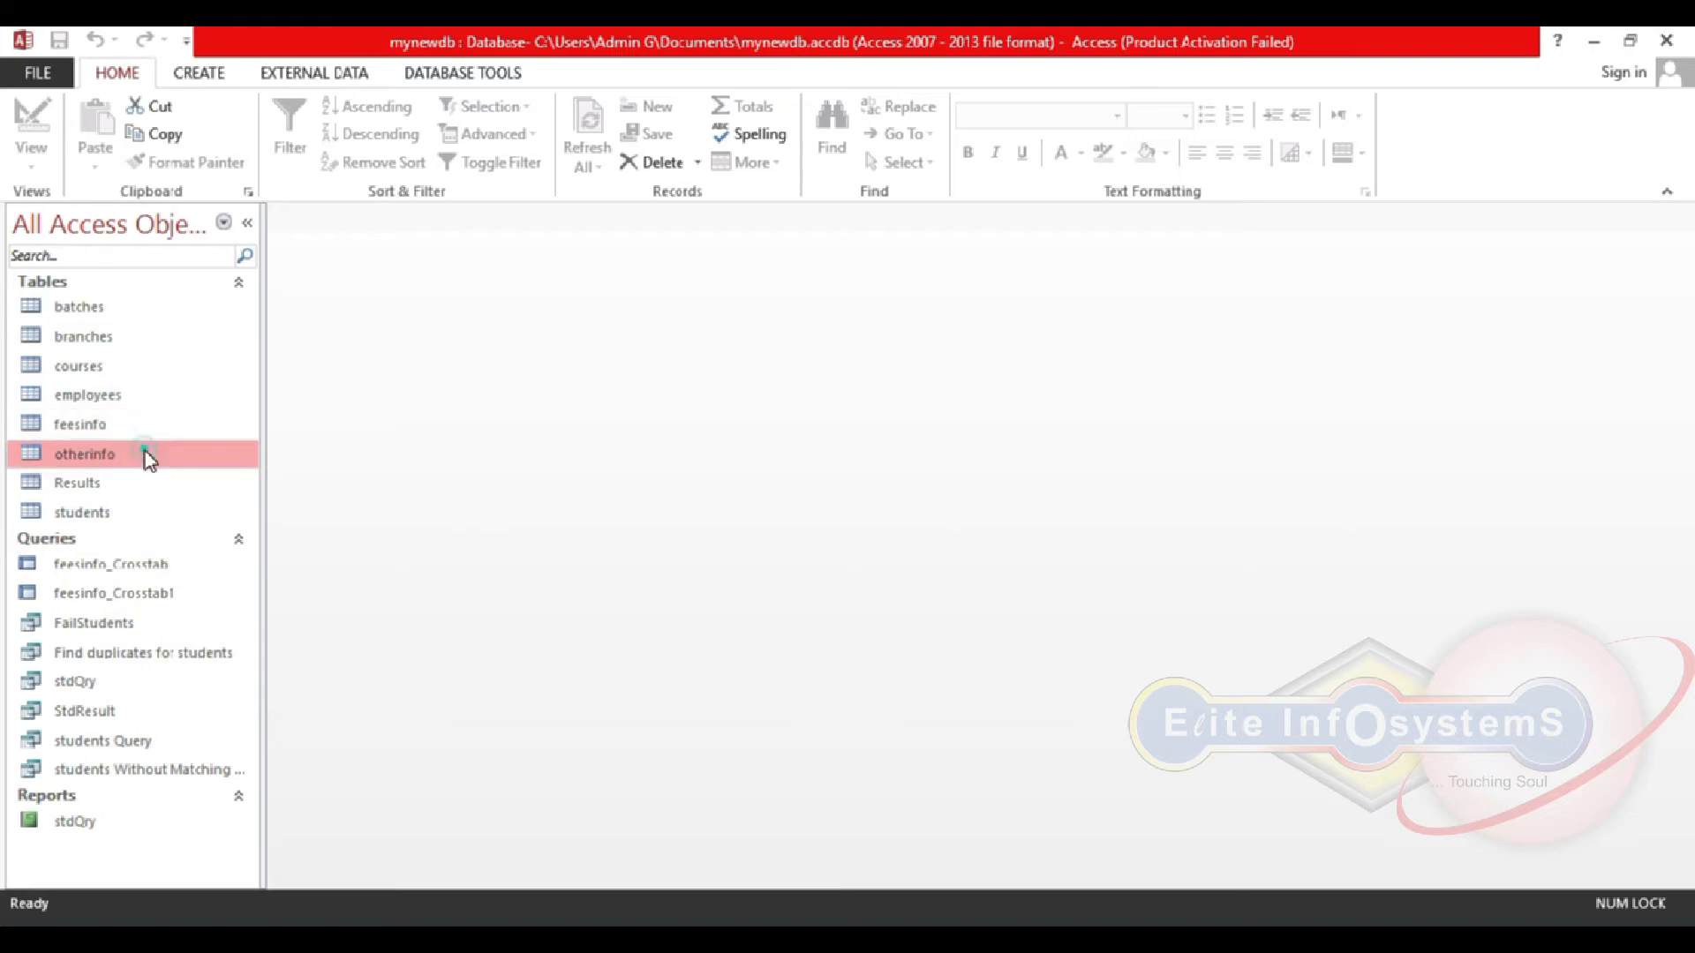
pyautogui.click(147, 484)
pyautogui.click(155, 365)
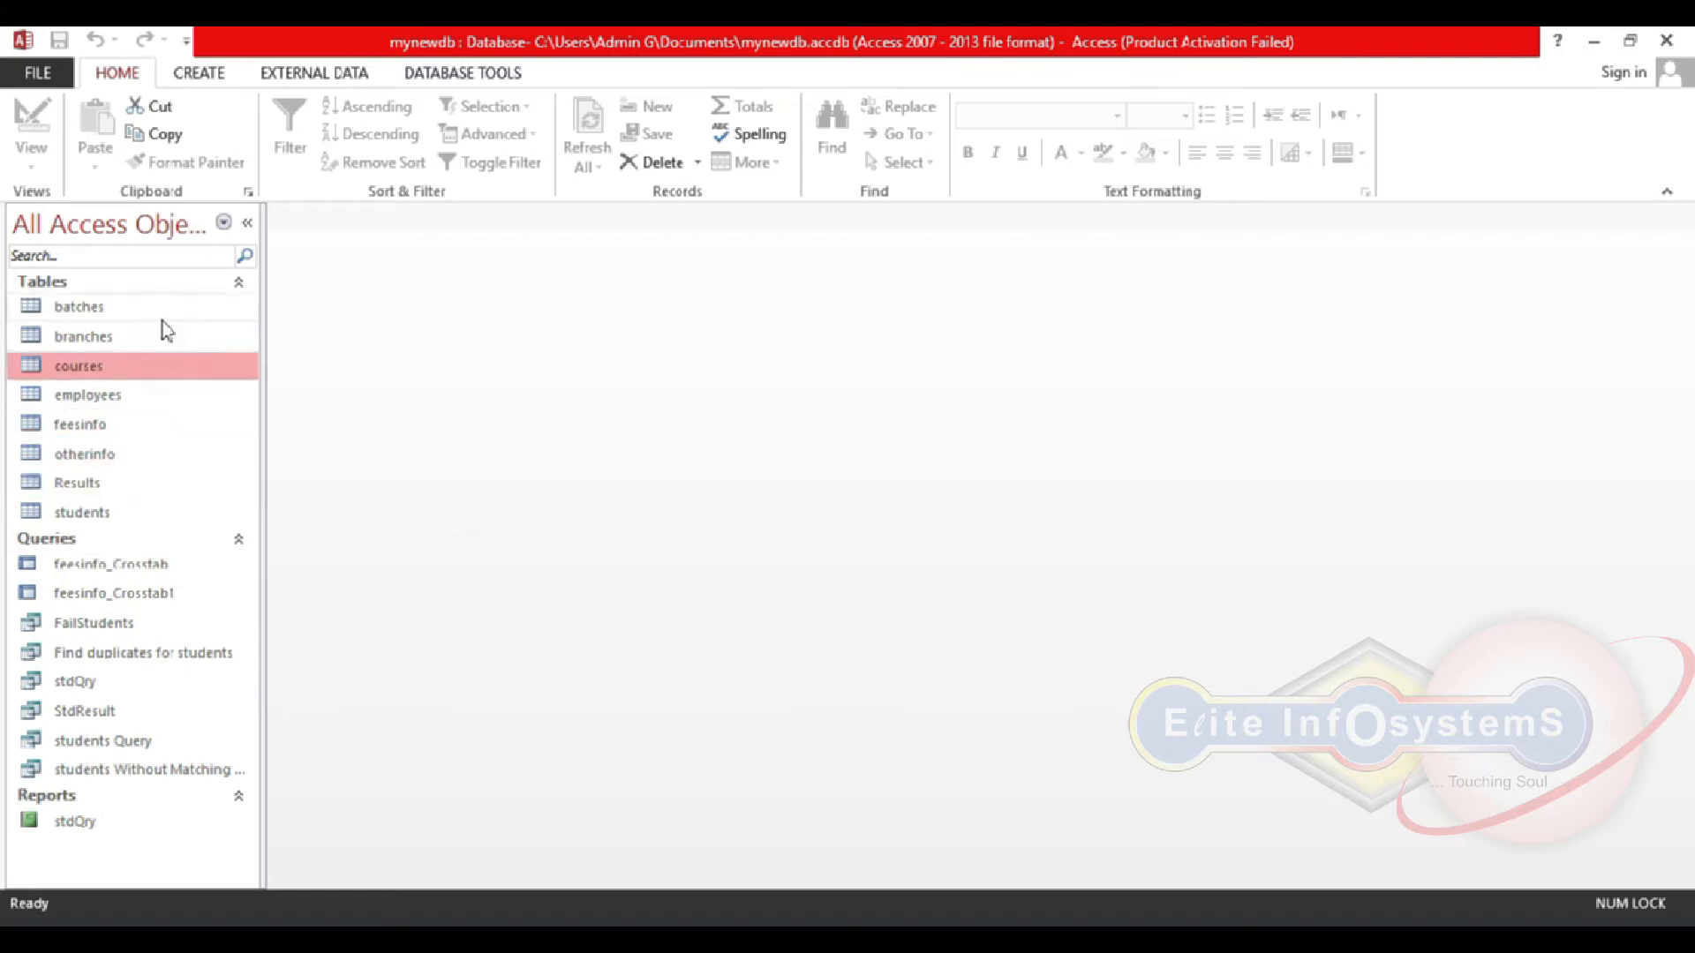
pyautogui.click(162, 316)
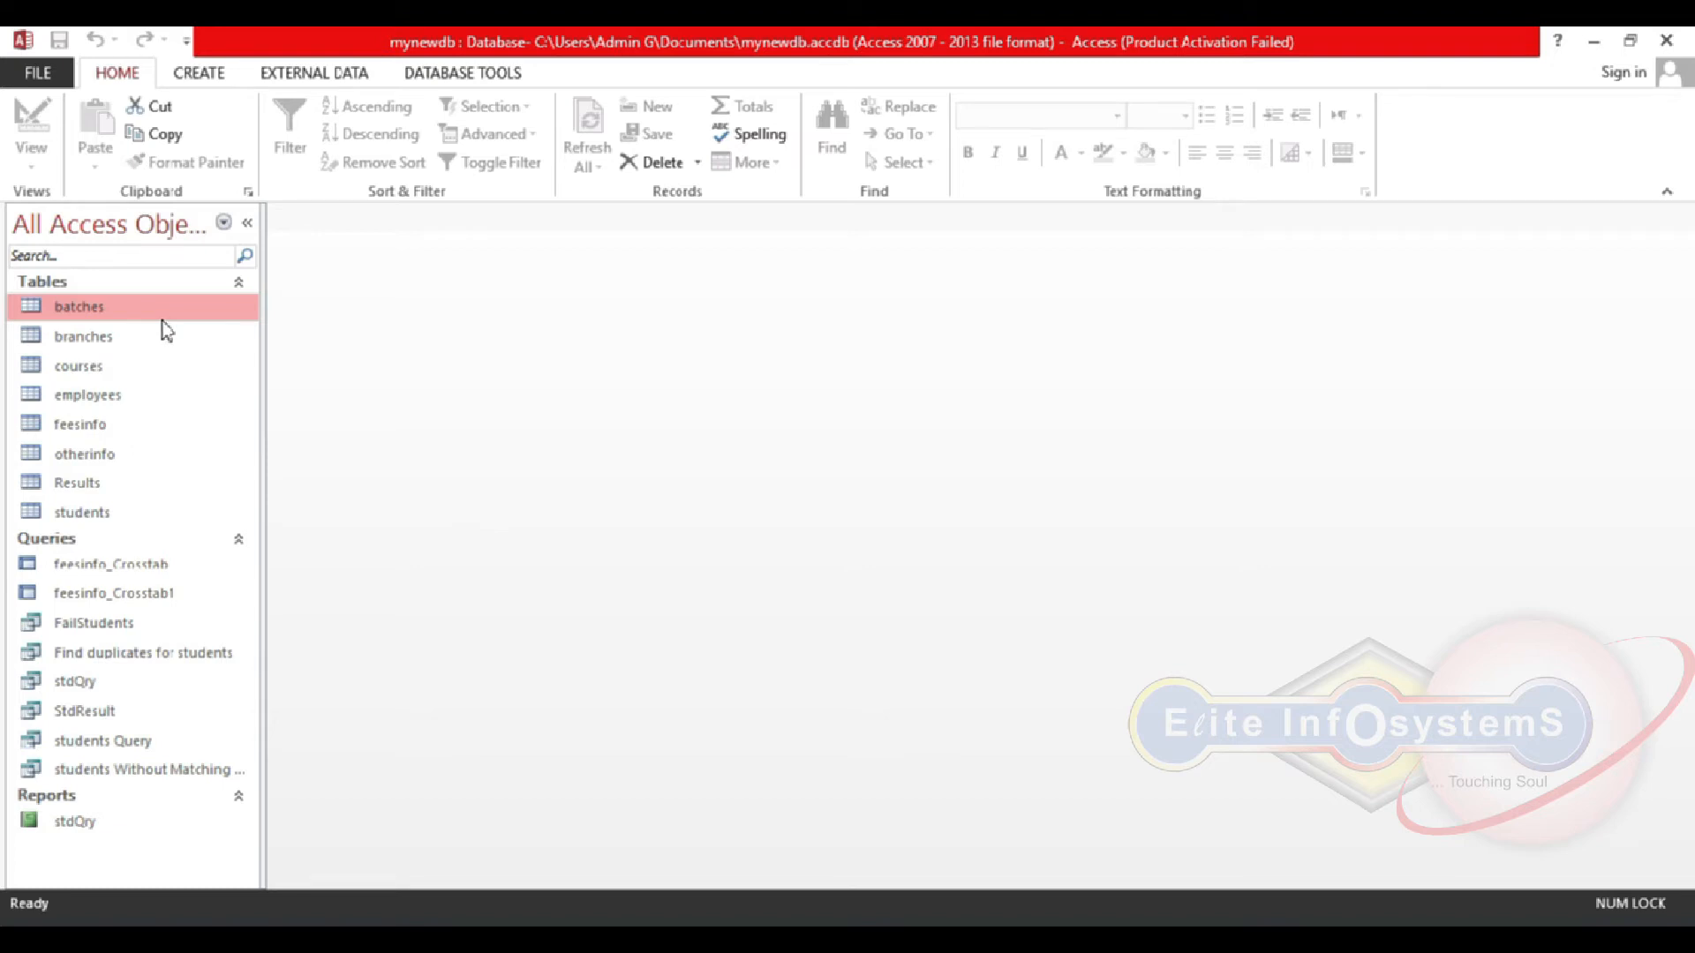
pyautogui.press('Down')
pyautogui.press('Down')
pyautogui.press('Down')
pyautogui.press('Down')
pyautogui.press('Down')
pyautogui.press('Up')
pyautogui.press('Up')
pyautogui.press('Down')
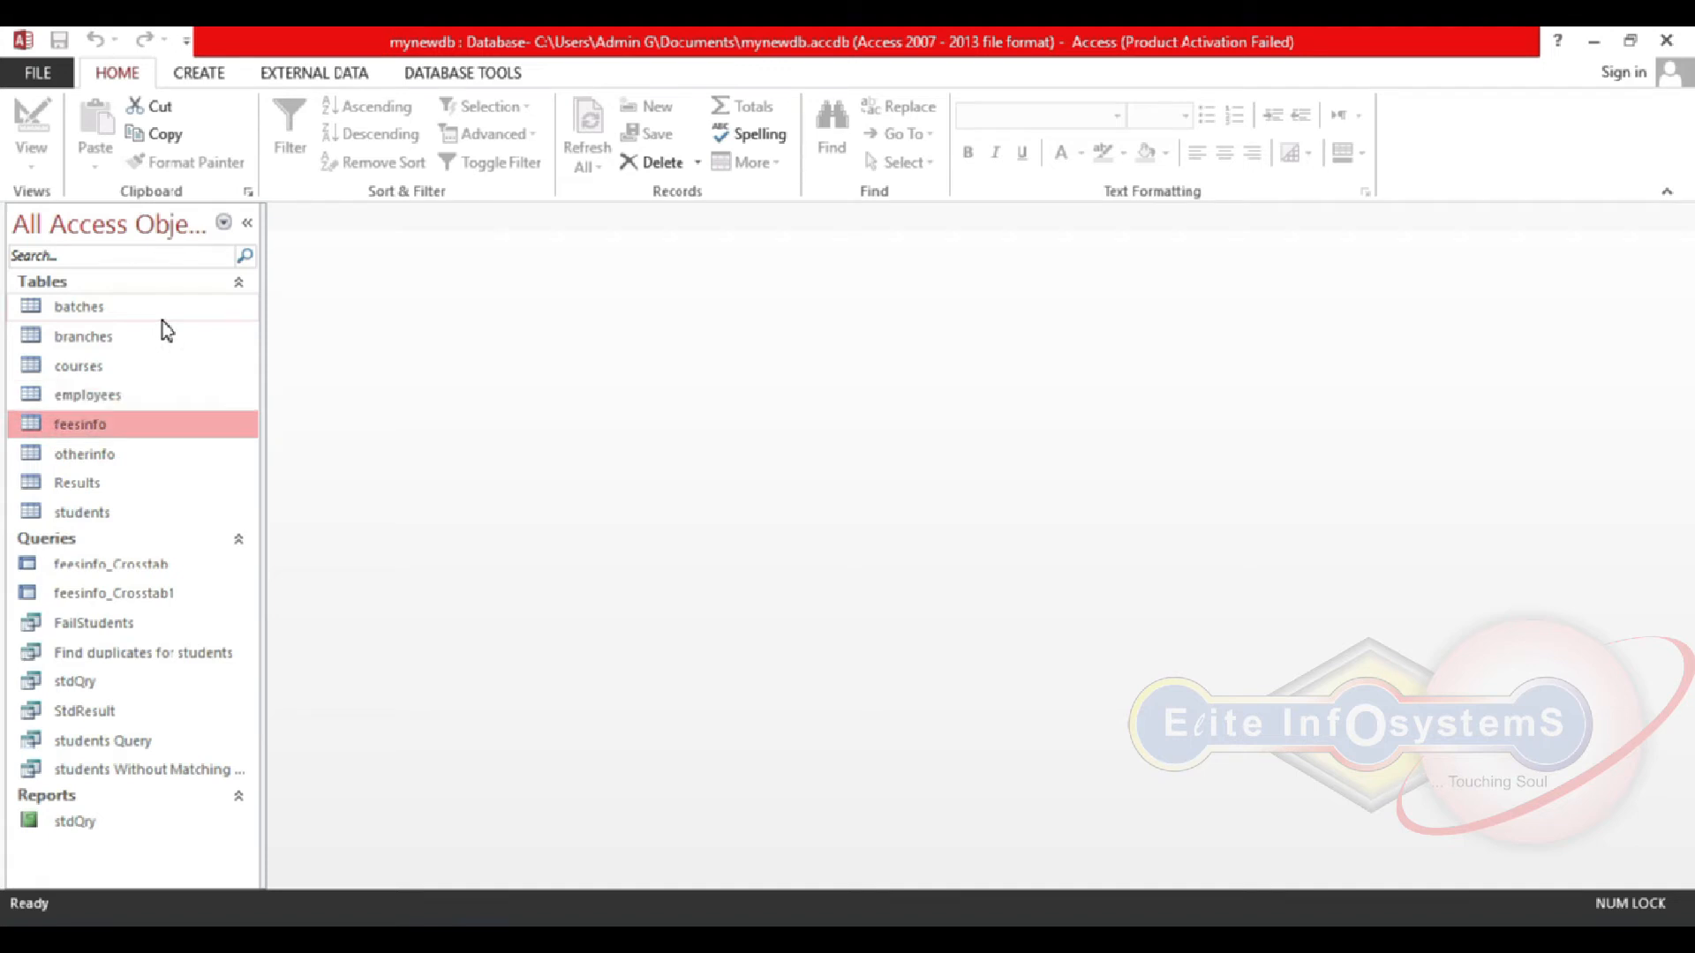
pyautogui.press('Up')
pyautogui.press('Down')
pyautogui.press('Down')
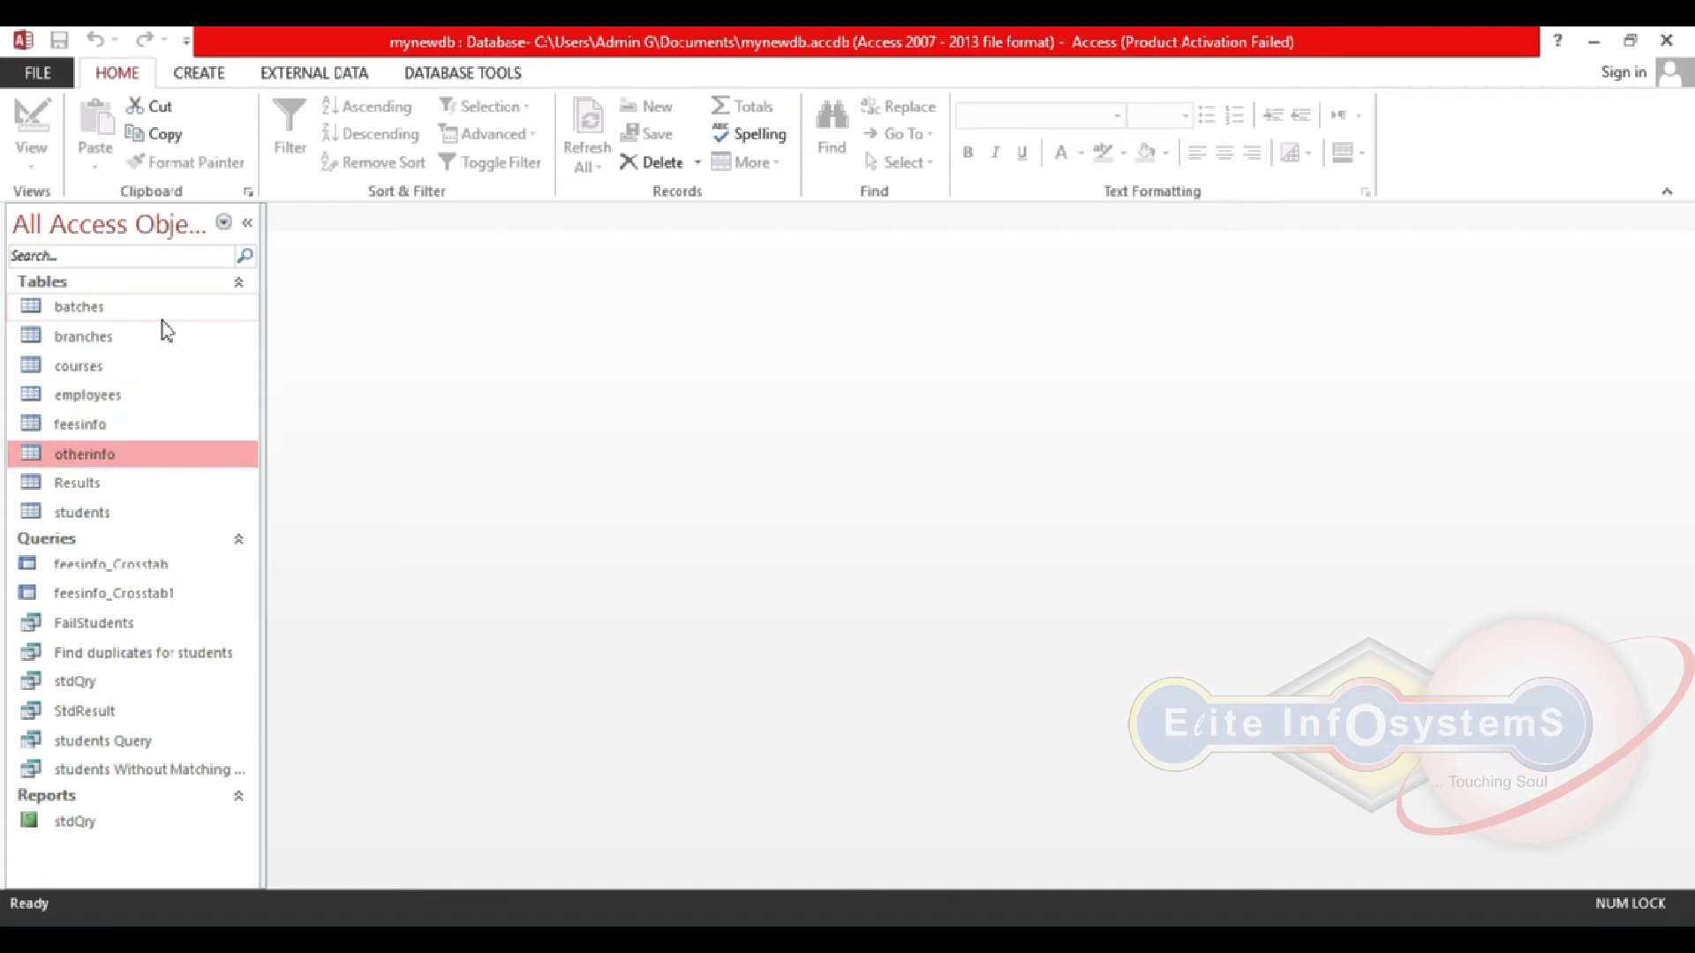
pyautogui.press('Up')
pyautogui.press('Up')
pyautogui.press('Up')
pyautogui.press('Down')
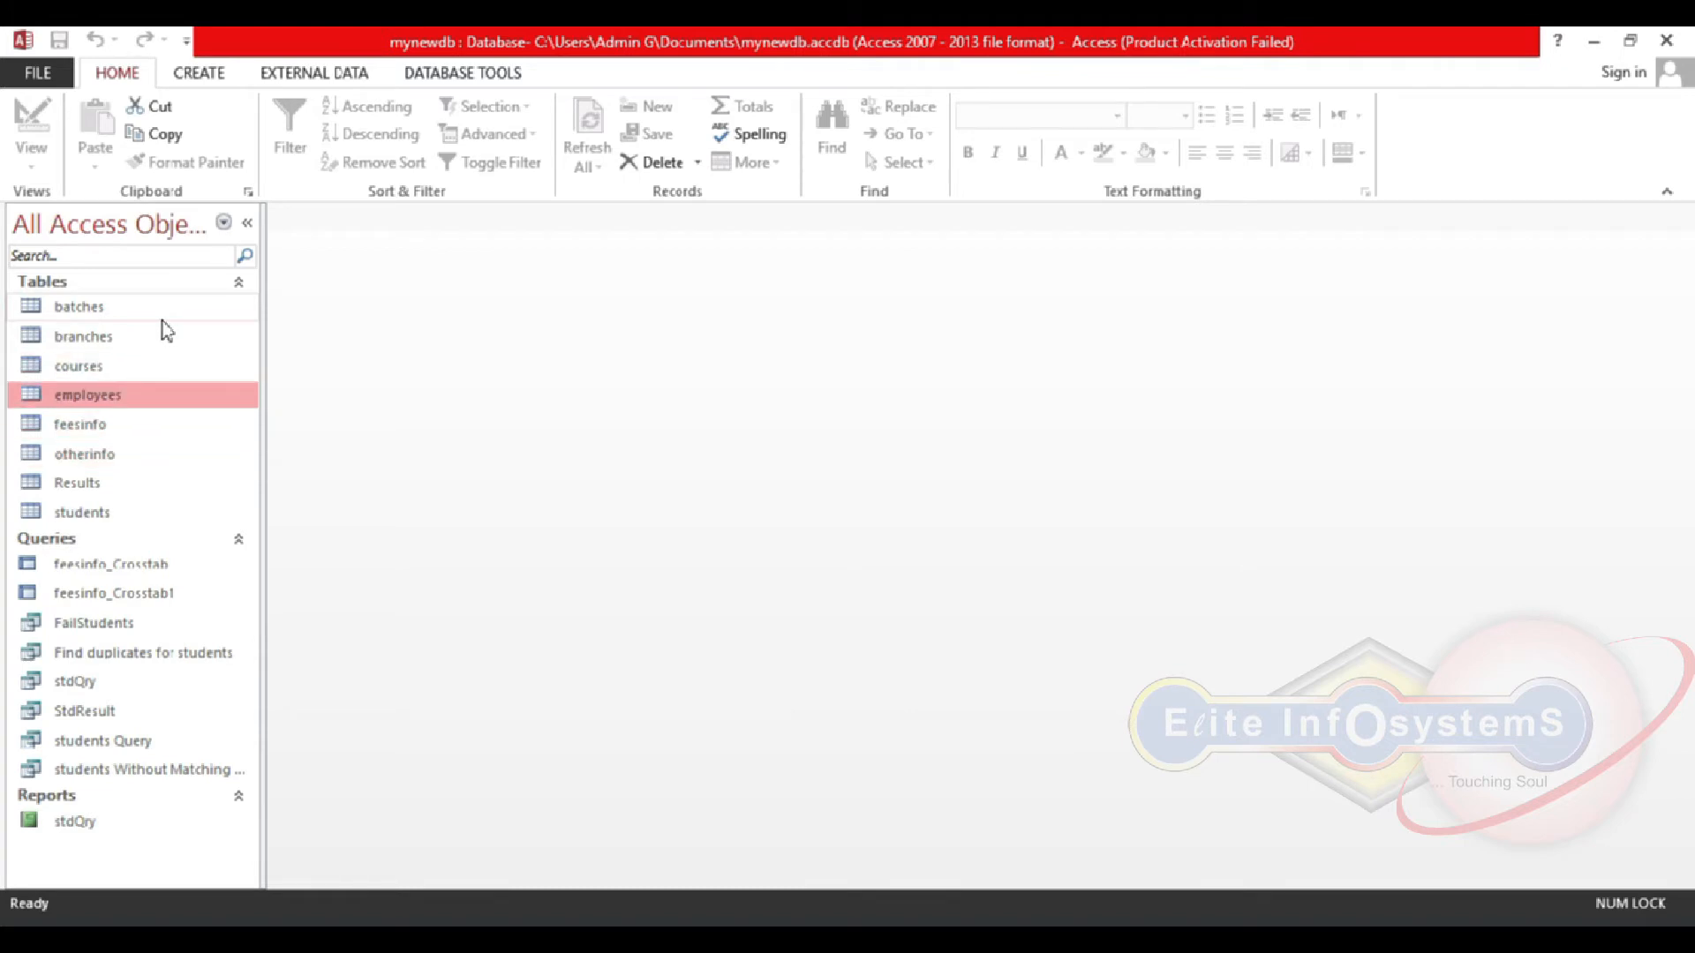
pyautogui.press('Down')
pyautogui.press('Down')
pyautogui.press('Up')
pyautogui.press('Up')
pyautogui.press('Up')
pyautogui.press('Down')
pyautogui.press('Down')
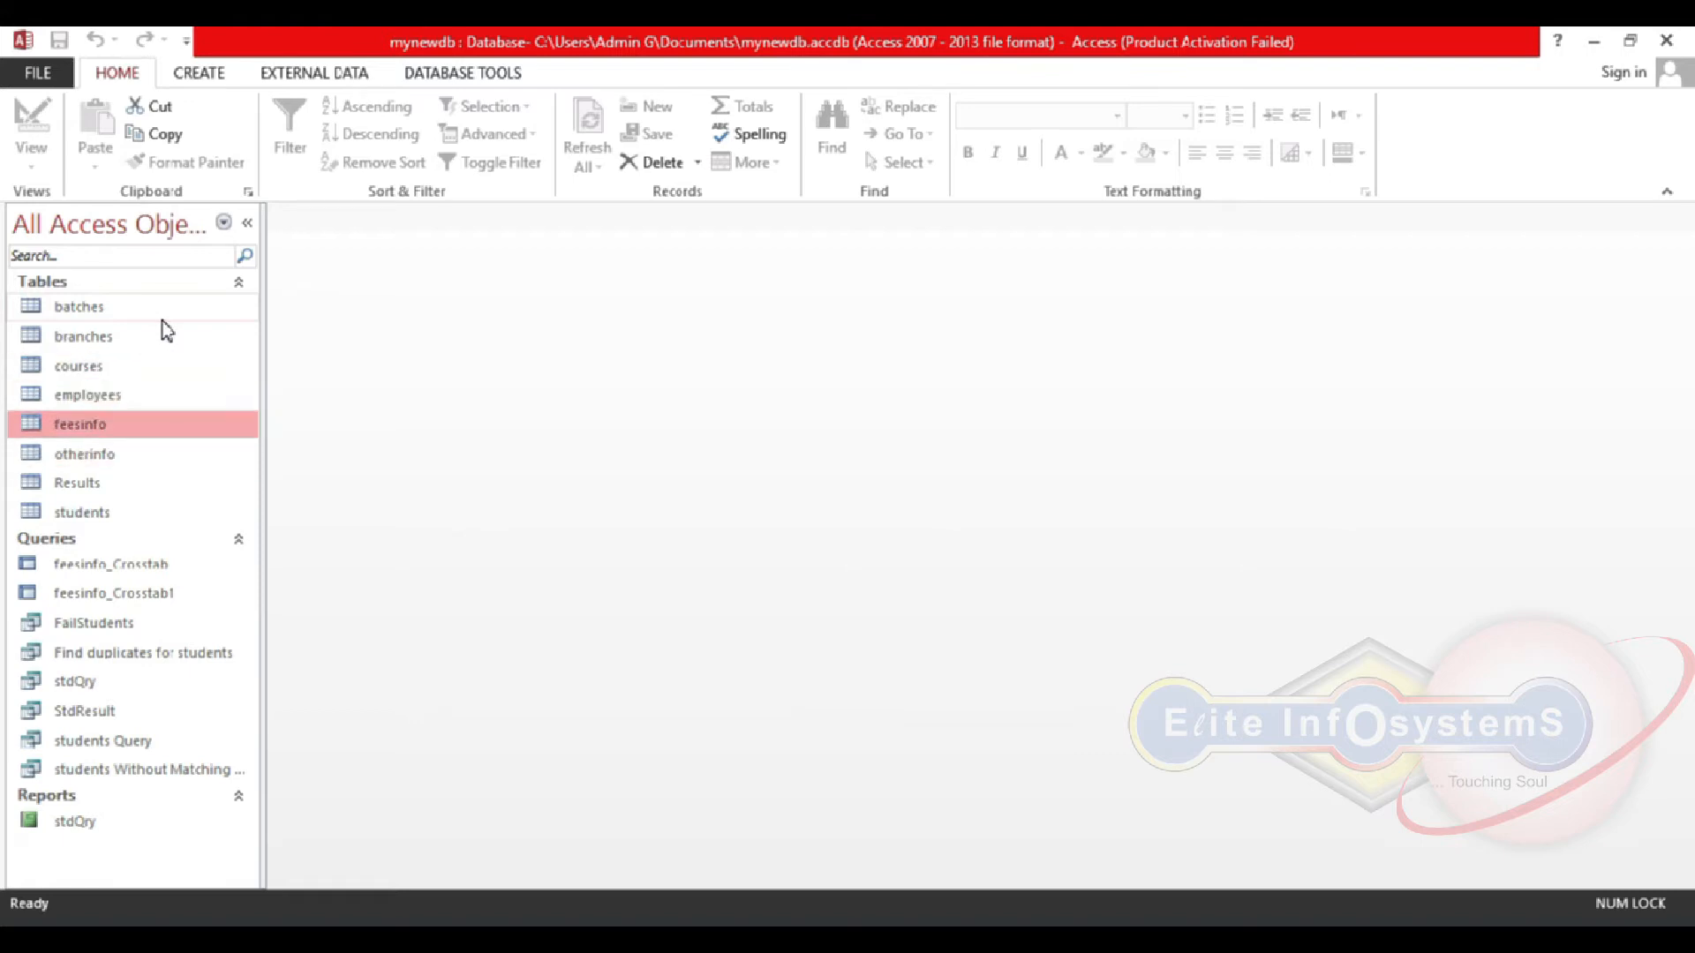
pyautogui.press('Down')
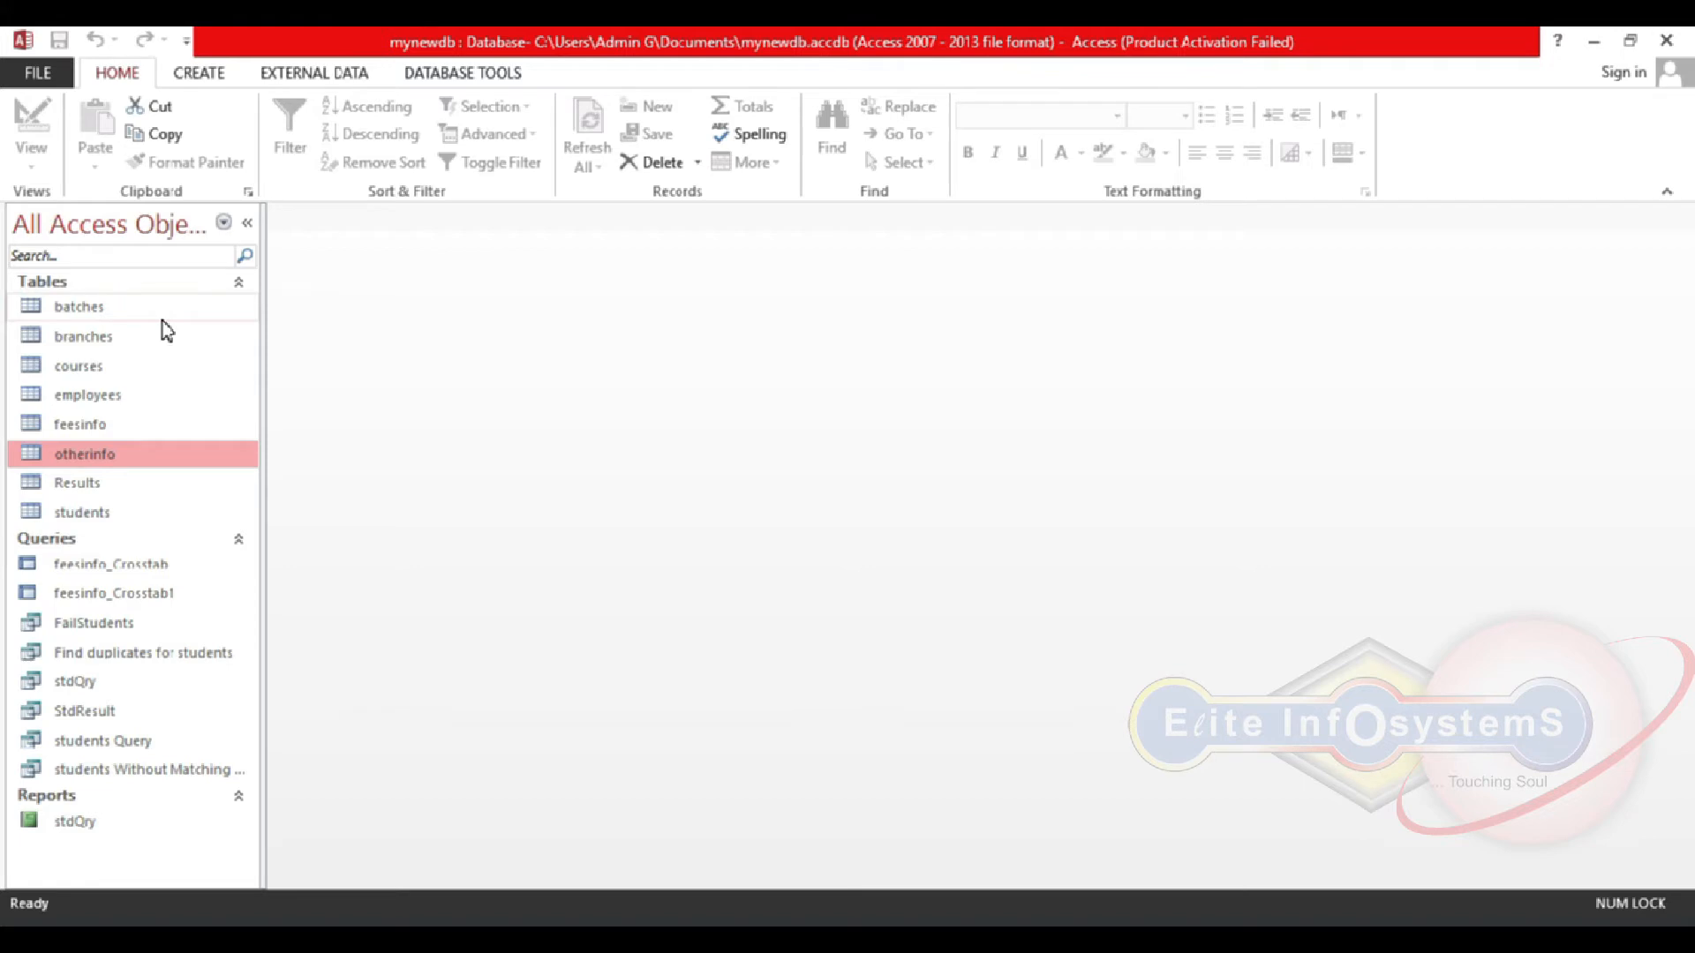
pyautogui.press('Down')
pyautogui.press('Down')
pyautogui.press('Up')
pyautogui.press('Up')
pyautogui.press('Up')
pyautogui.press('Down')
pyautogui.press('Up')
pyautogui.press('Up')
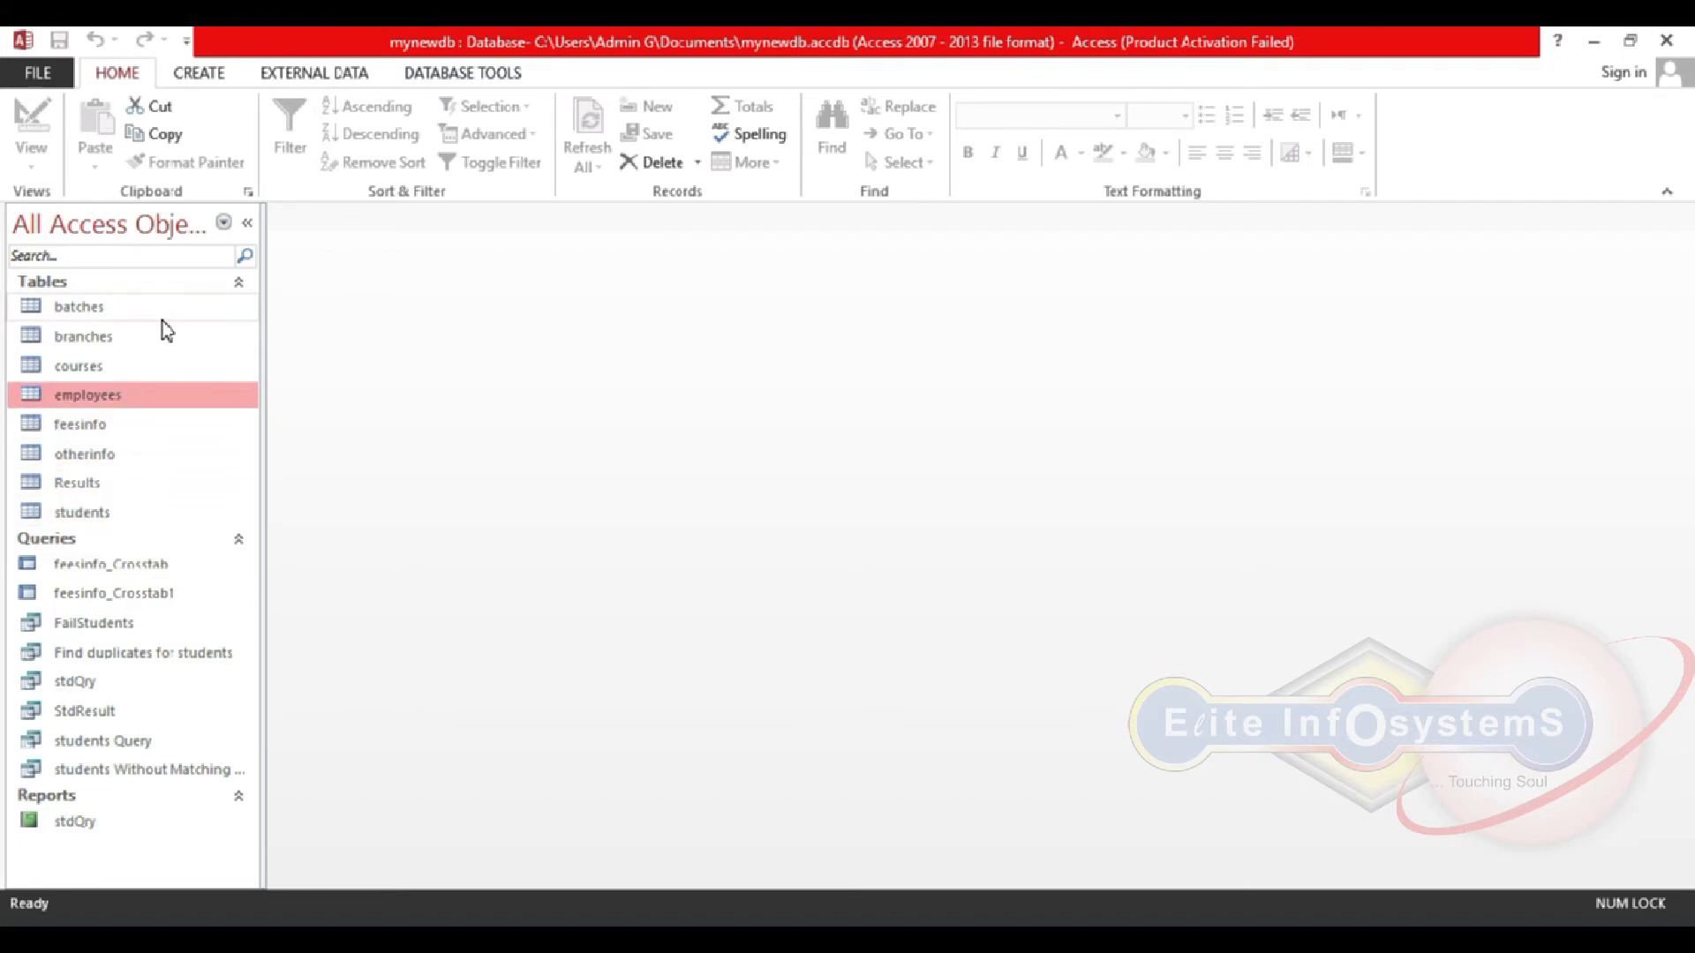
pyautogui.press('Down')
pyautogui.press('Down')
pyautogui.press('Down')
pyautogui.press('Down')
# Step: Select the employees table and create an automatic form from it
pyautogui.press('Up')
pyautogui.press('Up')
pyautogui.press('Up')
pyautogui.press('Up')
pyautogui.click(223, 74)
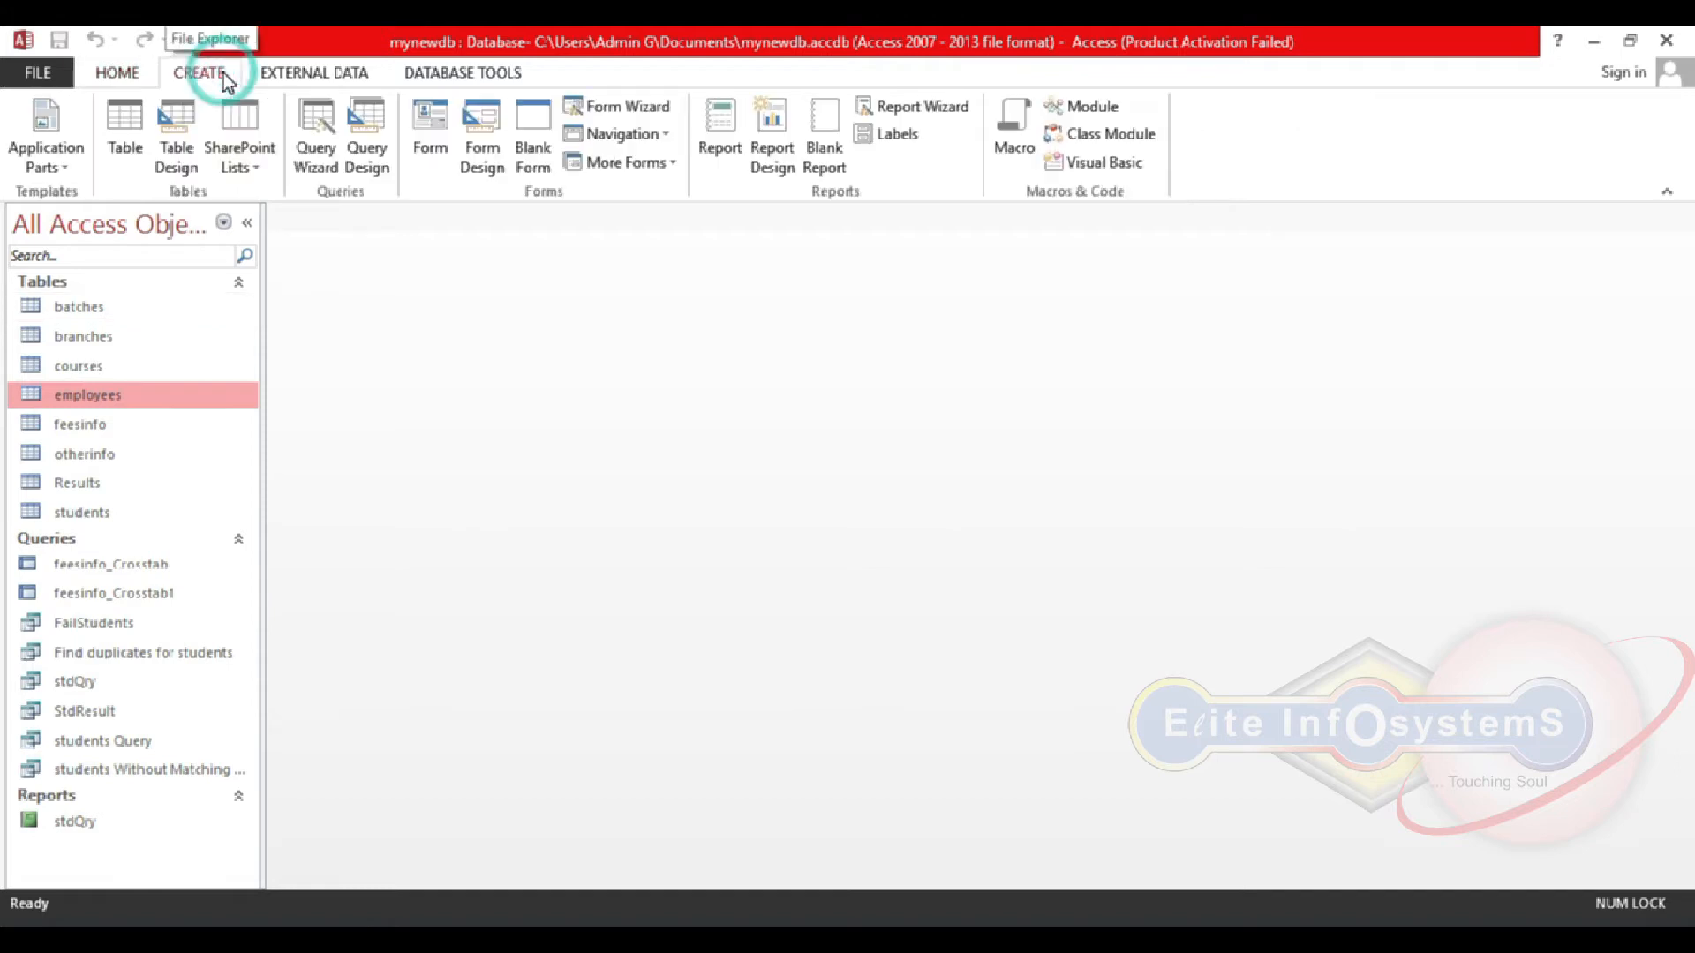
pyautogui.click(450, 135)
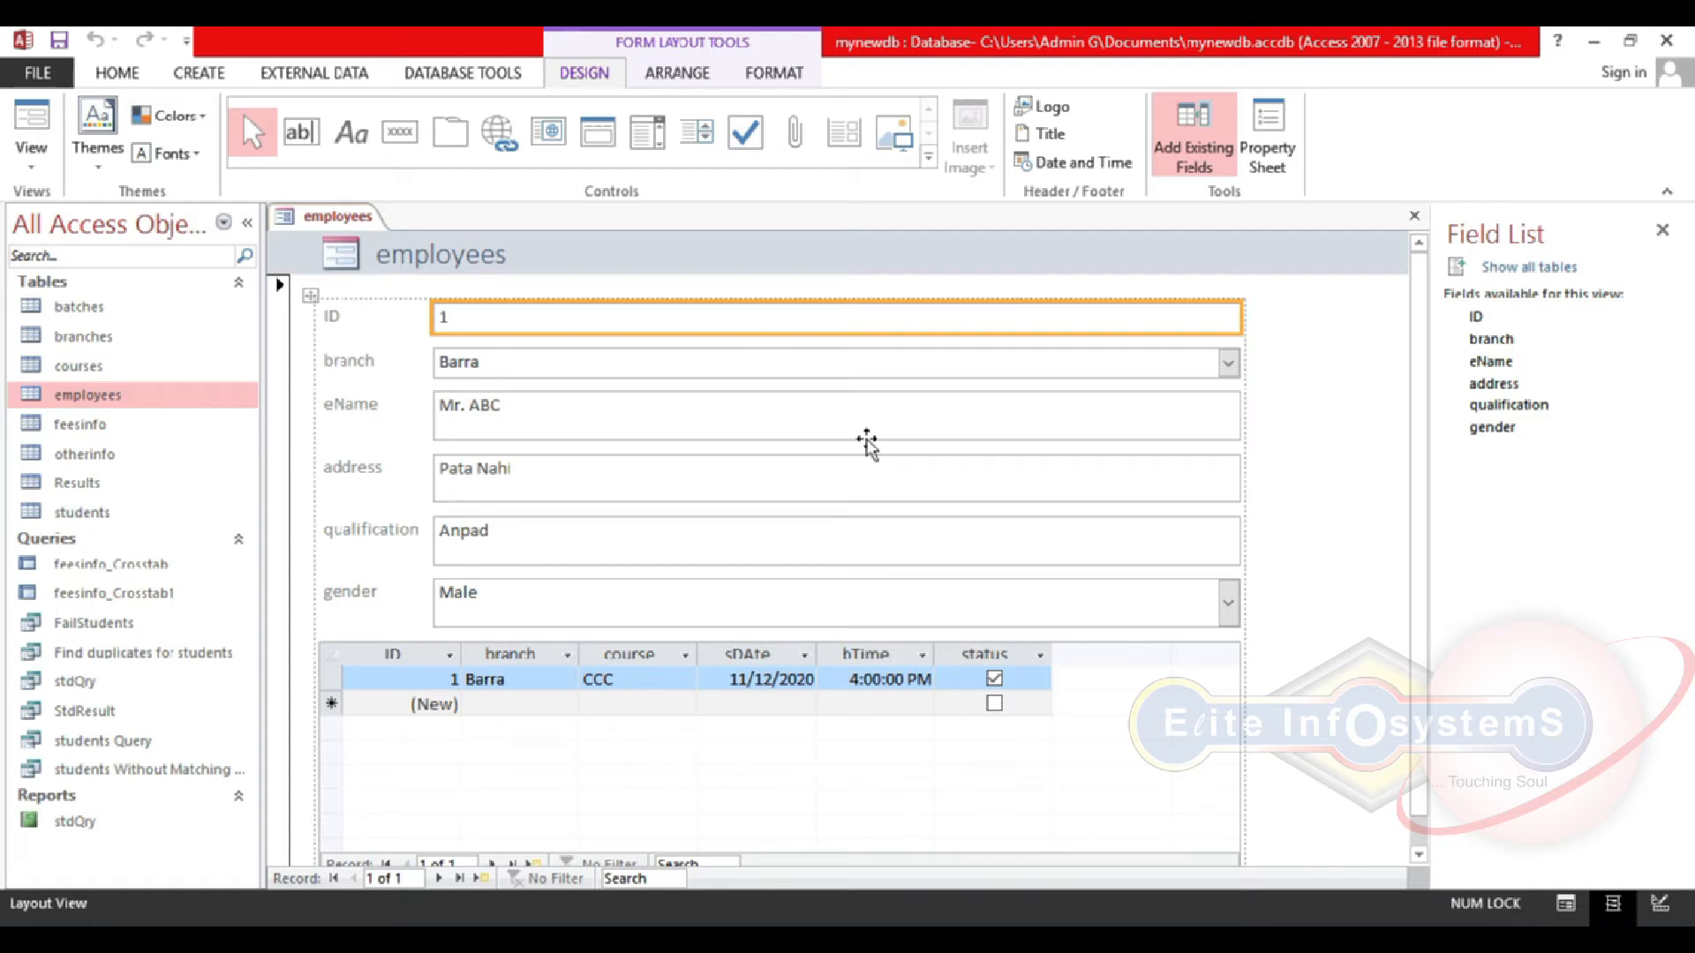
# Step: Go to a new blank record in the employees form, and close the form without saving its design
pyautogui.click(447, 881)
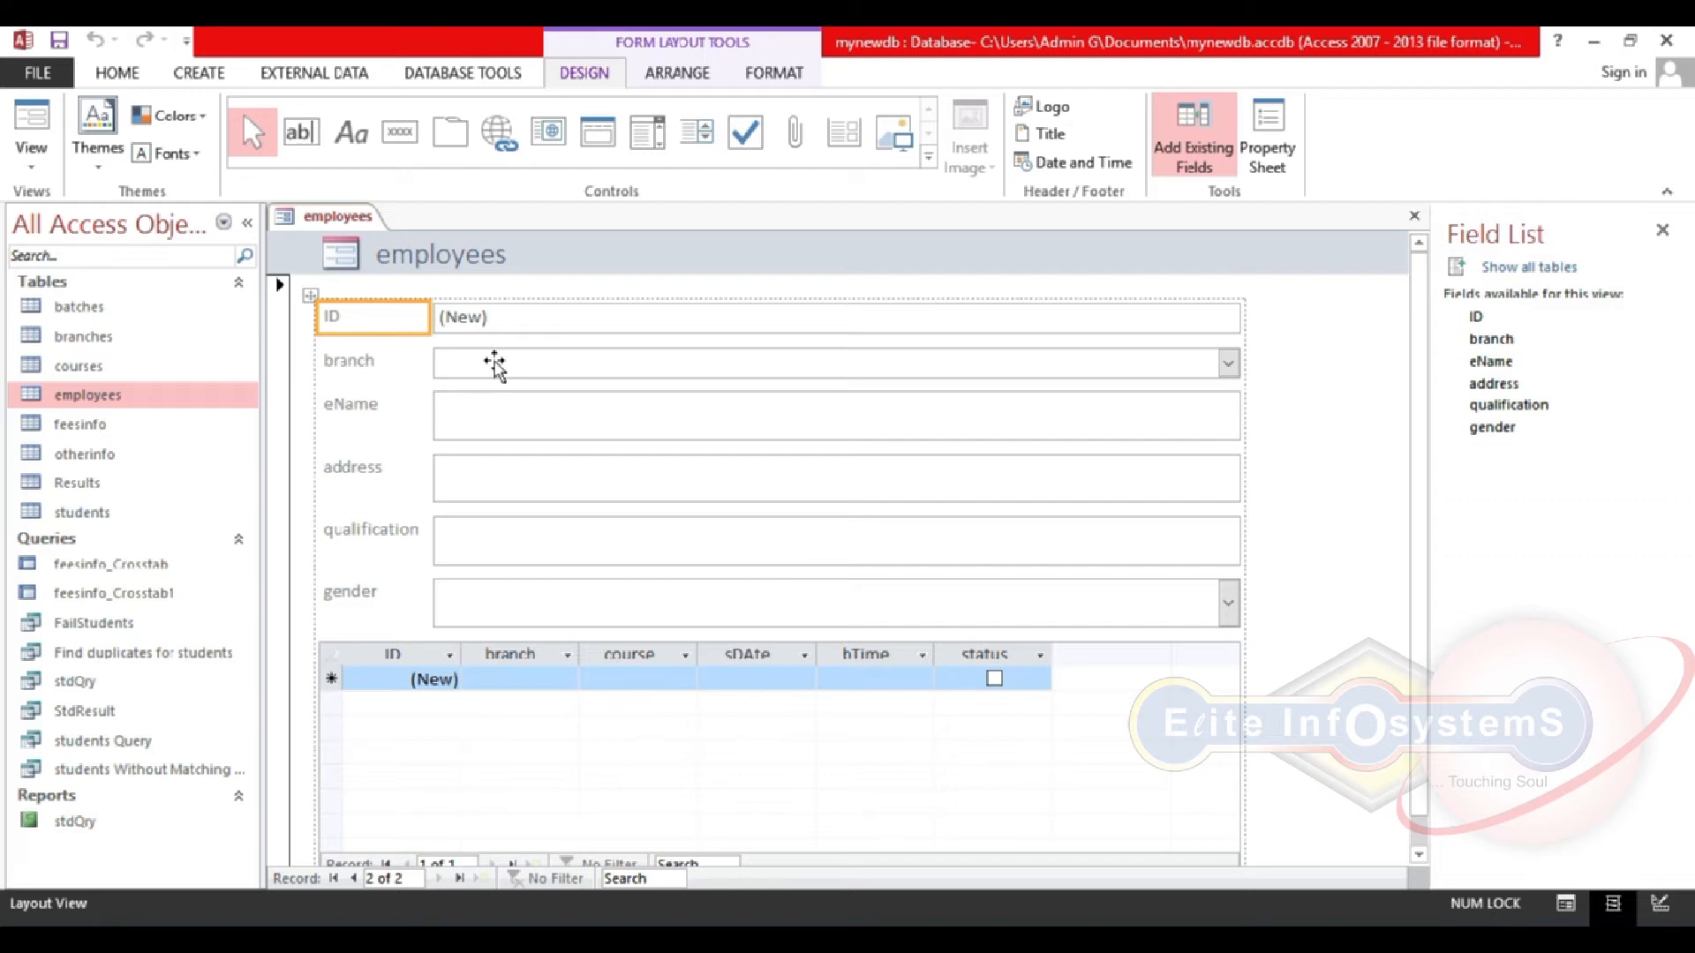
pyautogui.hotkey('ctrl', 'w')
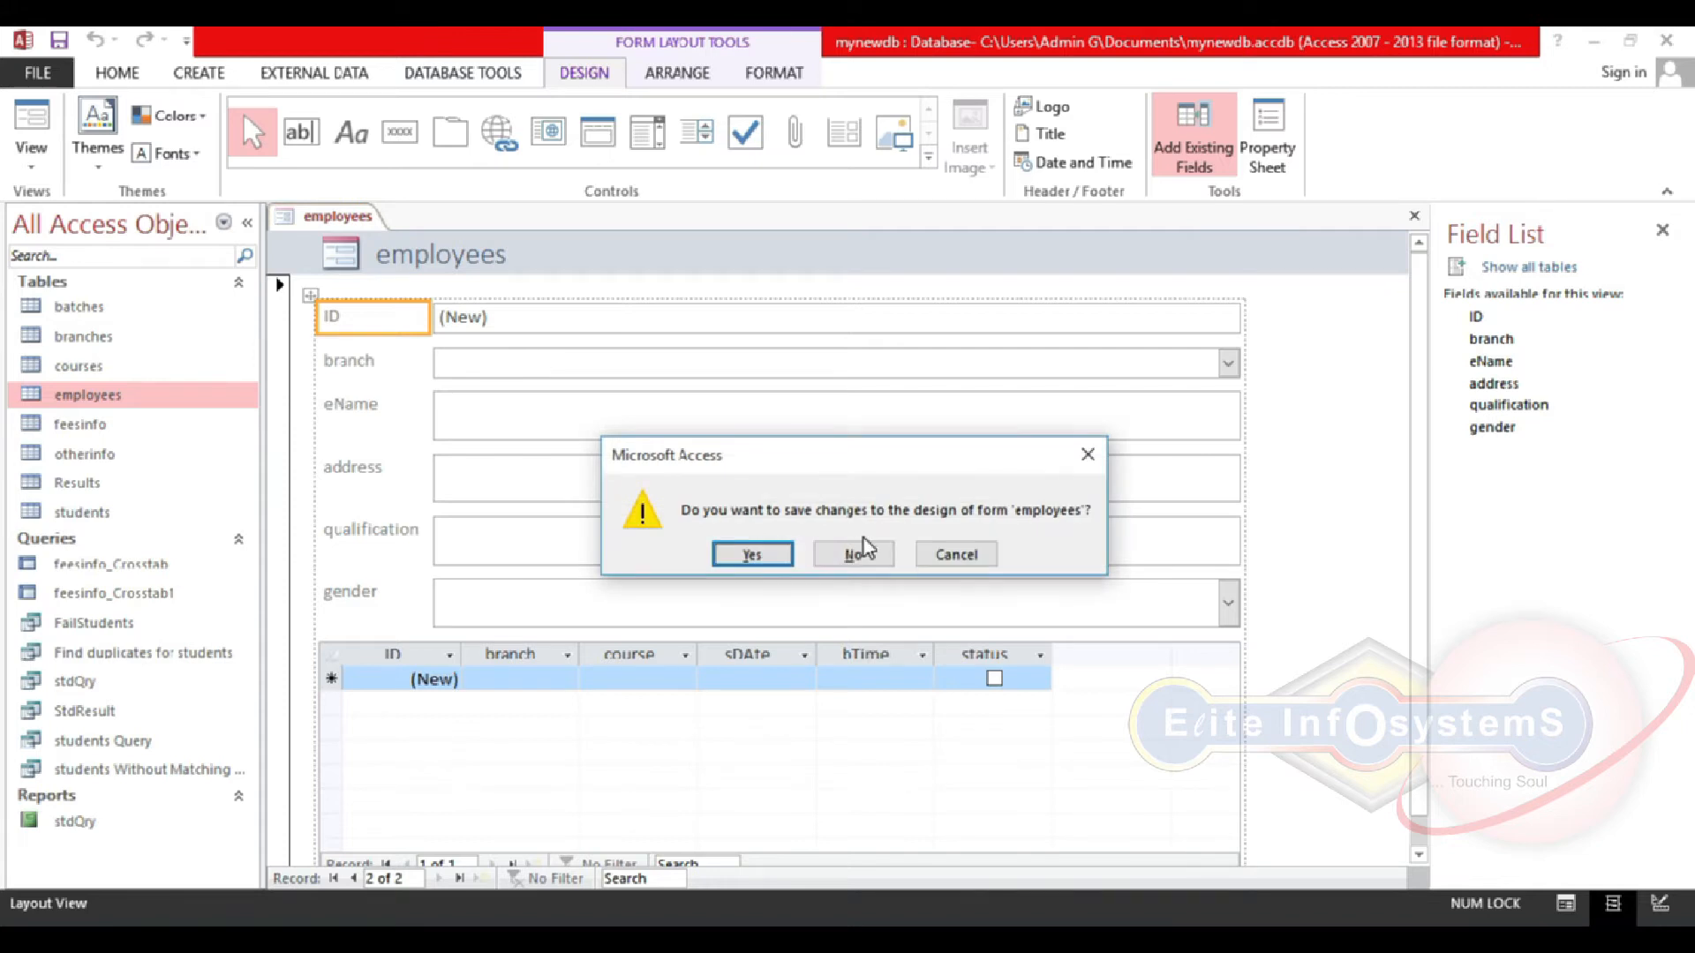
pyautogui.click(861, 552)
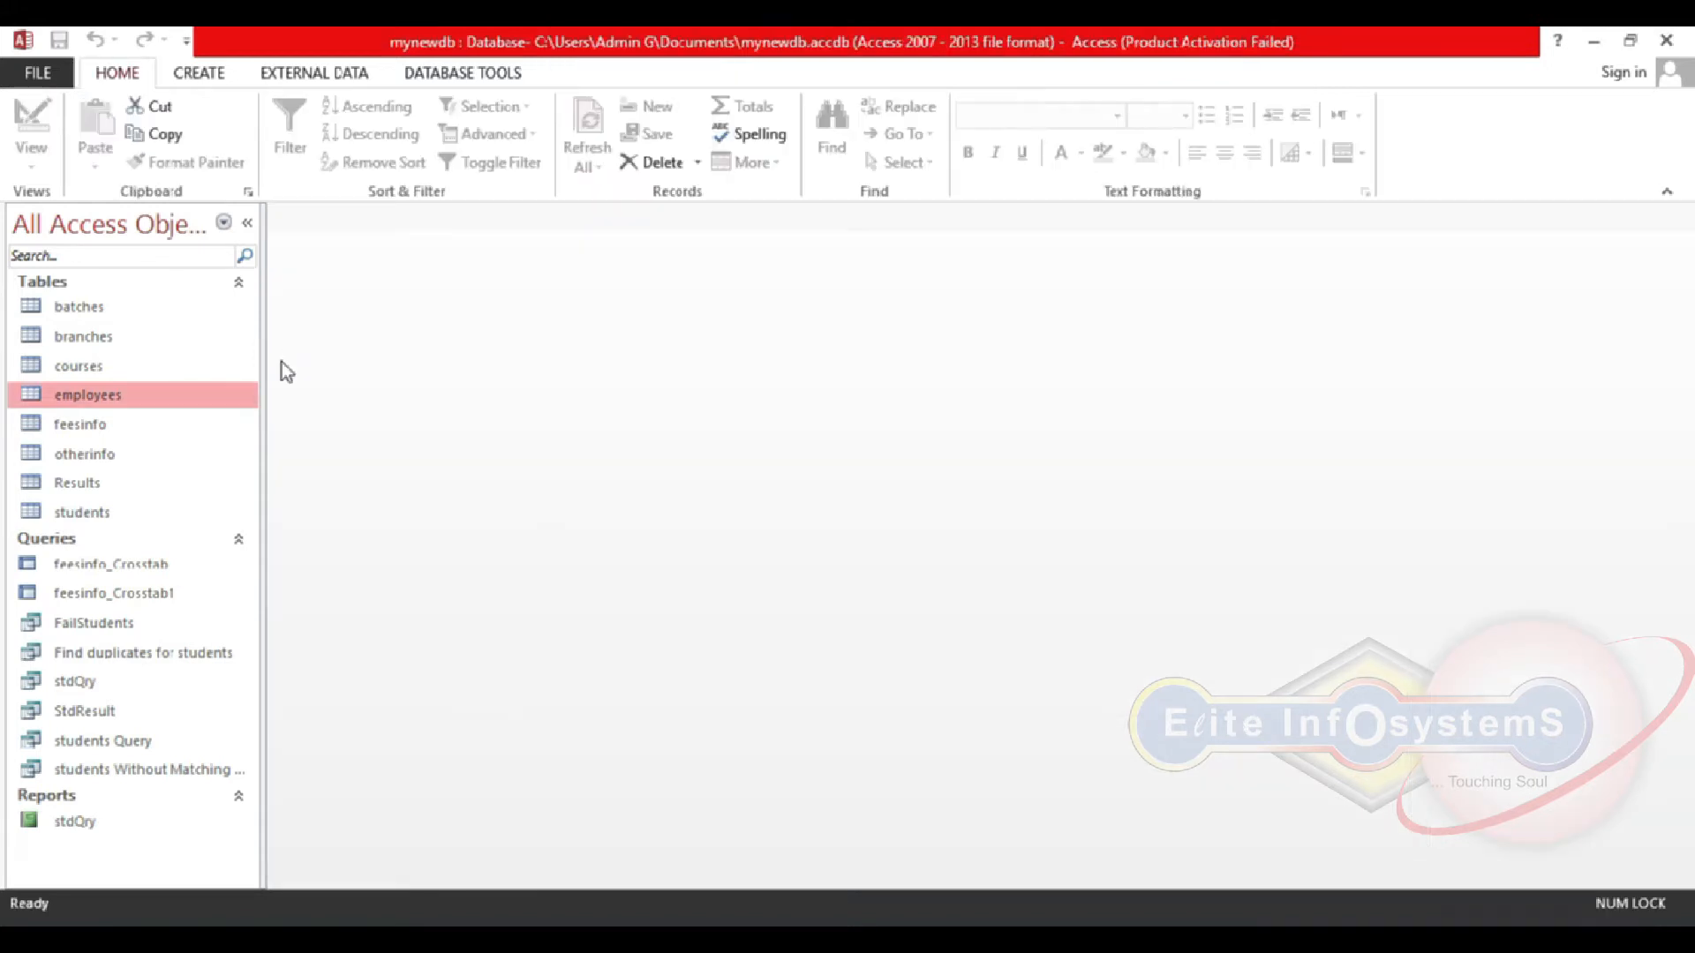
# Step: Create an automatic form from the courses table, and close it without saving its design
pyautogui.click(191, 426)
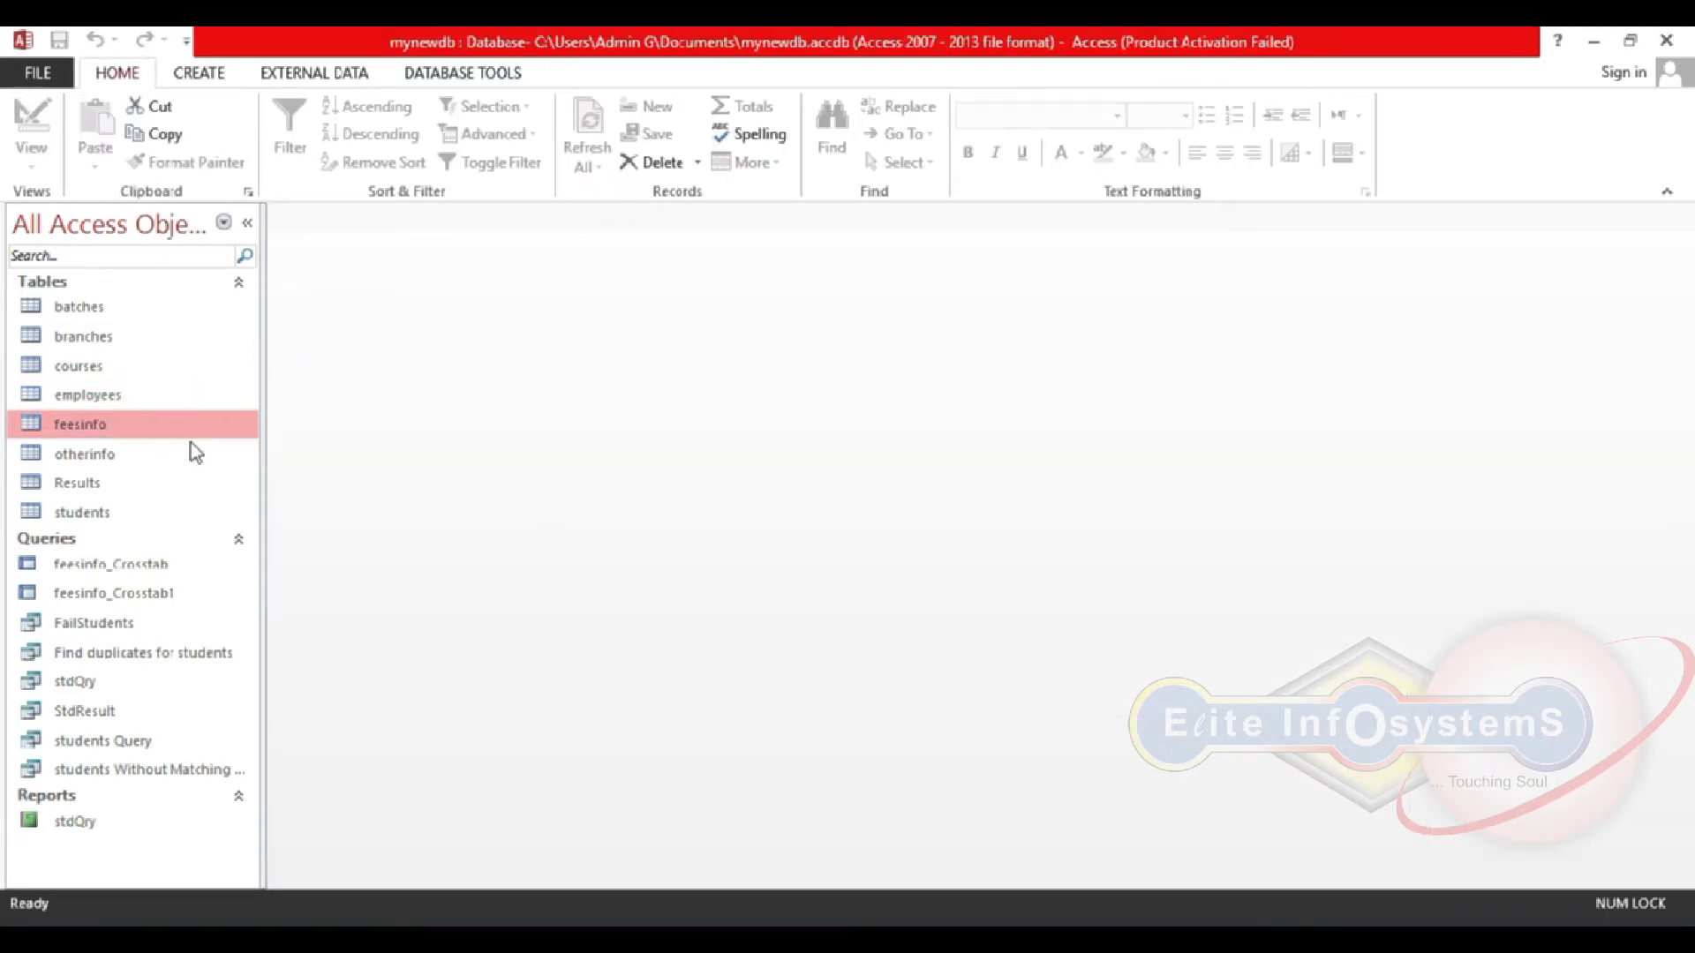
pyautogui.click(191, 450)
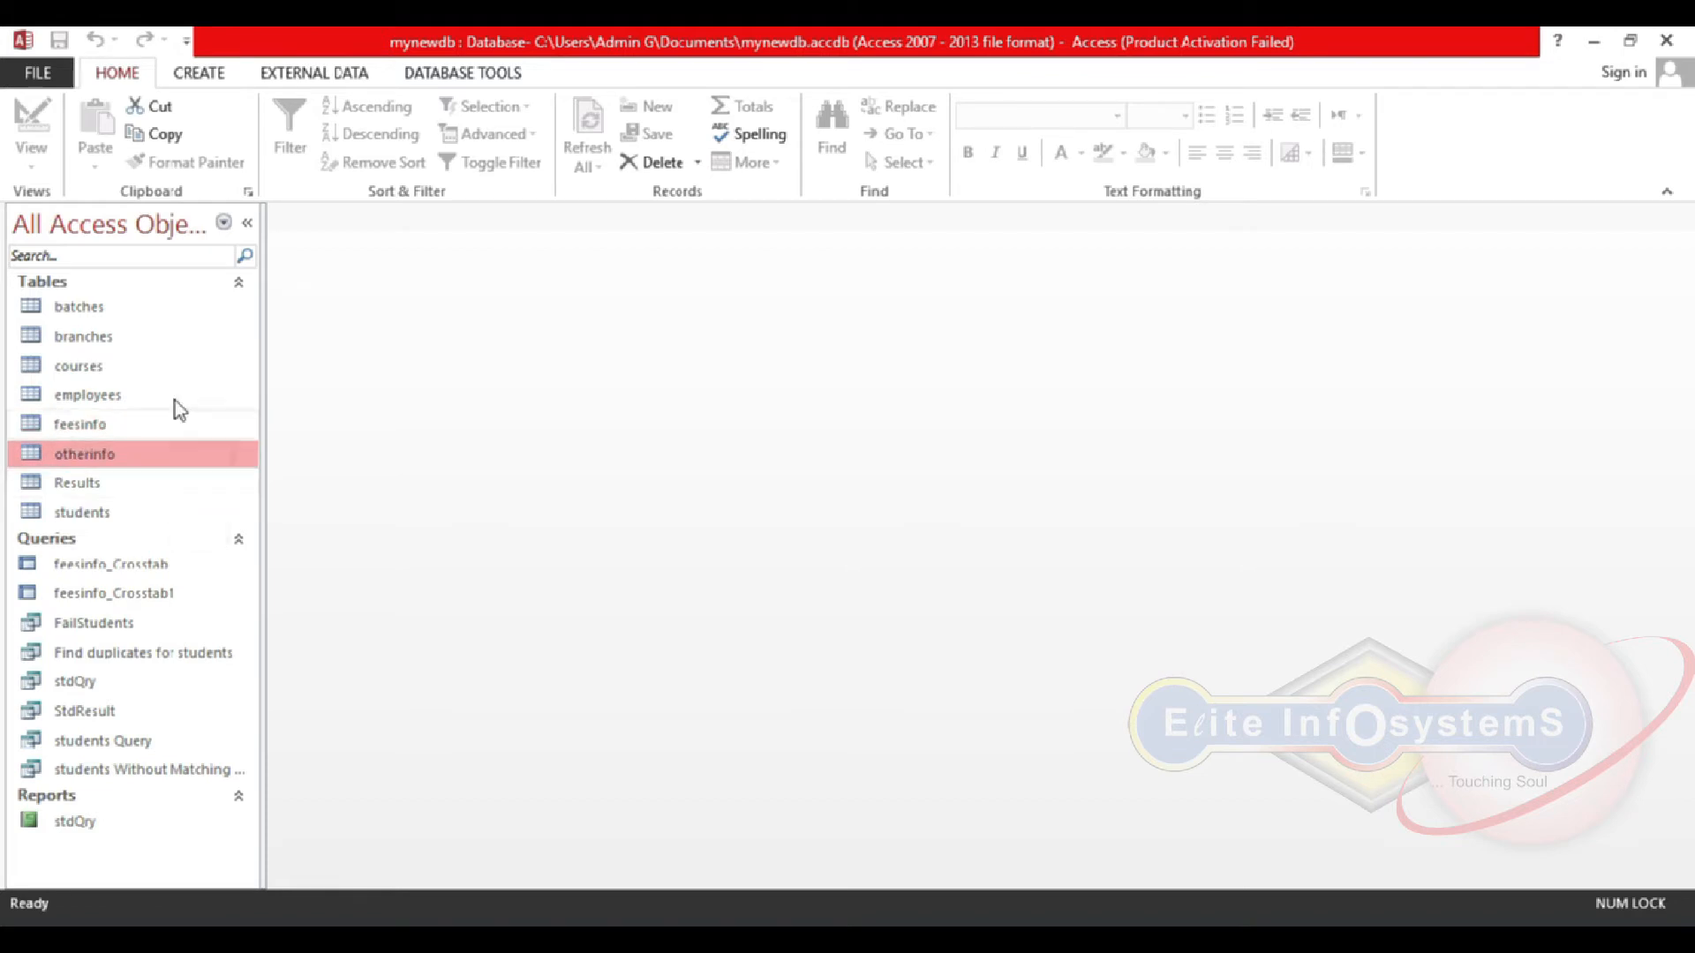
pyautogui.click(178, 363)
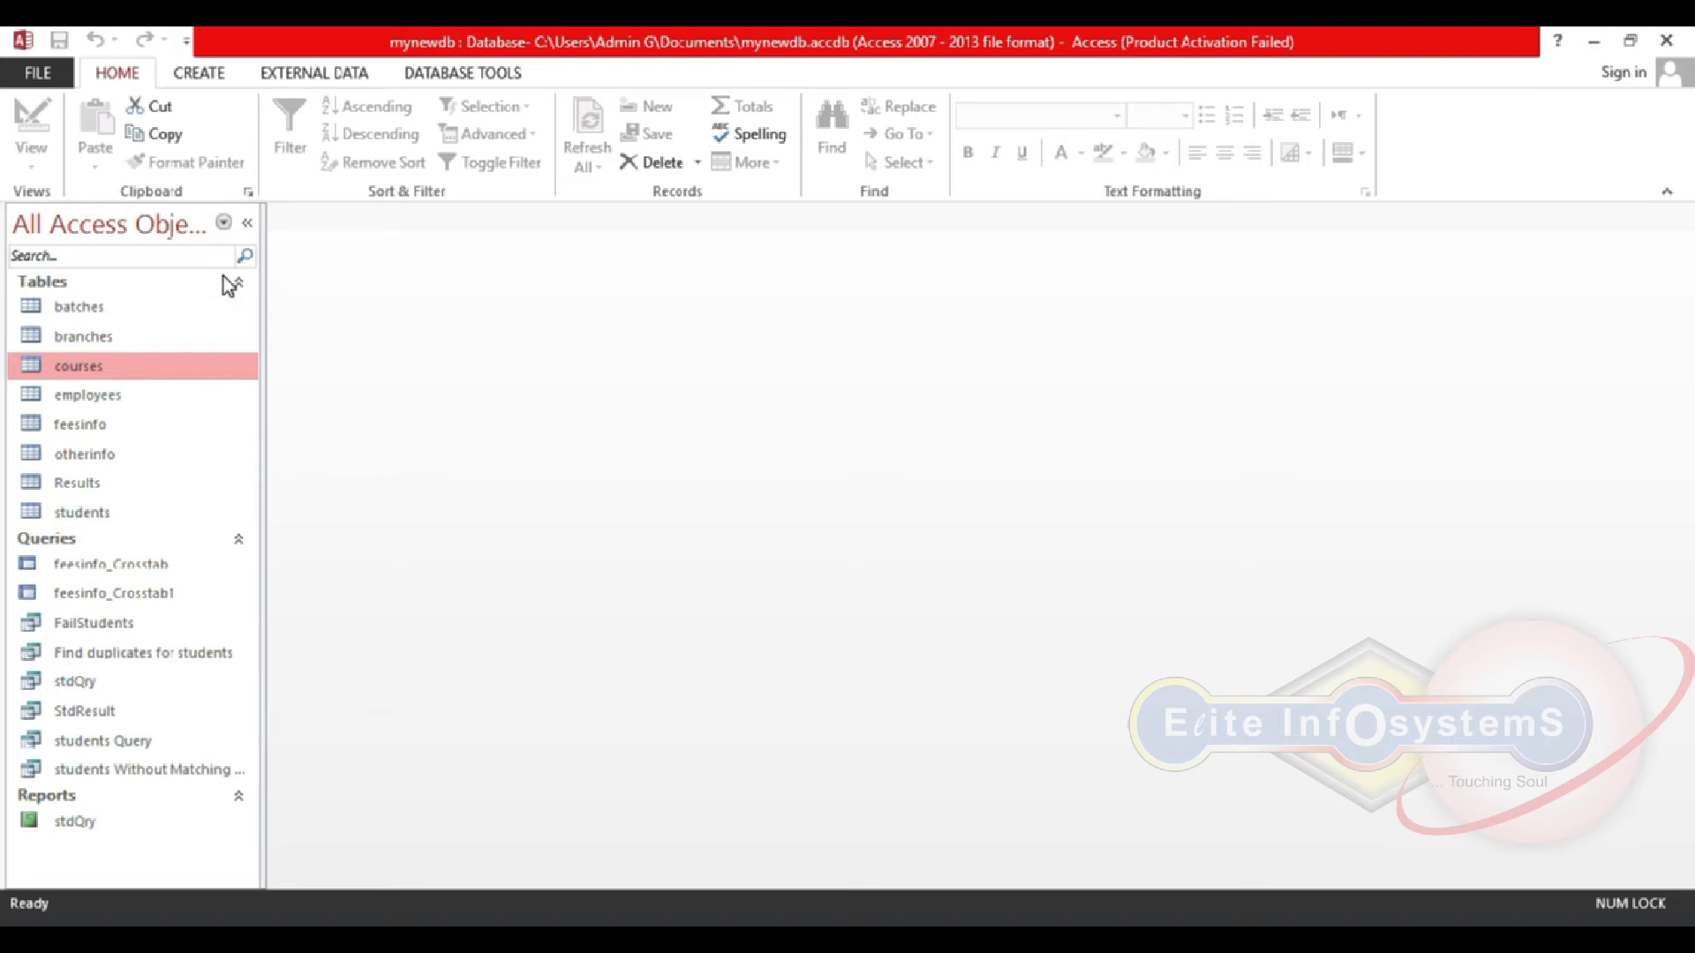
pyautogui.click(218, 83)
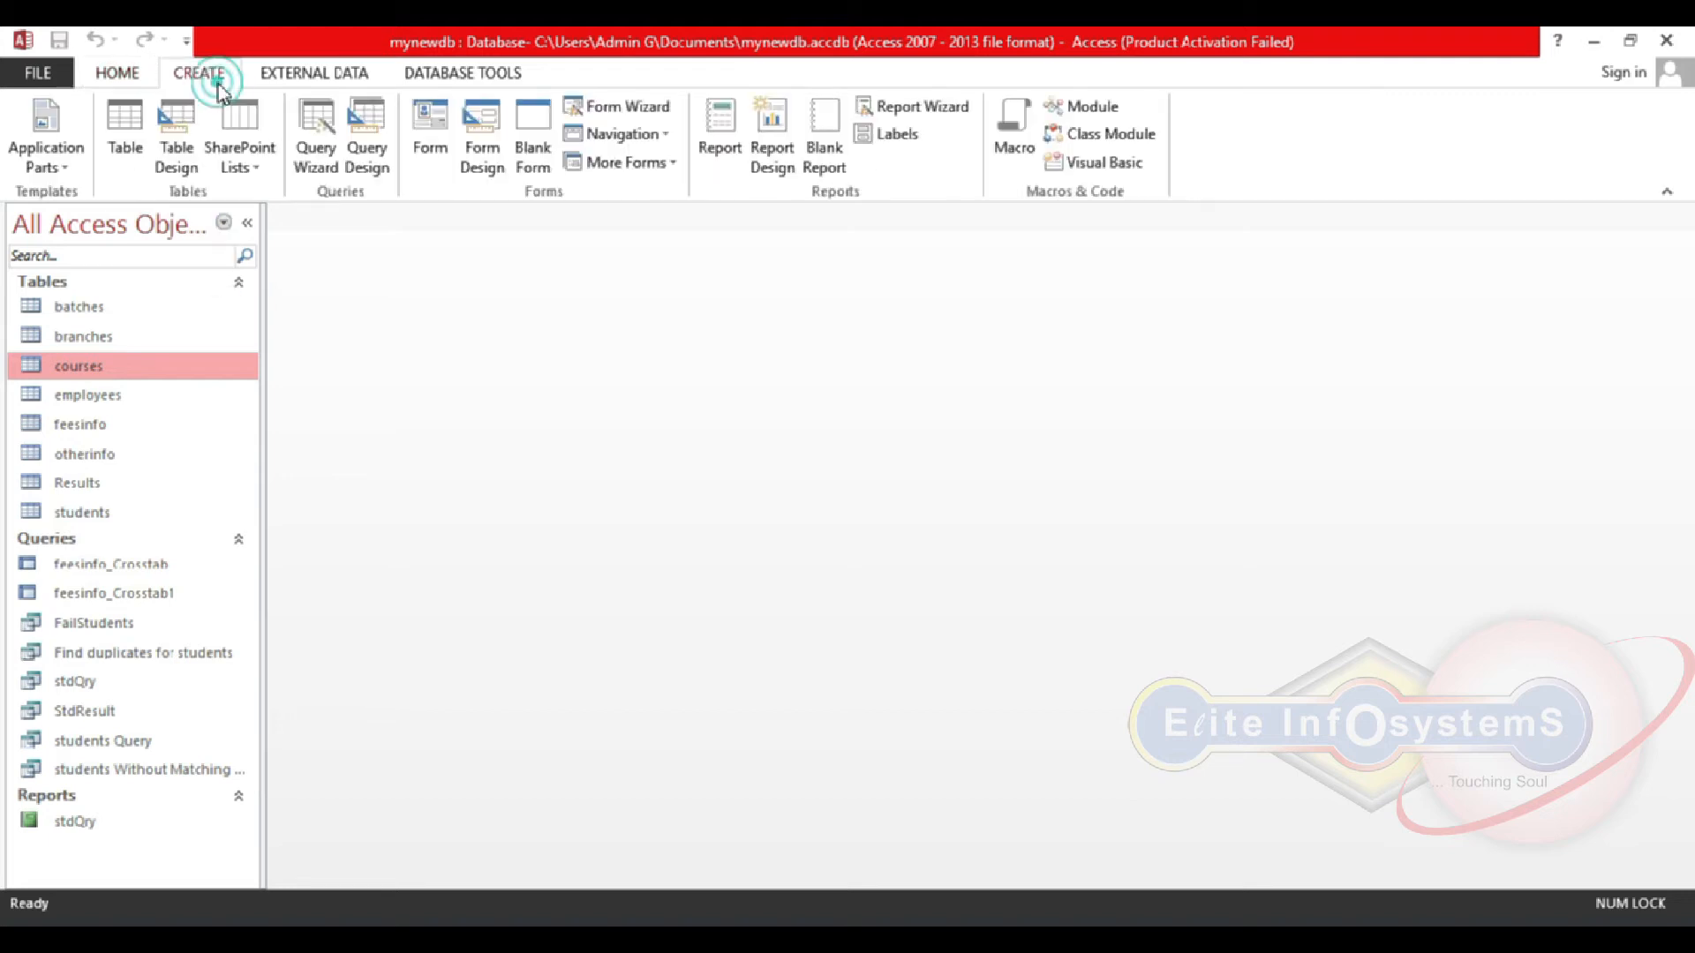
pyautogui.click(440, 164)
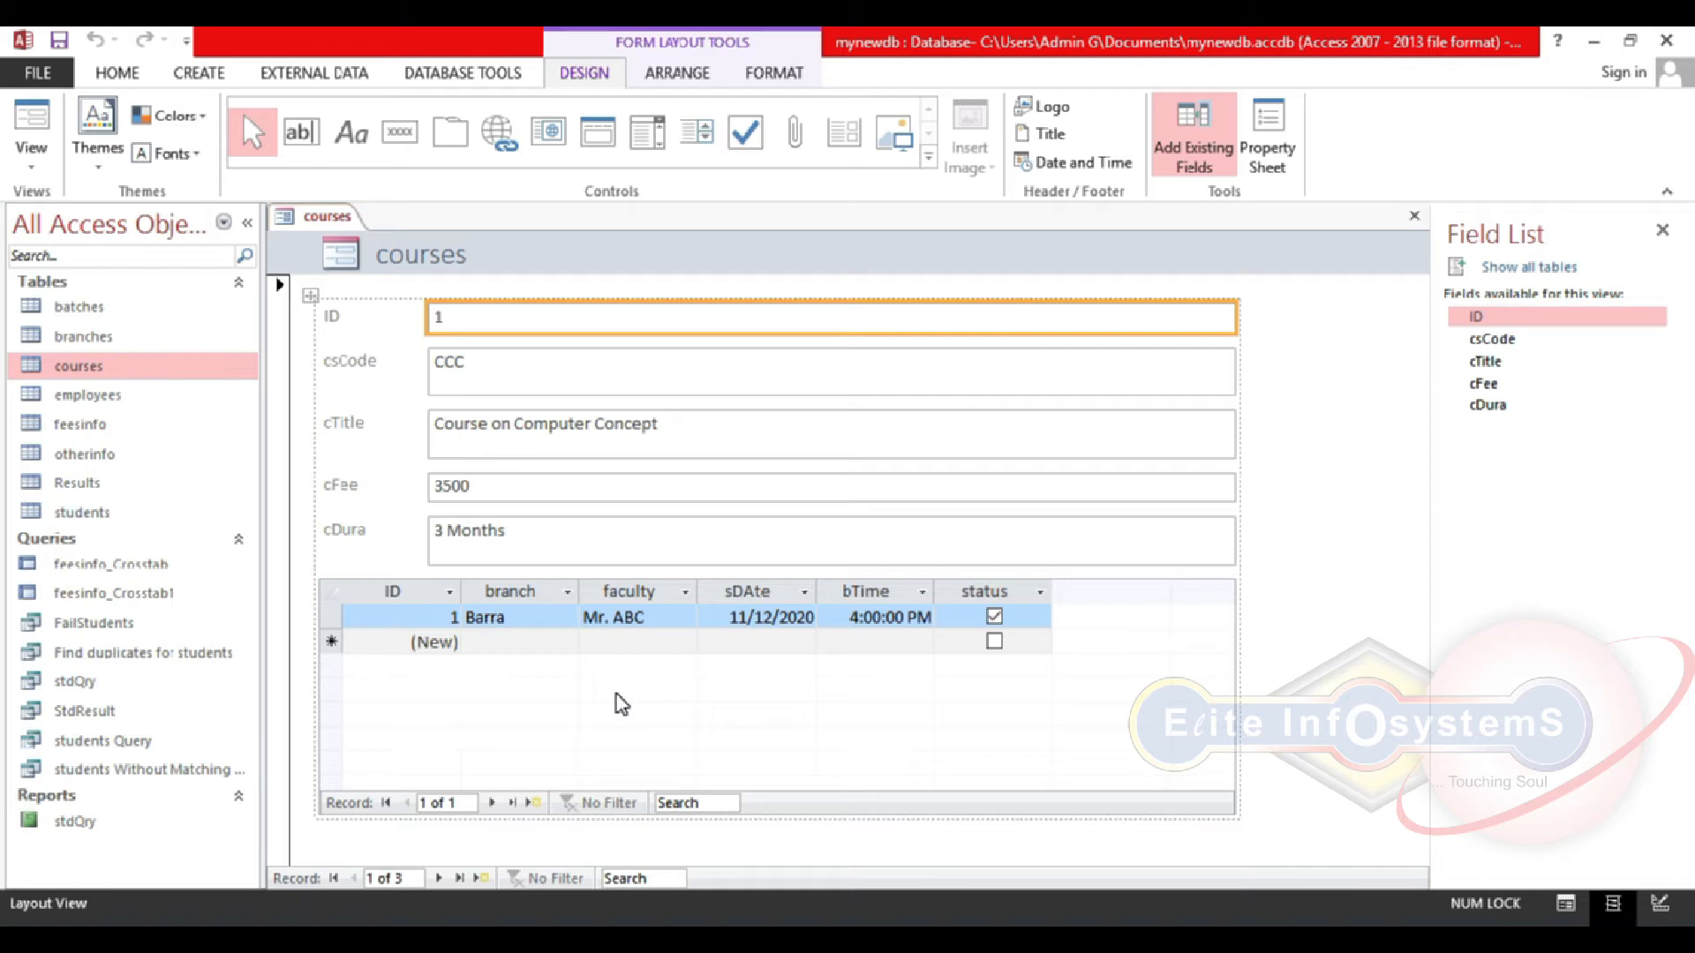
pyautogui.hotkey('ctrl', 'w')
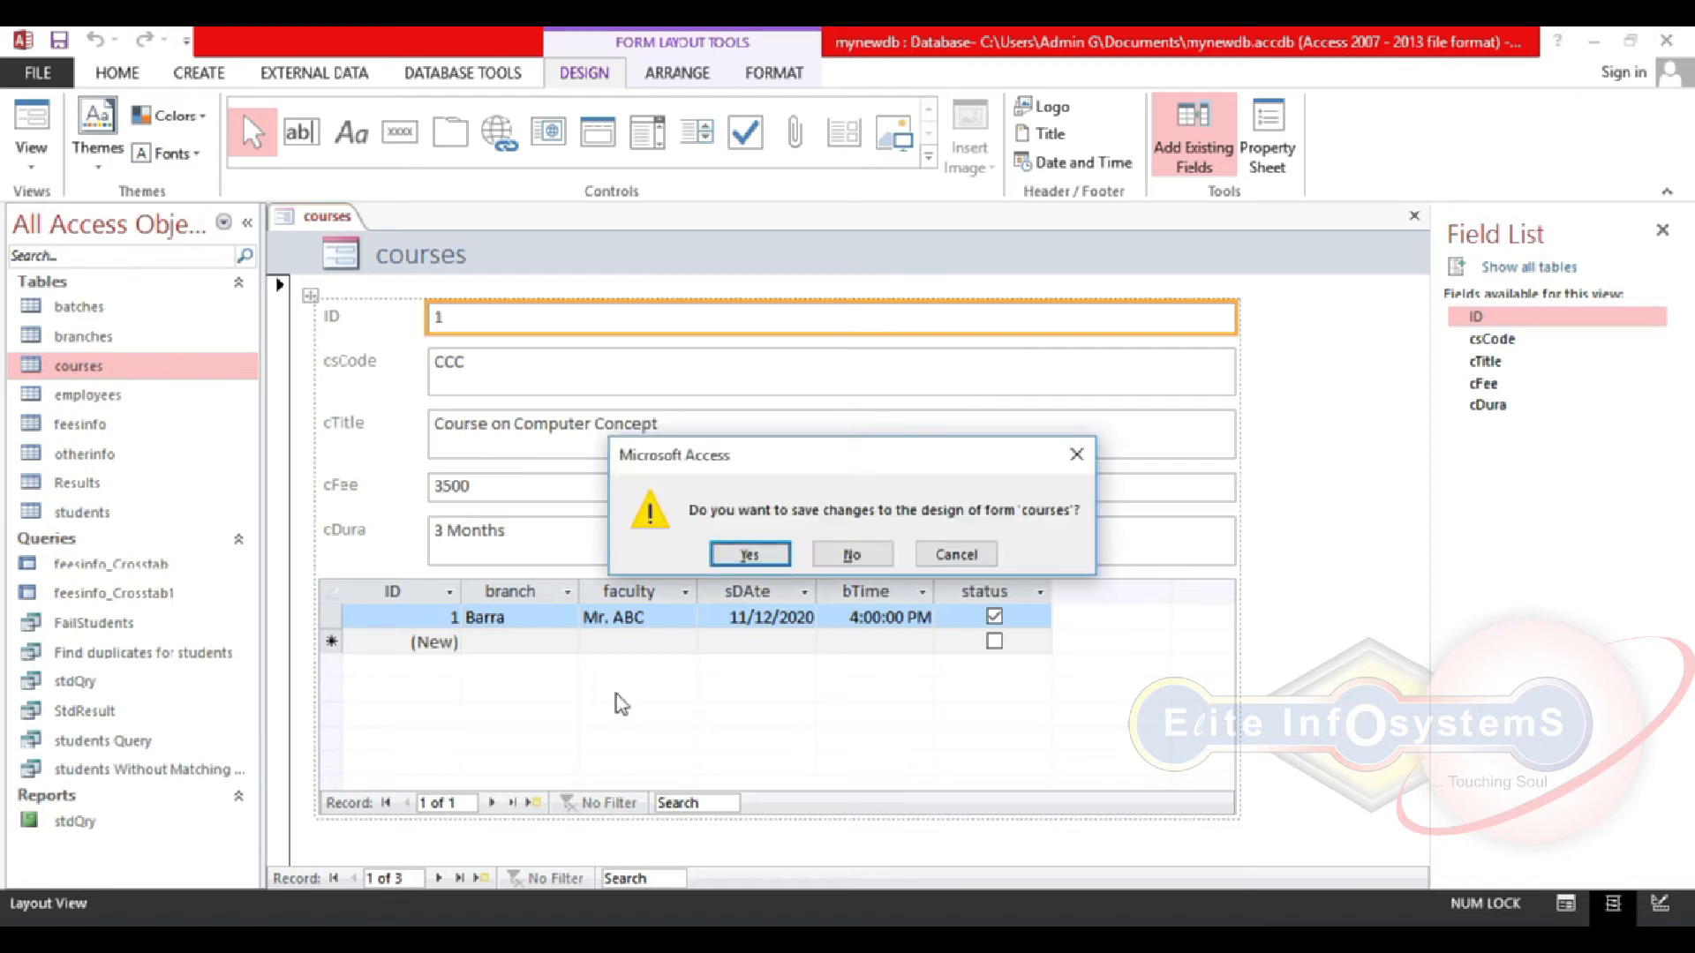
pyautogui.click(750, 555)
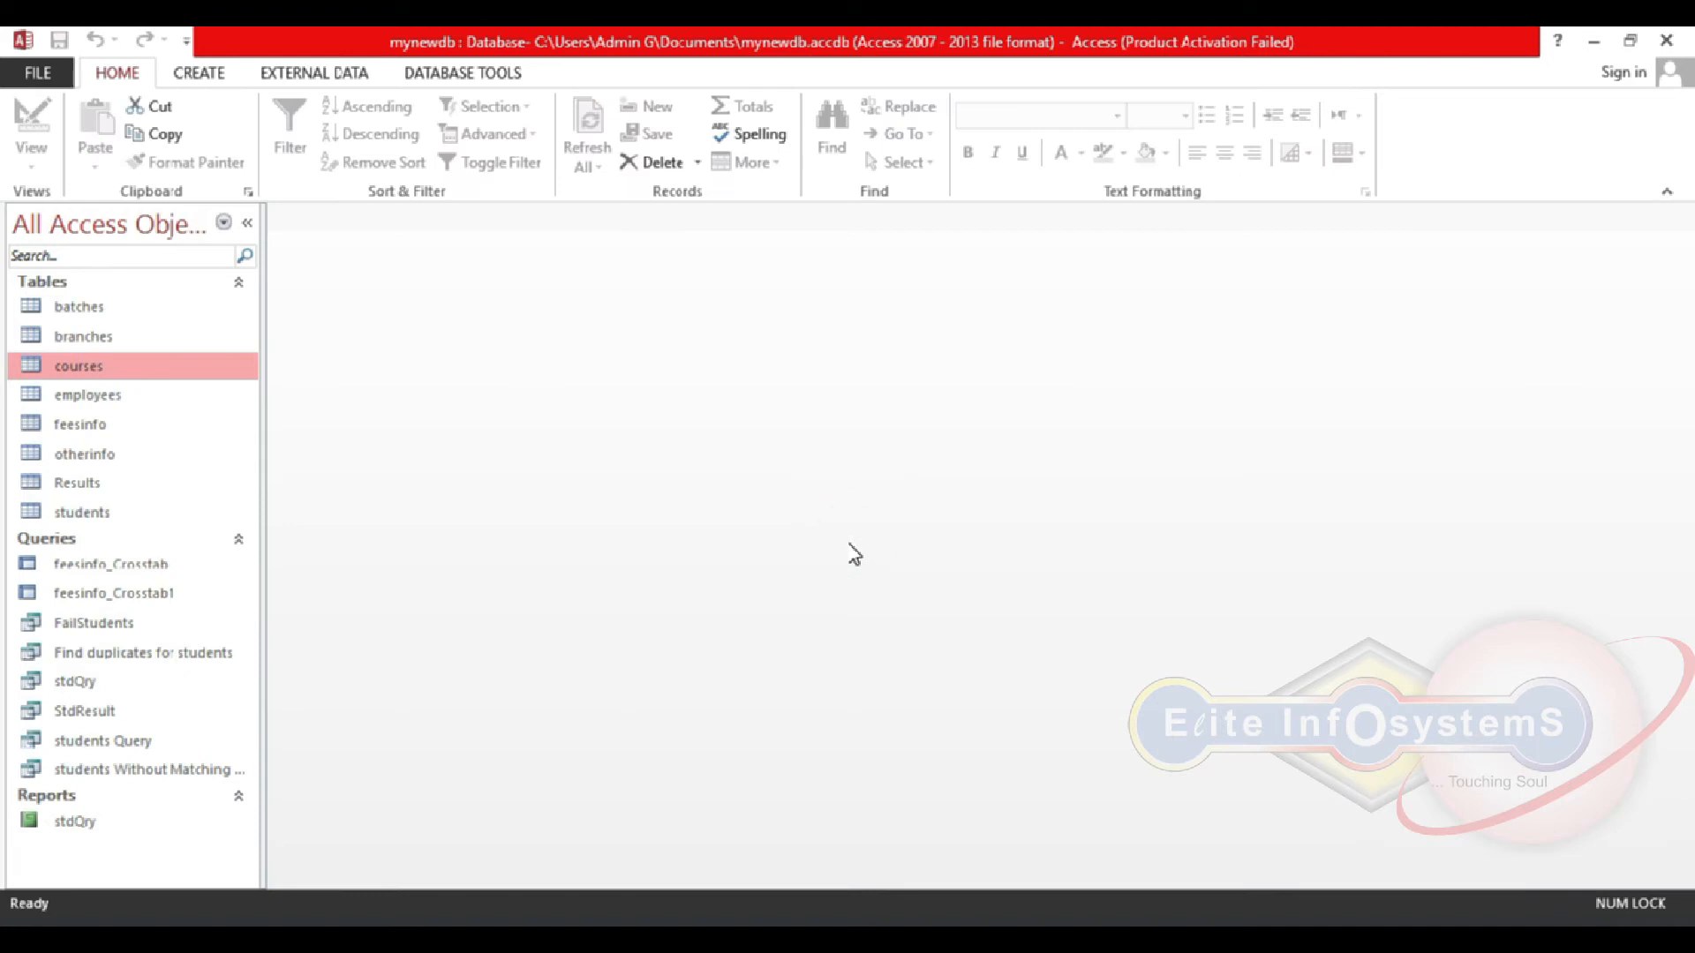
# Step: Start the Form Wizard with the courses table as source and reposition its dialog over the empty workspace
pyautogui.click(226, 81)
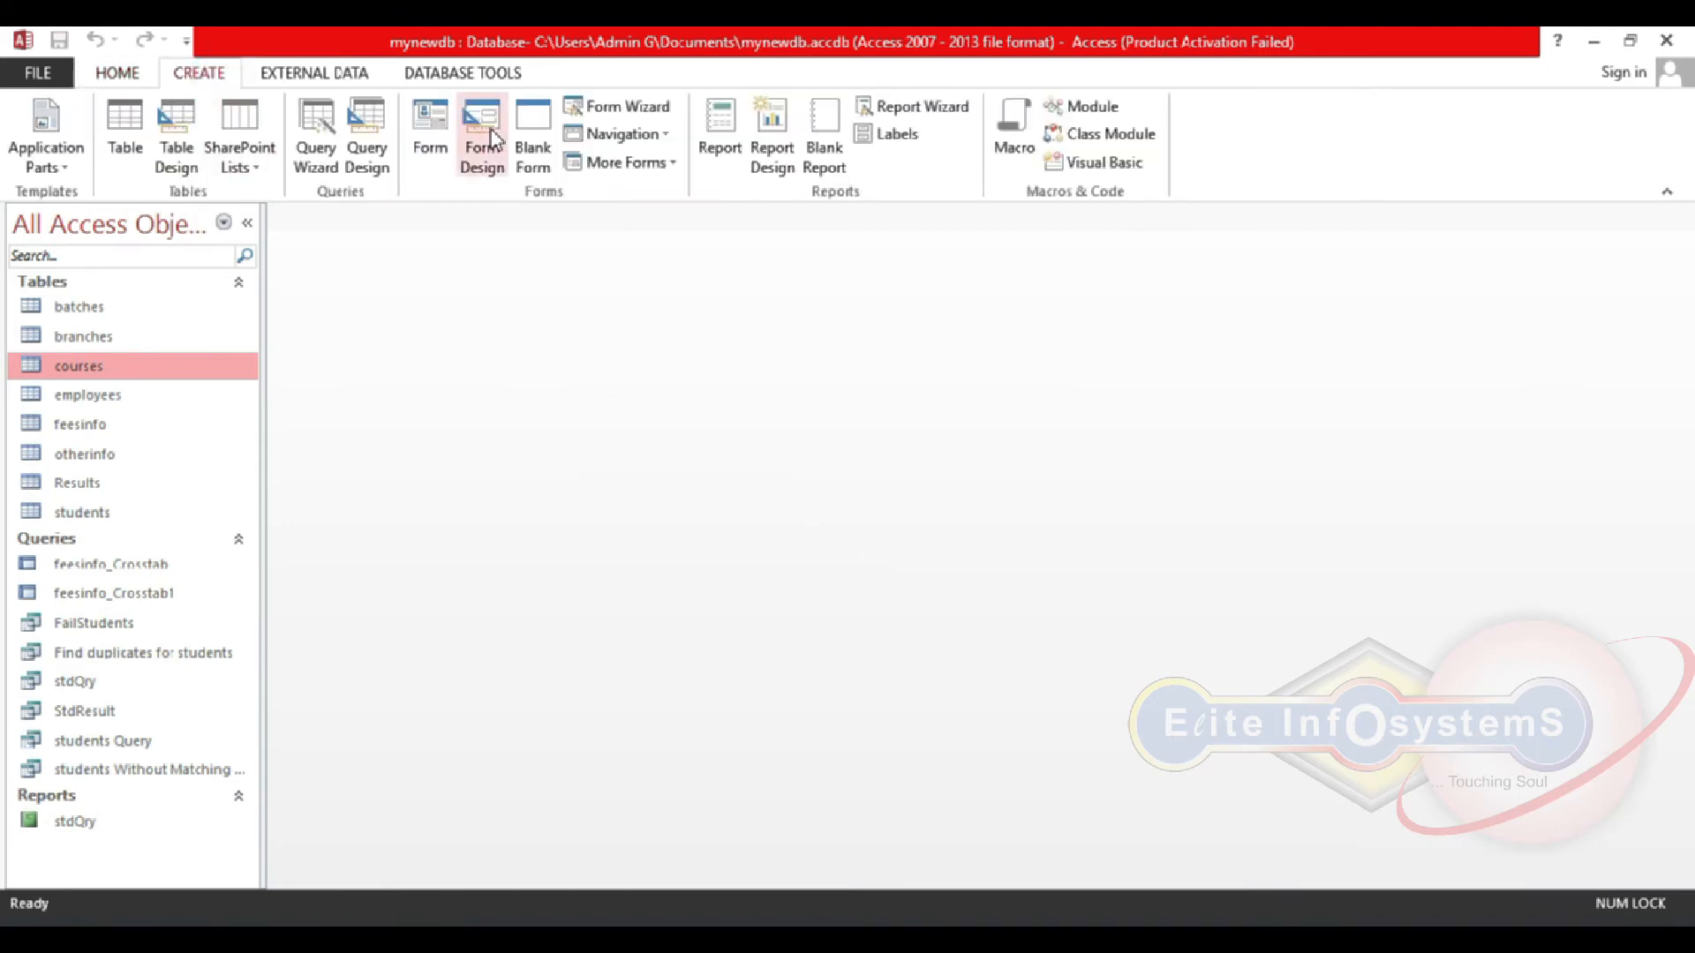
pyautogui.click(618, 107)
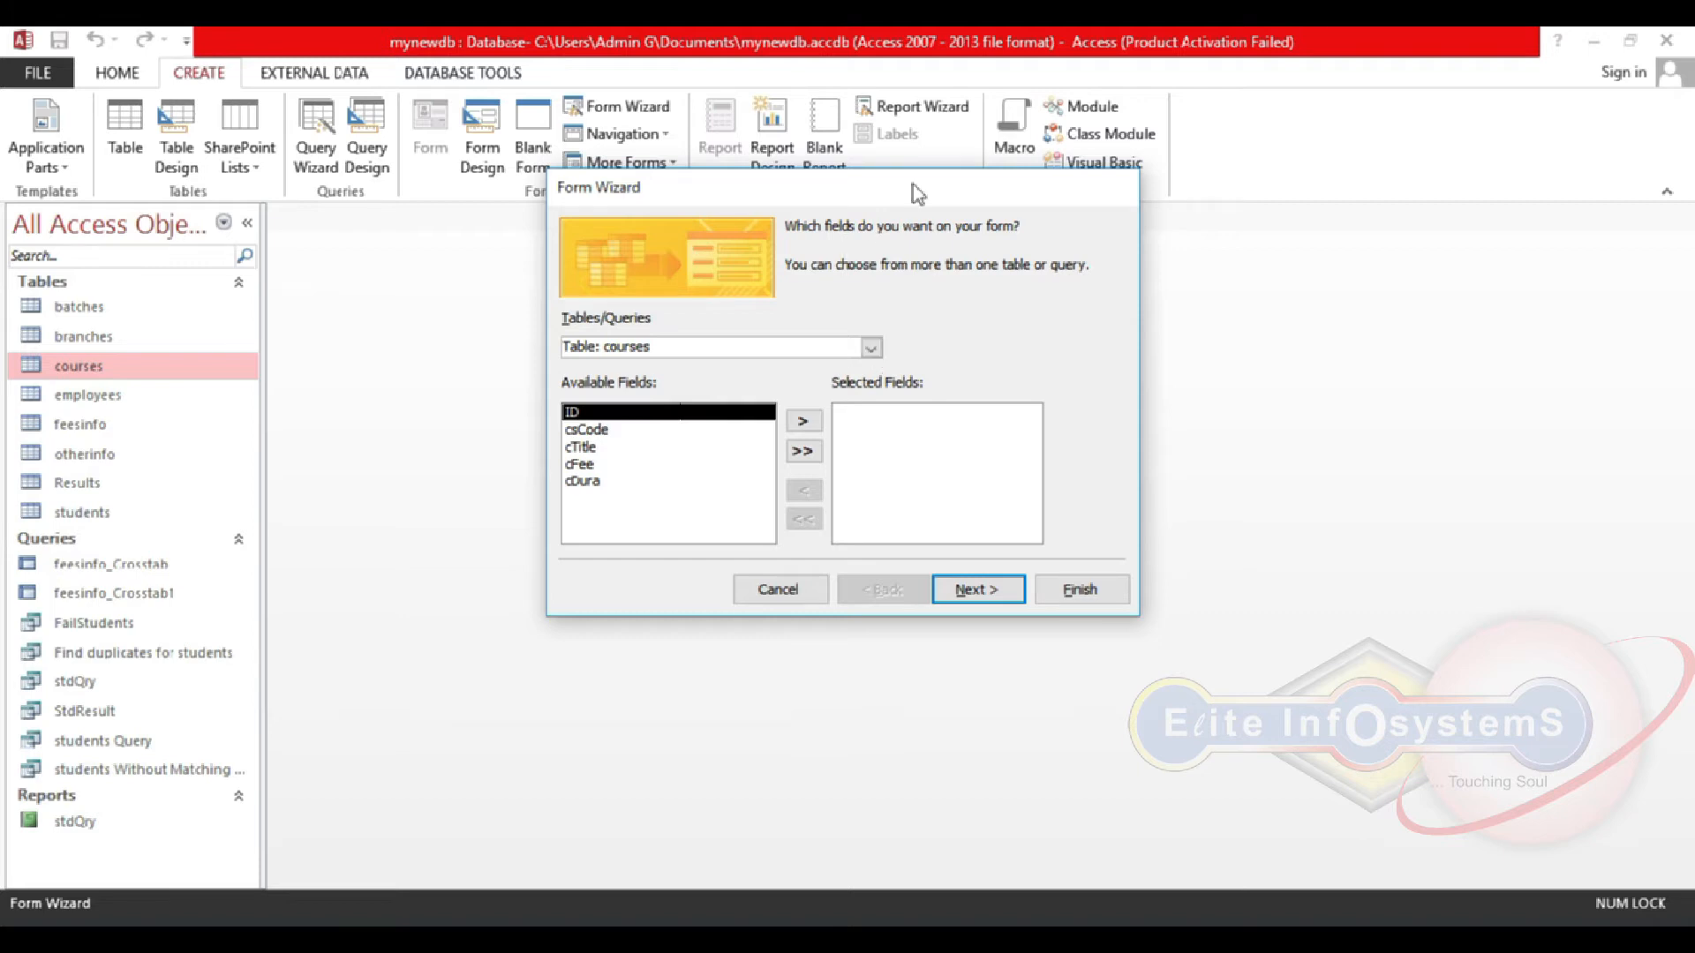
pyautogui.moveTo(872, 199); pyautogui.dragTo(829, 257)
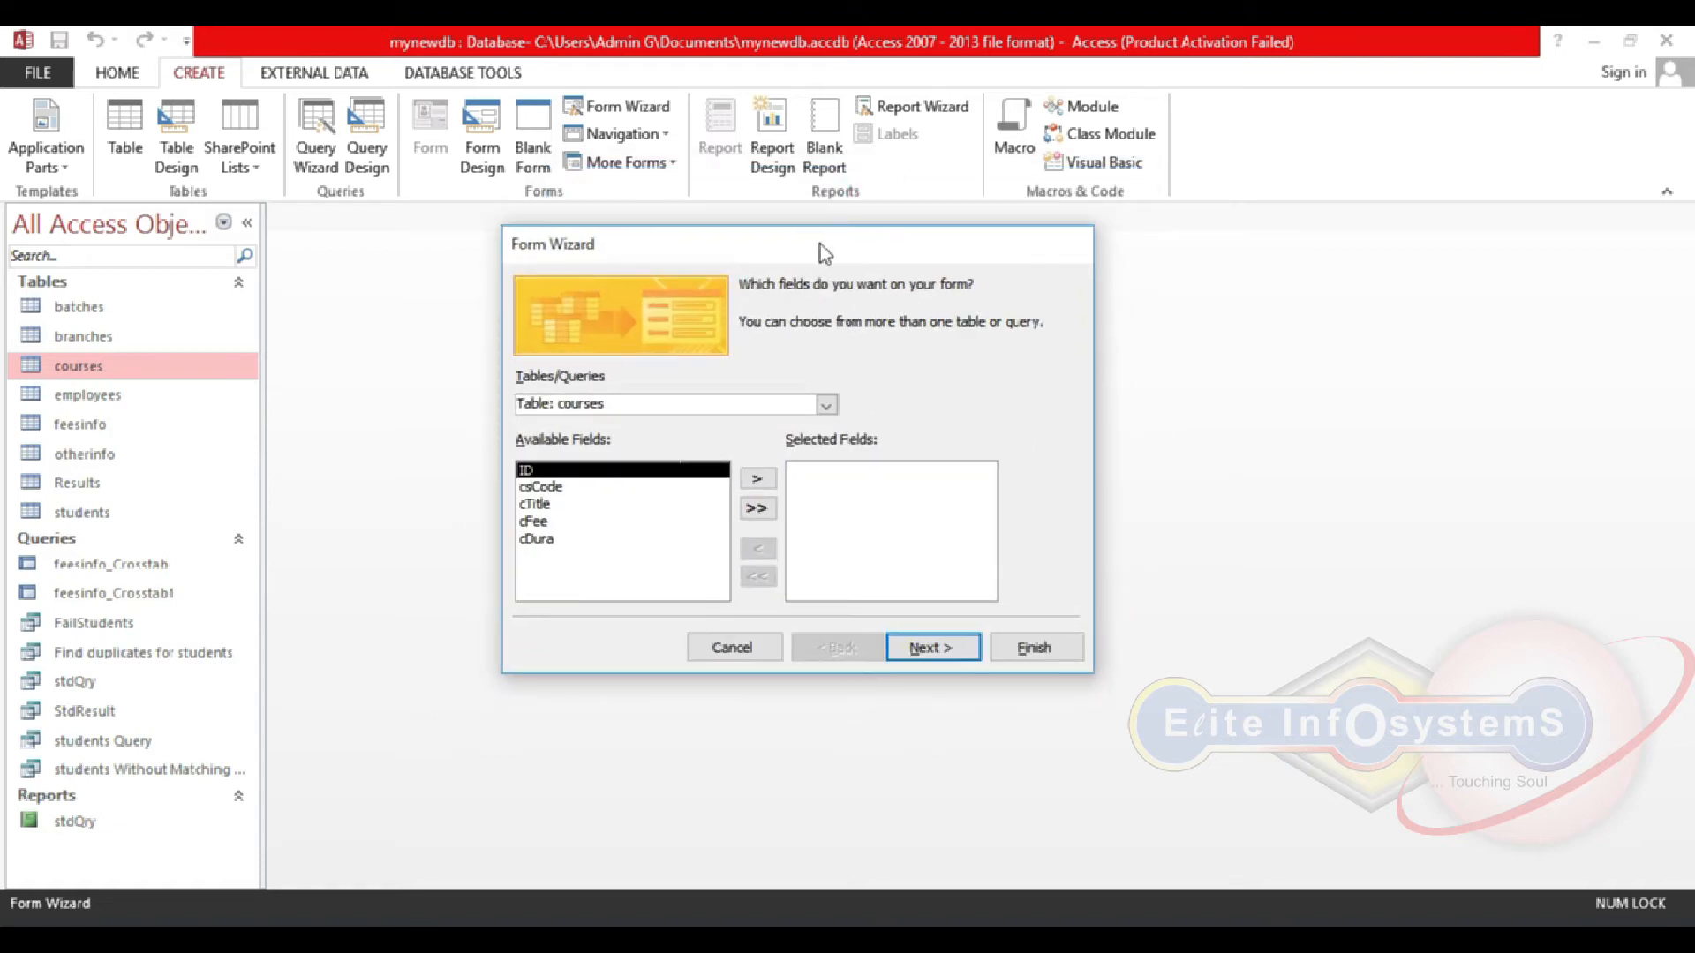
pyautogui.click(796, 276)
pyautogui.click(819, 403)
pyautogui.click(819, 405)
# Step: Add all fields of the courses table to the form's selected fields, and remove them all again
pyautogui.click(756, 508)
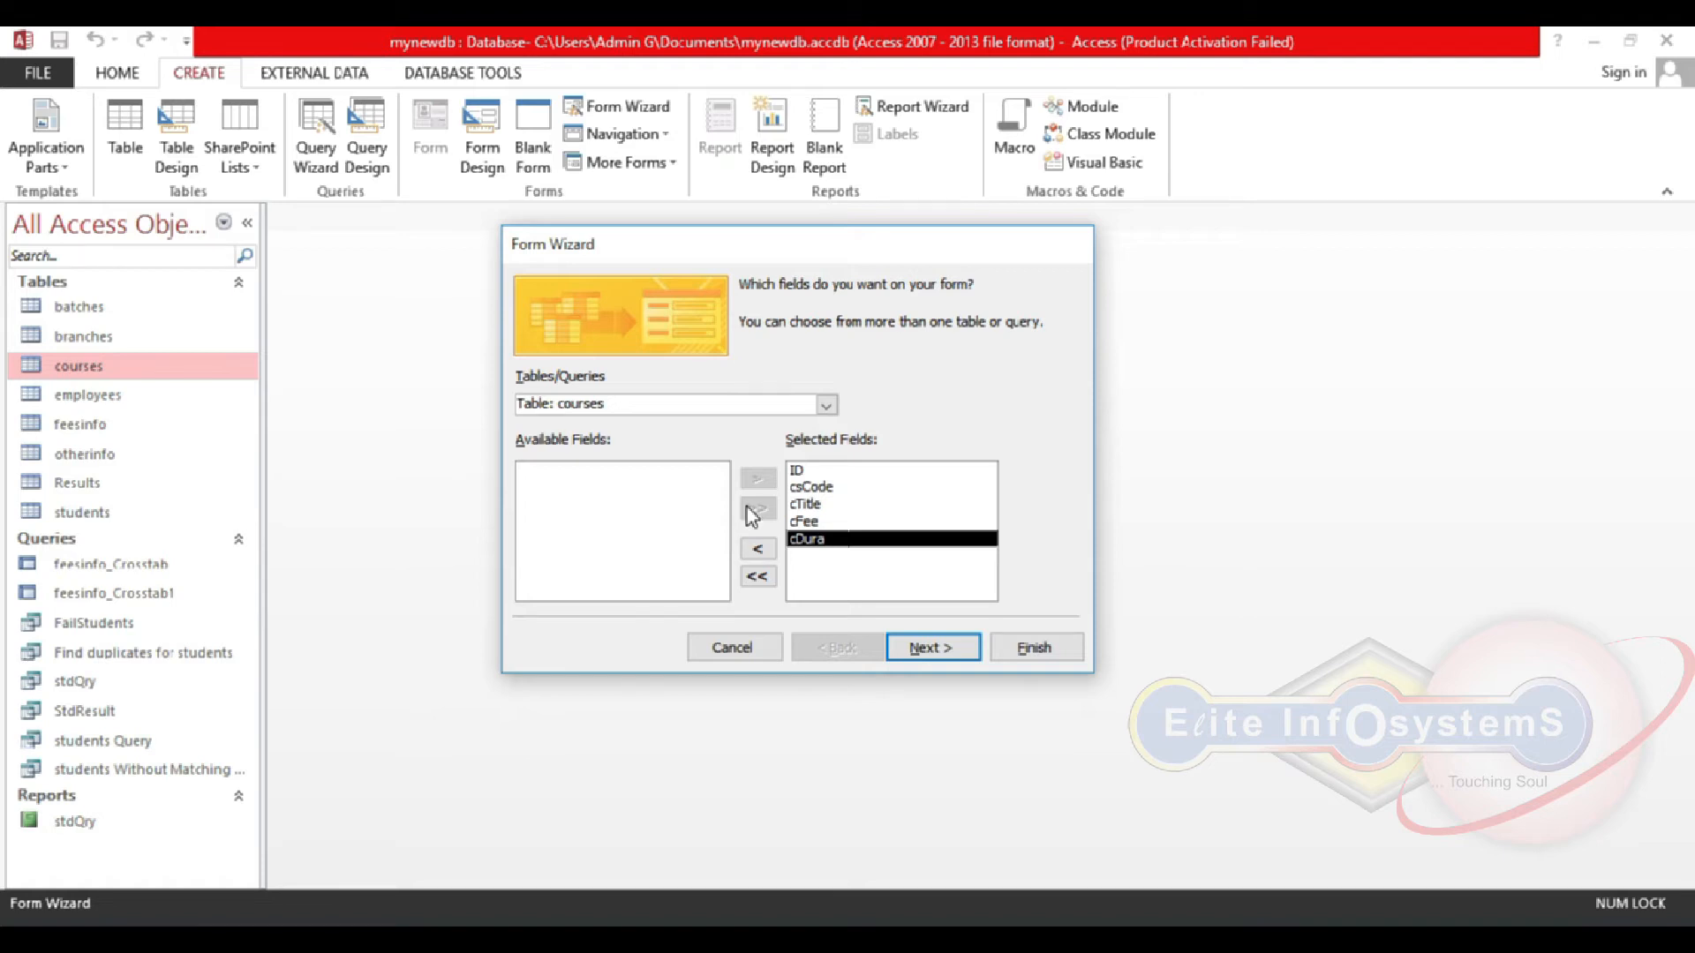
pyautogui.click(757, 576)
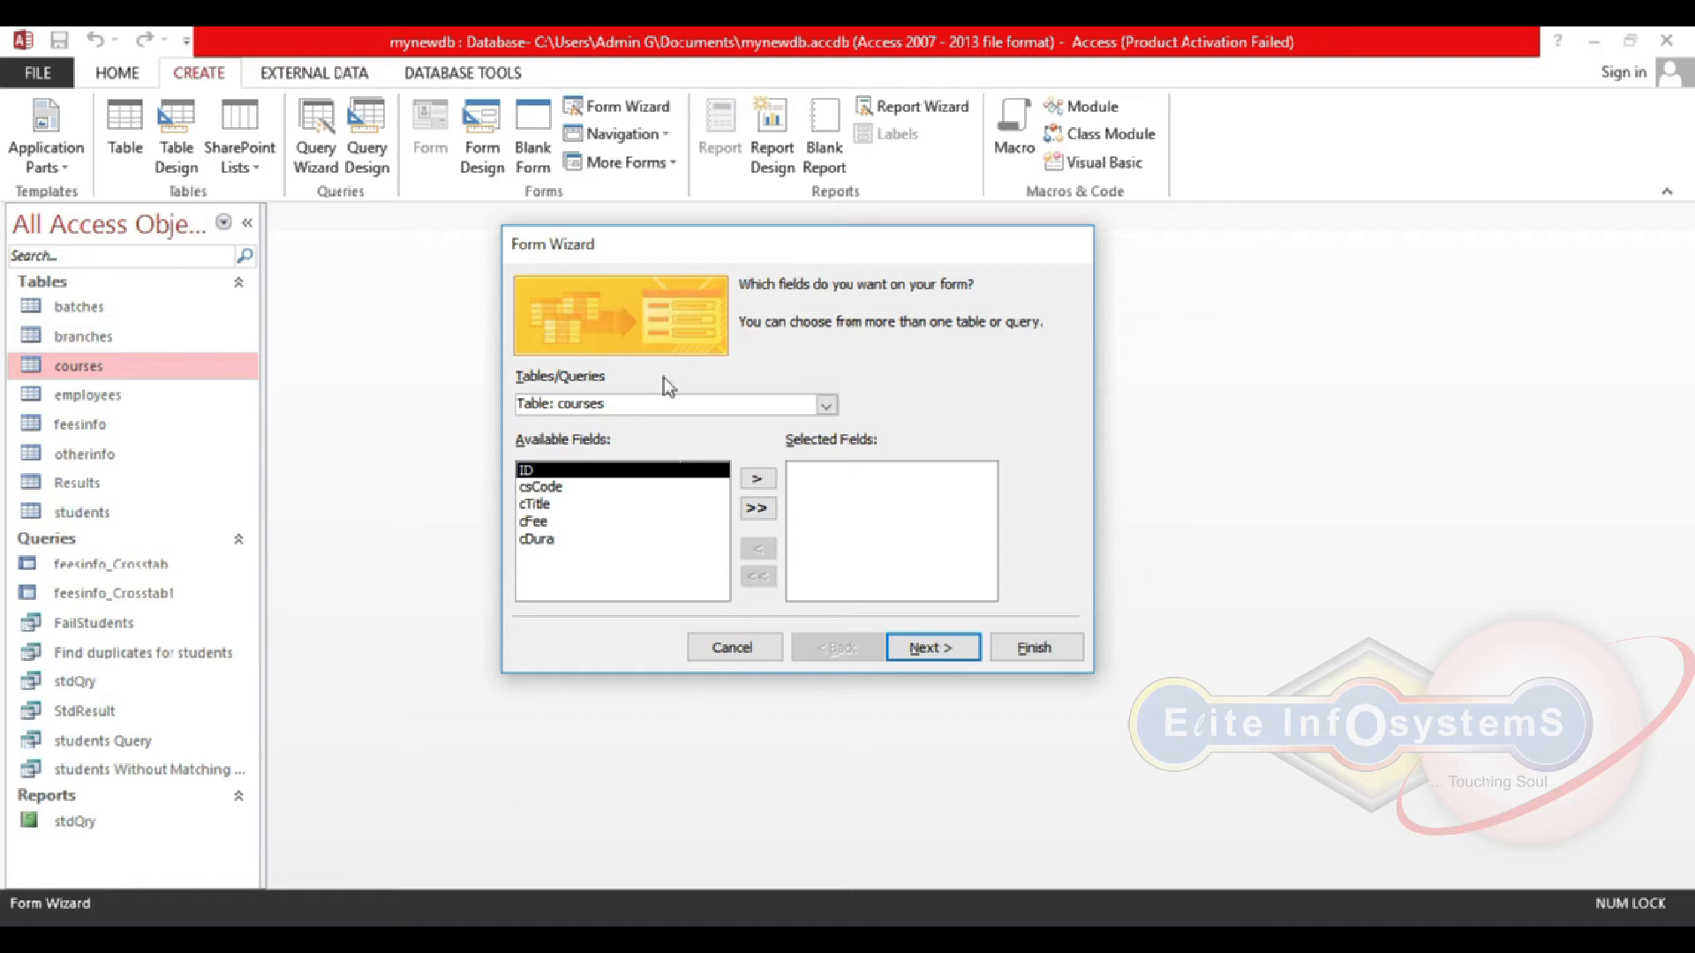
pyautogui.click(676, 504)
pyautogui.click(685, 486)
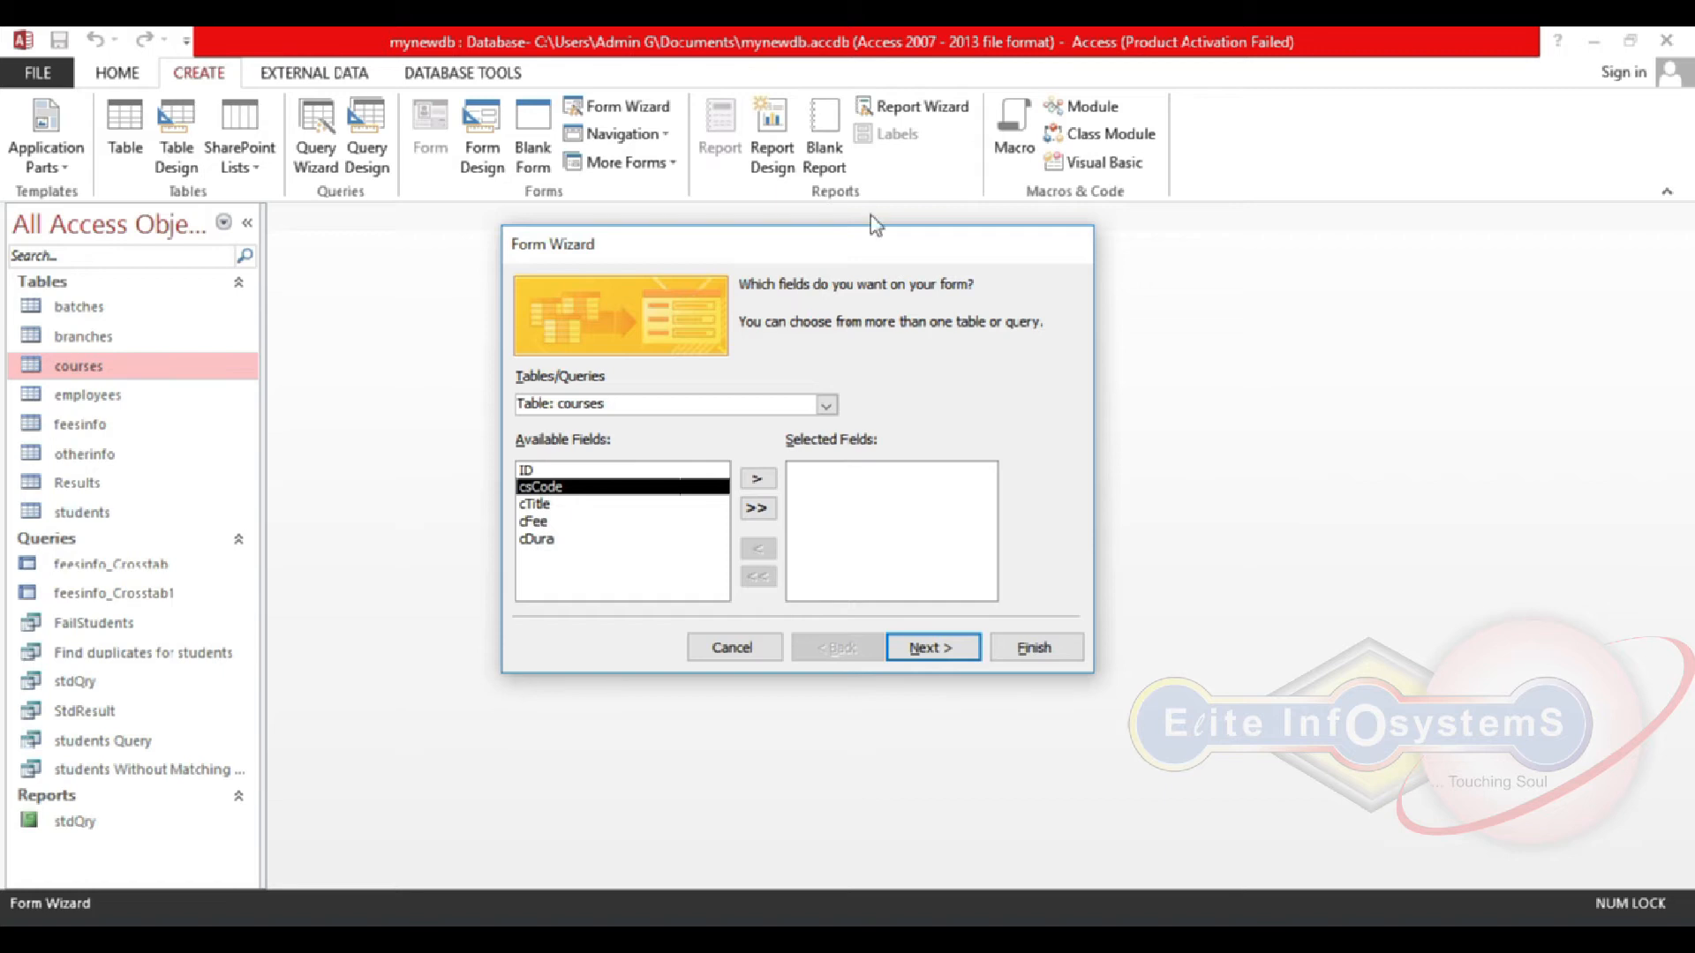
# Step: Choose Table: employees as the source of the form's fields in the Form Wizard
pyautogui.click(827, 405)
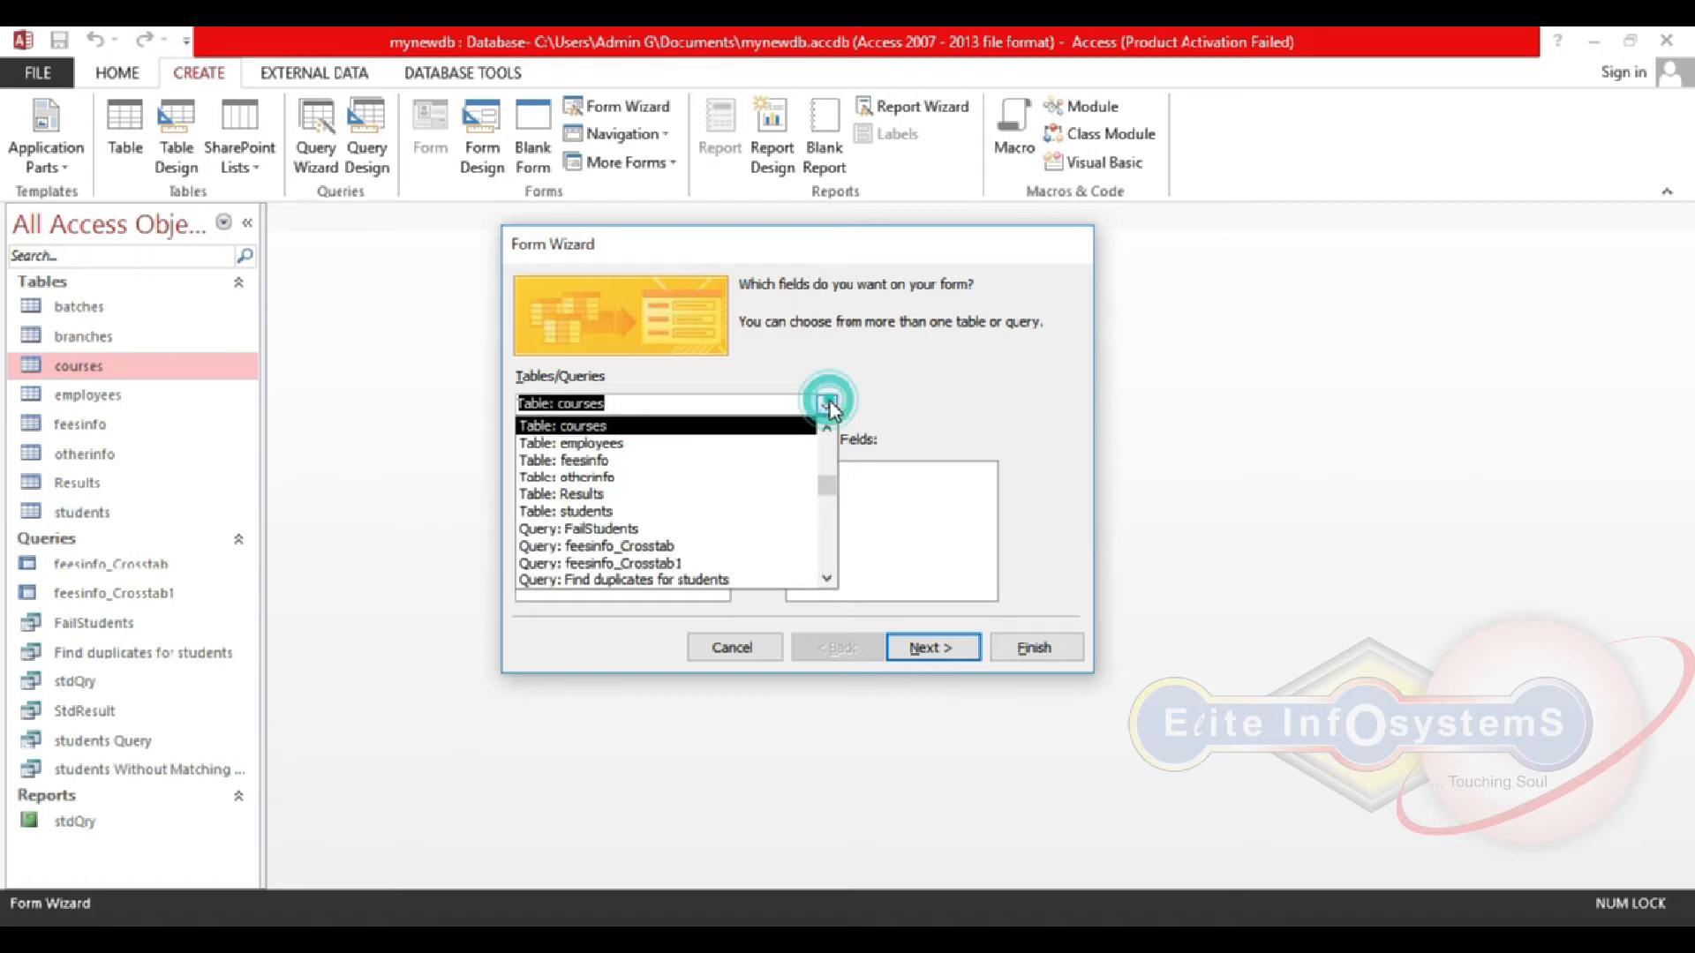
pyautogui.click(752, 444)
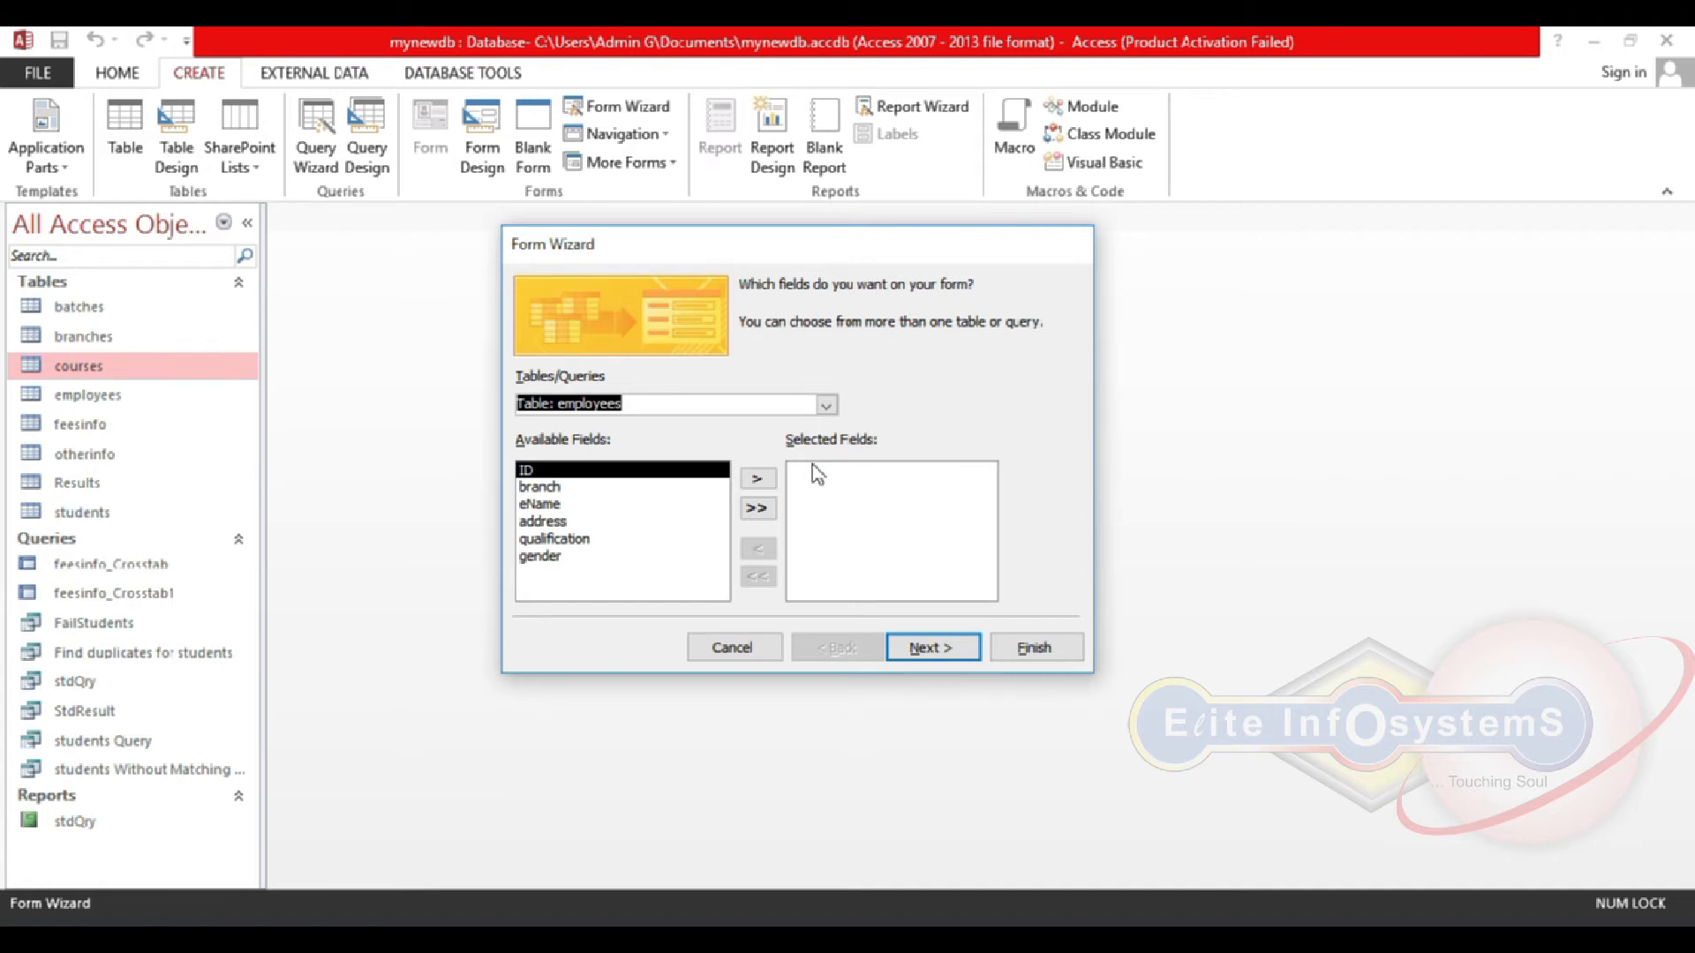
pyautogui.click(826, 406)
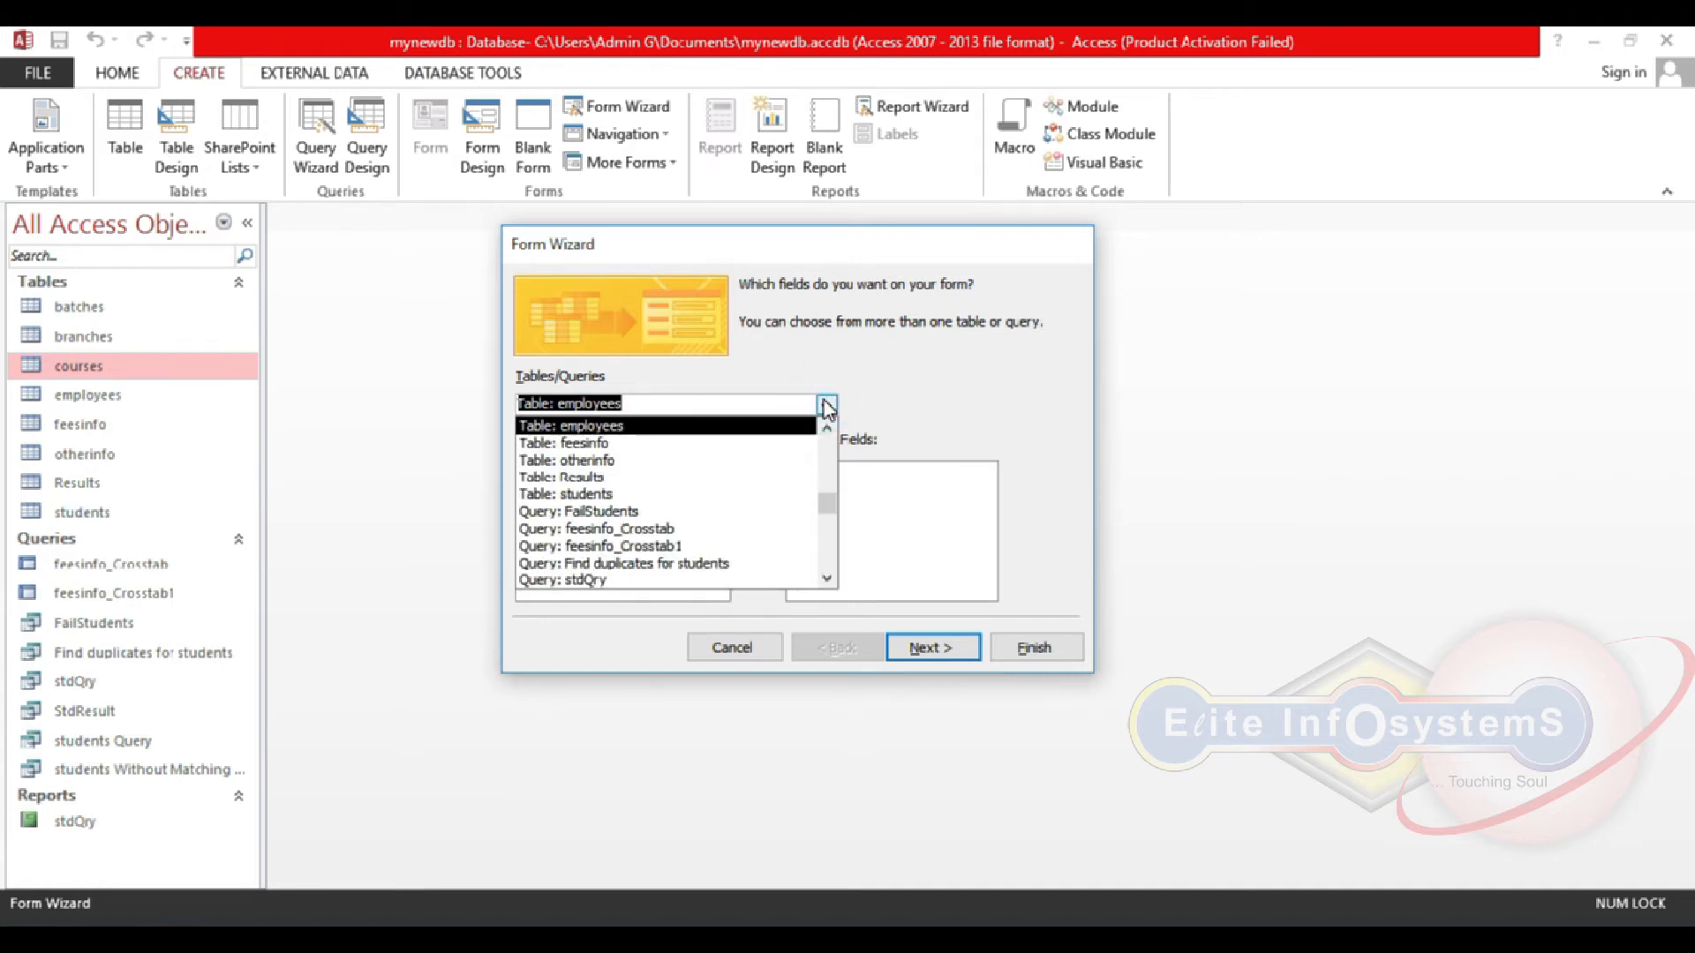
pyautogui.click(826, 406)
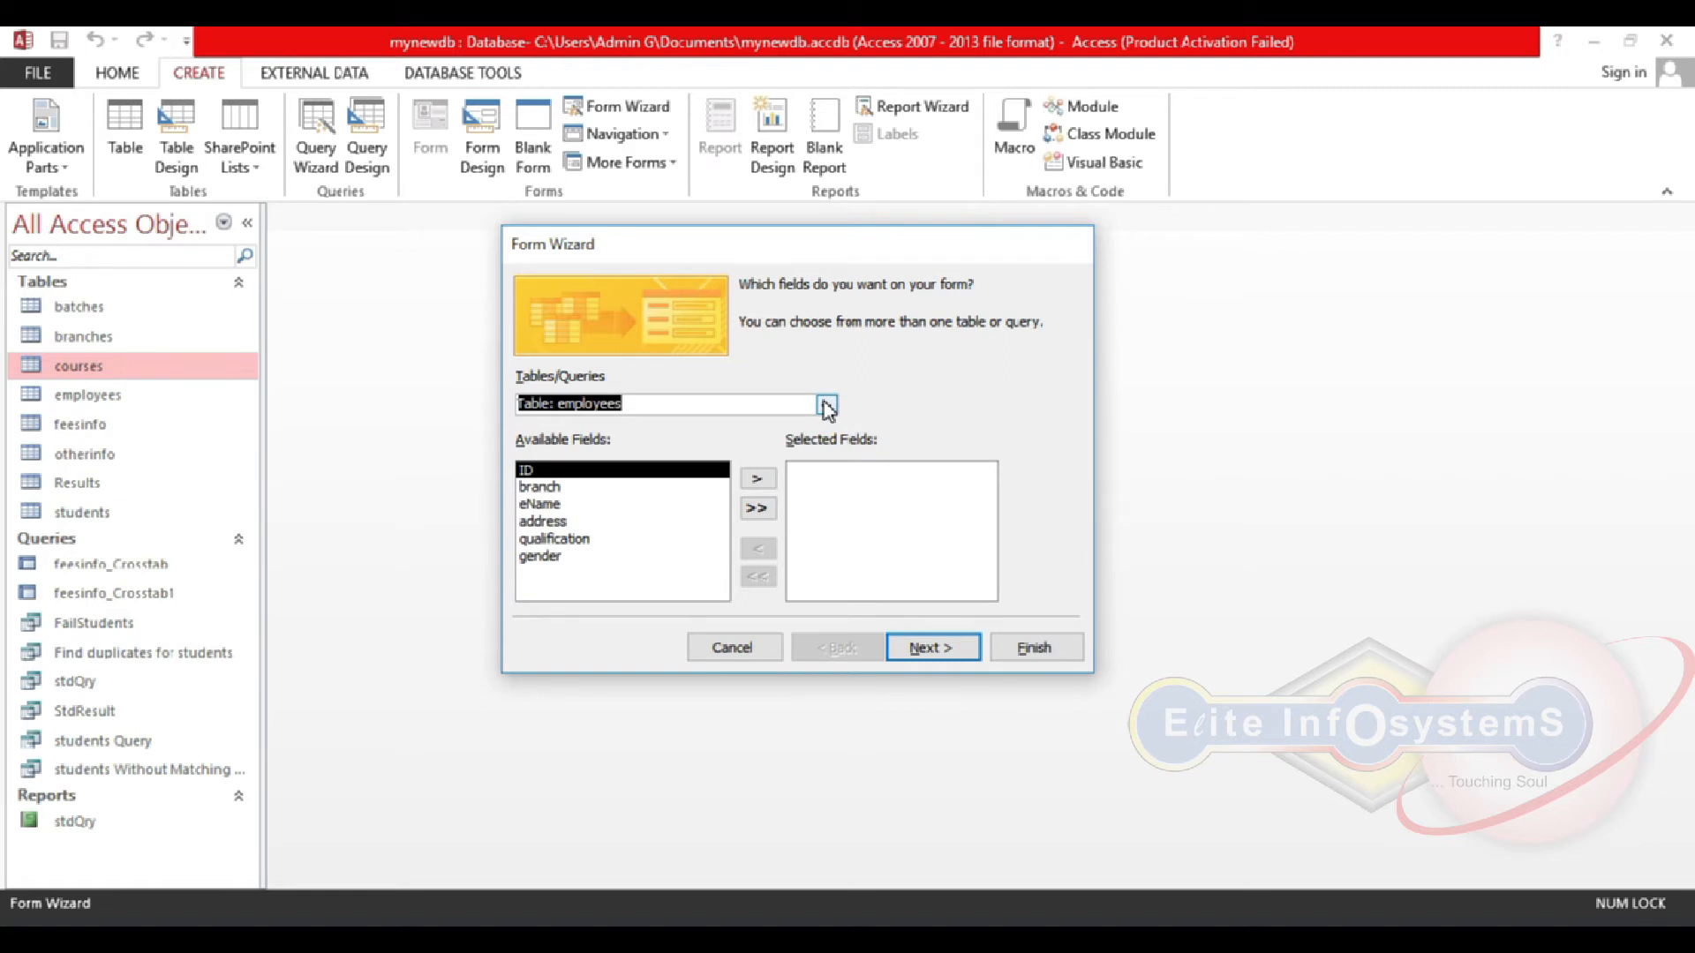
# Step: Add all fields of the employees table to the form and continue to the layout options
pyautogui.click(823, 402)
pyautogui.click(823, 401)
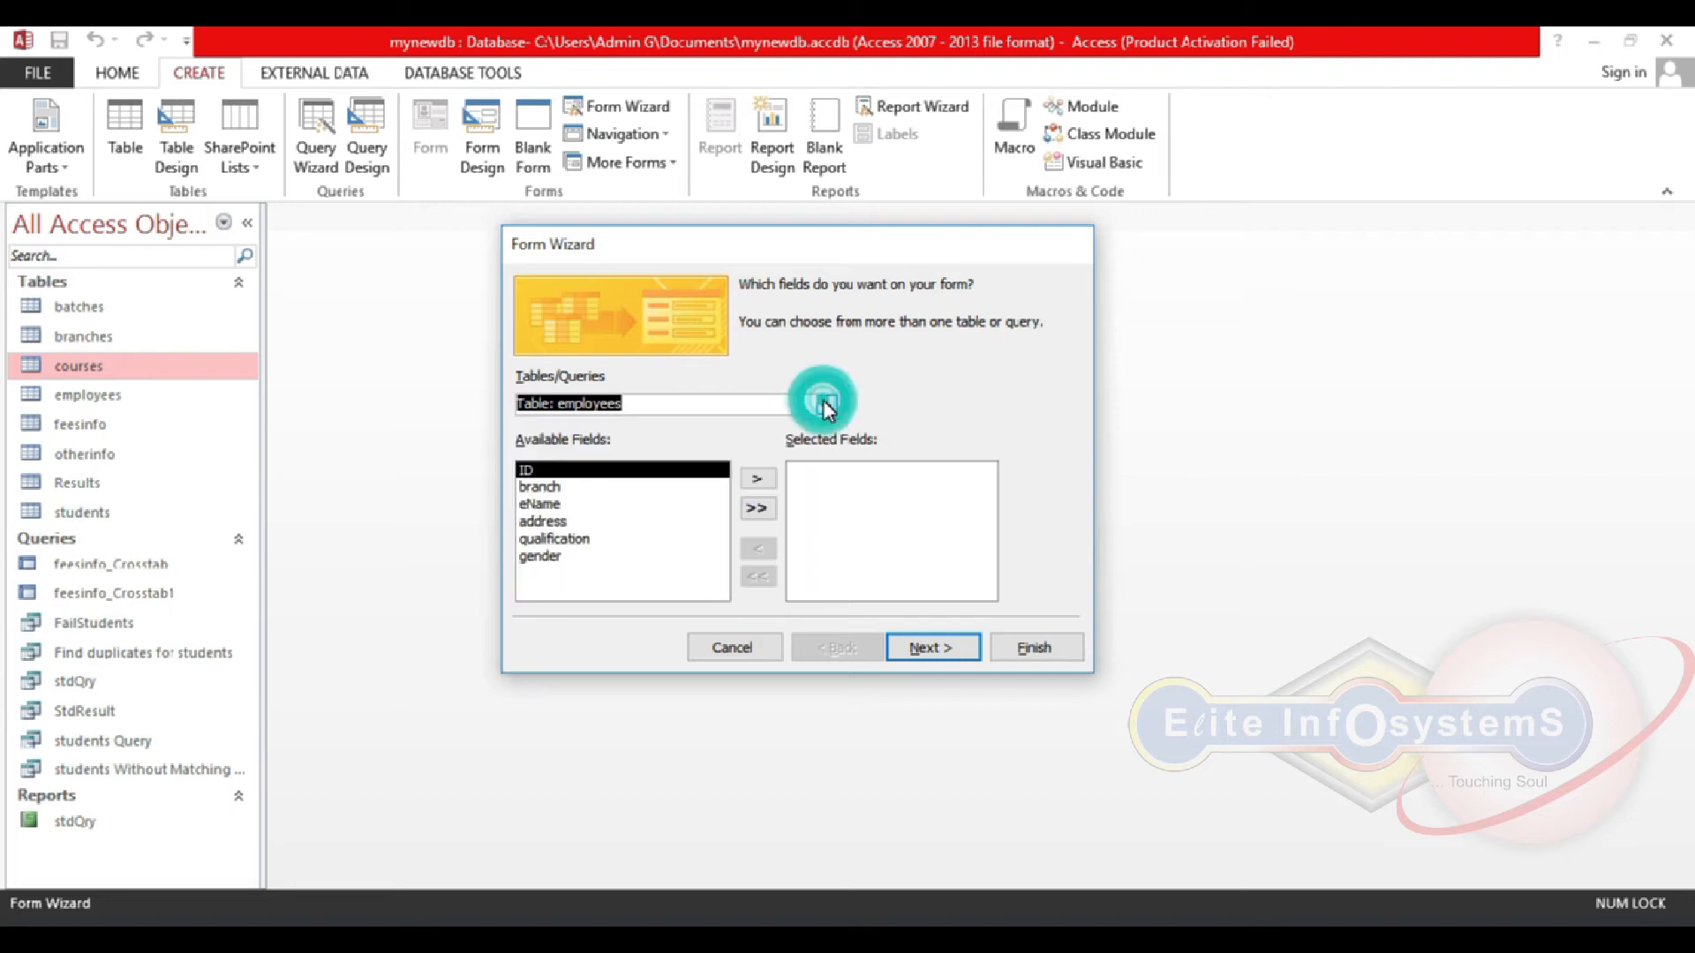
pyautogui.click(773, 519)
pyautogui.click(936, 643)
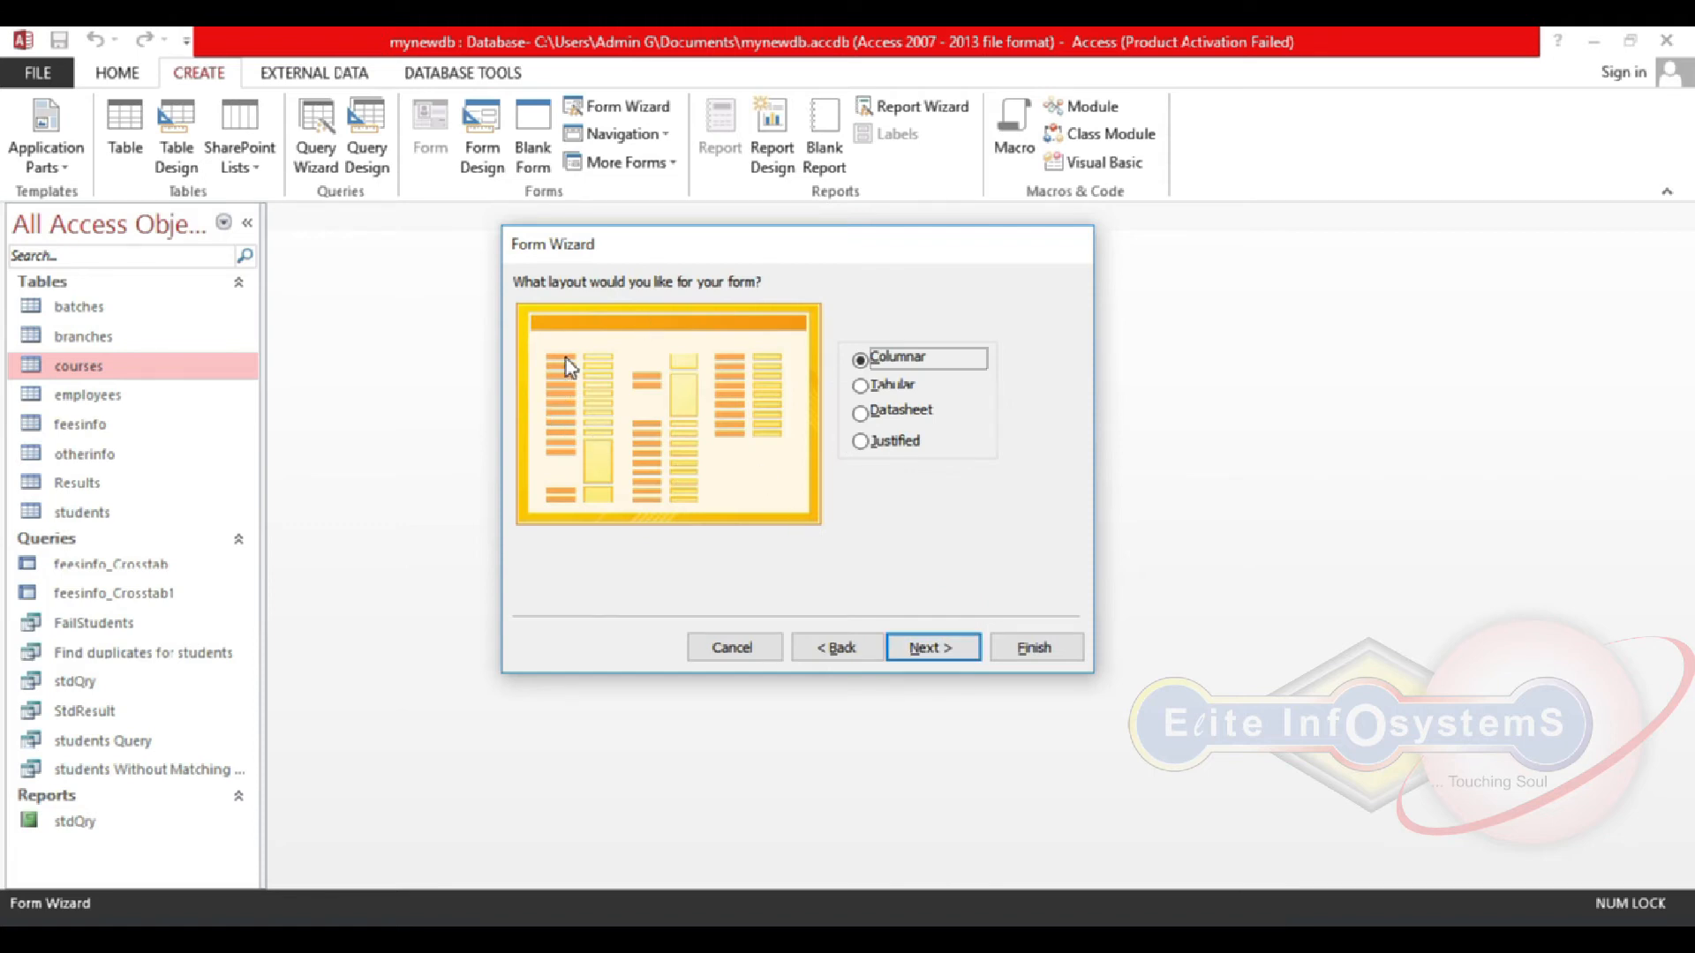
# Step: Preview the Tabular, Datasheet, Justified and Columnar layouts for the form
pyautogui.click(898, 387)
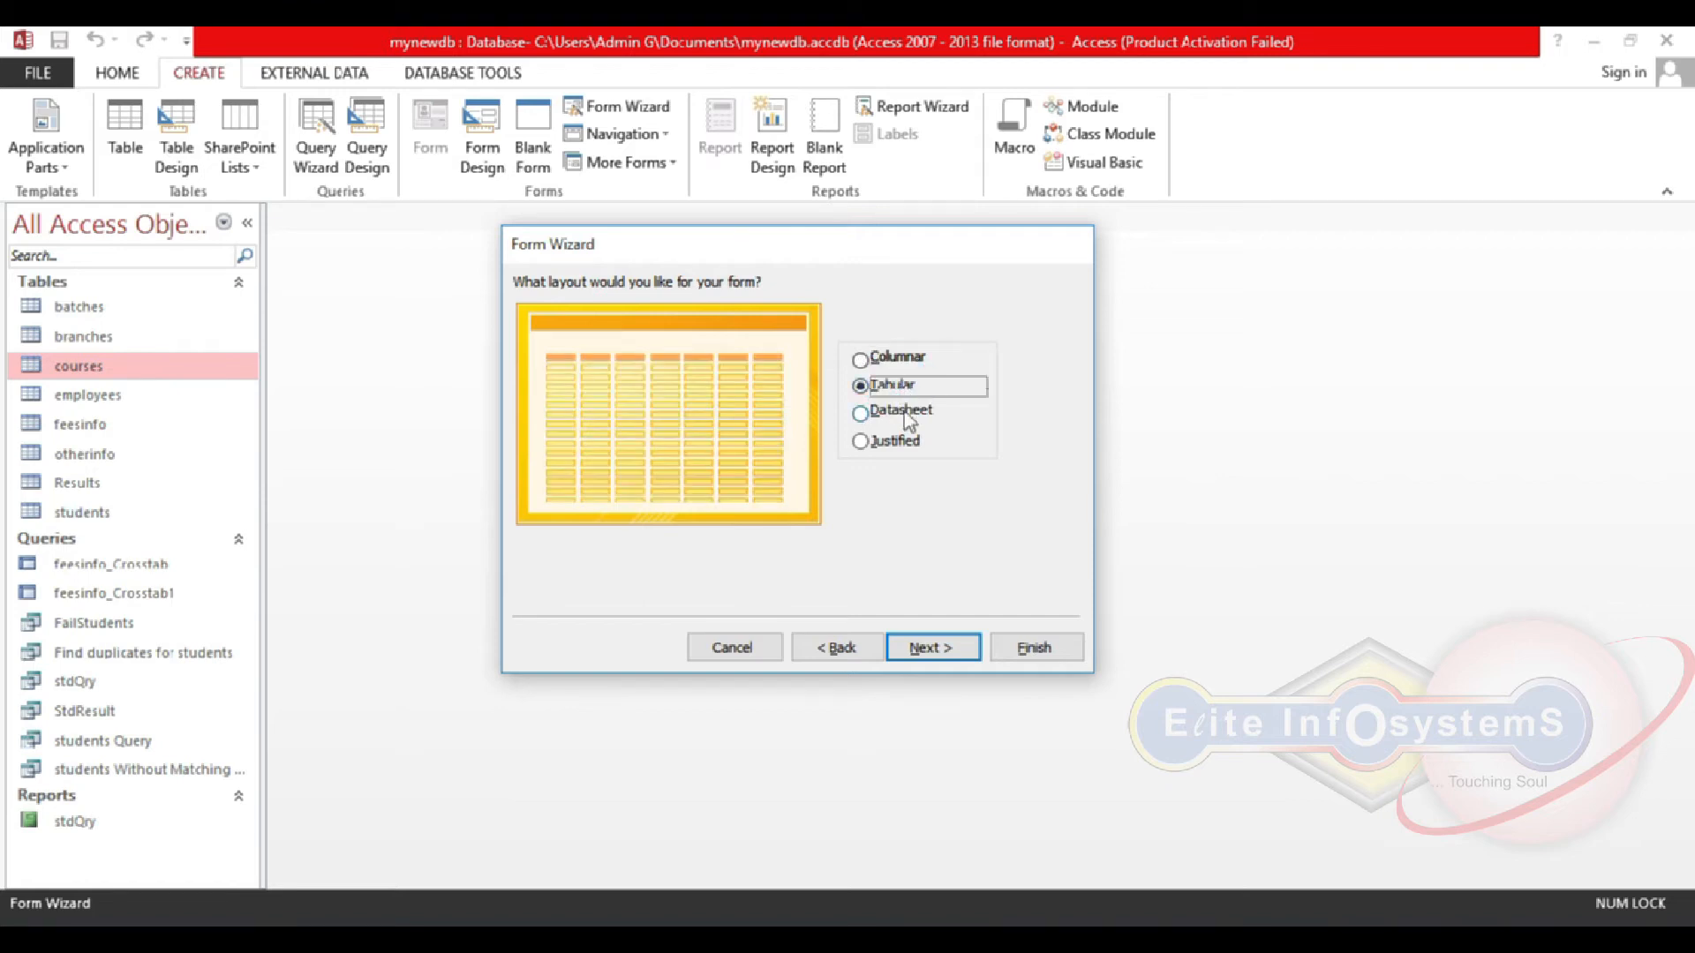
pyautogui.click(905, 413)
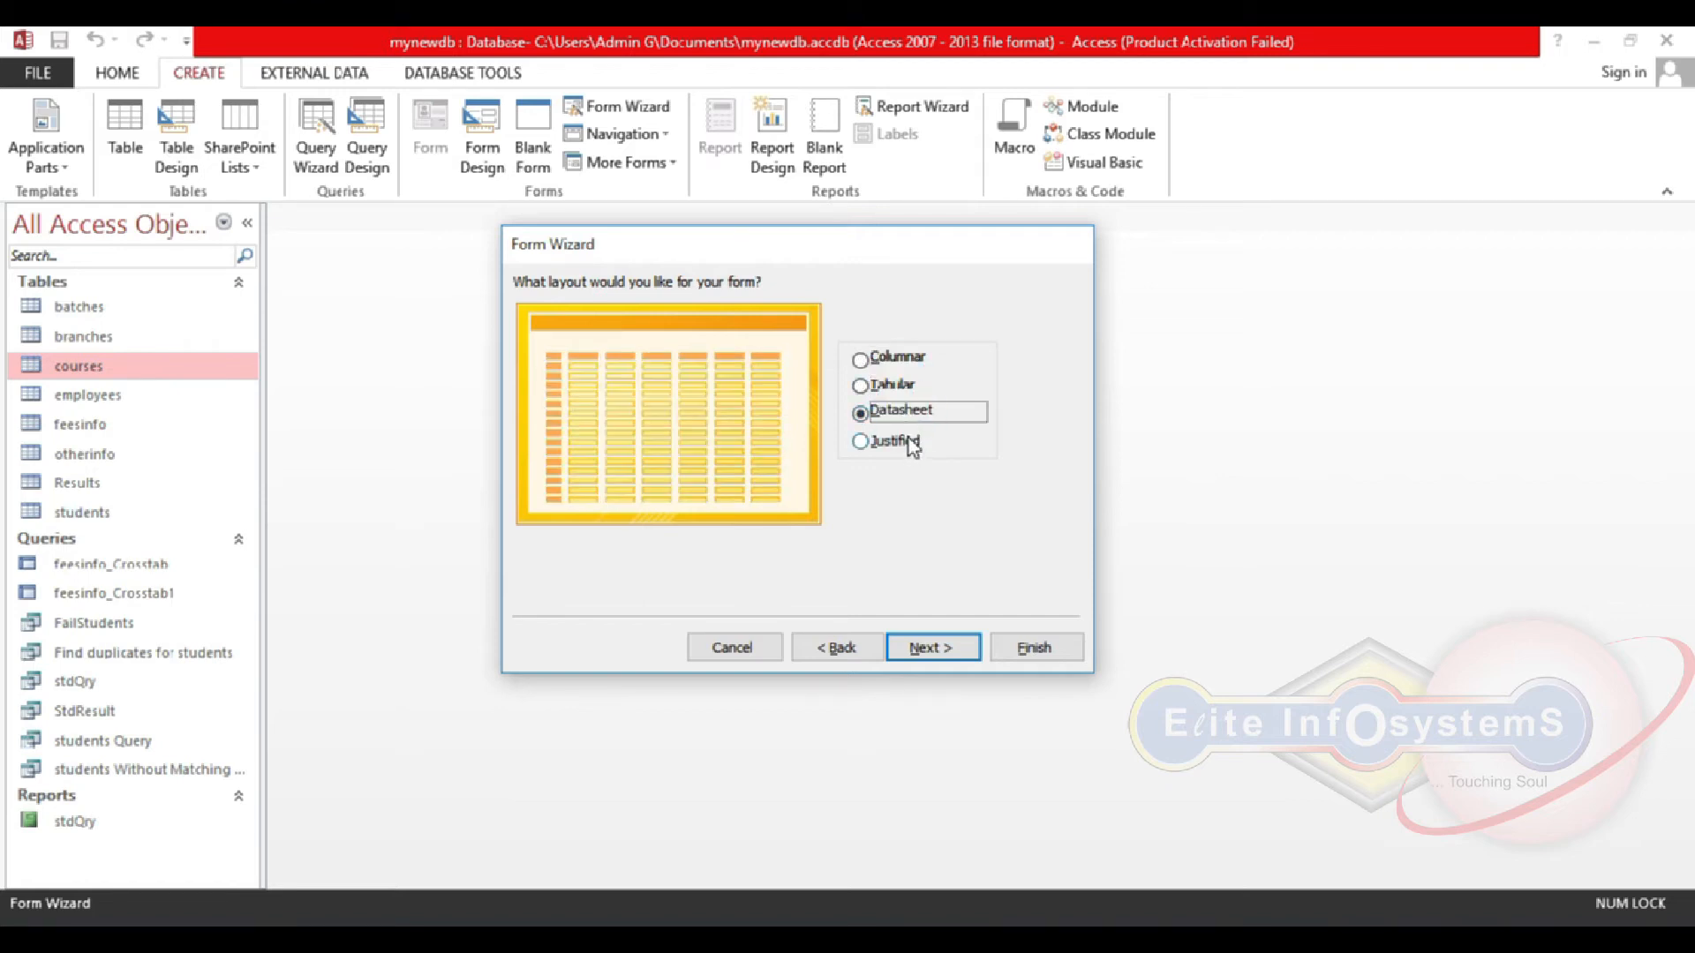
pyautogui.click(912, 444)
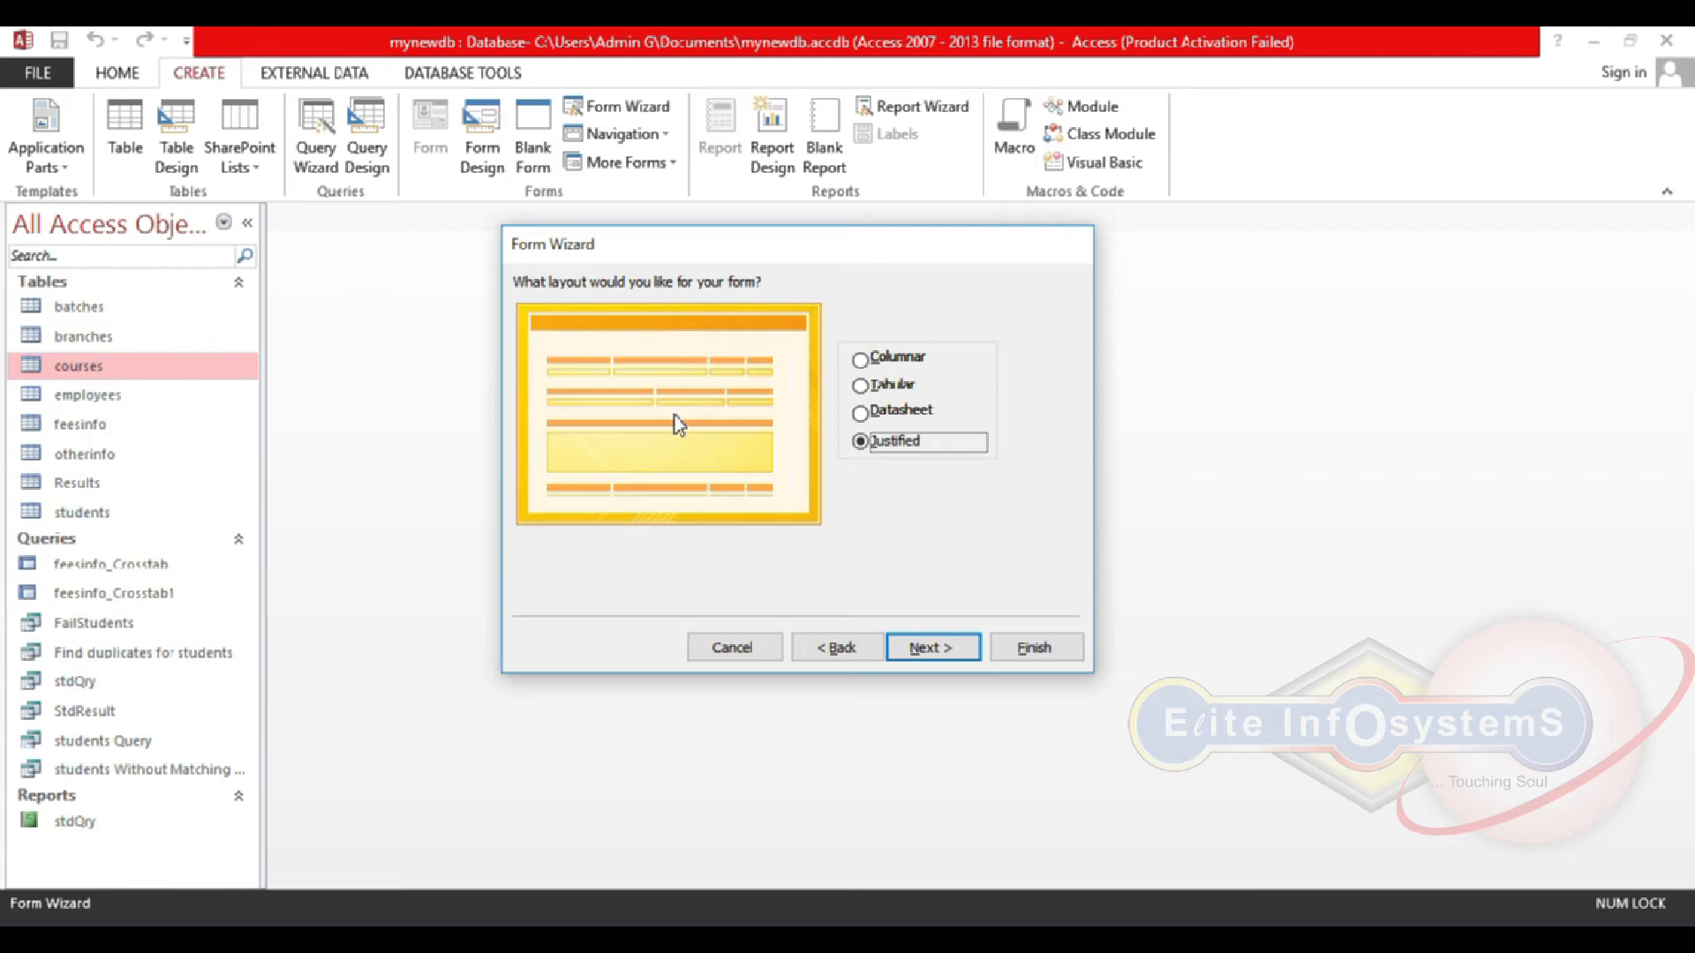
pyautogui.click(880, 364)
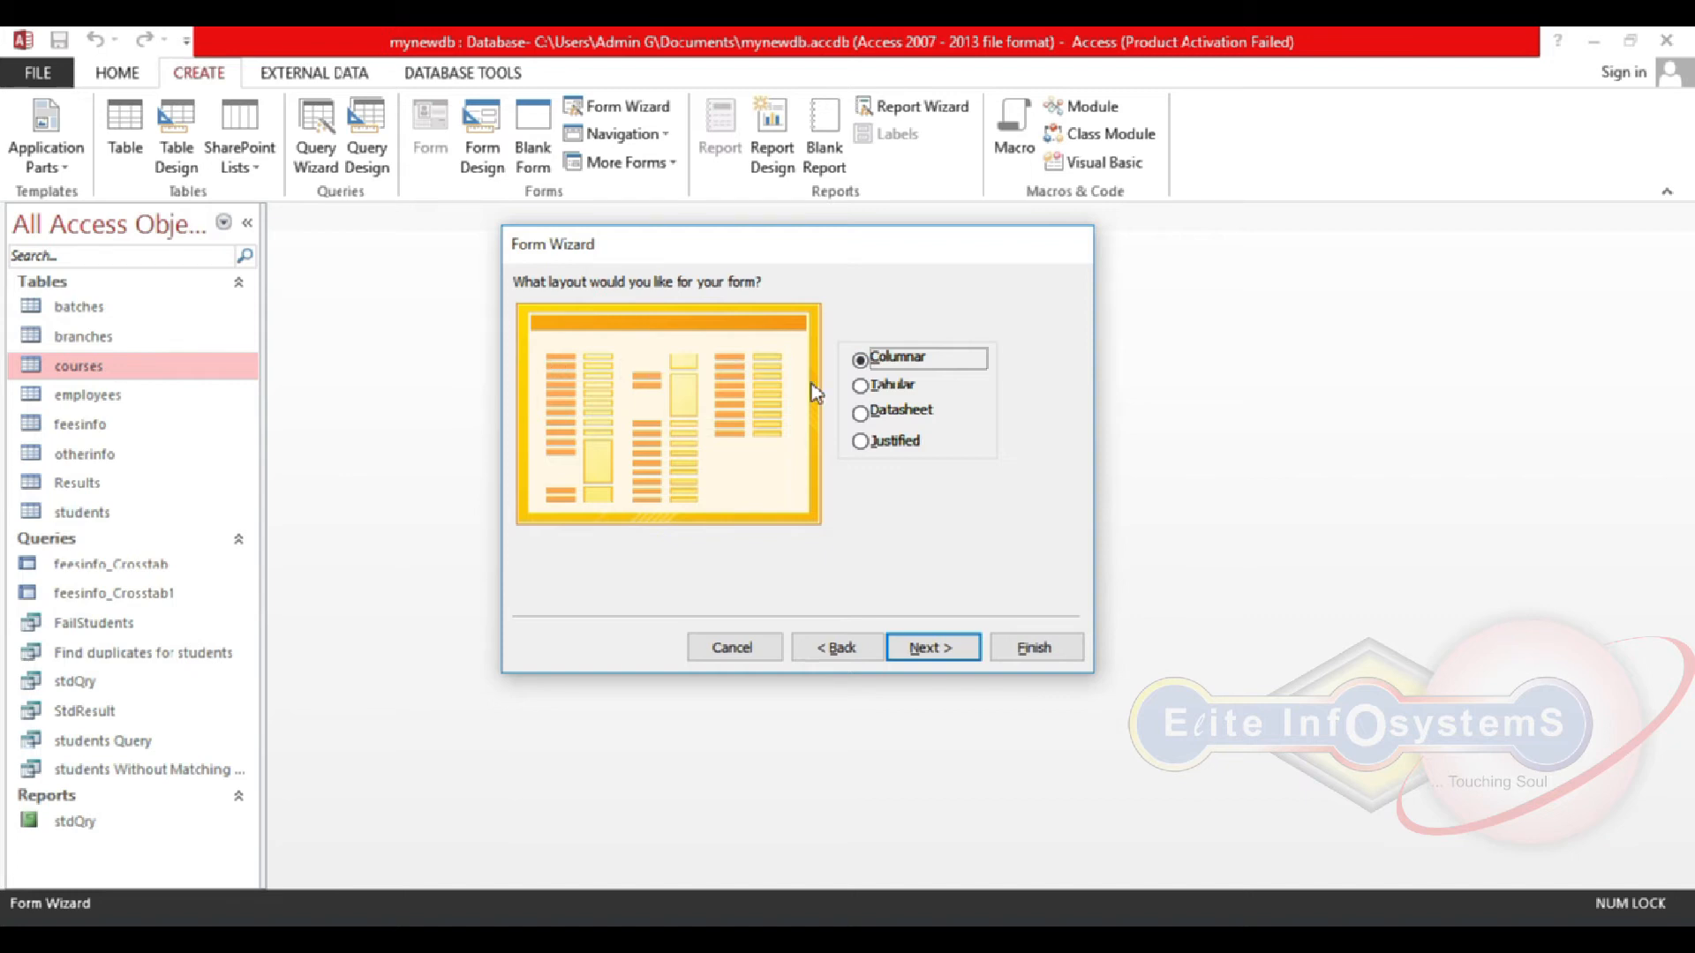
# Step: Choose the Justified layout and finish the wizard with the title employees, opening the form to view or enter information
pyautogui.click(900, 443)
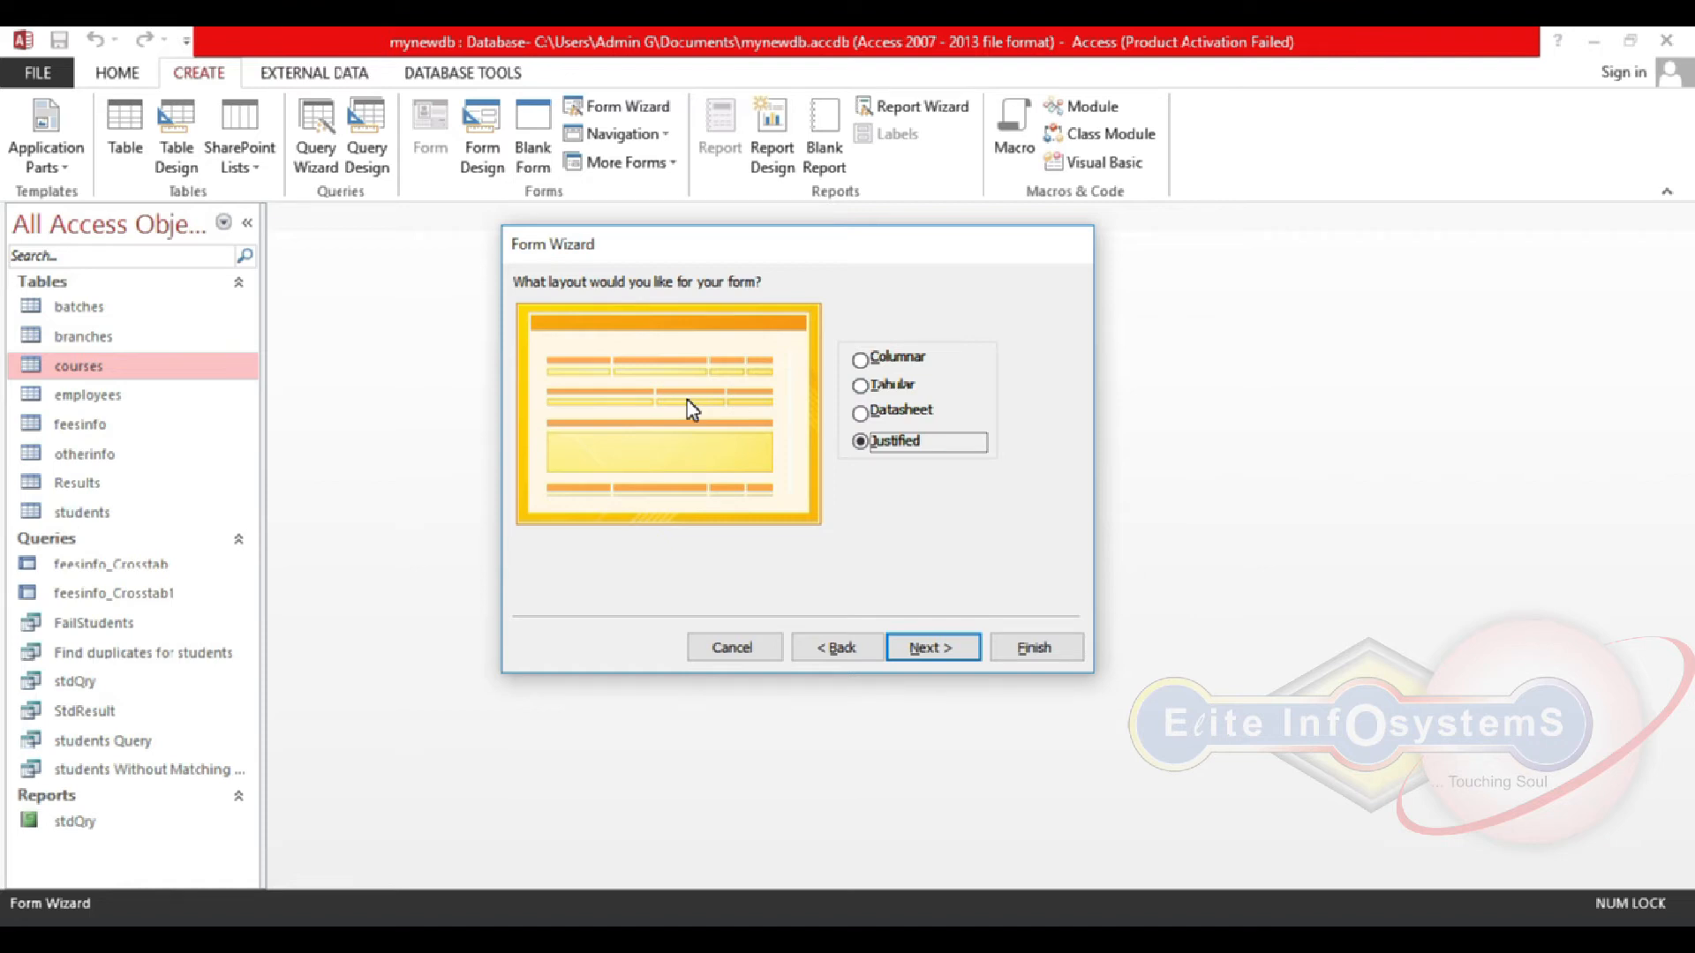
pyautogui.click(940, 643)
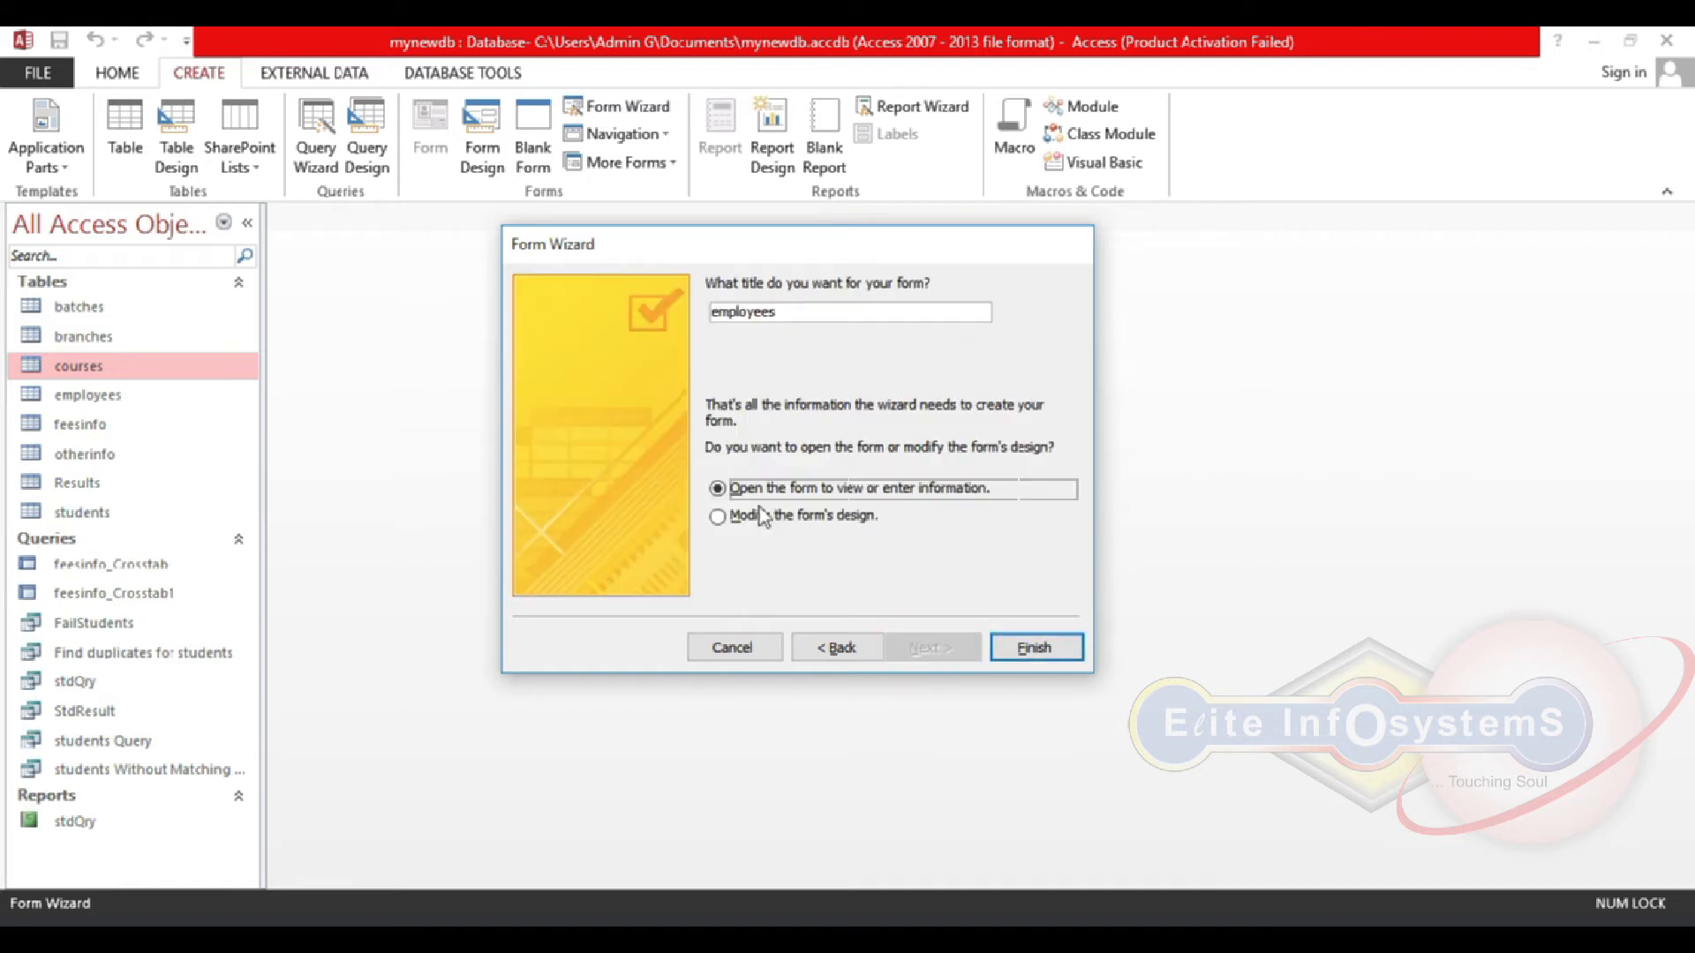
pyautogui.click(1035, 647)
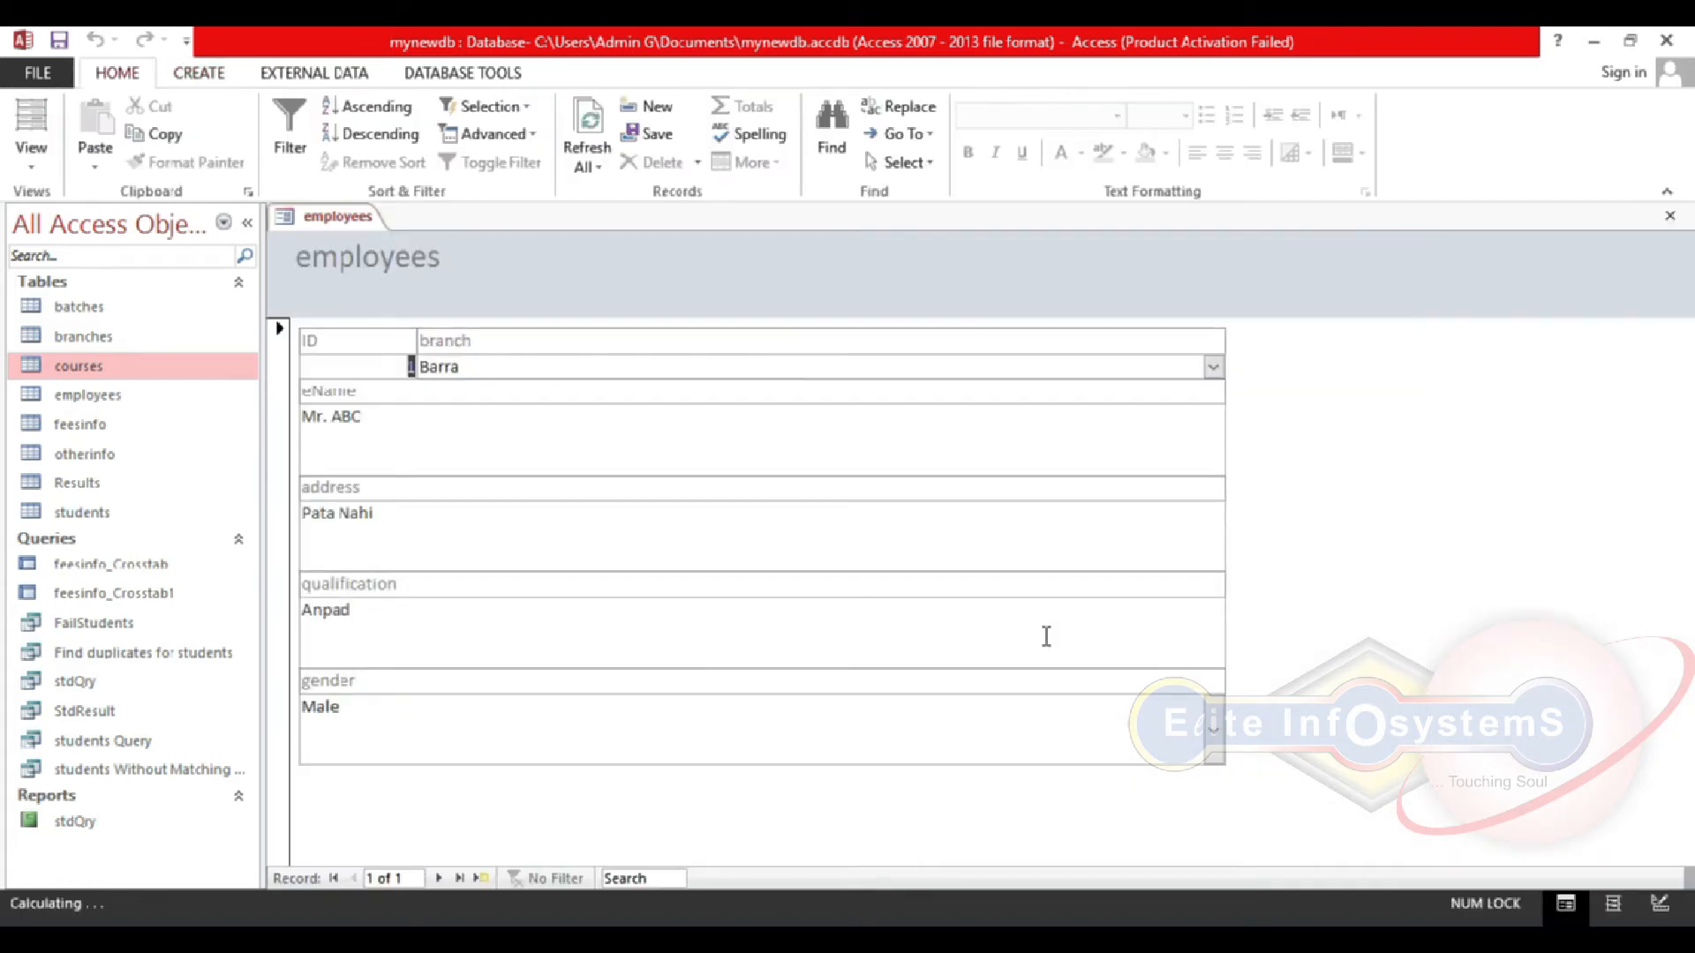
# Step: Look over the fields of the new employees form and close it
pyautogui.click(542, 340)
pyautogui.click(399, 422)
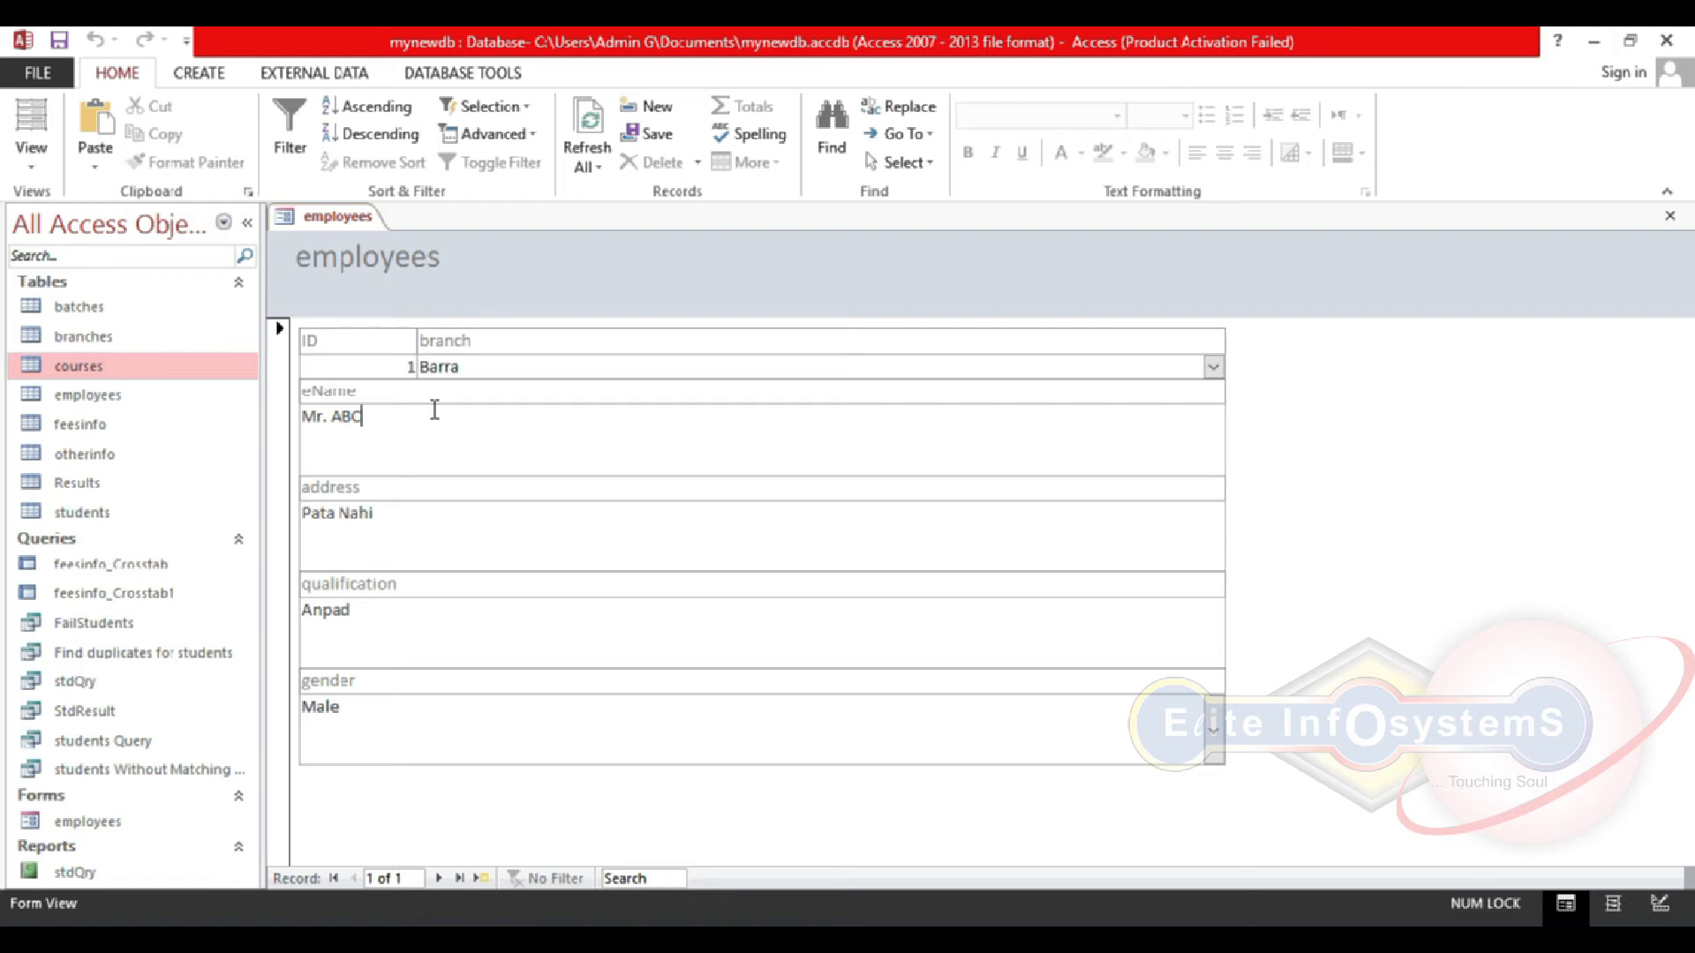
pyautogui.hotkey('ctrl', 'w')
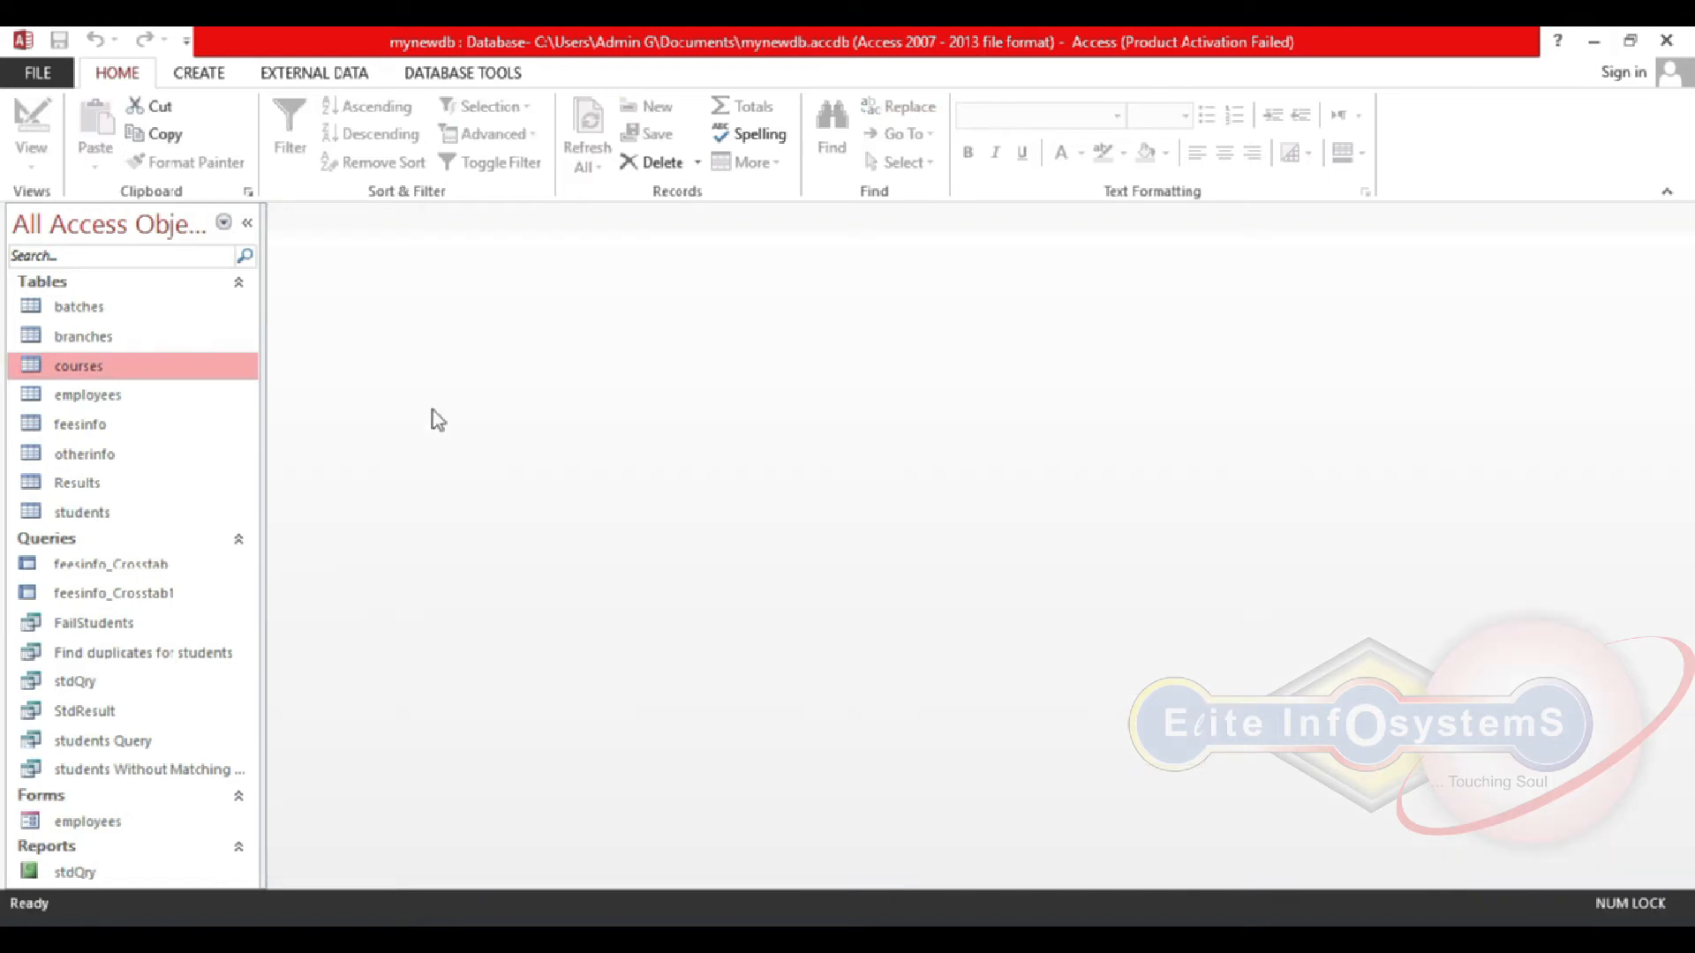
# Step: Create a new form in Design View and show the form's data properties
pyautogui.click(217, 70)
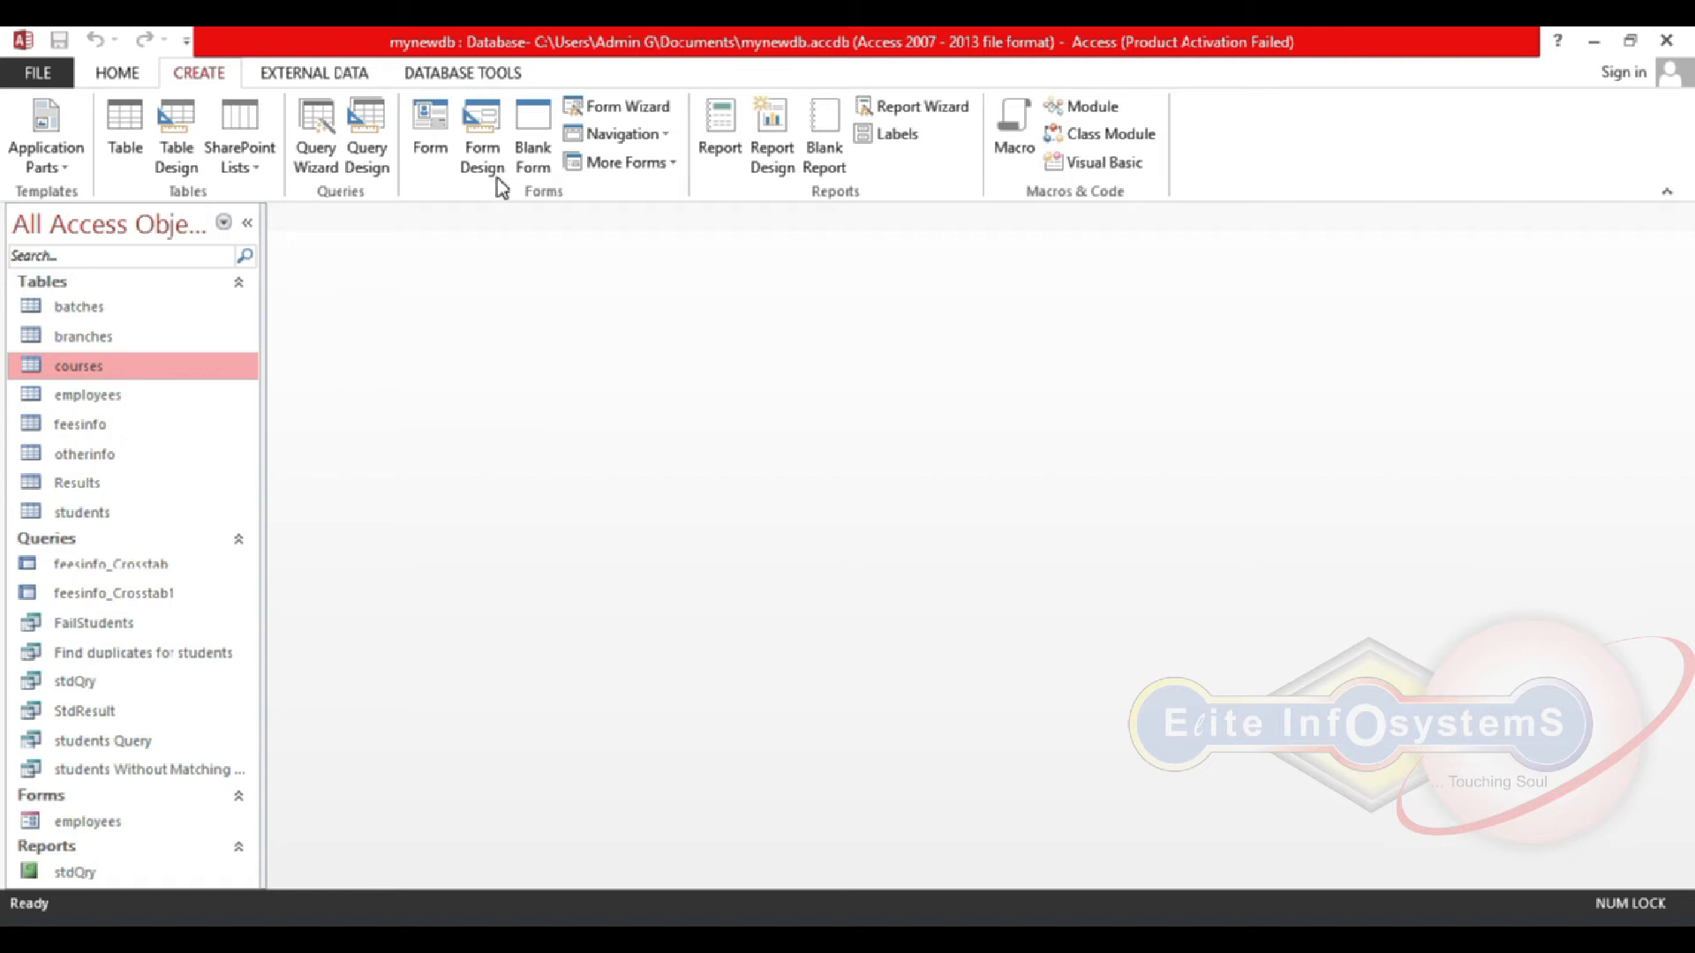
pyautogui.click(481, 141)
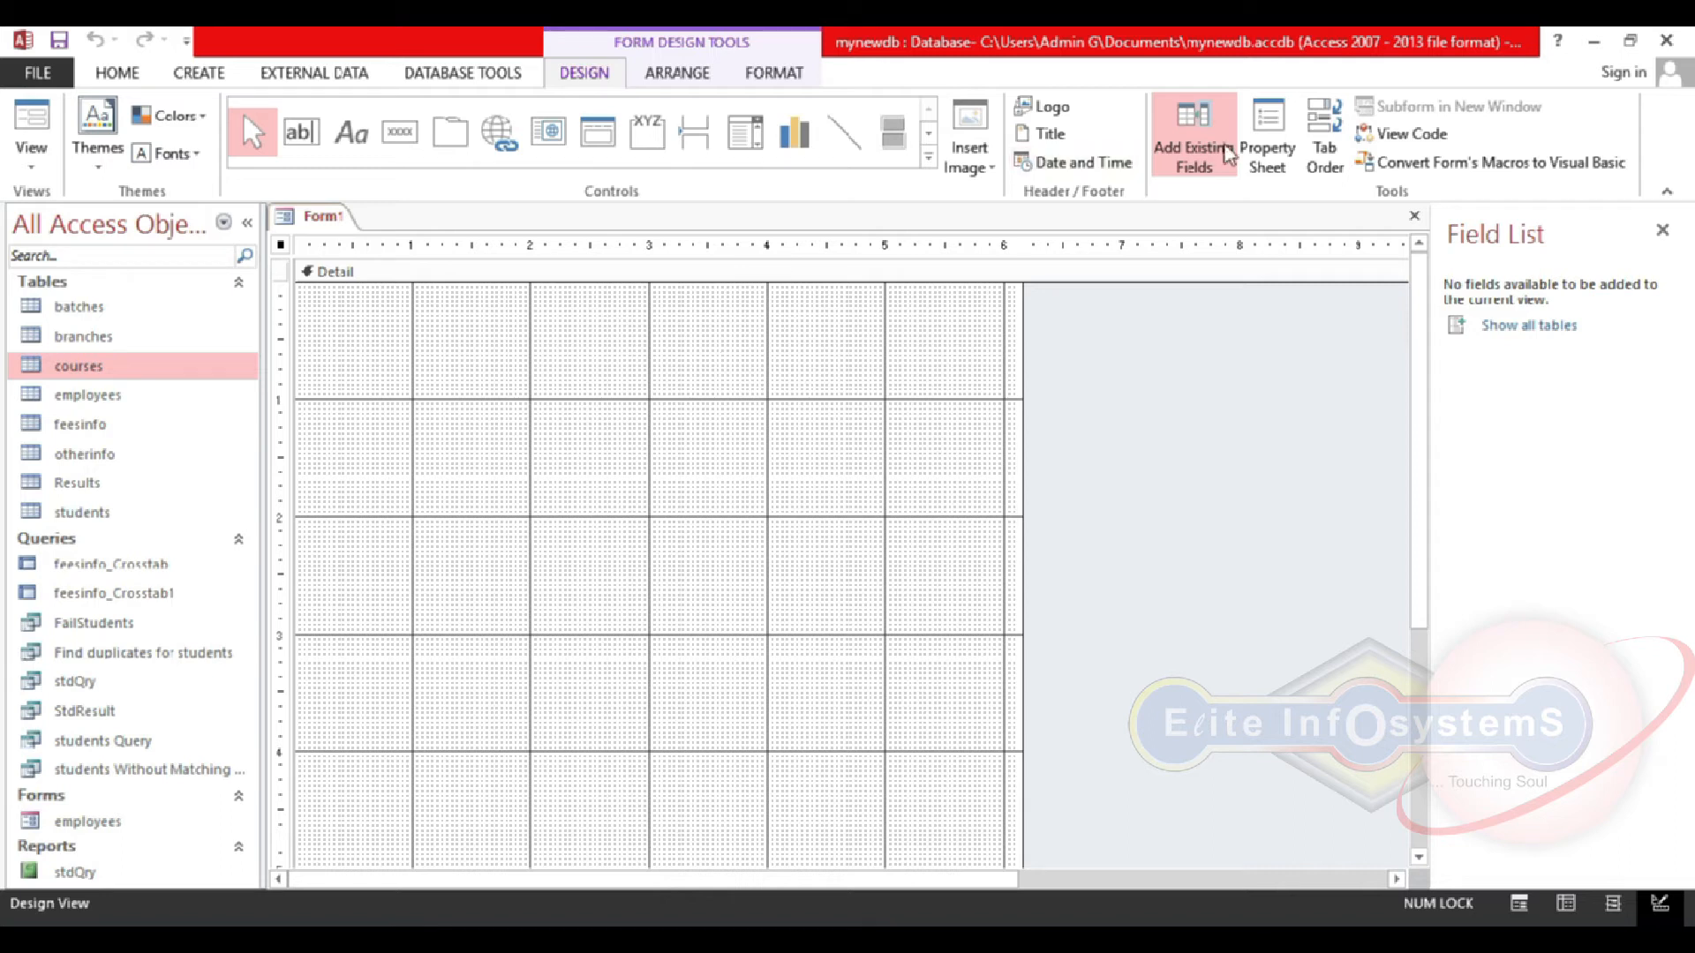
pyautogui.click(1271, 159)
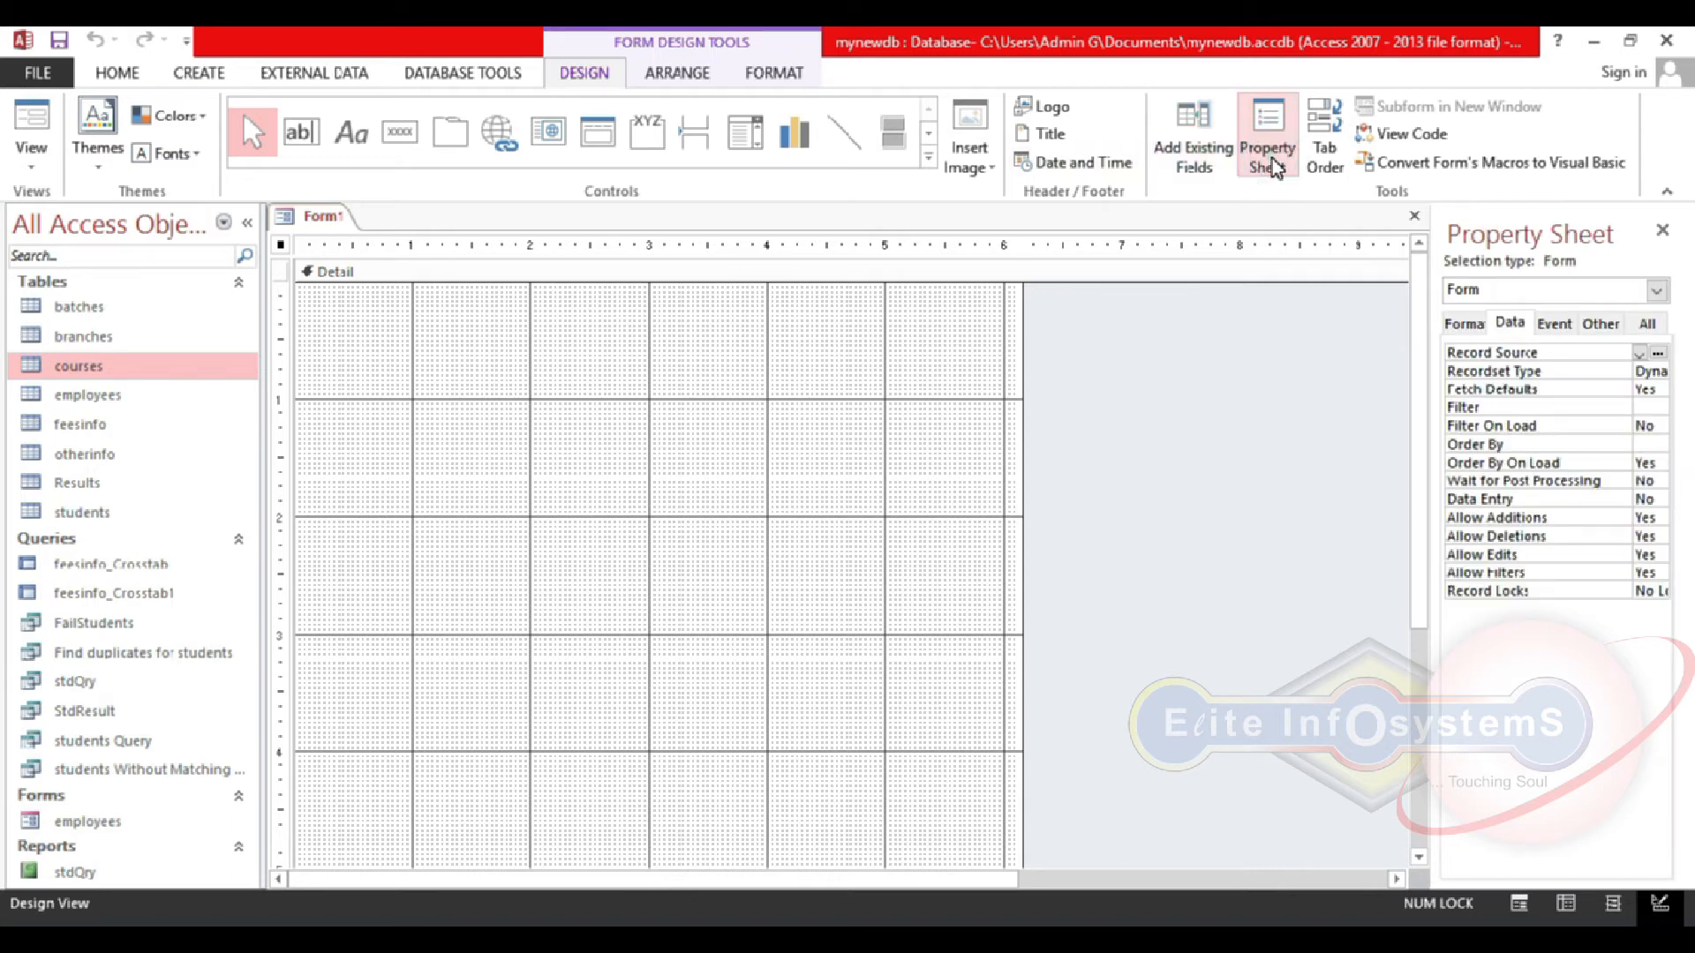
pyautogui.click(1572, 289)
pyautogui.click(1571, 289)
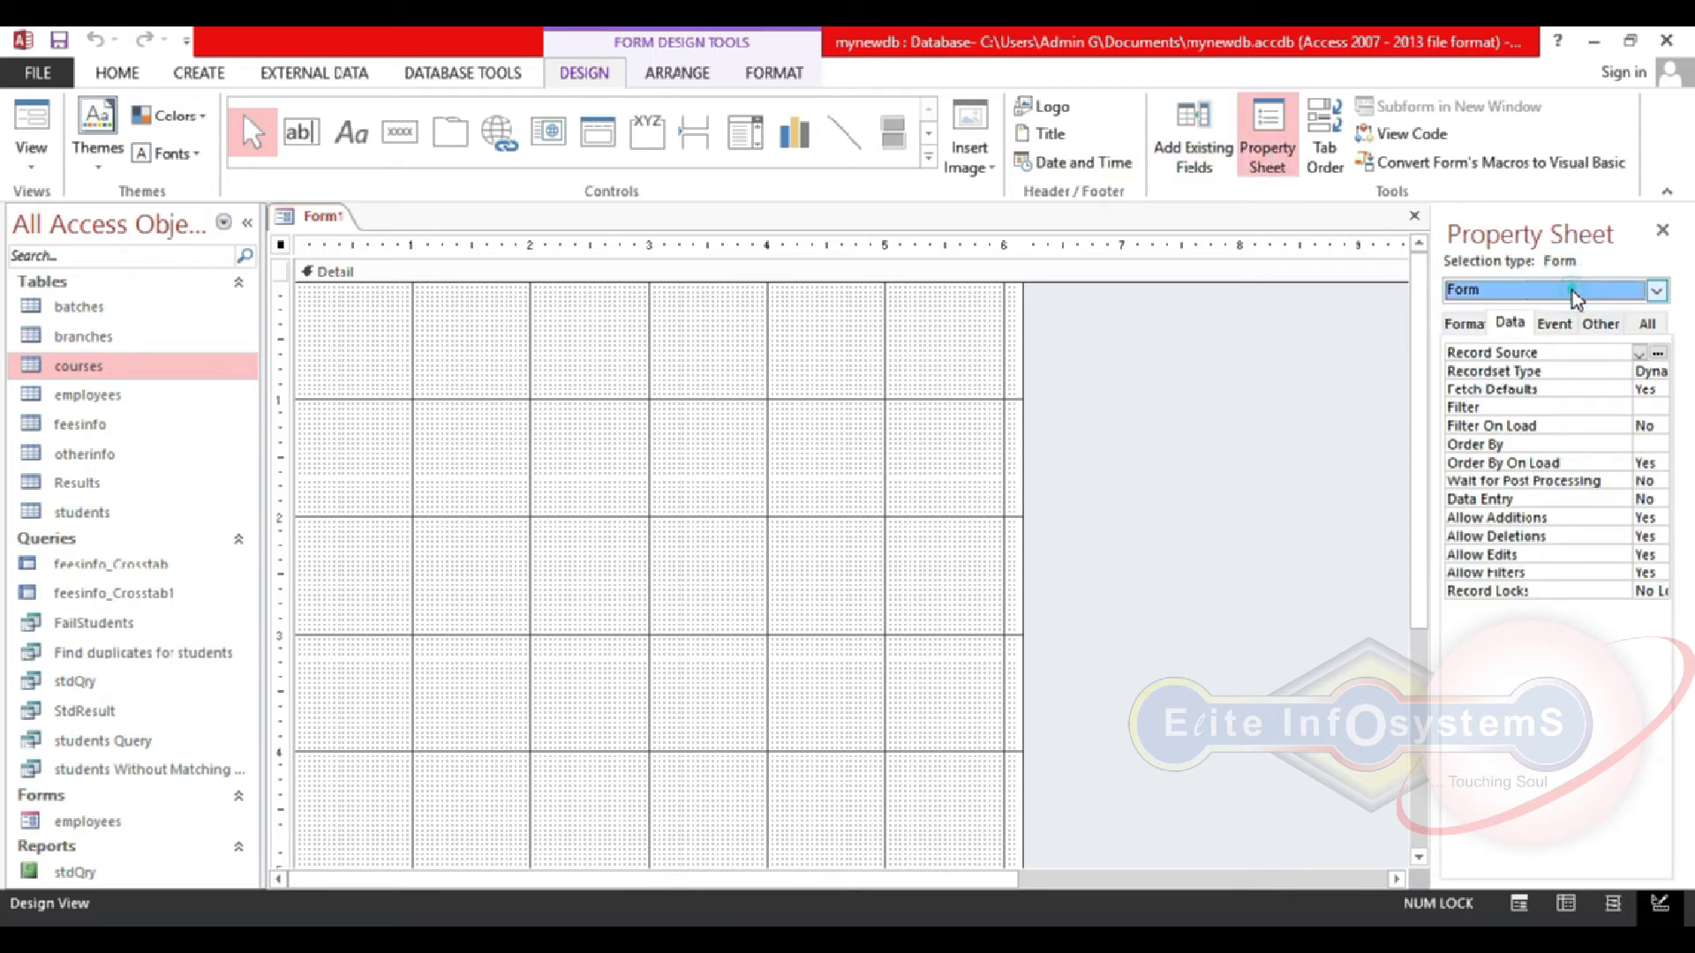
pyautogui.click(1513, 327)
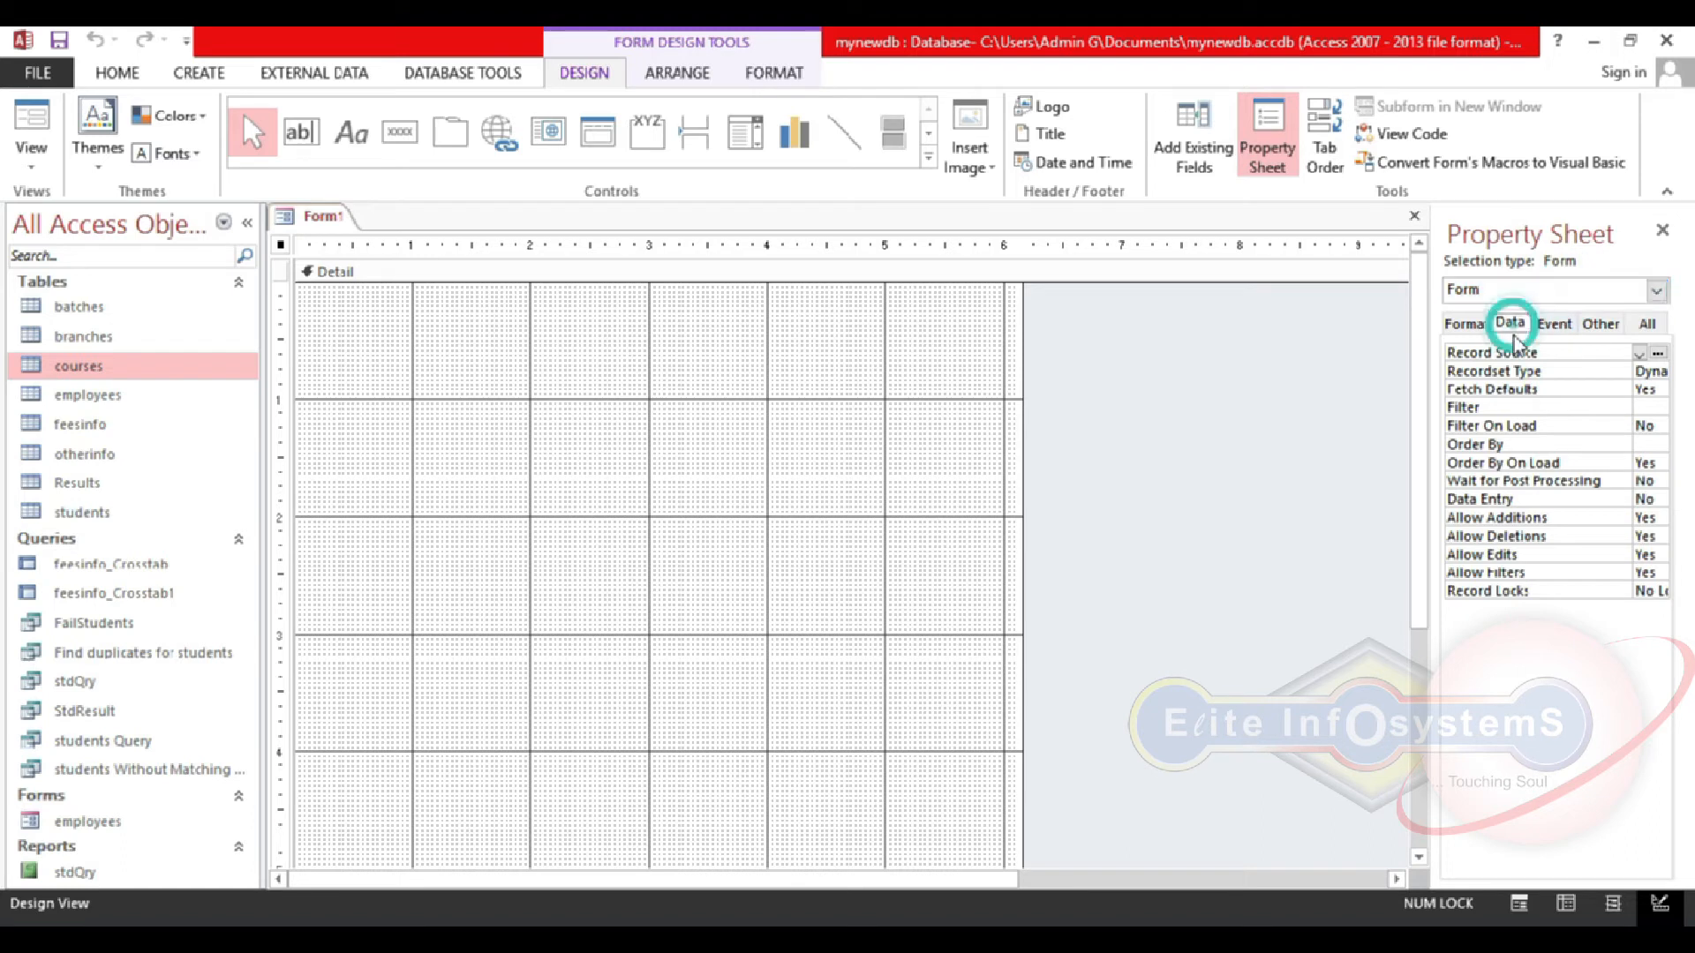
# Step: Widen the Property Sheet and set the form's Record Source to students
pyautogui.click(1640, 354)
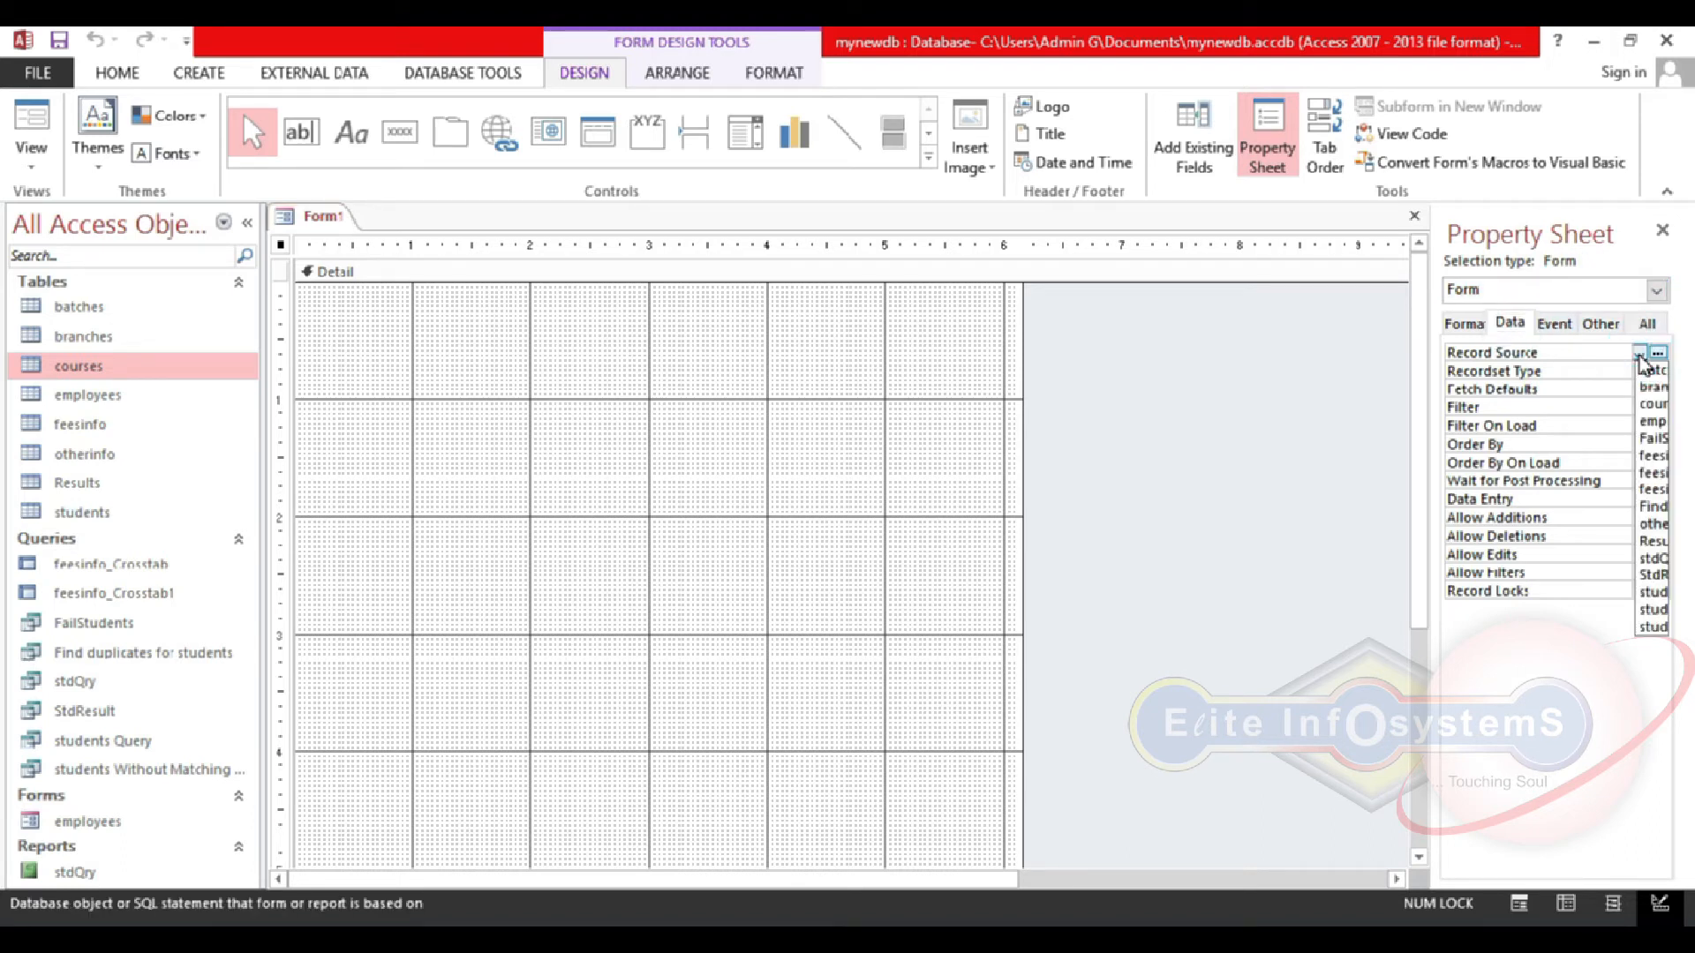
pyautogui.moveTo(1430, 312); pyautogui.dragTo(1286, 313)
pyautogui.click(1510, 353)
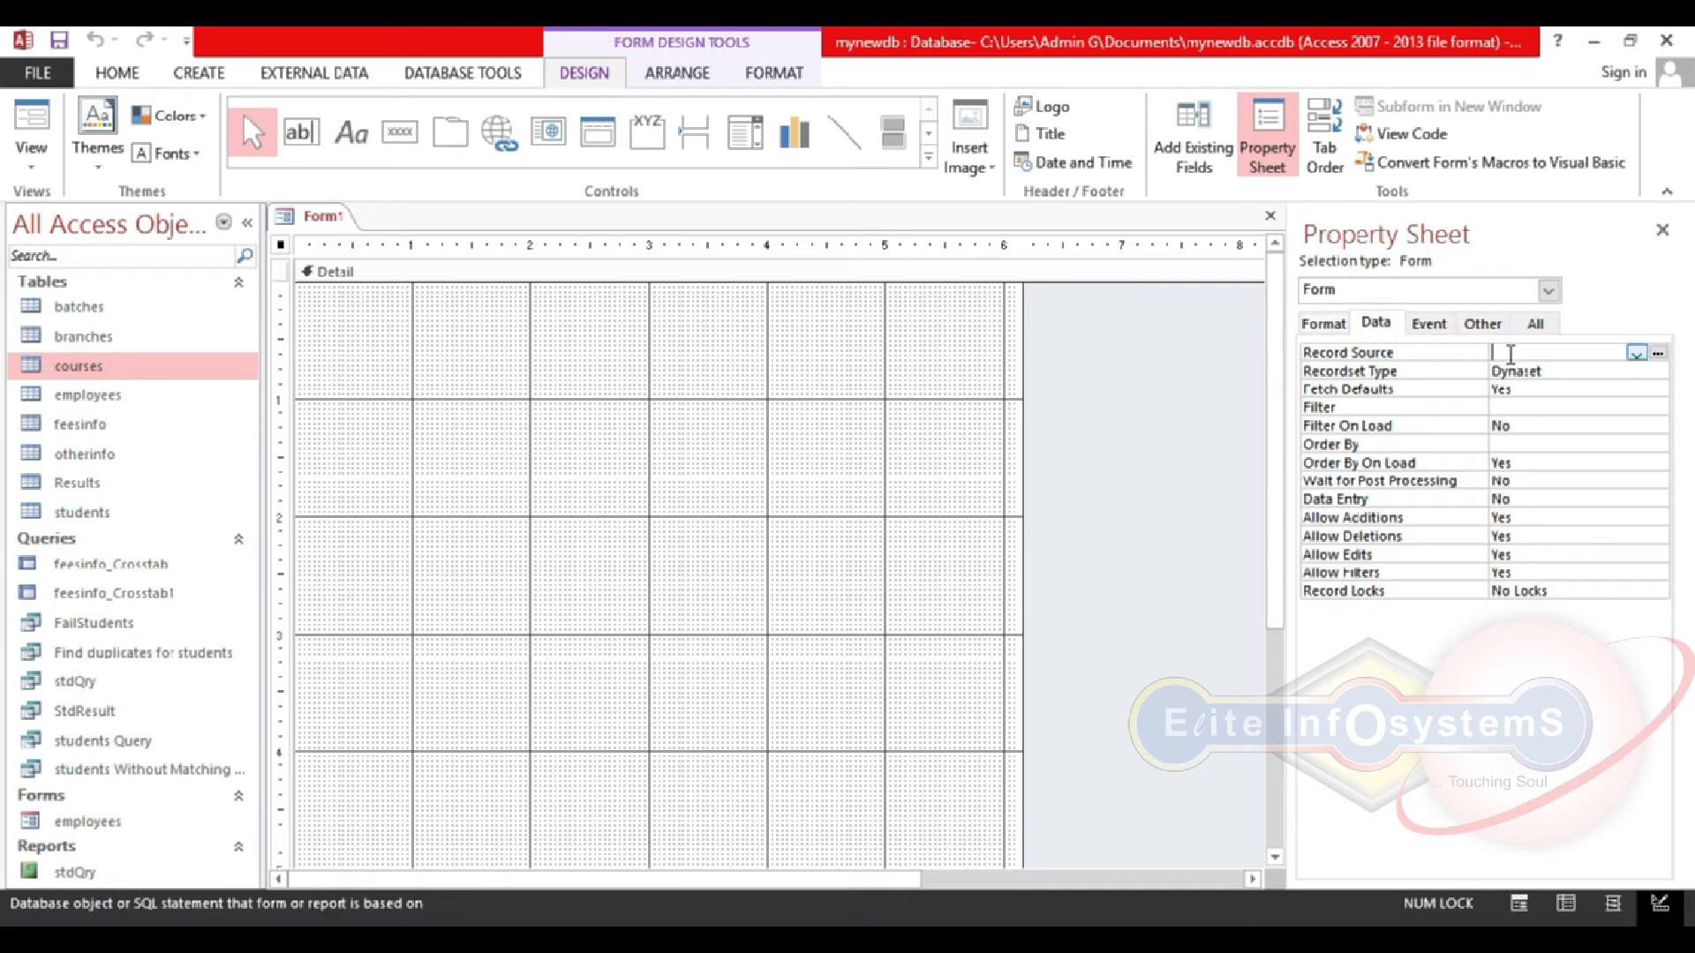
pyautogui.click(1638, 354)
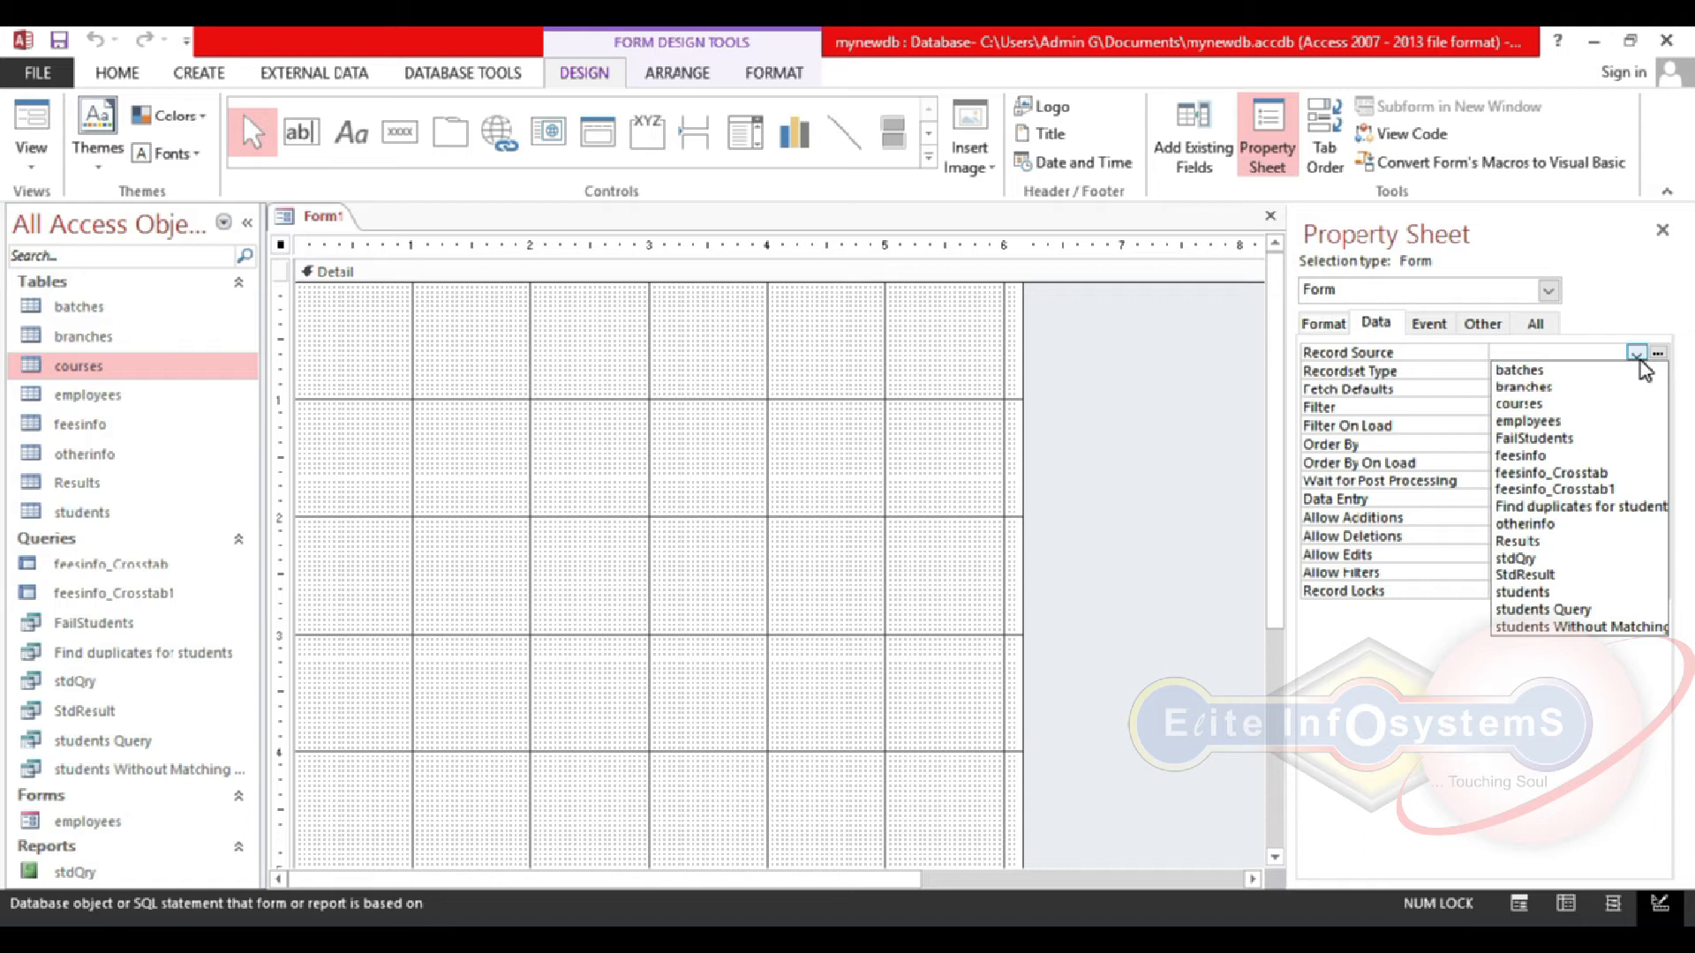
pyautogui.click(1553, 592)
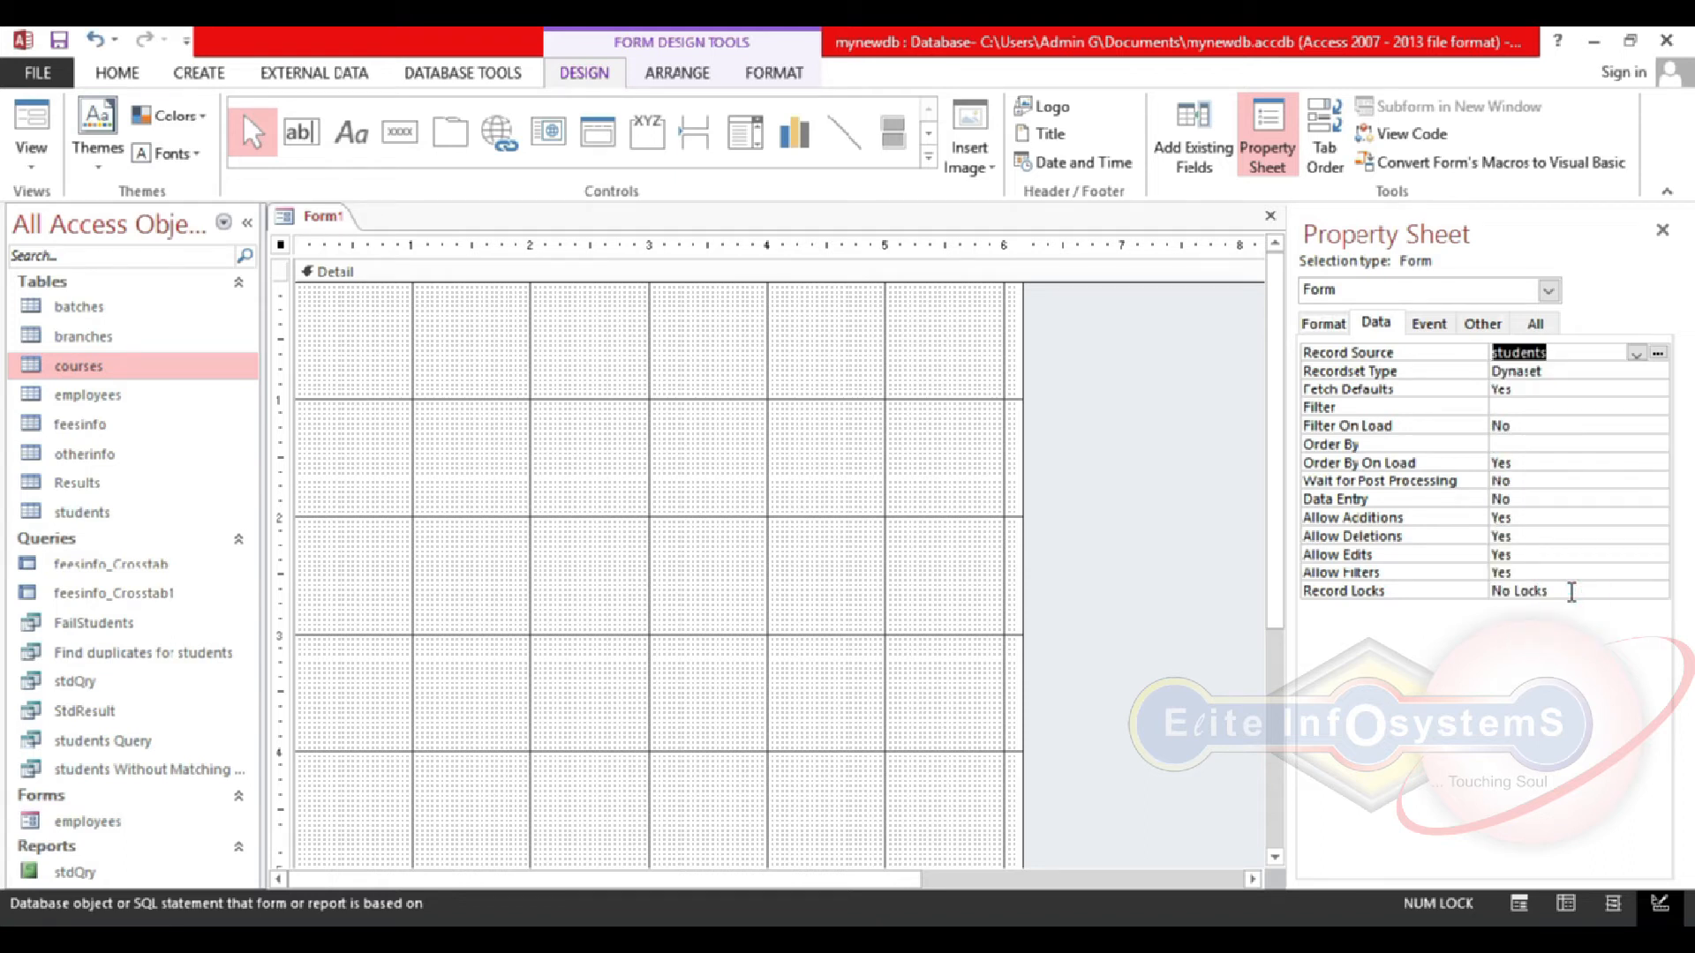
# Step: Show the students fields and place enroll_ID near the top of the Detail section, its text box starting at about 1.8 on the ruler
pyautogui.click(1214, 163)
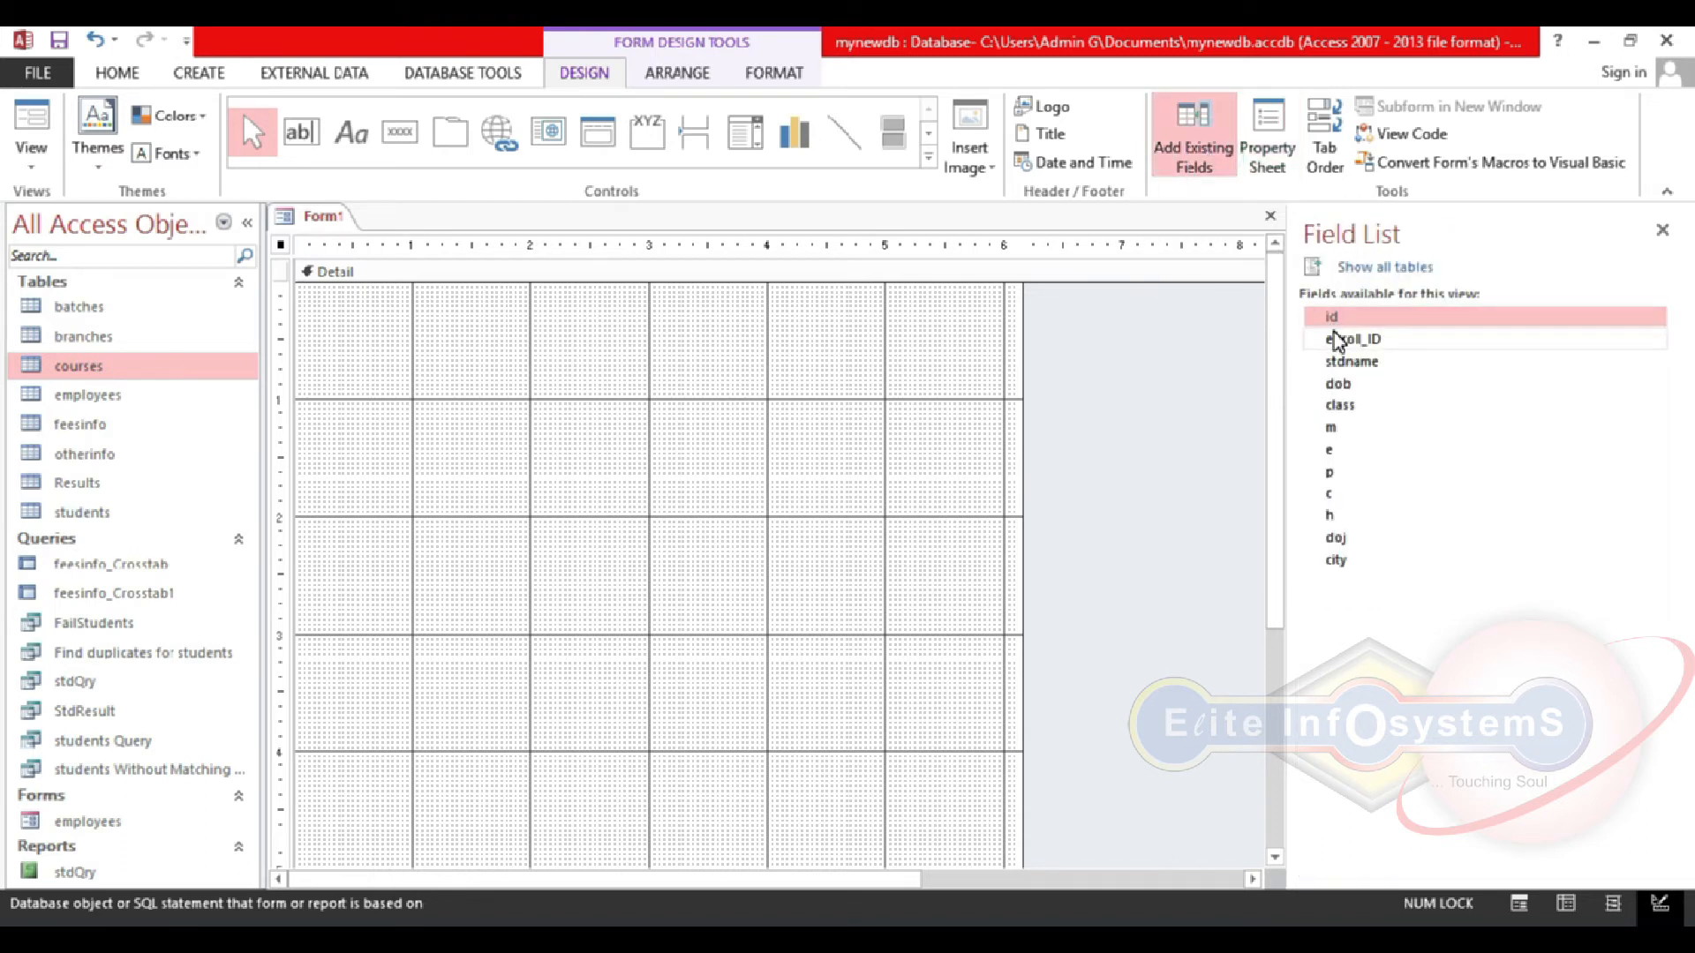
pyautogui.click(690, 452)
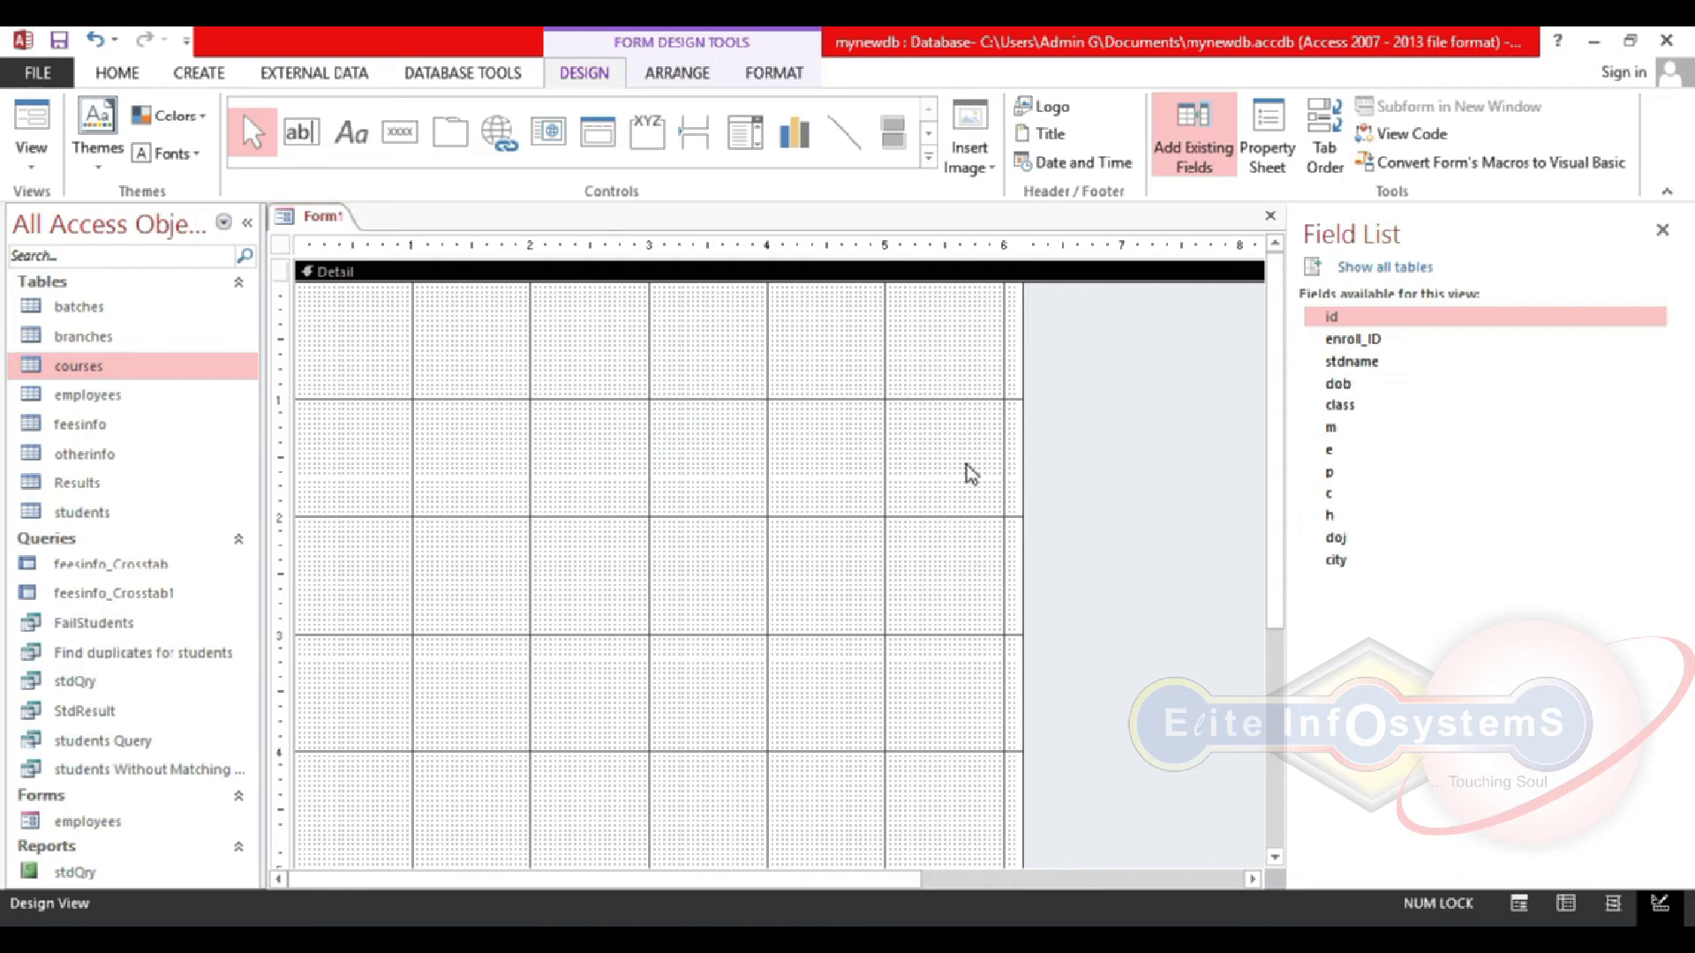
pyautogui.click(1373, 342)
pyautogui.moveTo(1373, 343); pyautogui.dragTo(436, 315)
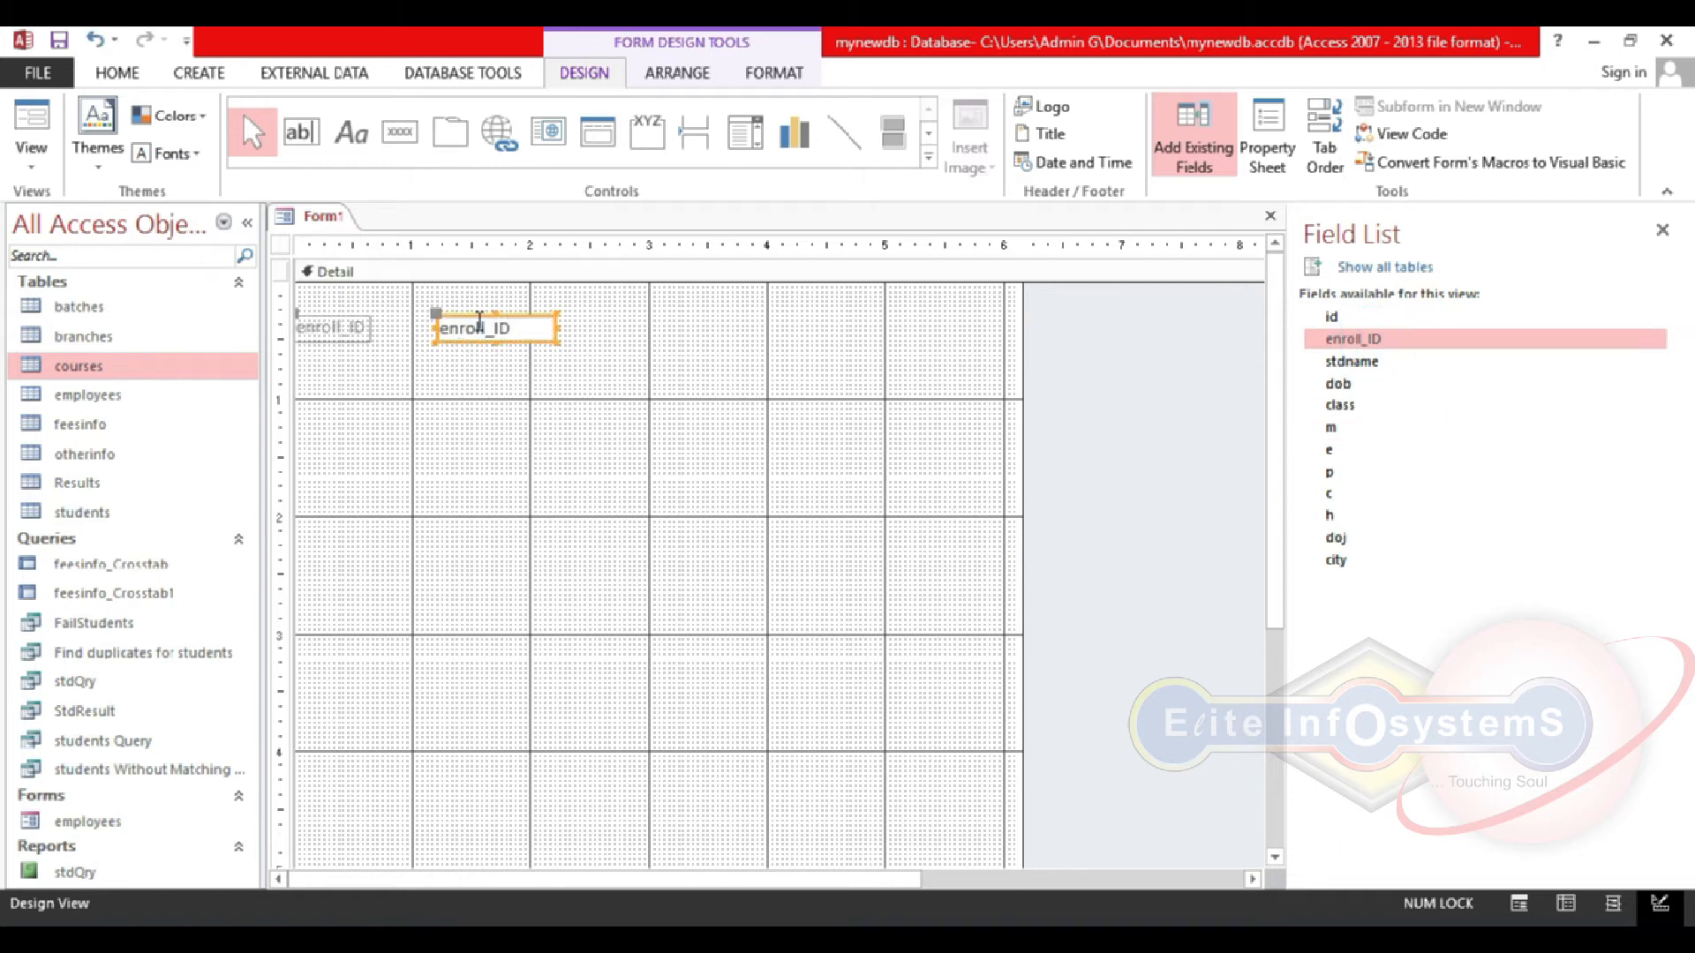
pyautogui.click(473, 311)
pyautogui.moveTo(473, 314); pyautogui.dragTo(540, 316)
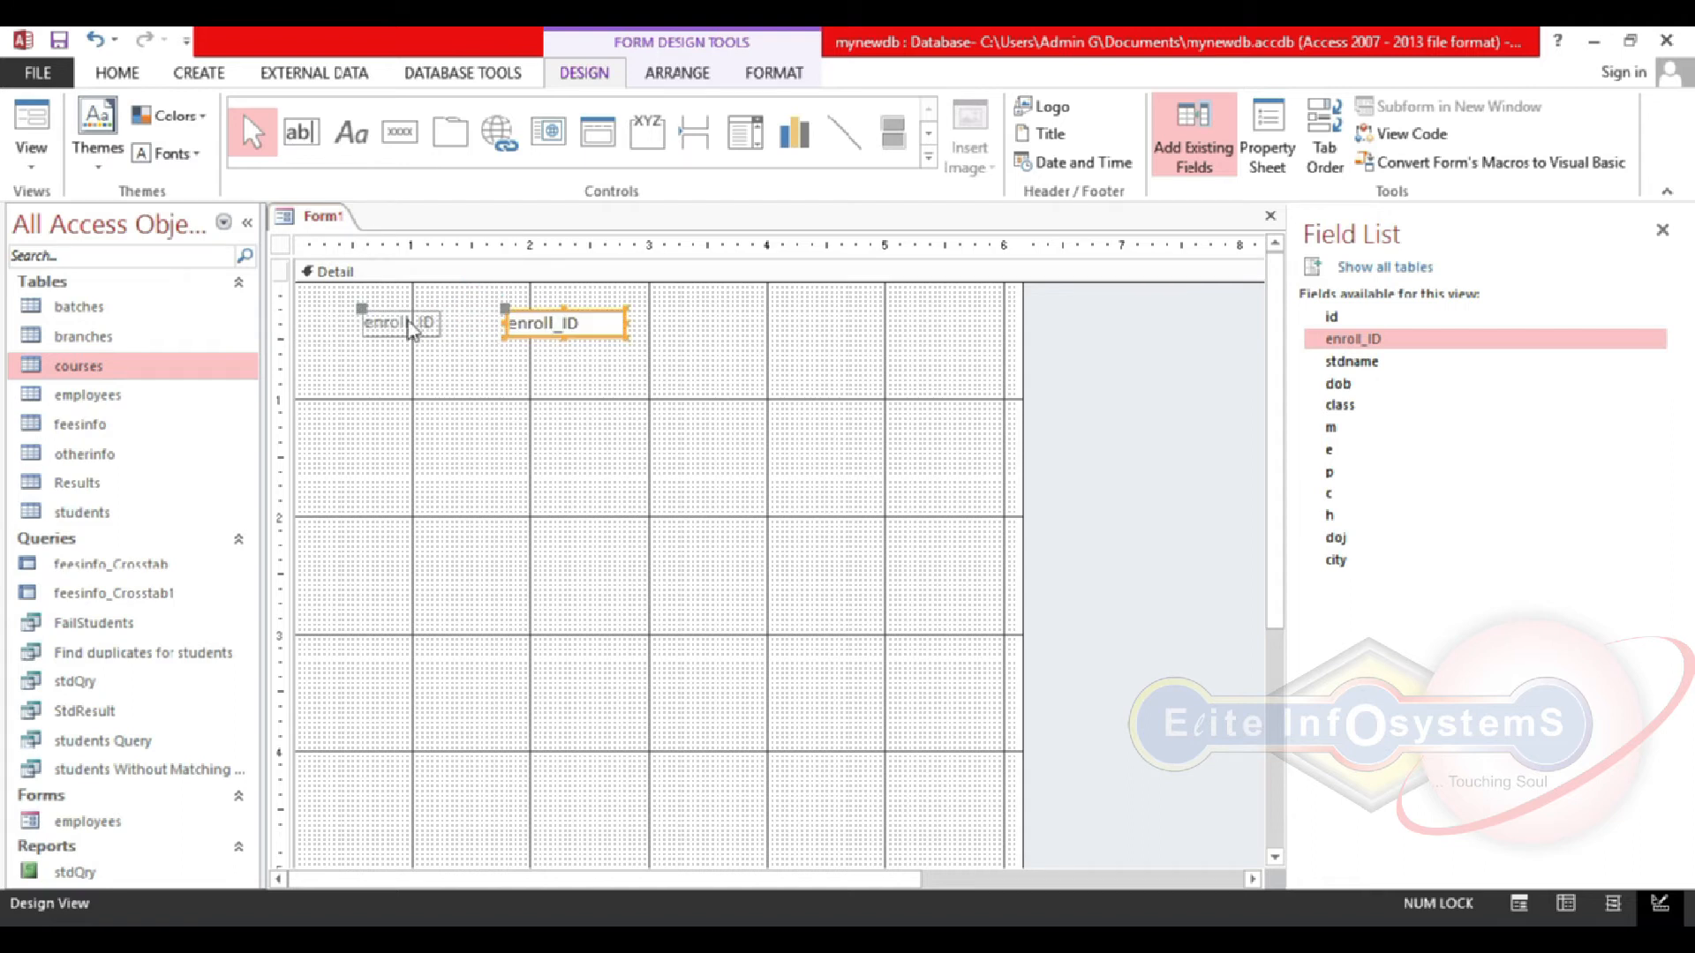
pyautogui.click(363, 309)
pyautogui.doubleClick(402, 323)
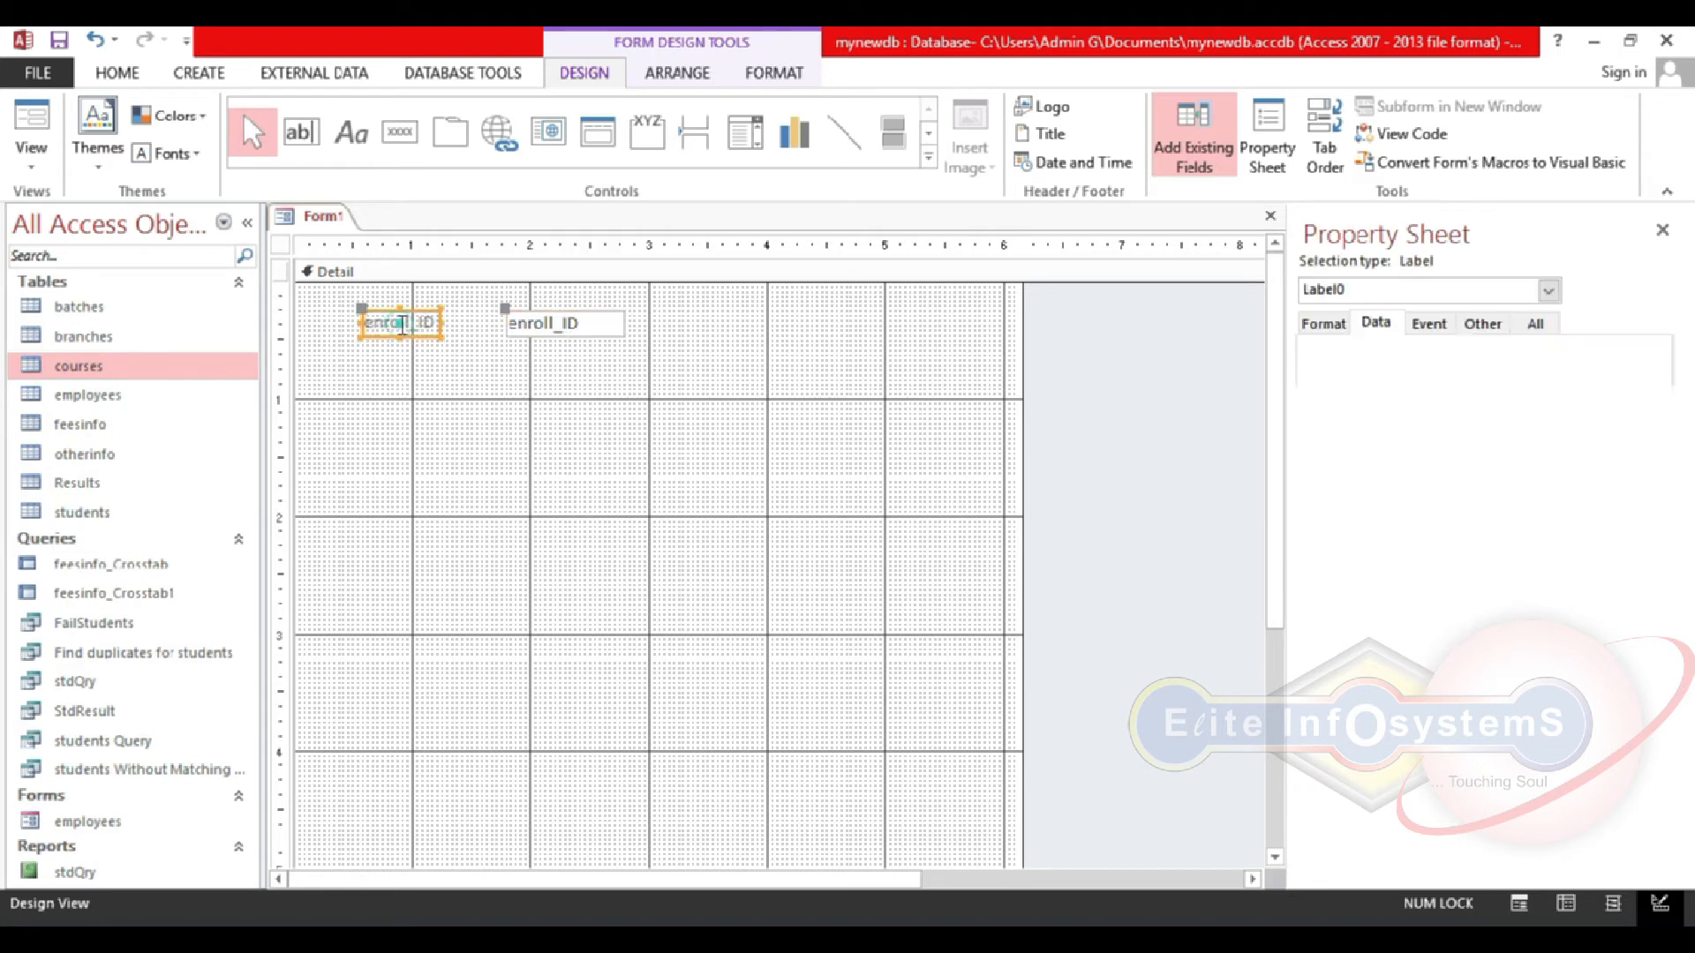
pyautogui.doubleClick(401, 324)
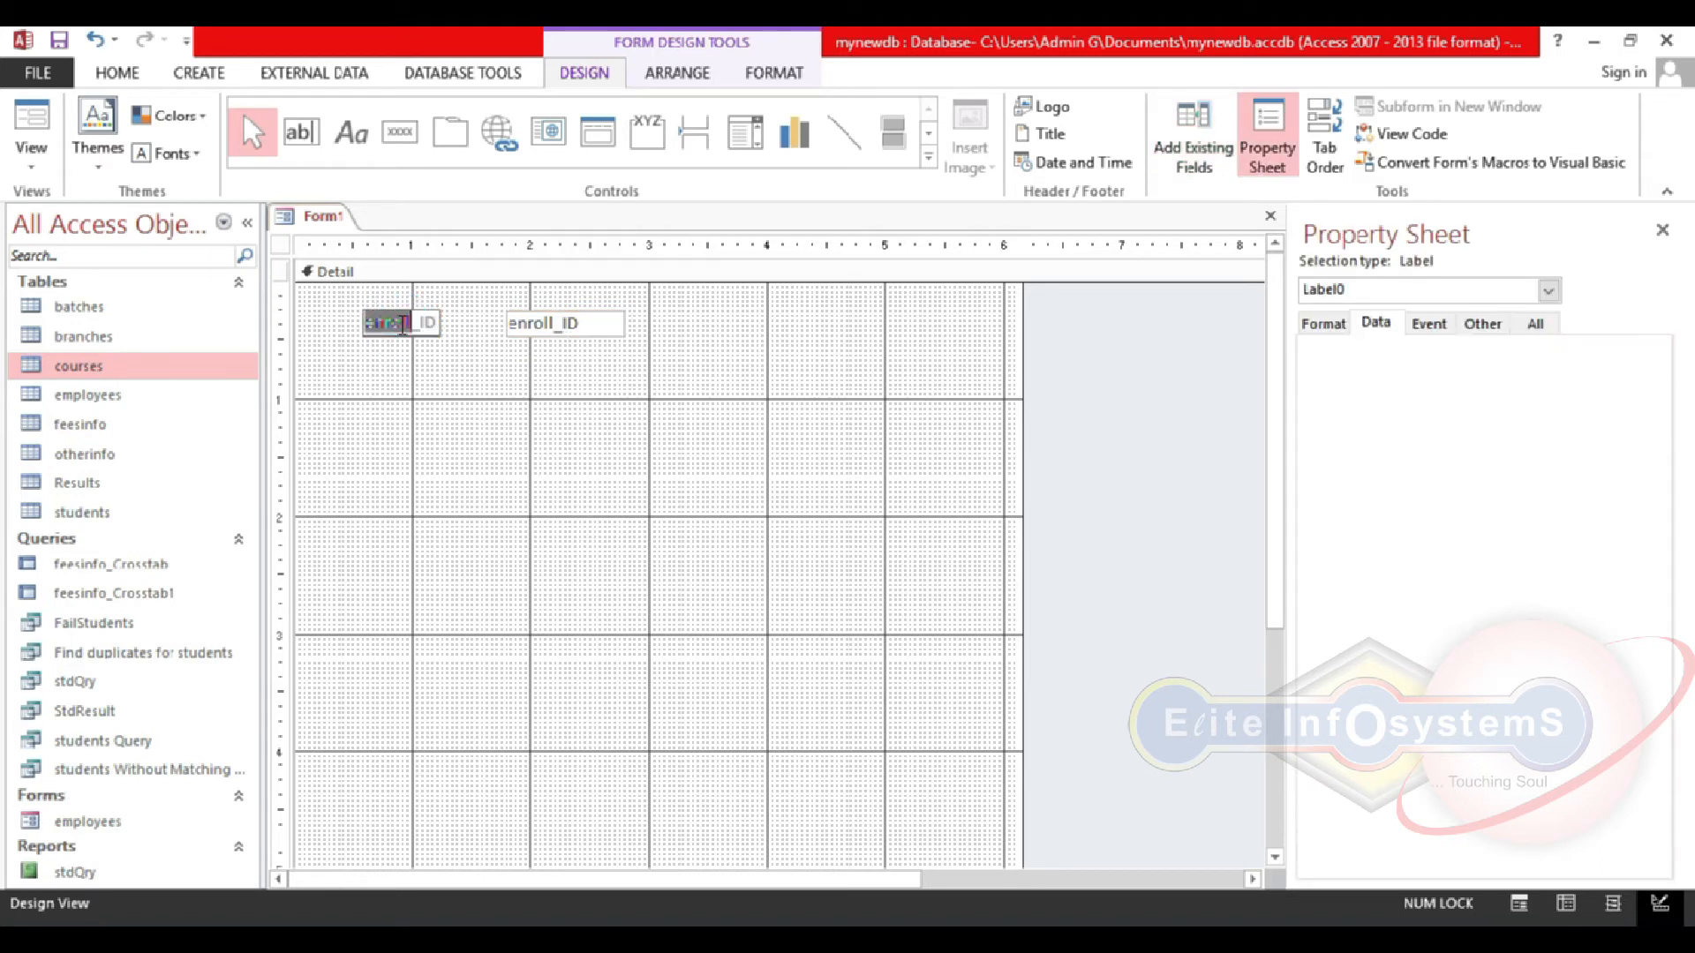
pyautogui.press('Home')
pyautogui.hotkey('shift', 'End')
# Step: Hide the Navigation Pane to enlarge the design area and show the Field List again
pyautogui.press('F11')
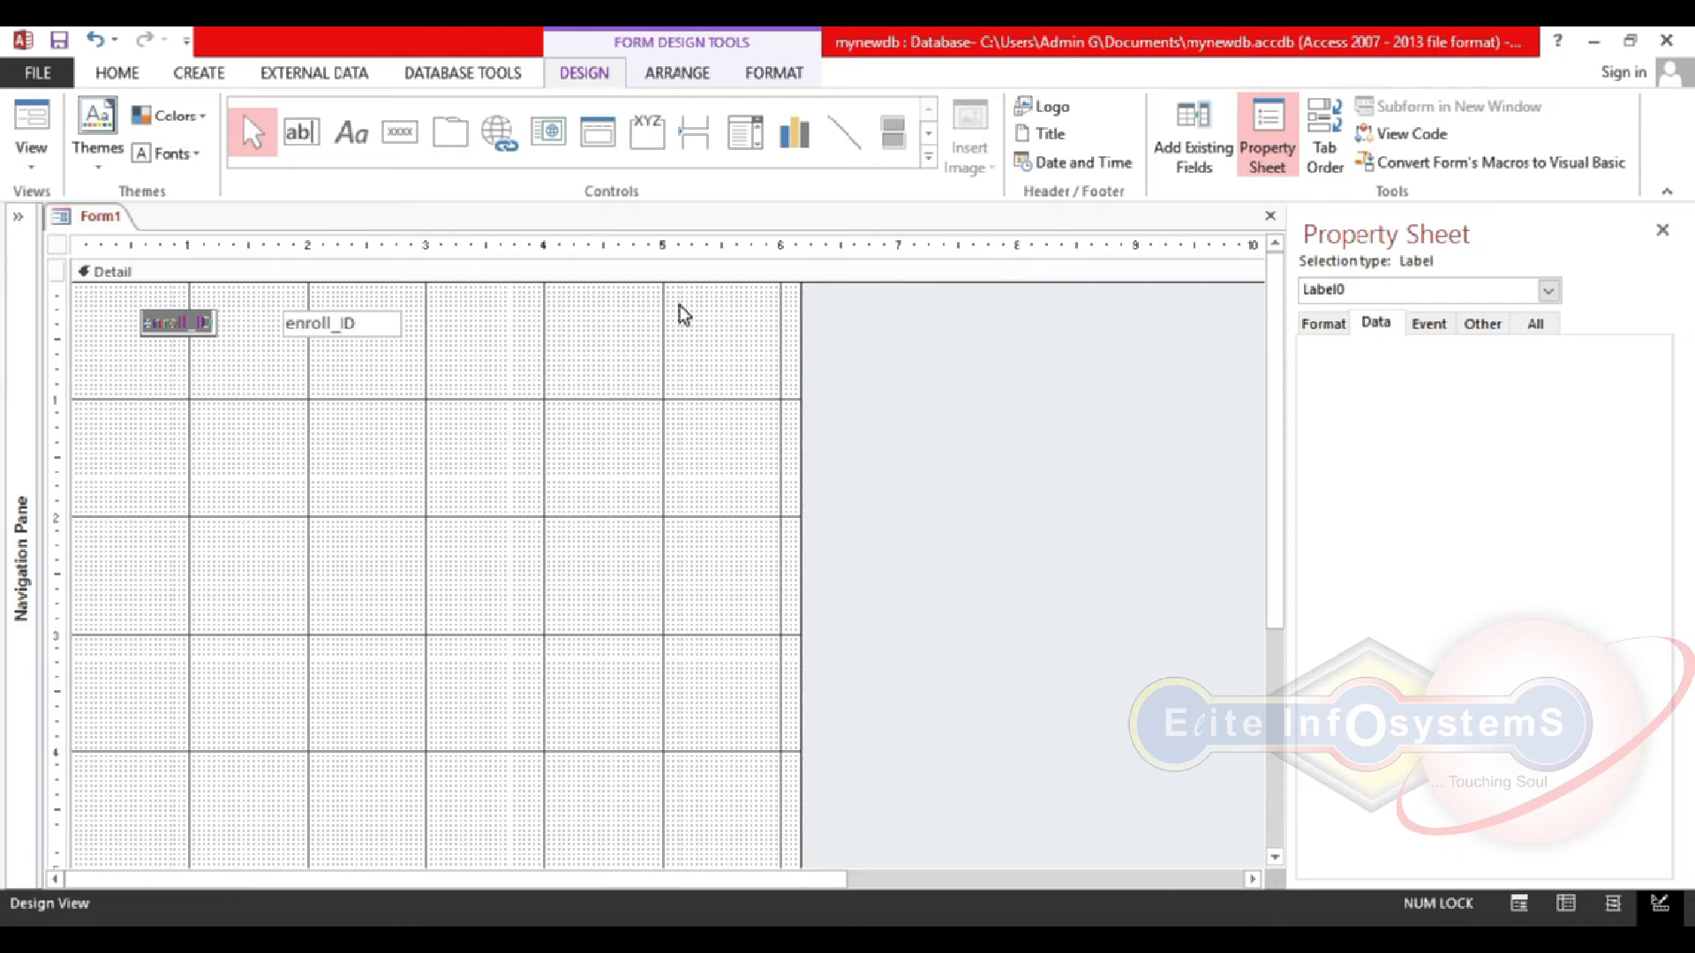
pyautogui.click(1232, 159)
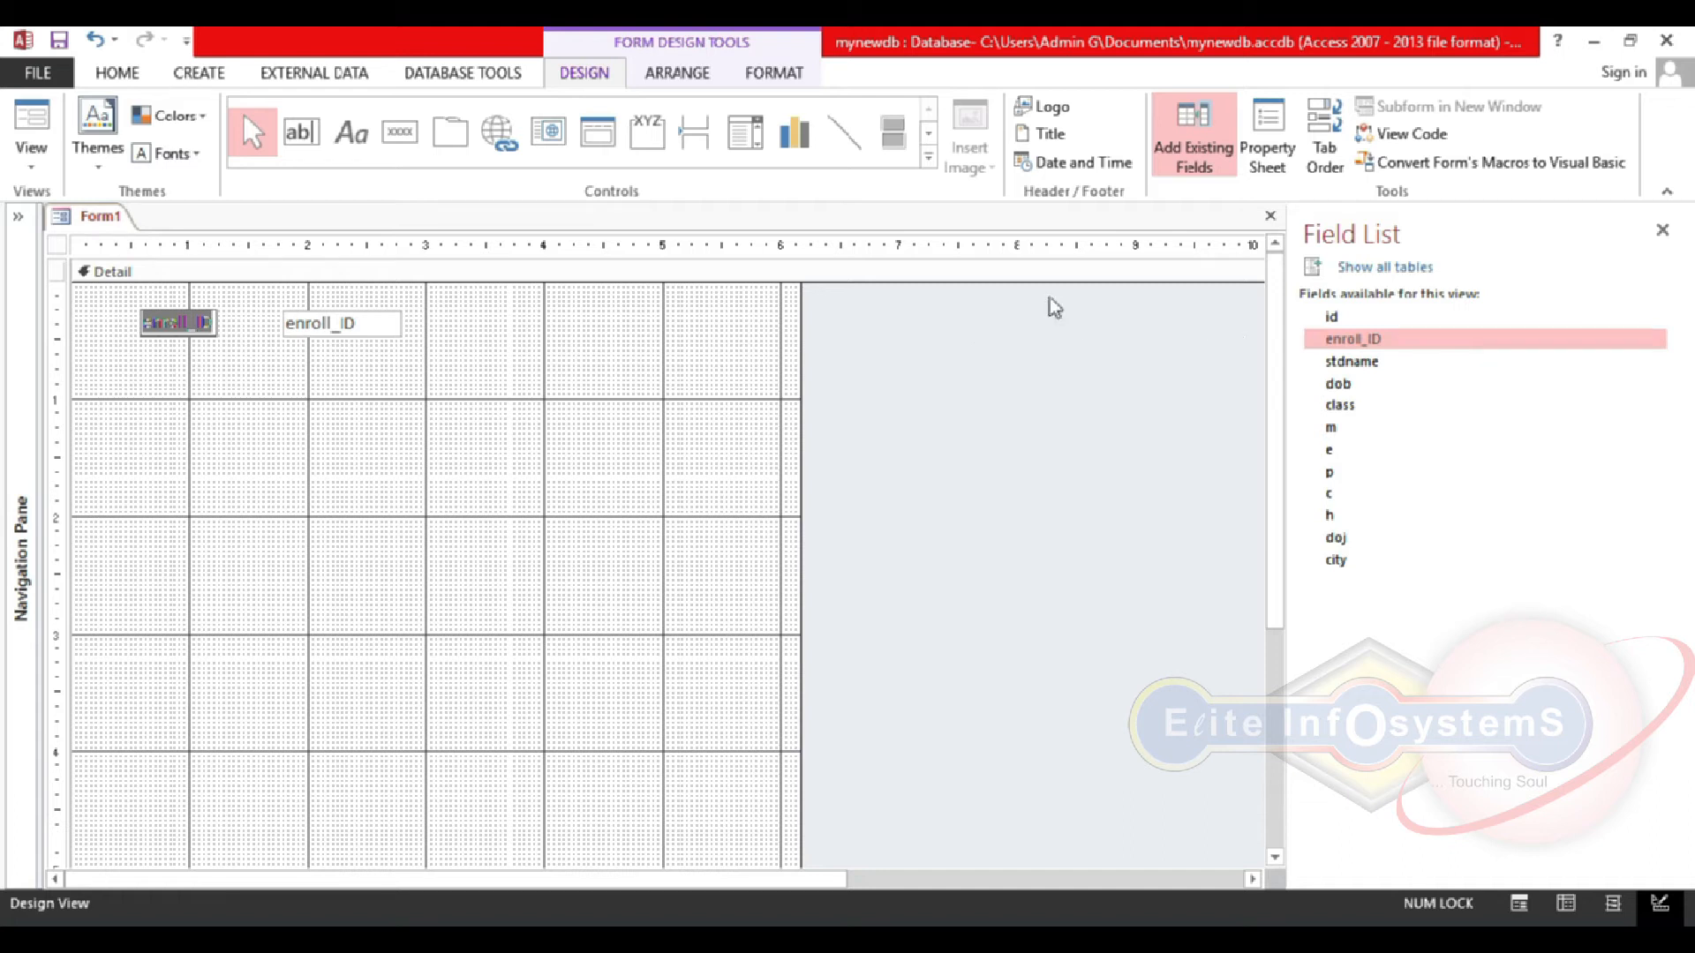
# Step: Change the caption of the enroll_ID field's label to Enroll ID
pyautogui.click(343, 318)
pyautogui.click(168, 320)
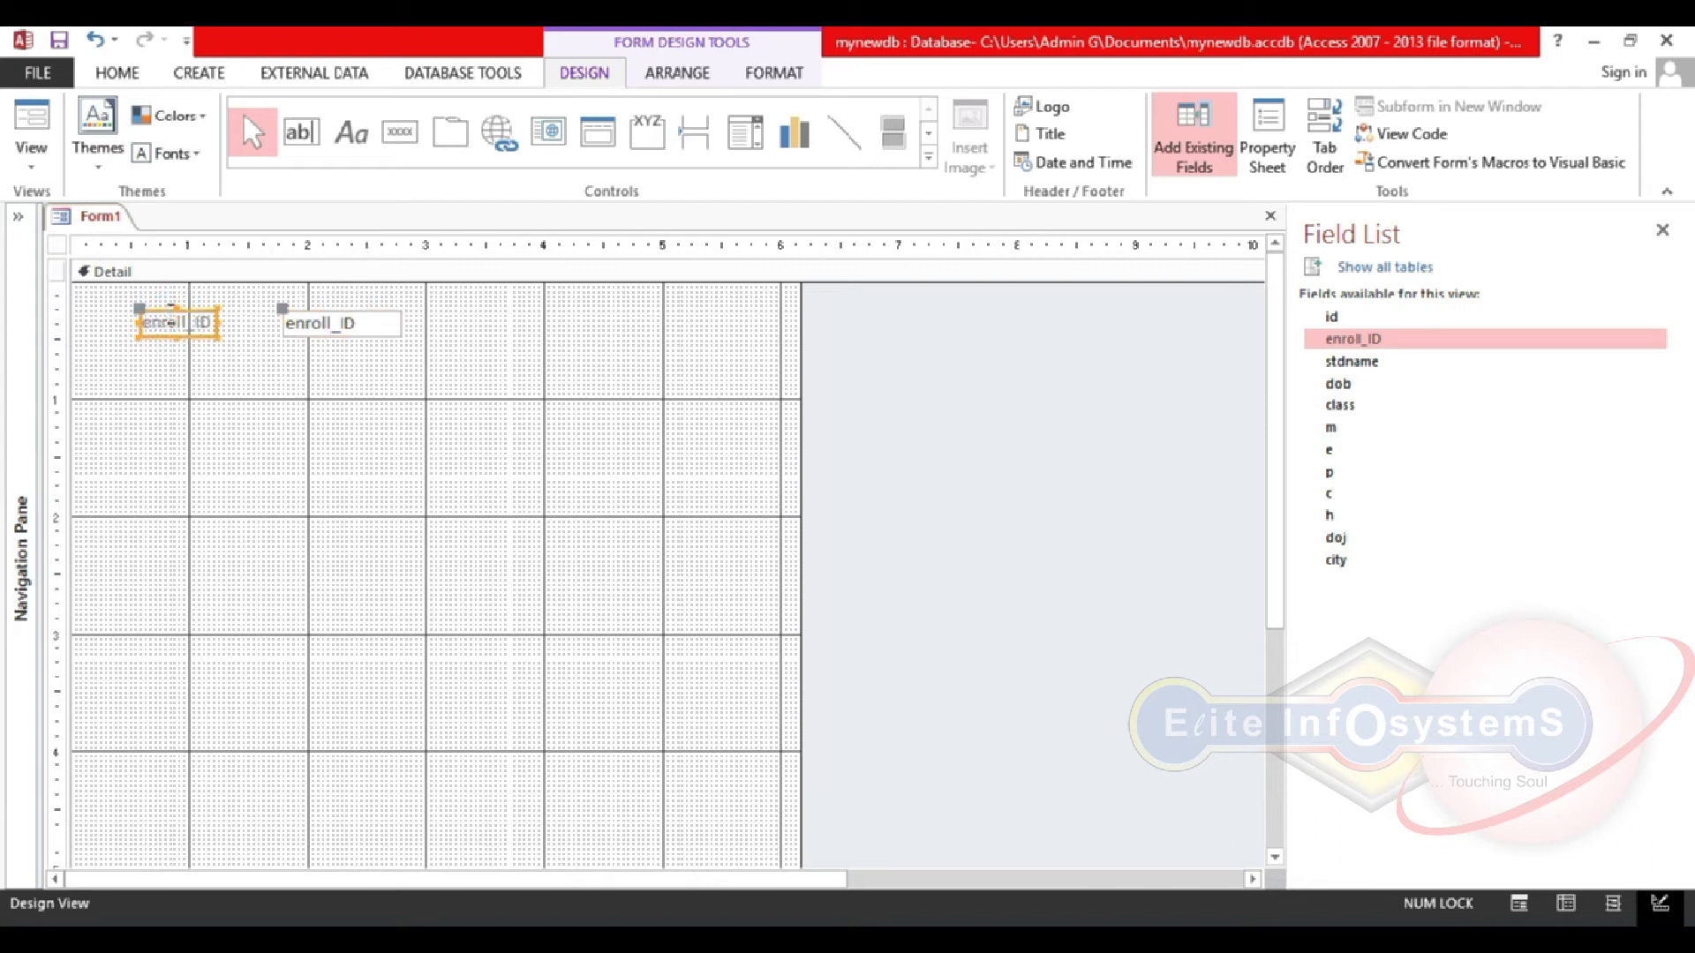
pyautogui.doubleClick(174, 323)
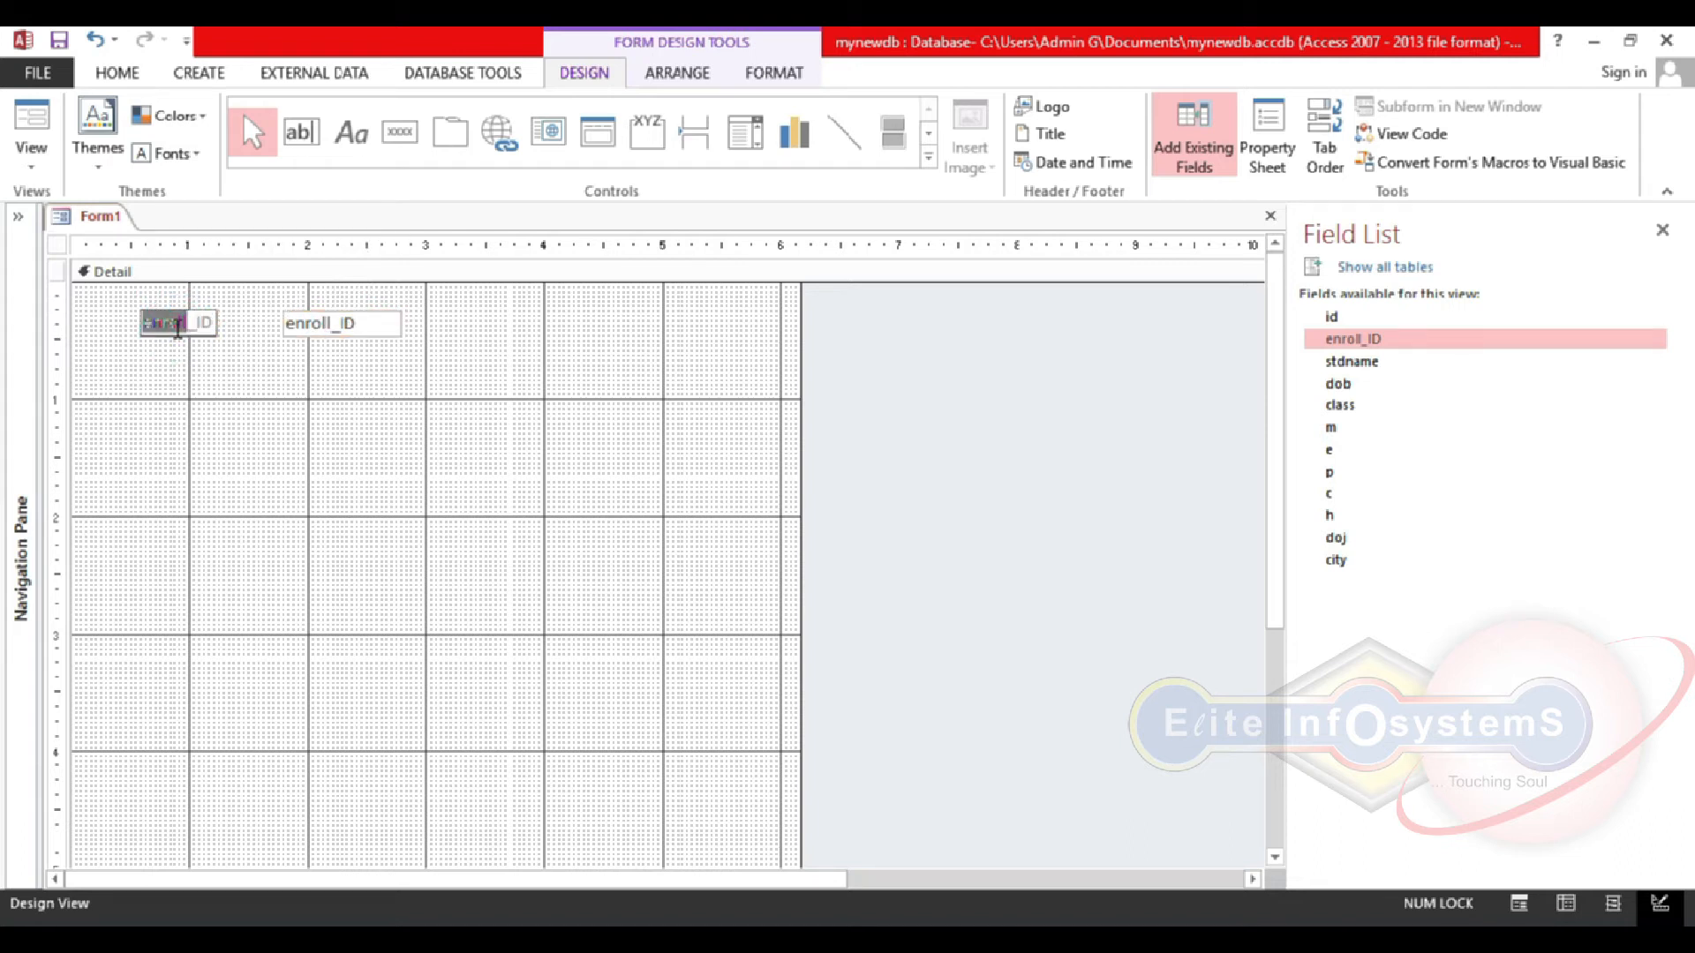
pyautogui.press('Delete')
pyautogui.write('Enter')
pyautogui.press('BackSpace')
pyautogui.press('BackSpace')
pyautogui.press('BackSpace')
pyautogui.press('BackSpace')
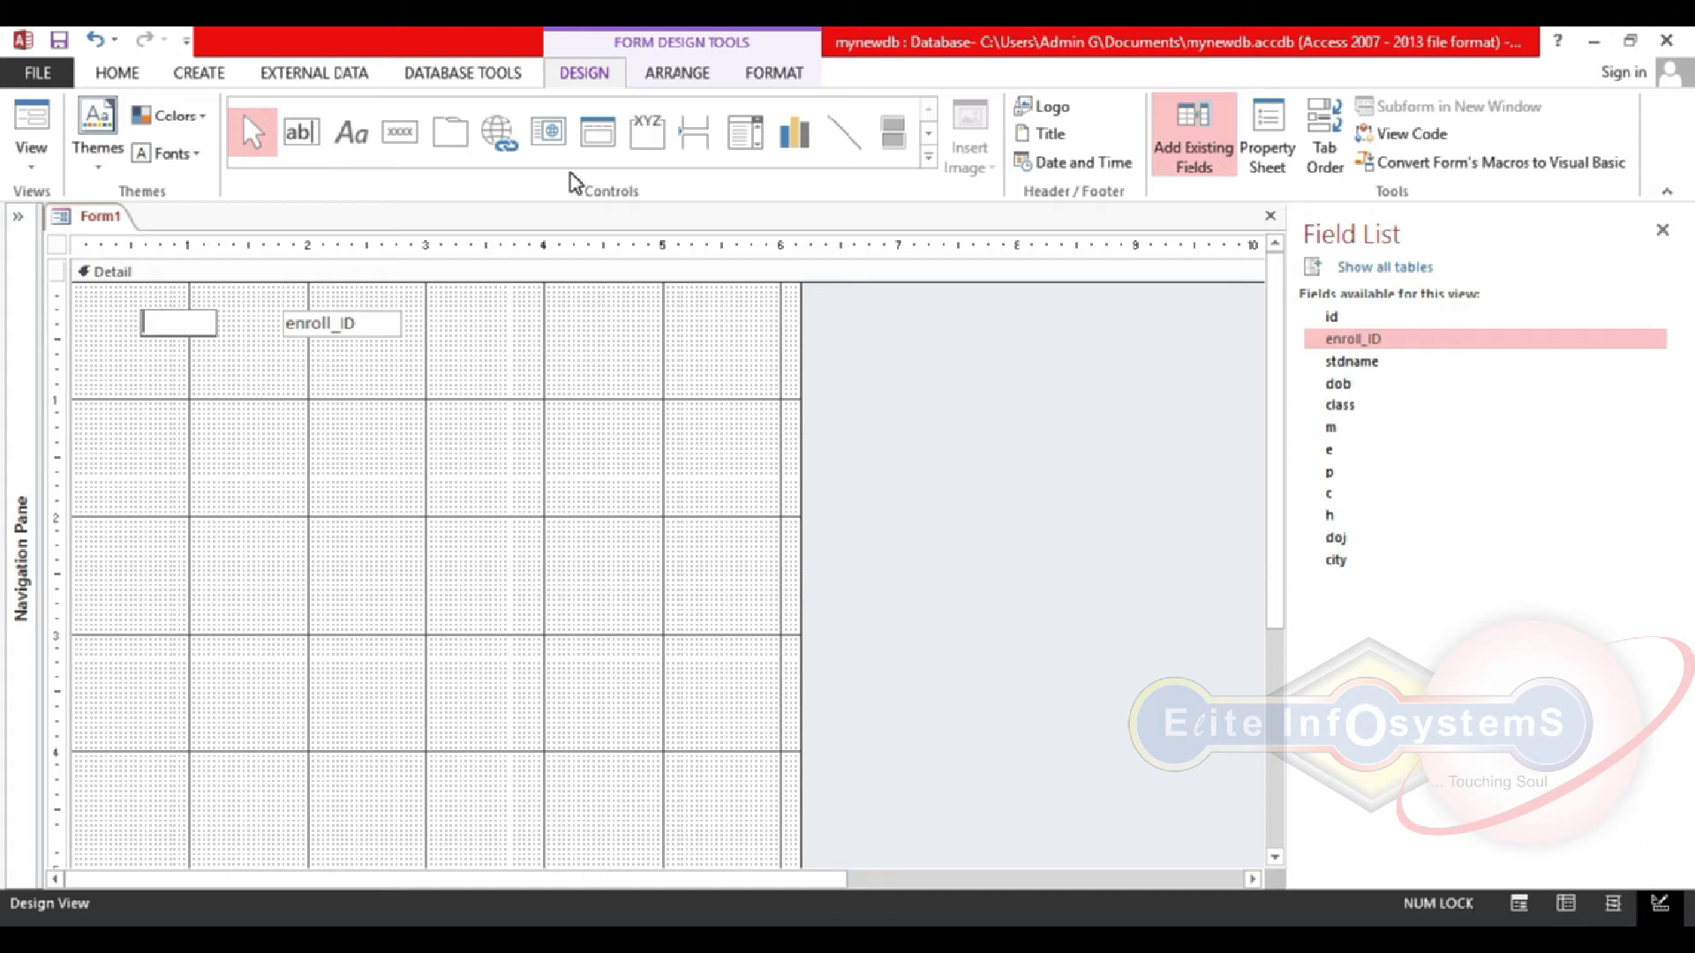
pyautogui.write('nroll ID')
pyautogui.click(380, 409)
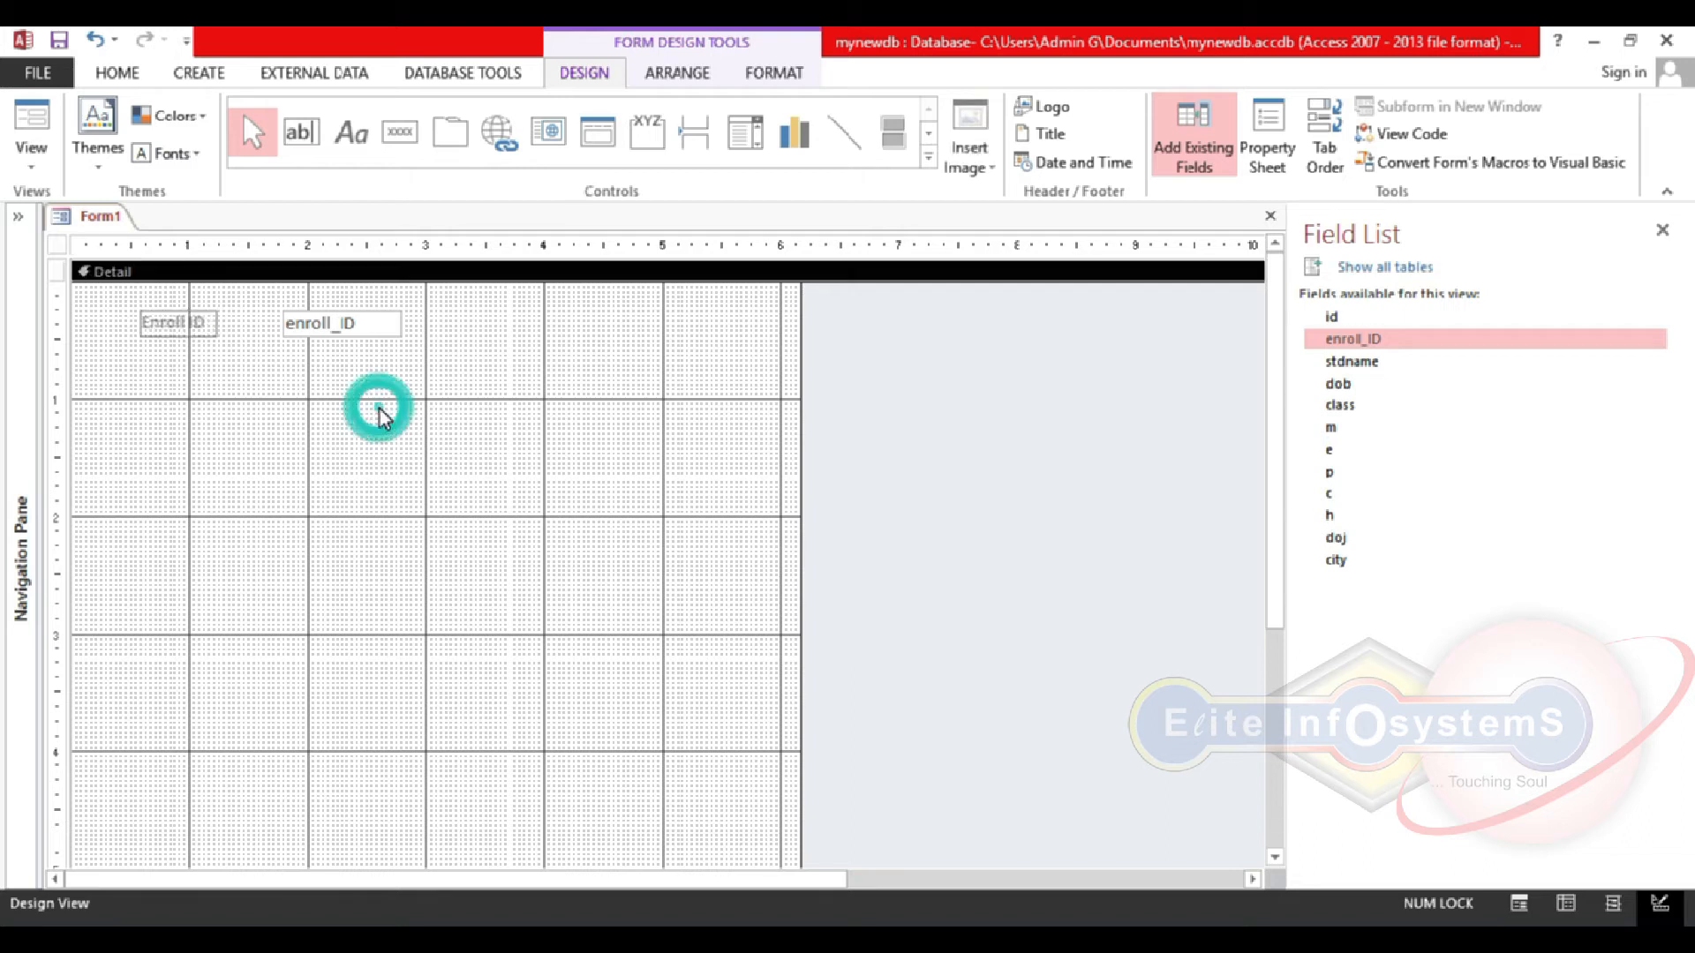
# Step: Move the enroll_ID text box and its label right until the label starts at about 1 on the ruler
pyautogui.moveTo(374, 312); pyautogui.dragTo(435, 312)
pyautogui.click(428, 297)
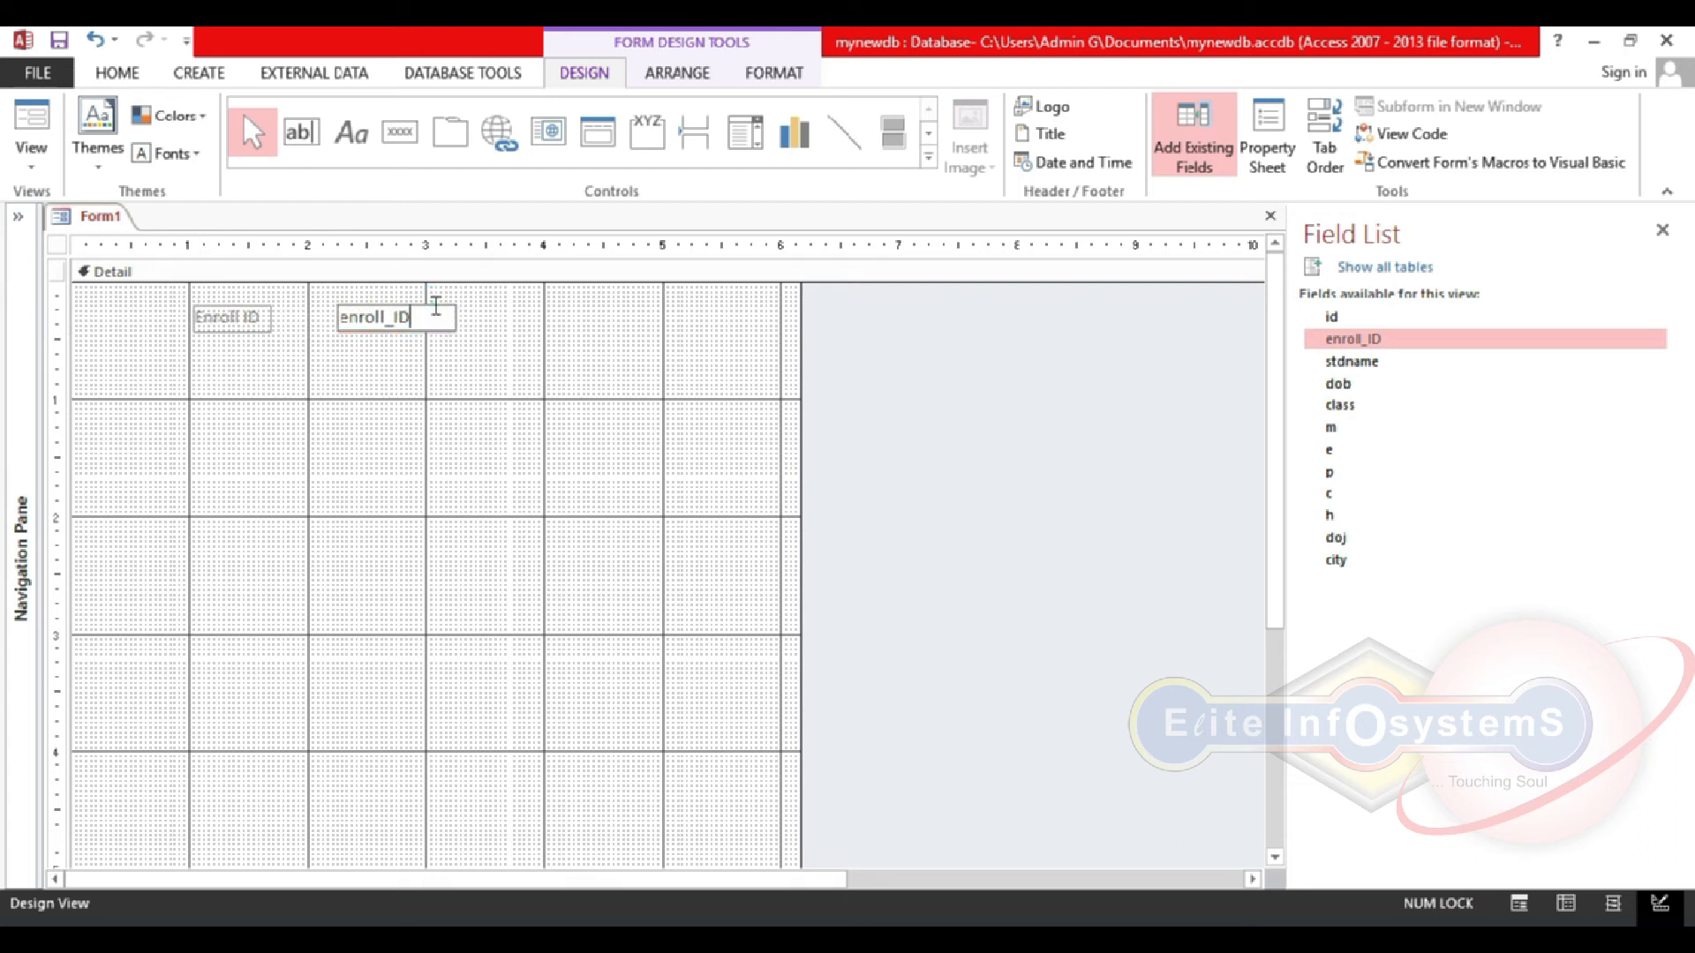
pyautogui.click(430, 346)
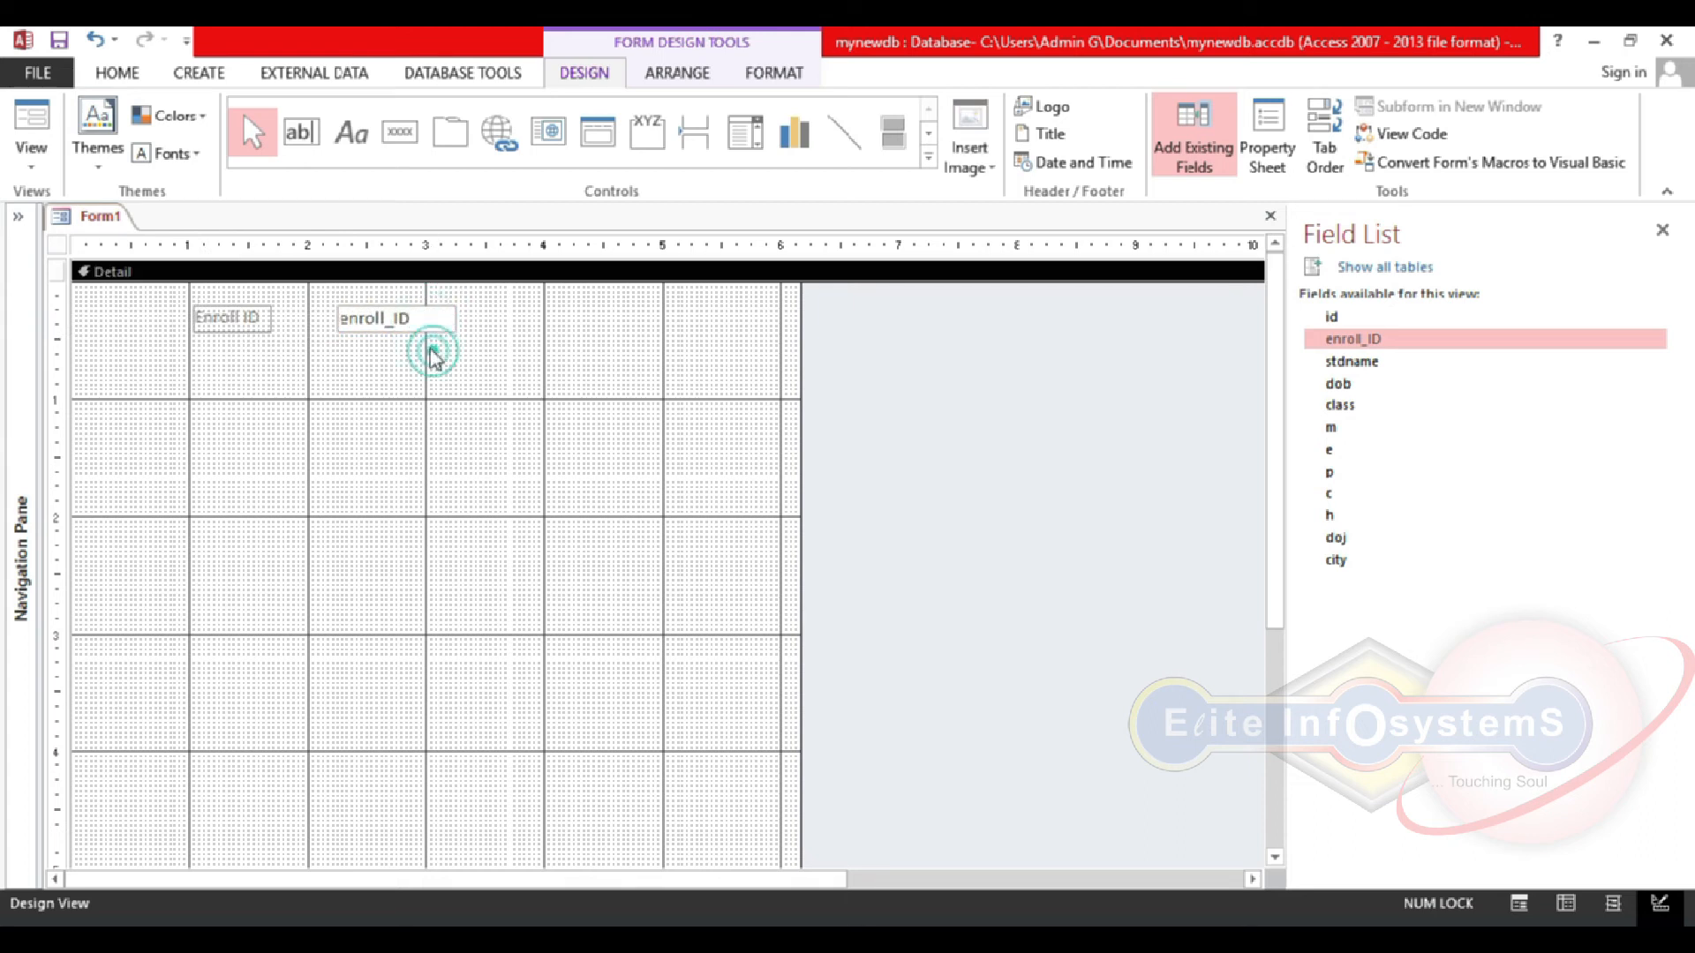
# Step: Move the enroll_ID text box and its label down to about the first horizontal gridline, the label starting at about 0.4 on the ruler
pyautogui.click(427, 332)
pyautogui.doubleClick(428, 334)
pyautogui.moveTo(421, 338); pyautogui.dragTo(417, 402)
pyautogui.click(265, 307)
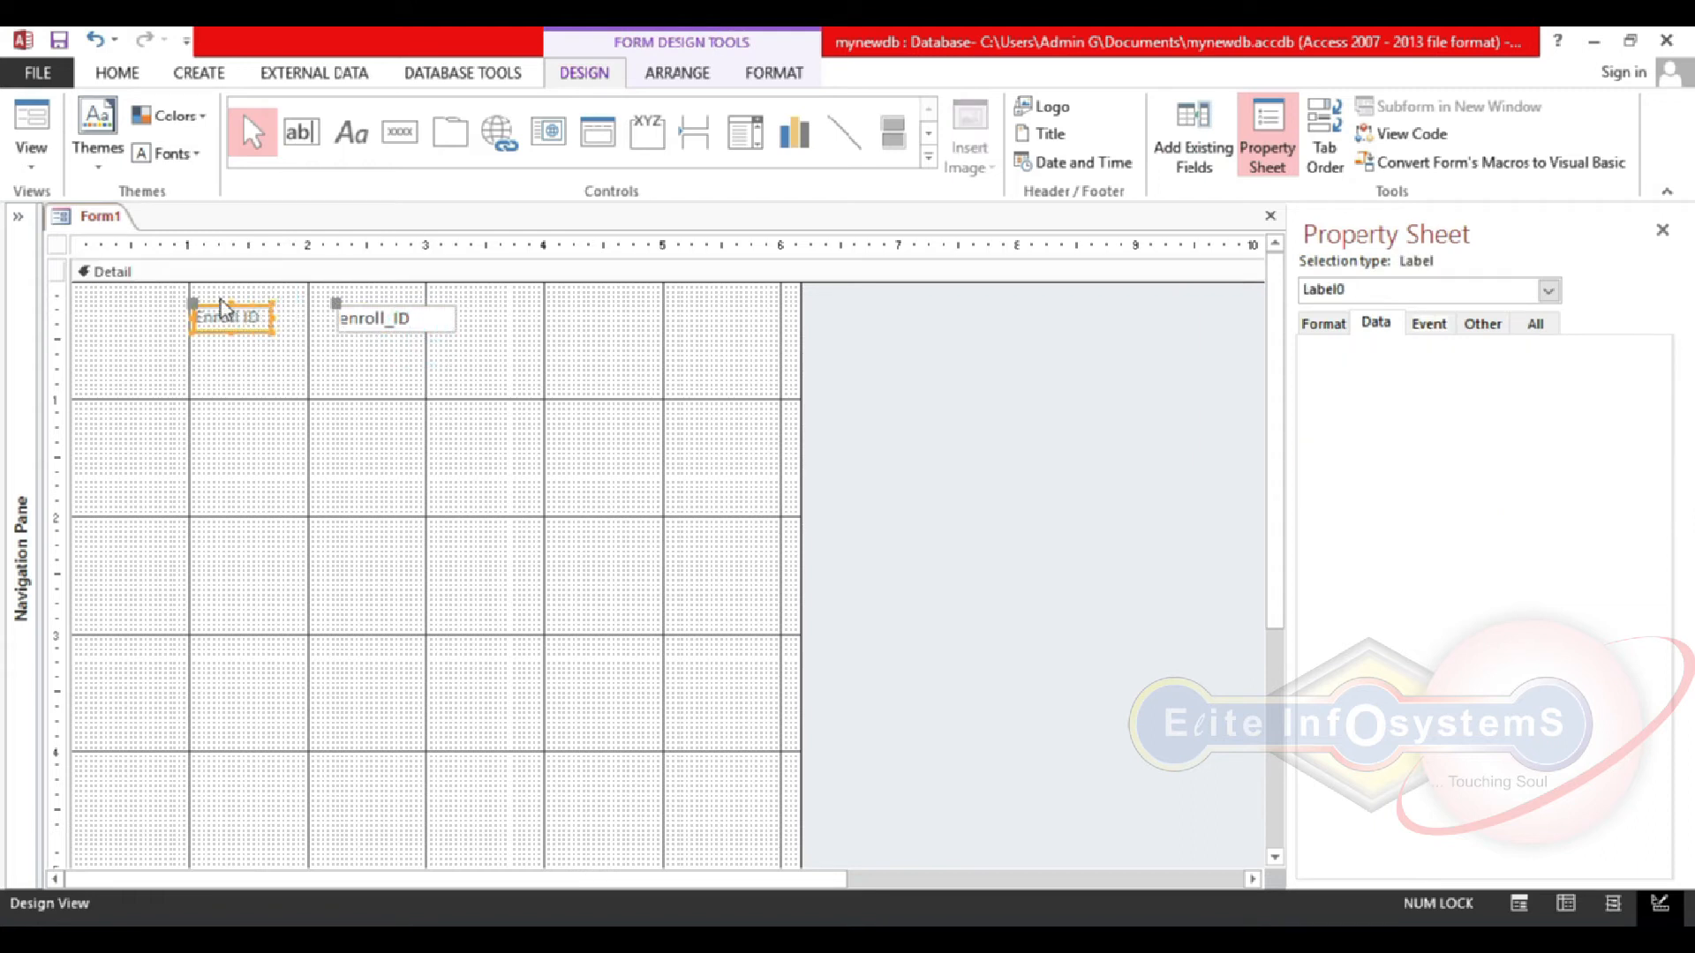
pyautogui.moveTo(193, 298); pyautogui.dragTo(334, 374)
pyautogui.moveTo(361, 305); pyautogui.dragTo(288, 386)
pyautogui.click(188, 364)
pyautogui.click(143, 395)
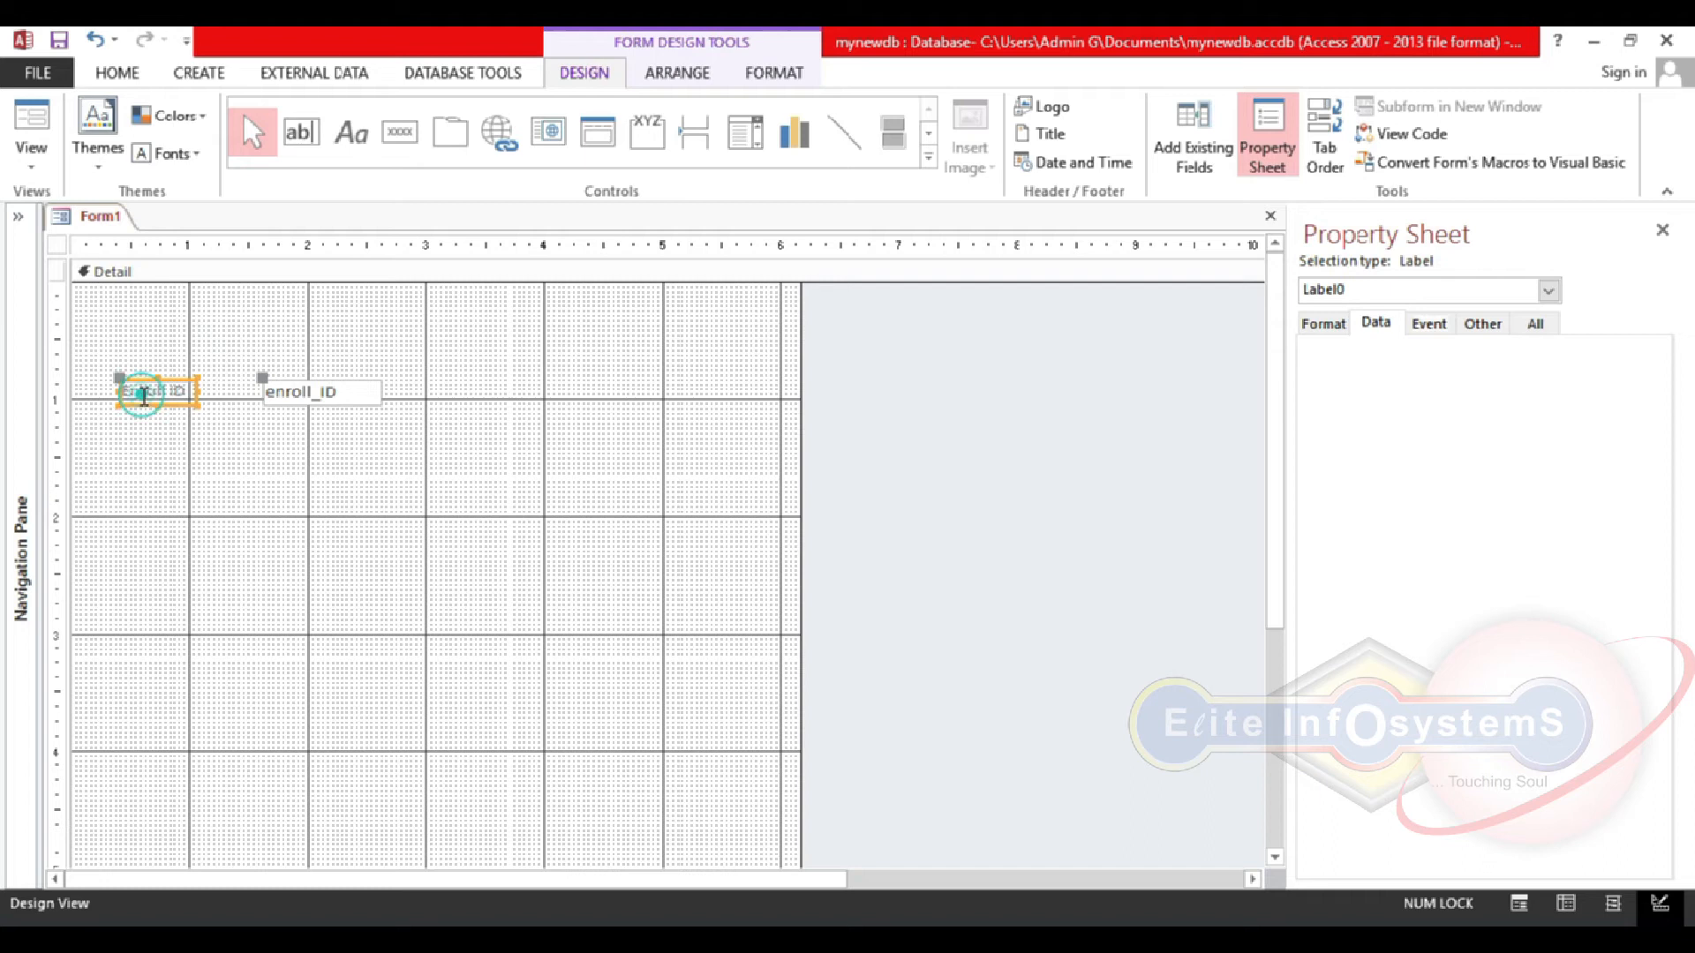
# Step: Stack the Enroll ID label directly above its text box and move the pair near the Detail section's upper-left corner, starting at about 0.25 on the ruler
pyautogui.moveTo(128, 381); pyautogui.dragTo(264, 352)
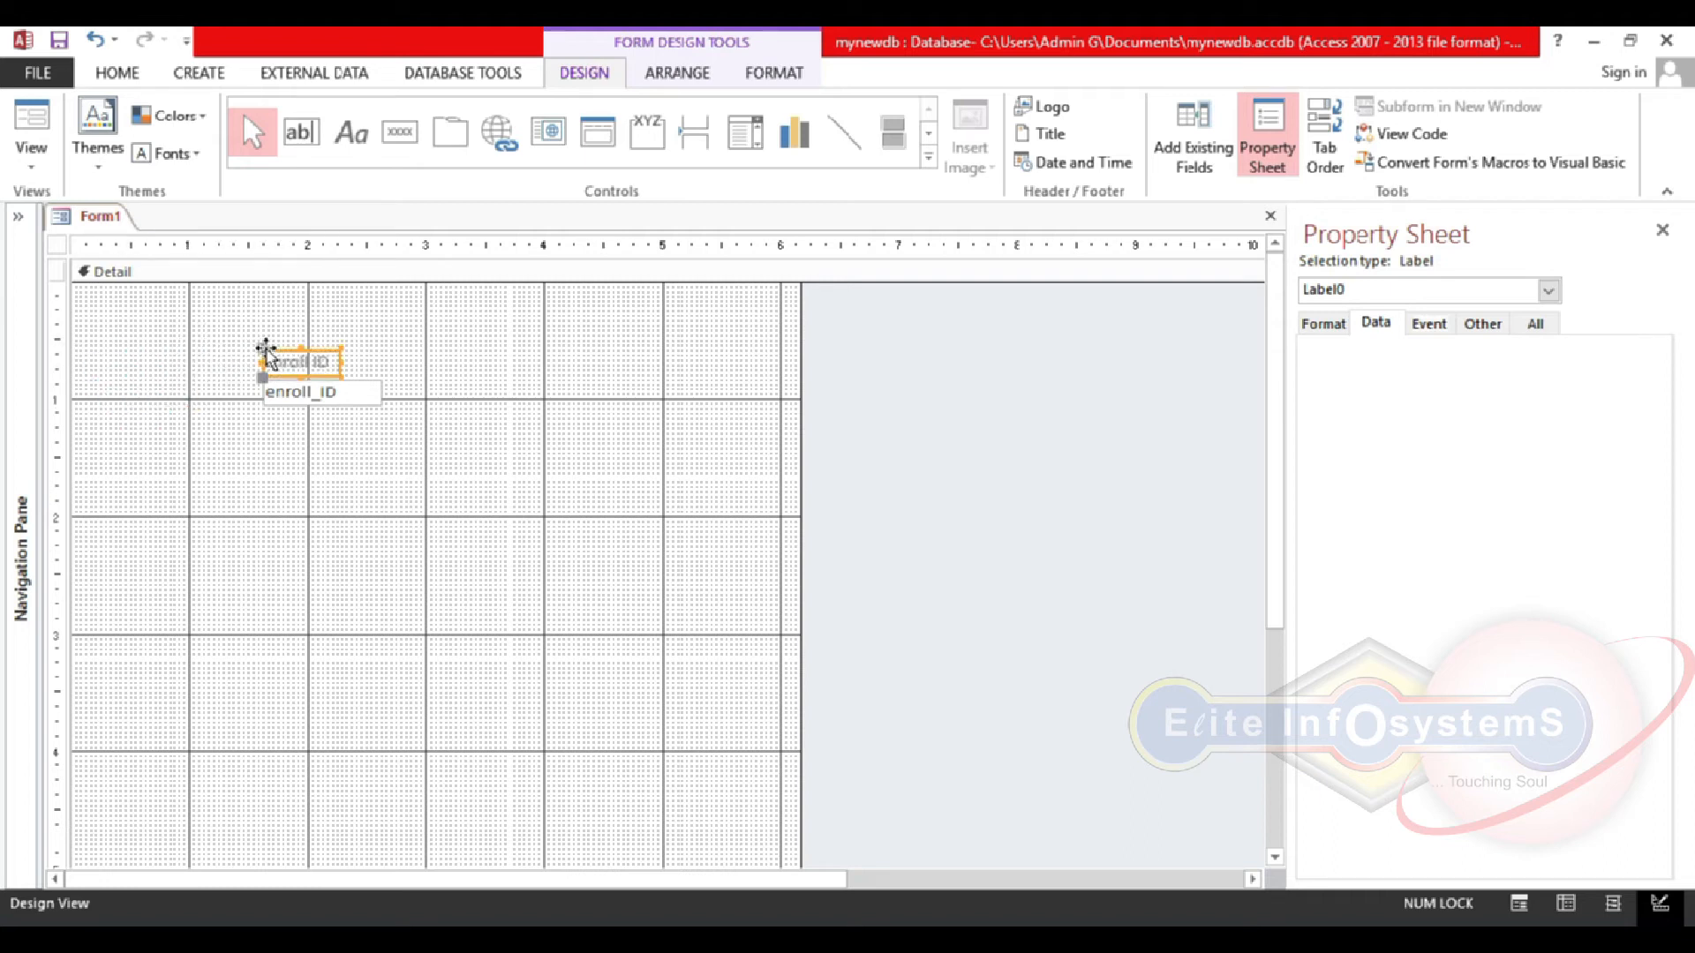
pyautogui.click(384, 348)
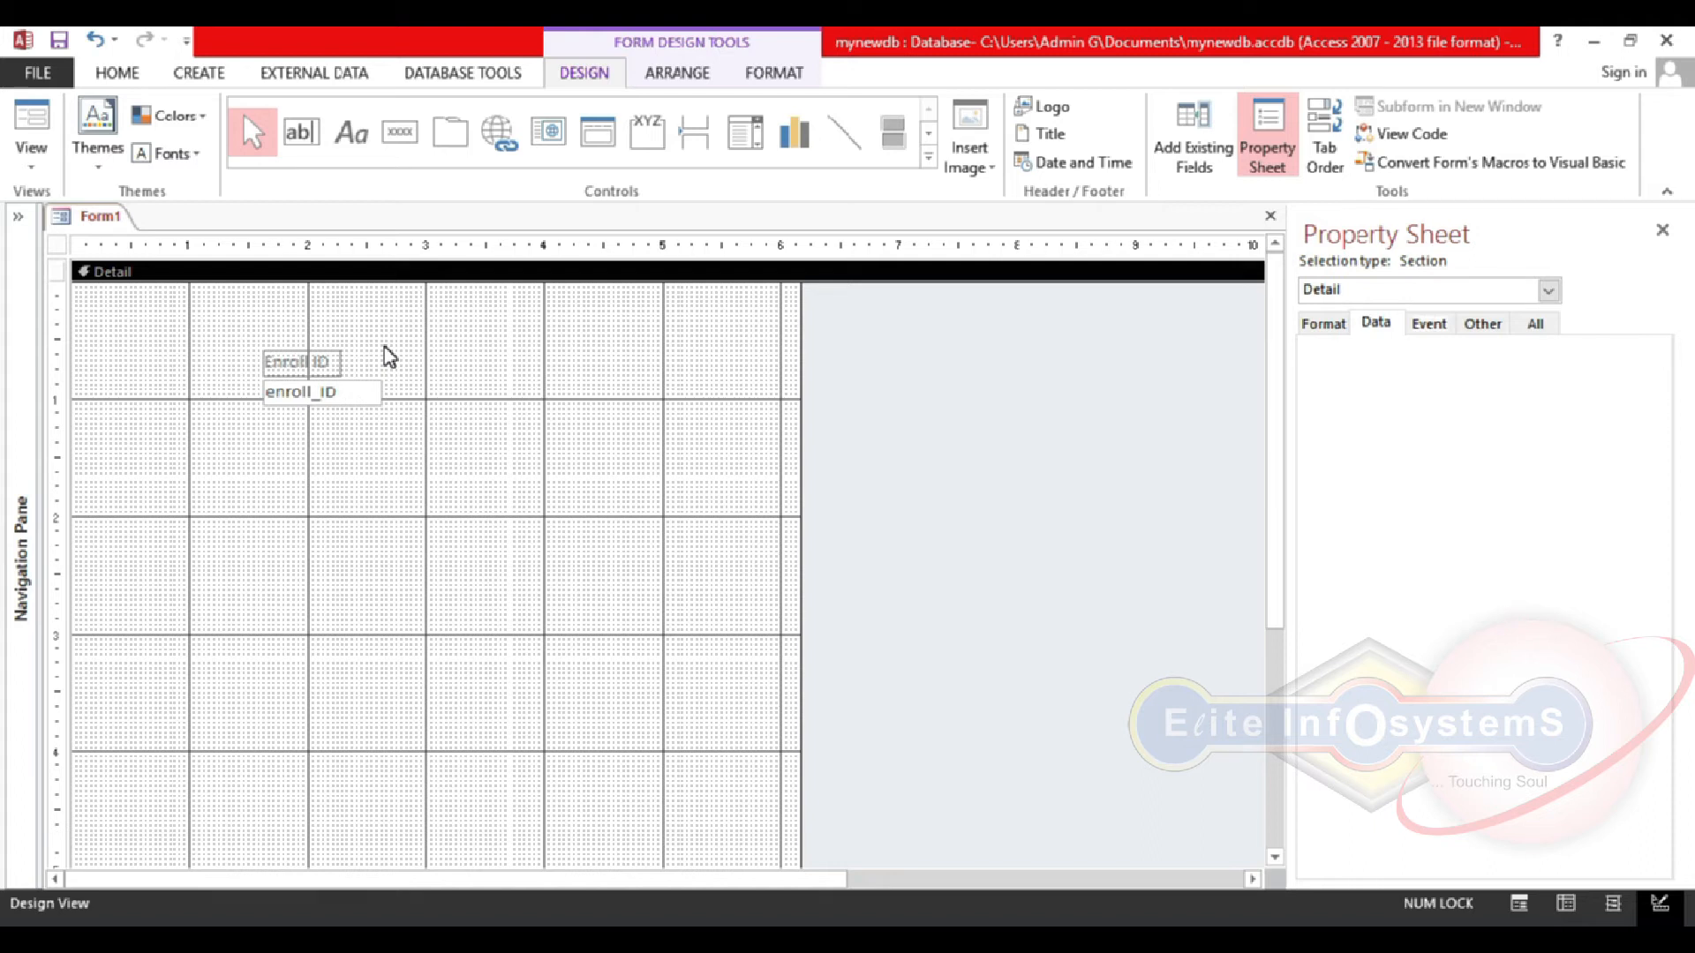
pyautogui.click(353, 388)
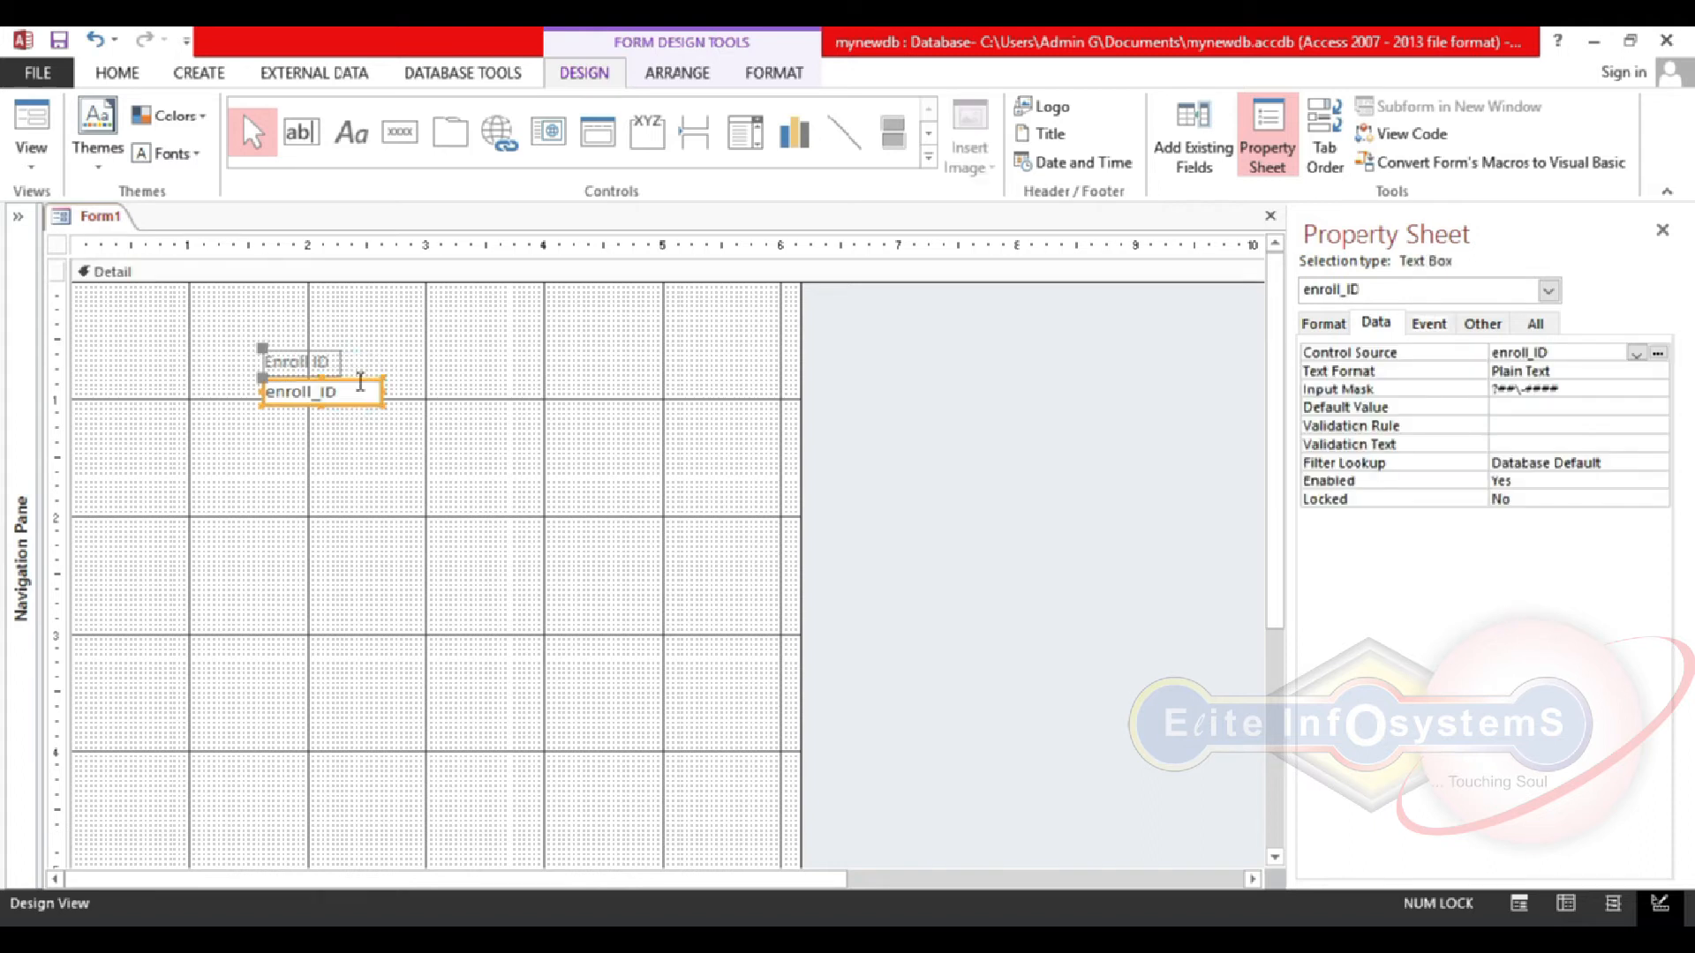
pyautogui.moveTo(358, 380); pyautogui.dragTo(196, 331)
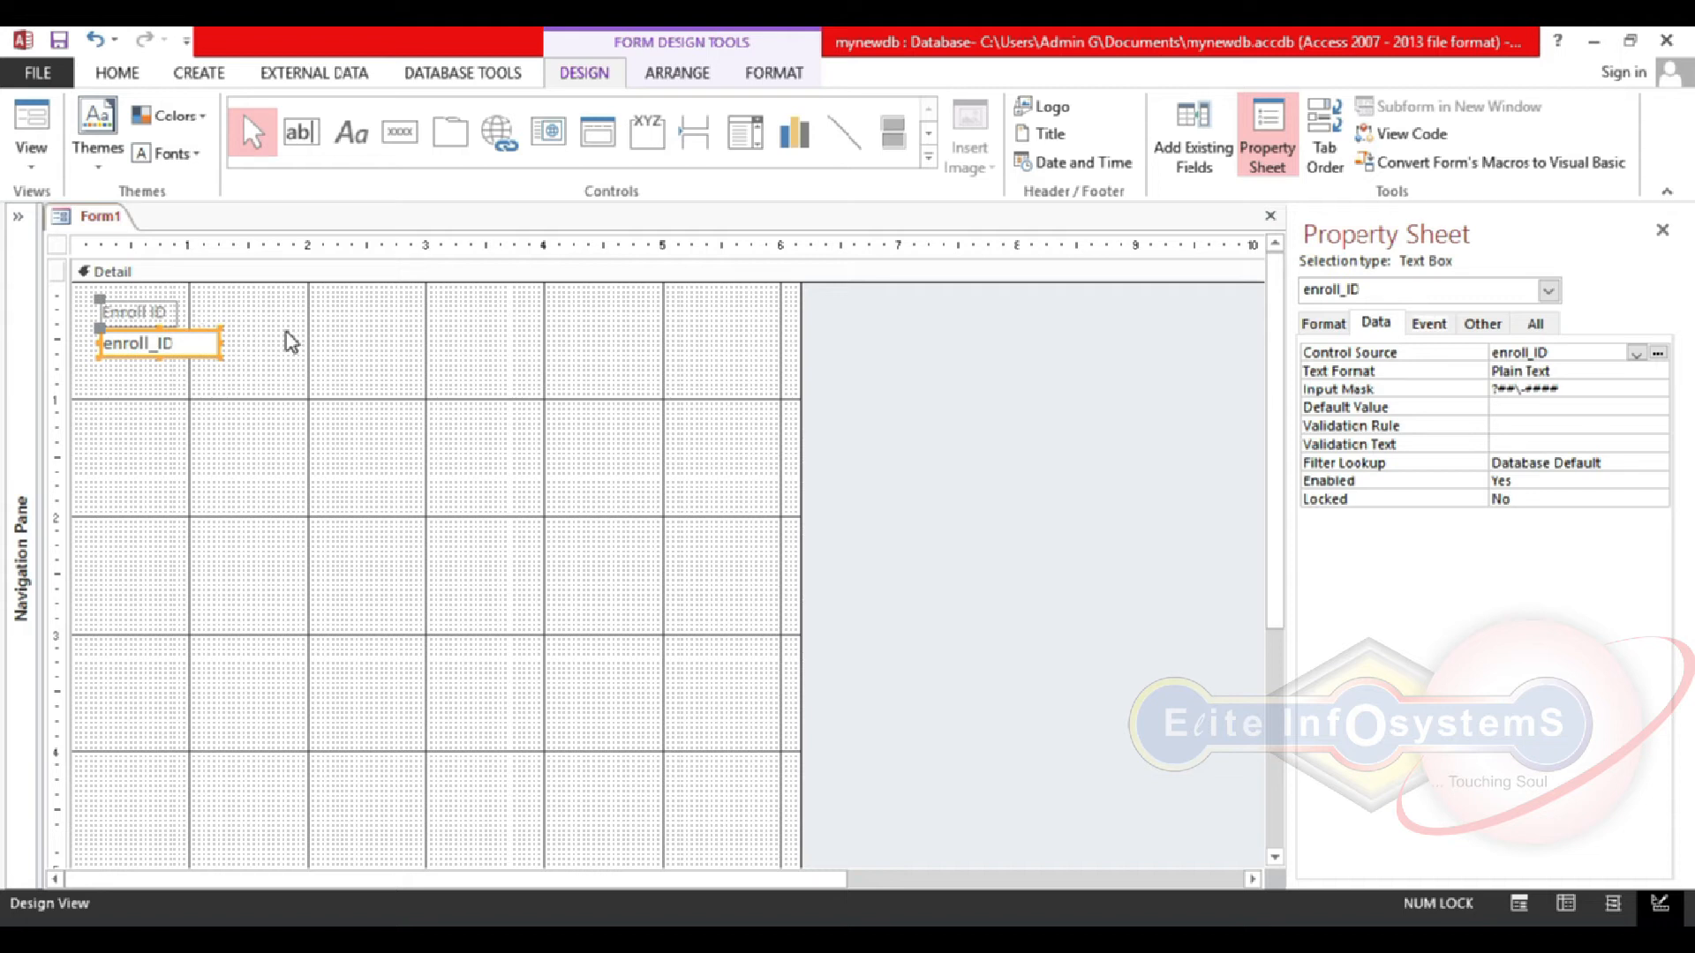
# Step: Add the stdname field beside enroll_ID and stack its label above its text box, both starting at about 1.75 on the ruler
pyautogui.click(1205, 175)
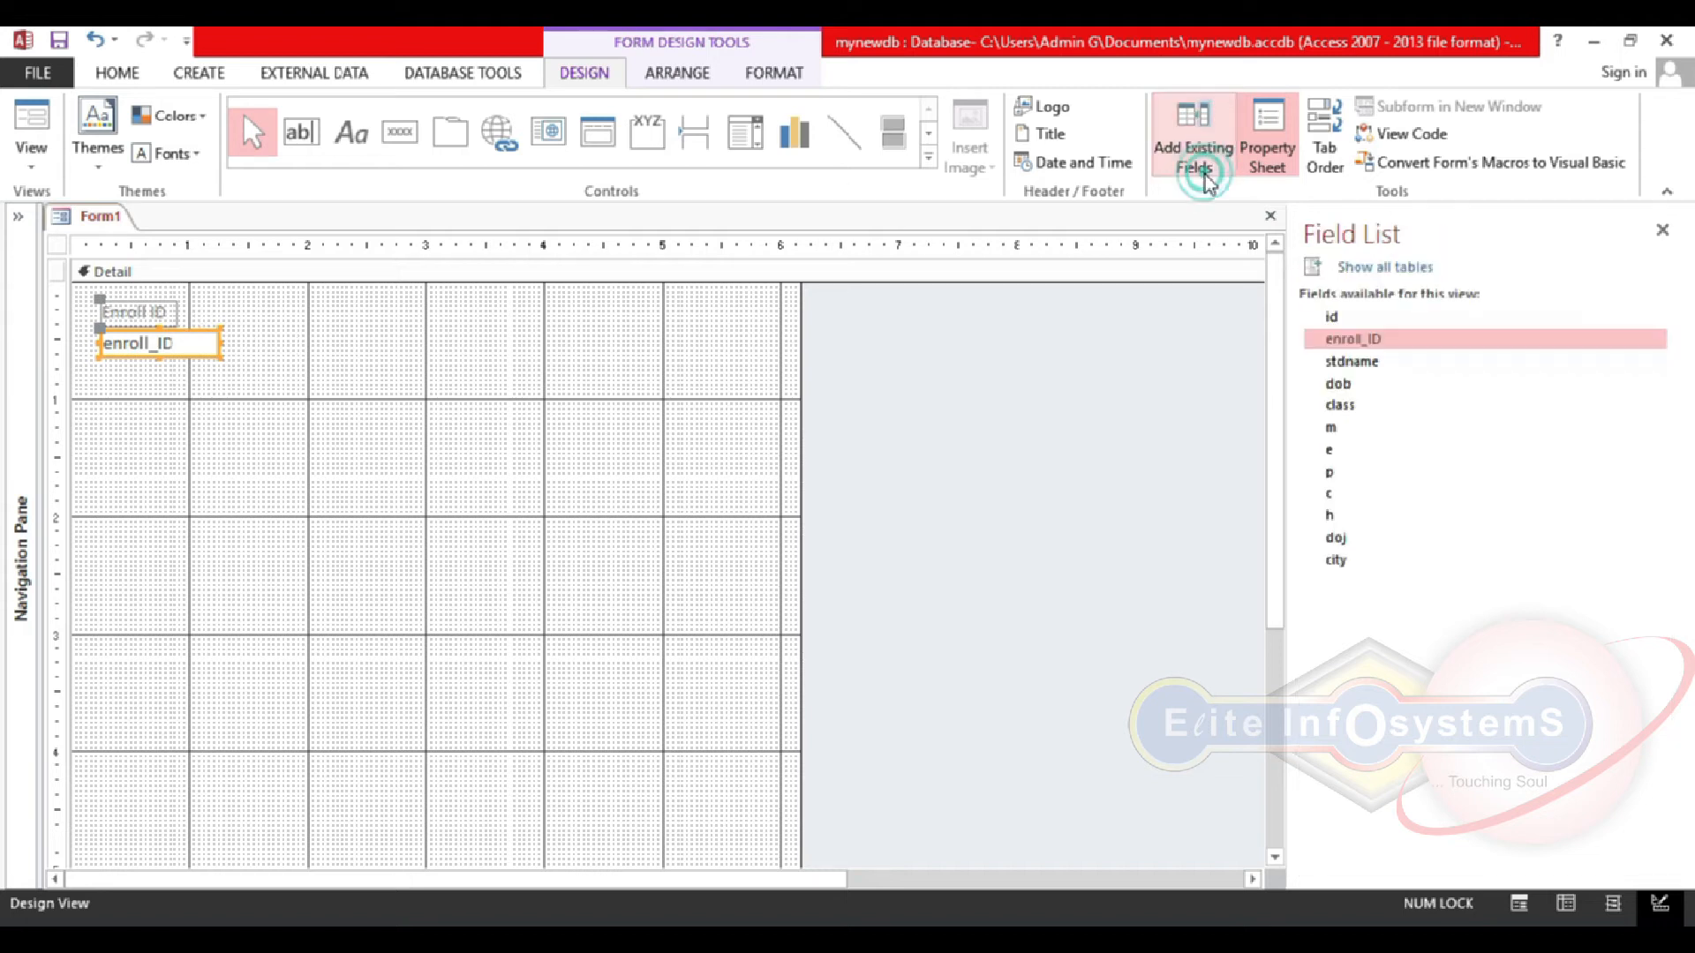
pyautogui.click(1368, 368)
pyautogui.moveTo(1368, 368); pyautogui.dragTo(418, 320)
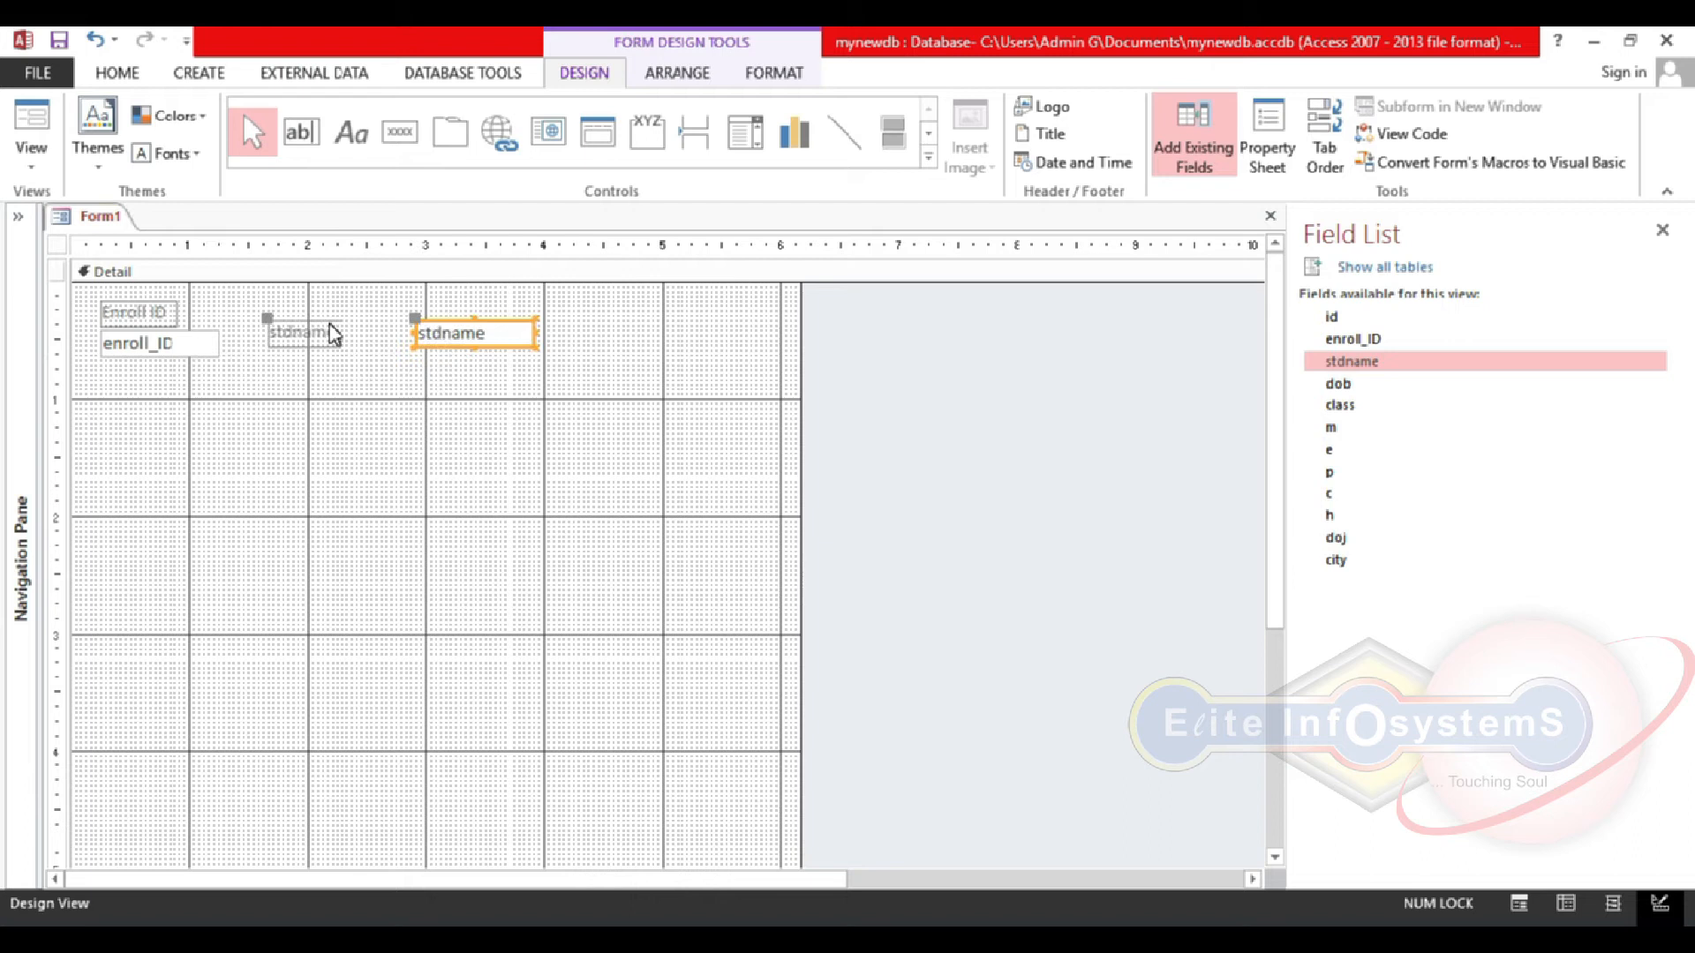
pyautogui.click(377, 344)
pyautogui.click(298, 326)
pyautogui.moveTo(268, 317); pyautogui.dragTo(277, 299)
pyautogui.moveTo(416, 320); pyautogui.dragTo(273, 336)
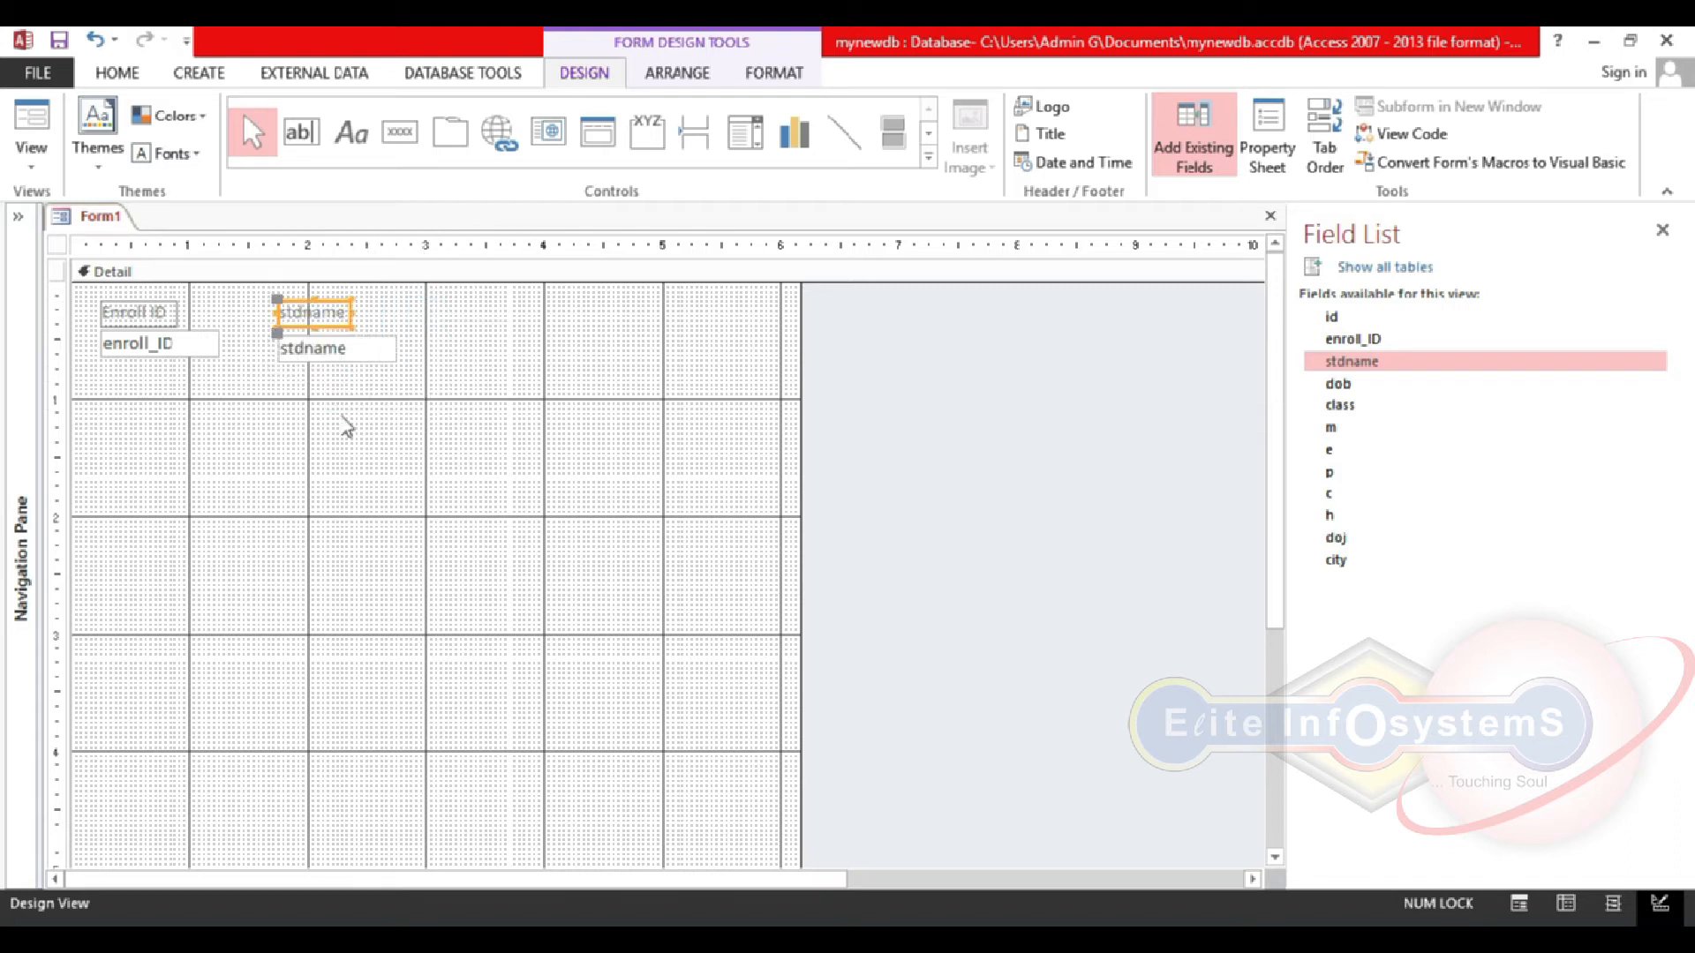
pyautogui.click(343, 418)
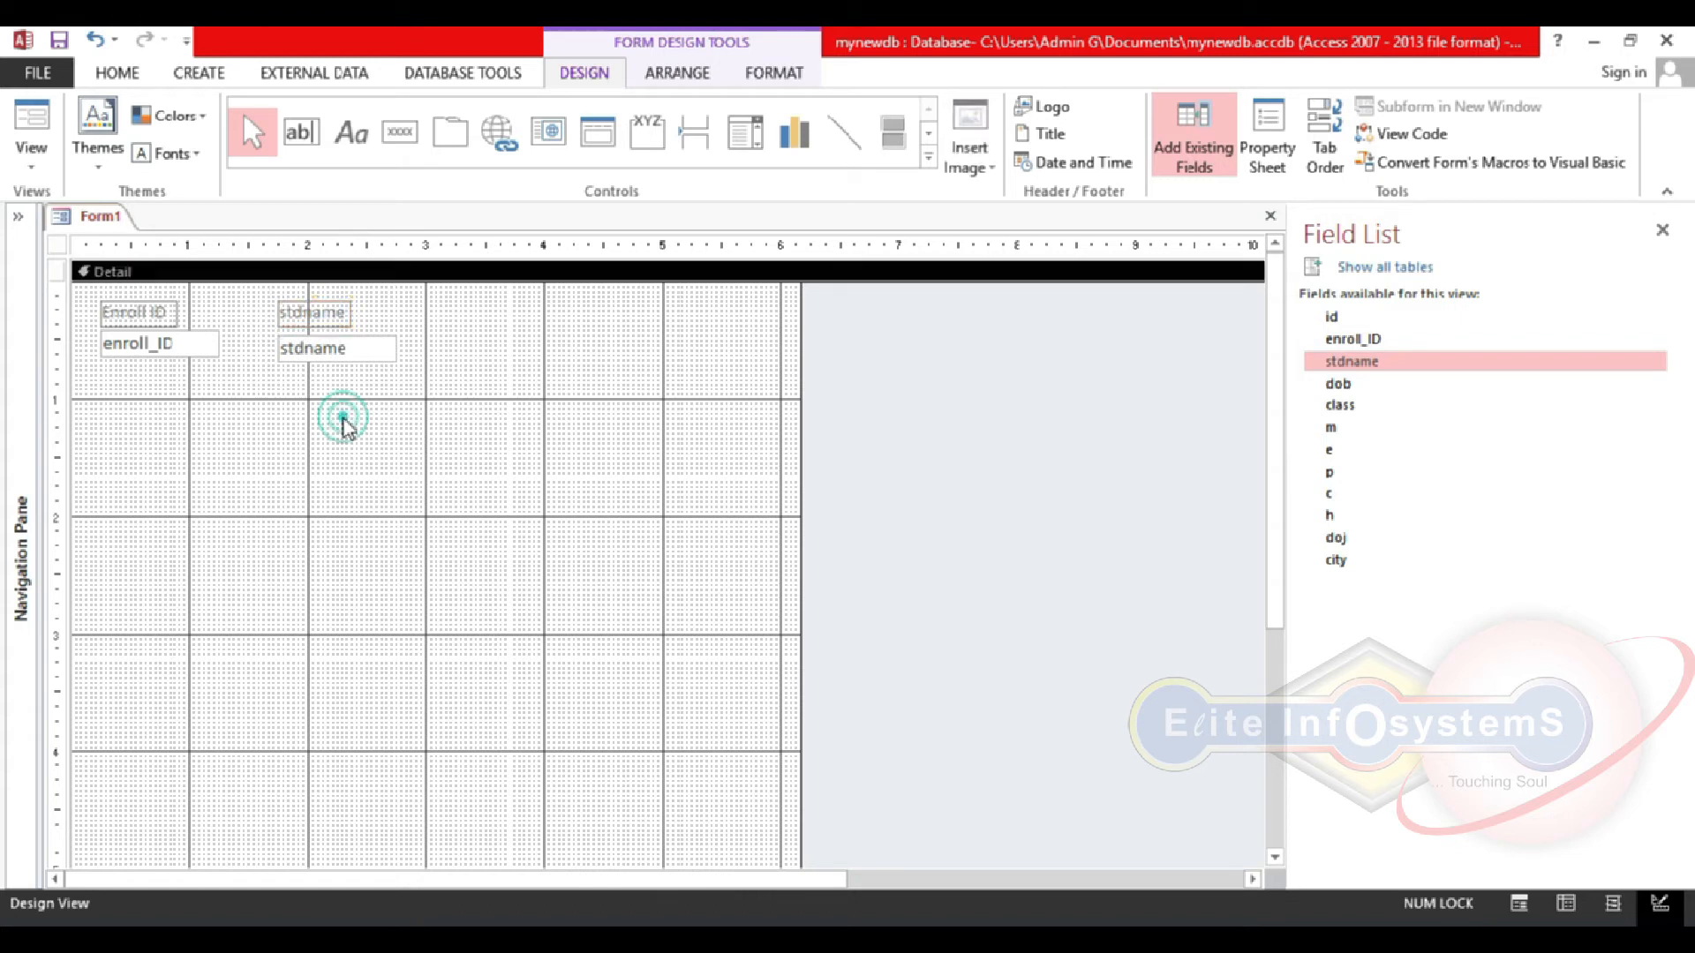
# Step: Widen the stdname text box until it ends at about 4.5 on the ruler
pyautogui.click(344, 346)
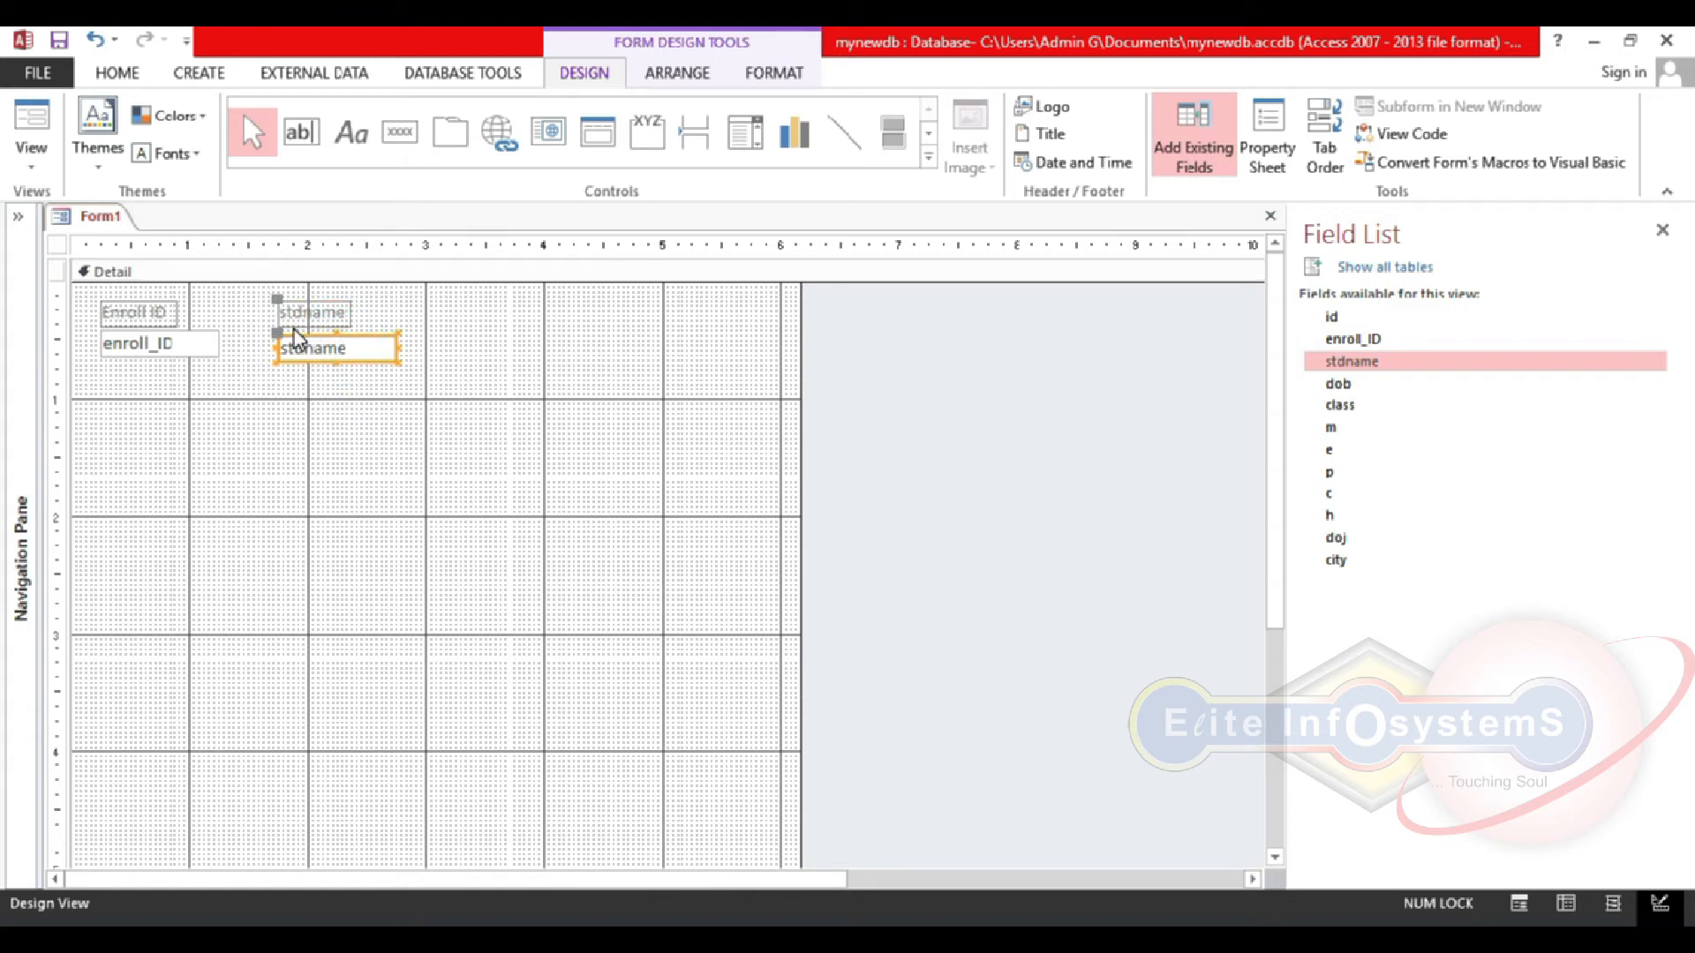
pyautogui.moveTo(399, 349); pyautogui.dragTo(607, 394)
pyautogui.click(397, 318)
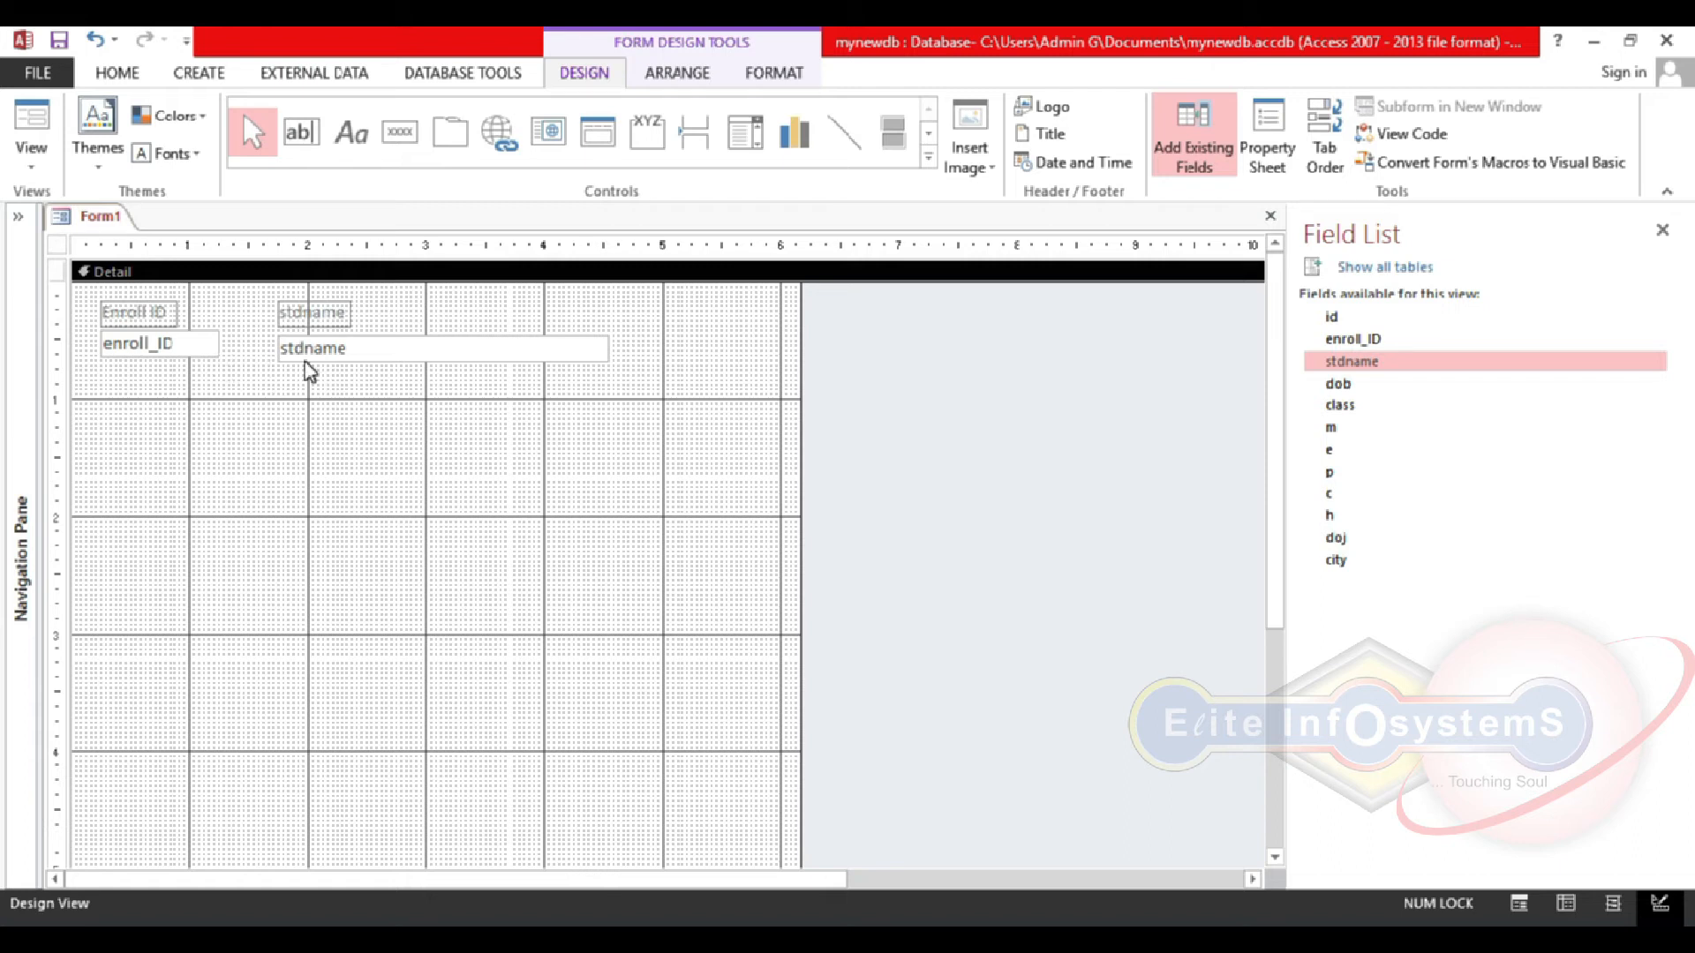
# Step: Align the enroll_ID and stdname text boxes by their bottom edges
pyautogui.moveTo(326, 396); pyautogui.dragTo(172, 342)
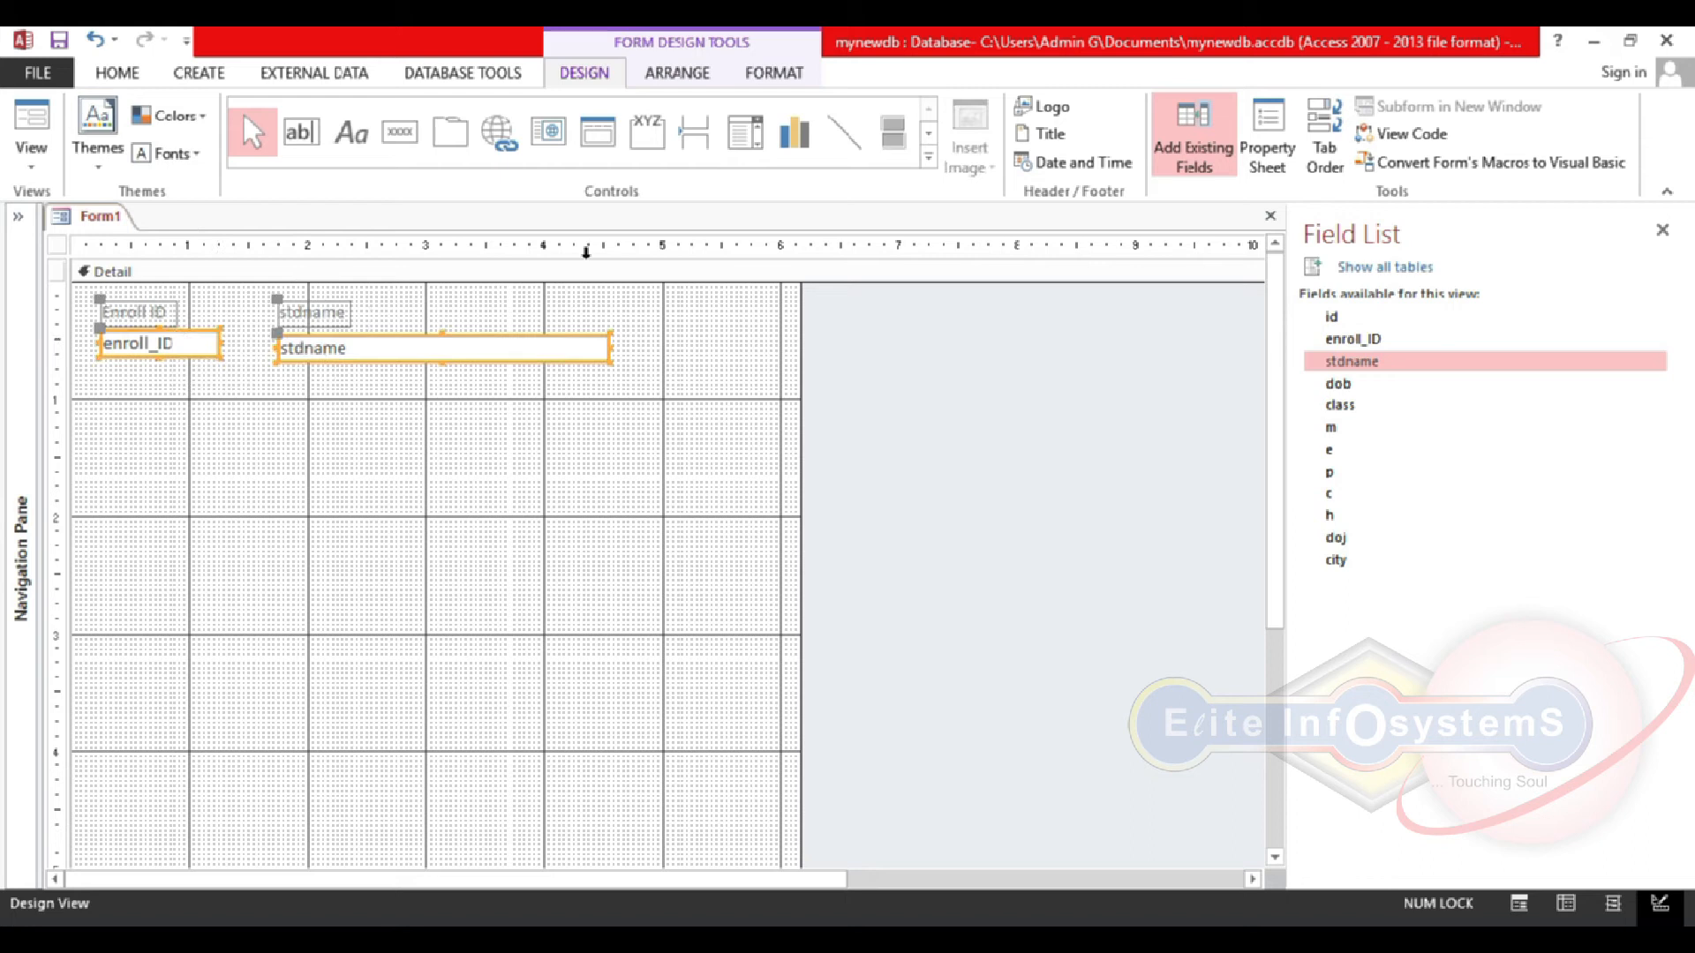
pyautogui.click(707, 77)
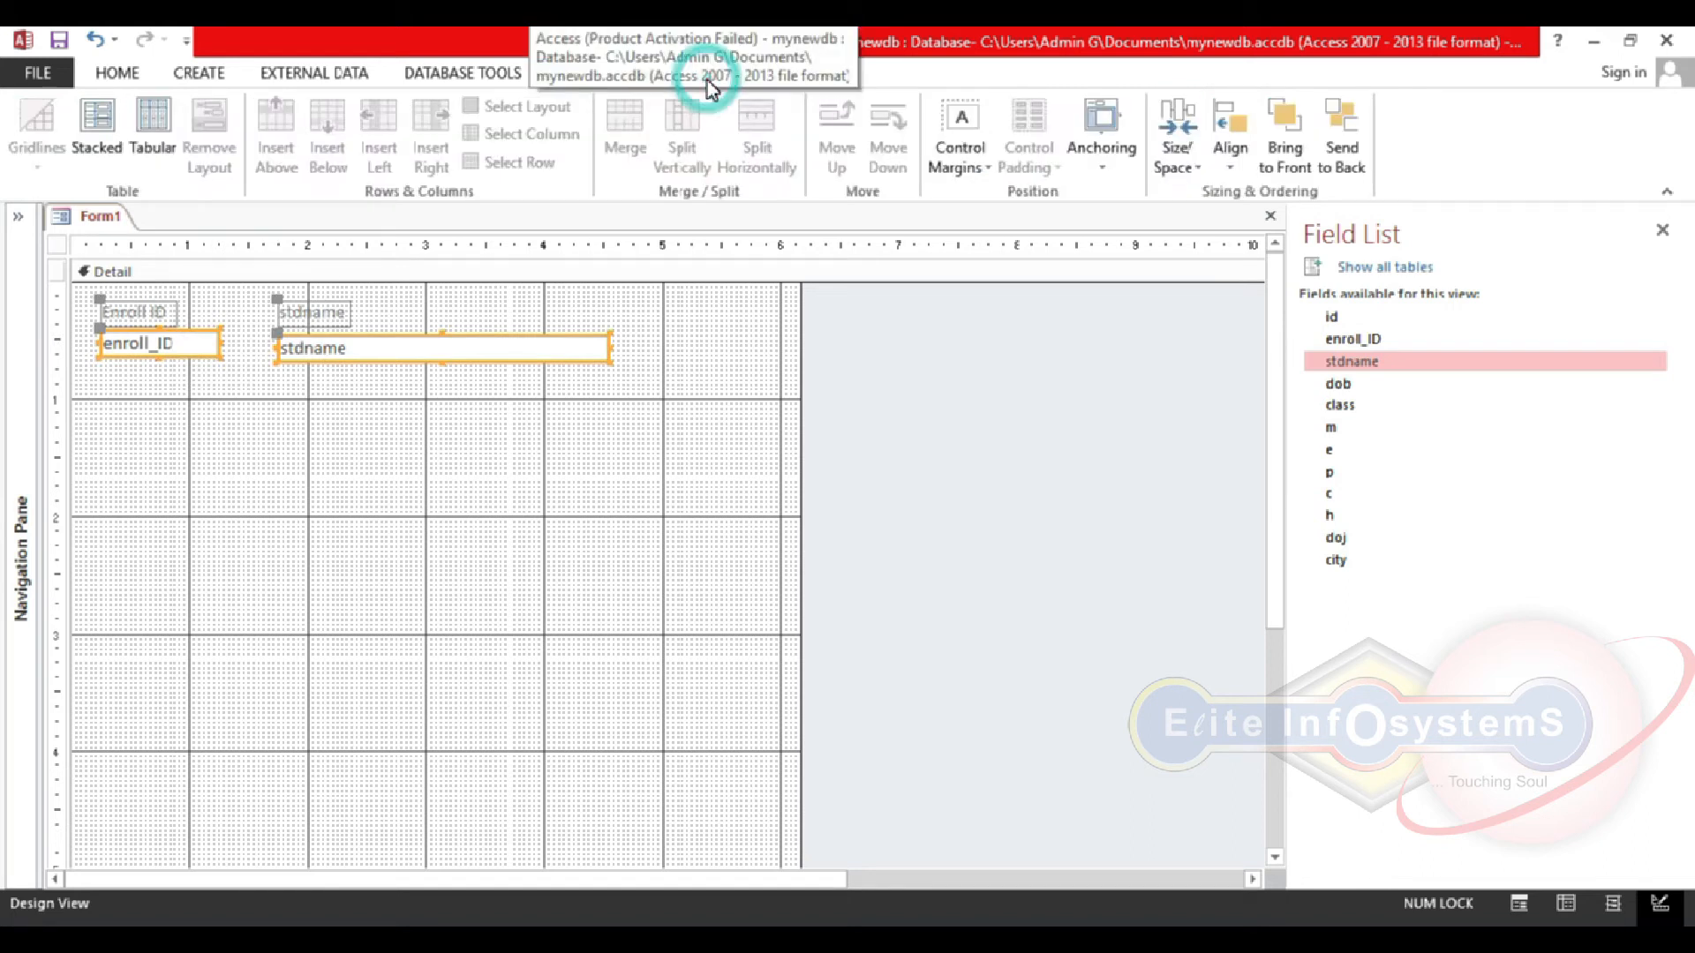
pyautogui.click(1234, 166)
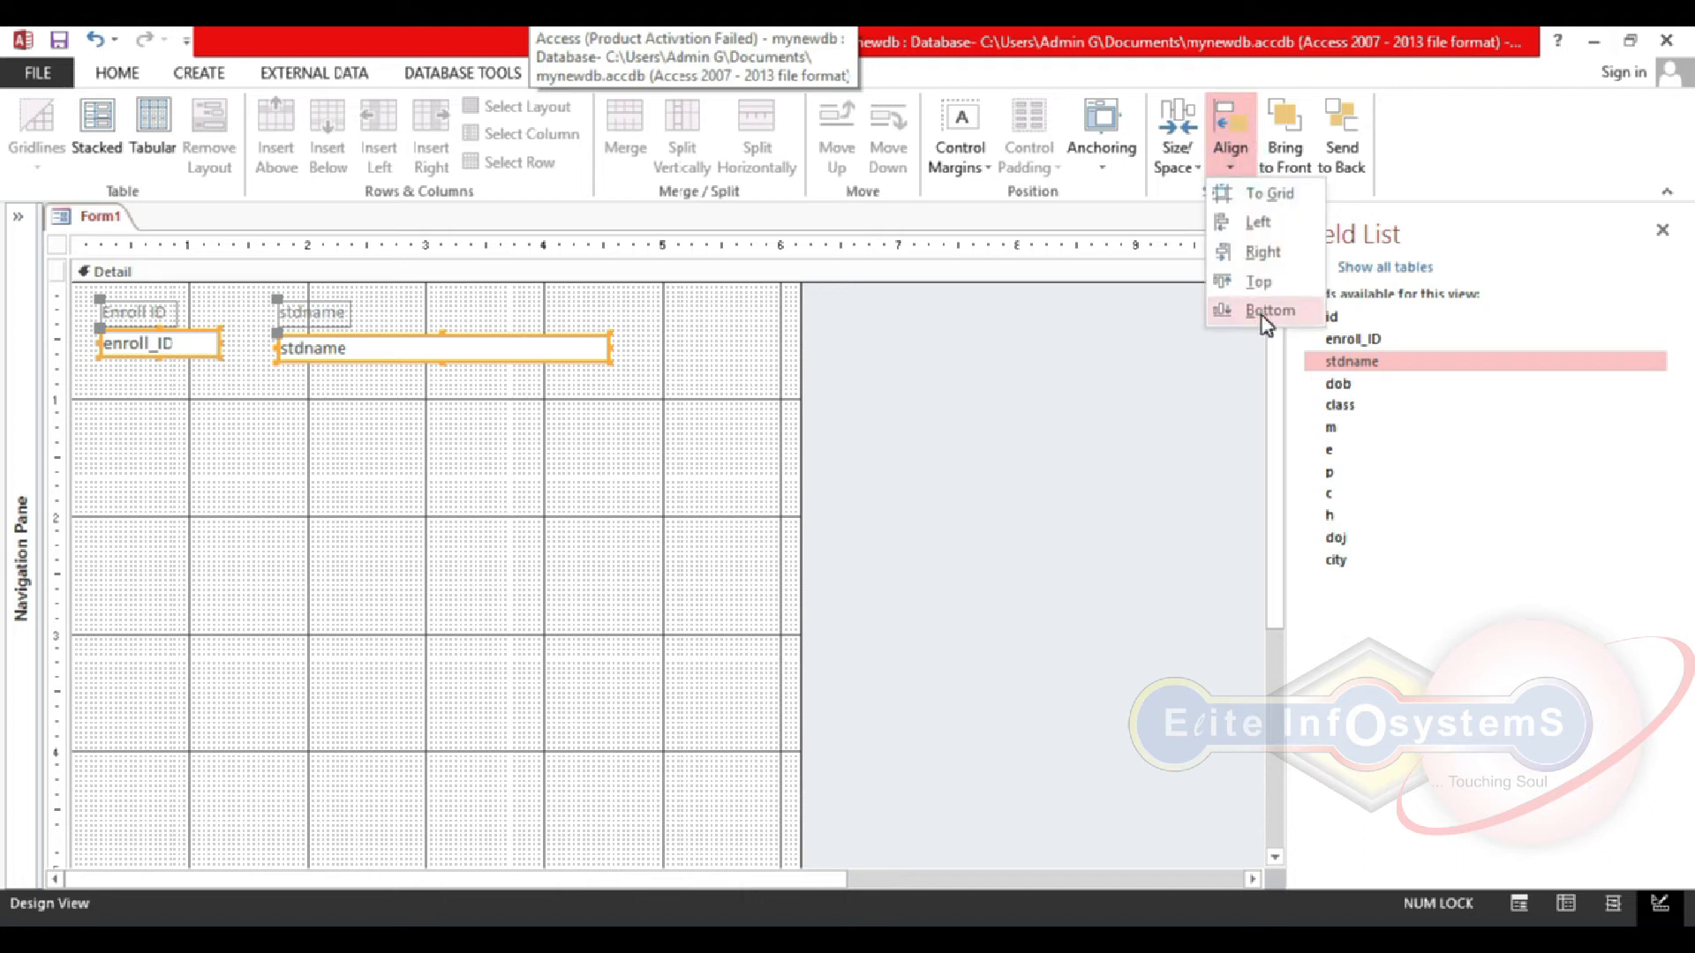
pyautogui.click(1259, 311)
pyautogui.click(407, 458)
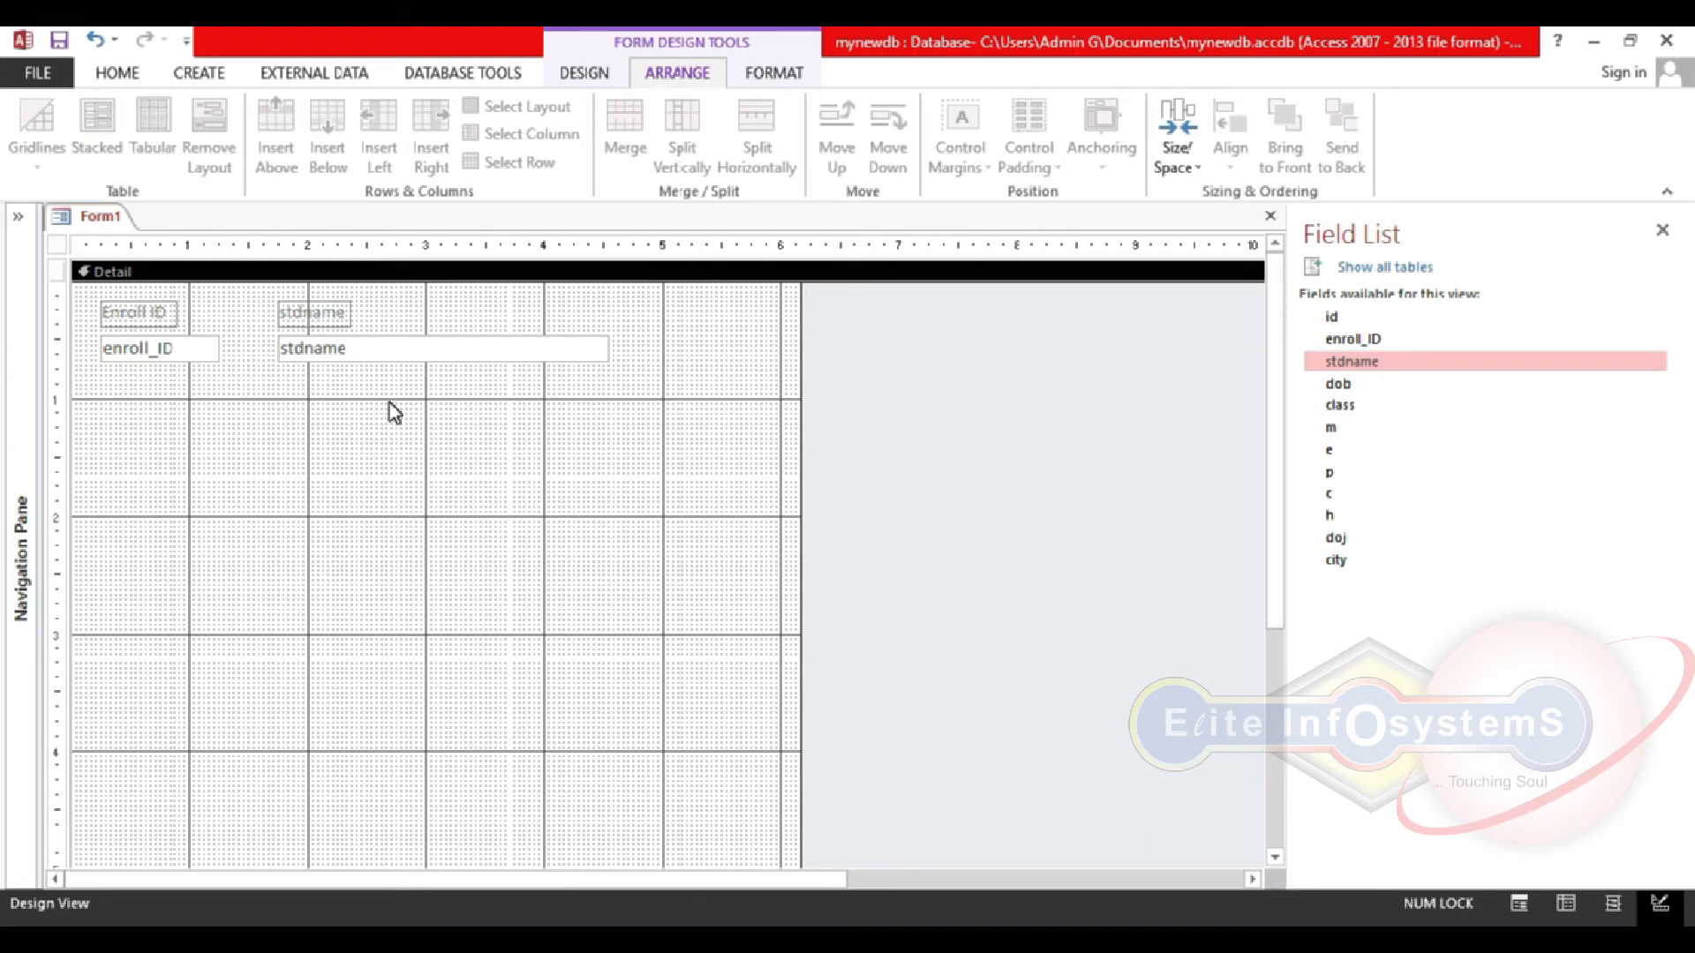
# Step: Align the labels of enroll_ID and stdname by their top edges
pyautogui.moveTo(382, 299); pyautogui.dragTo(135, 325)
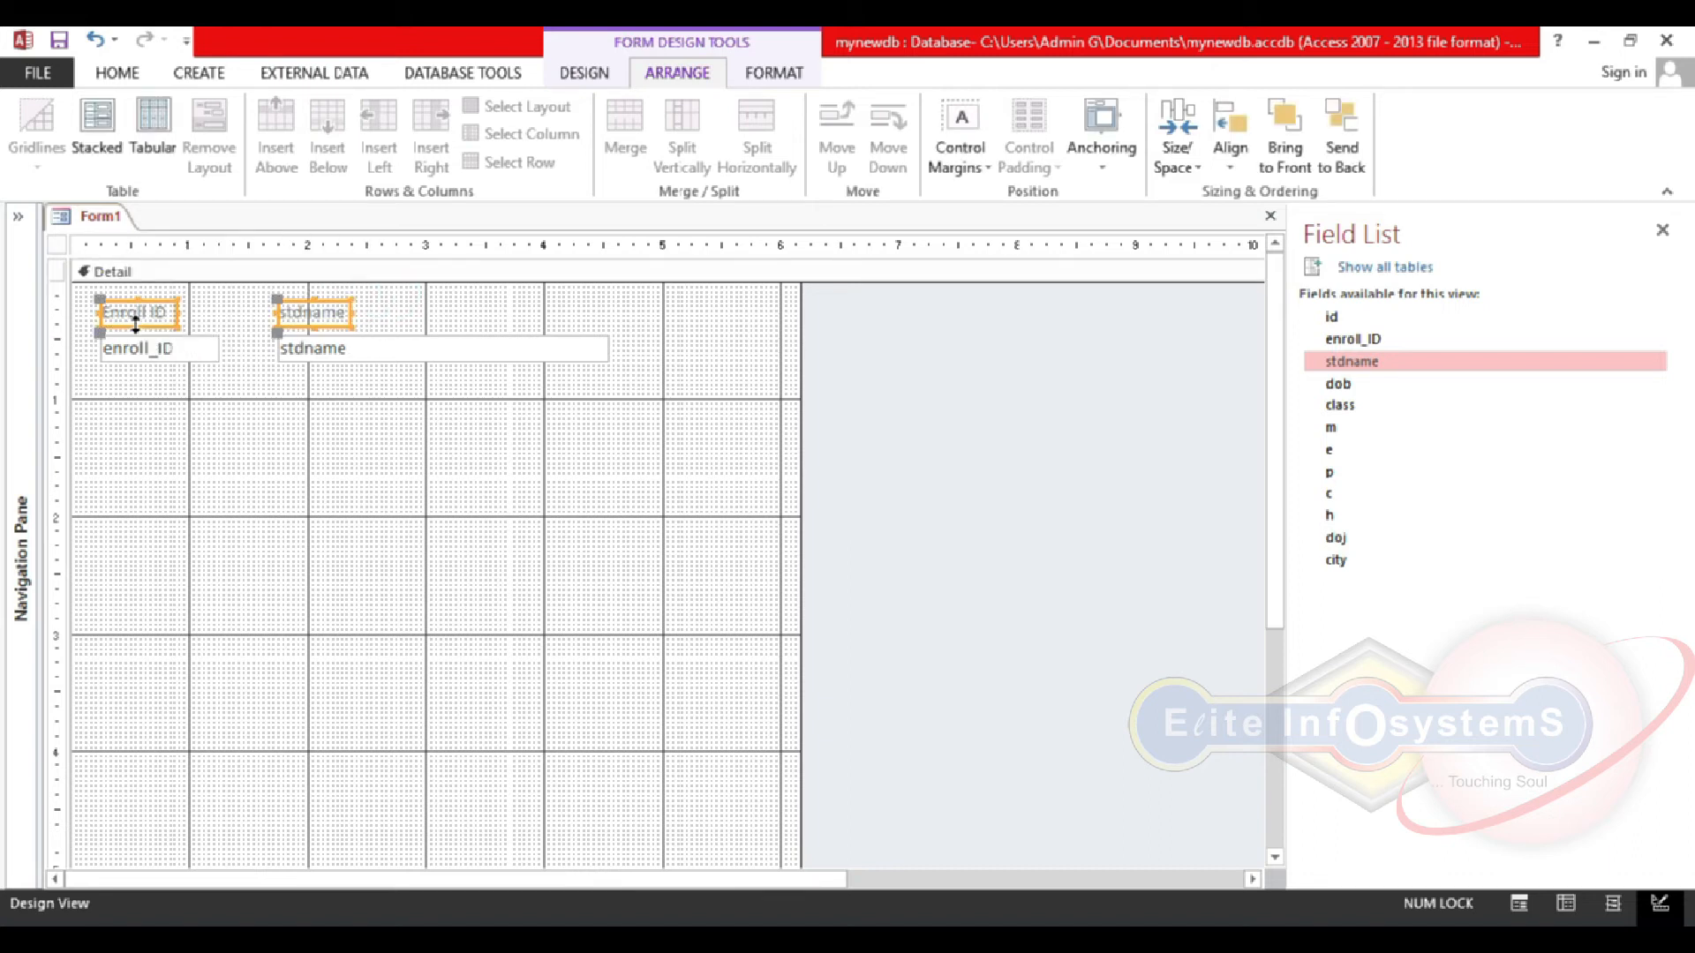
pyautogui.click(1218, 157)
pyautogui.click(1245, 282)
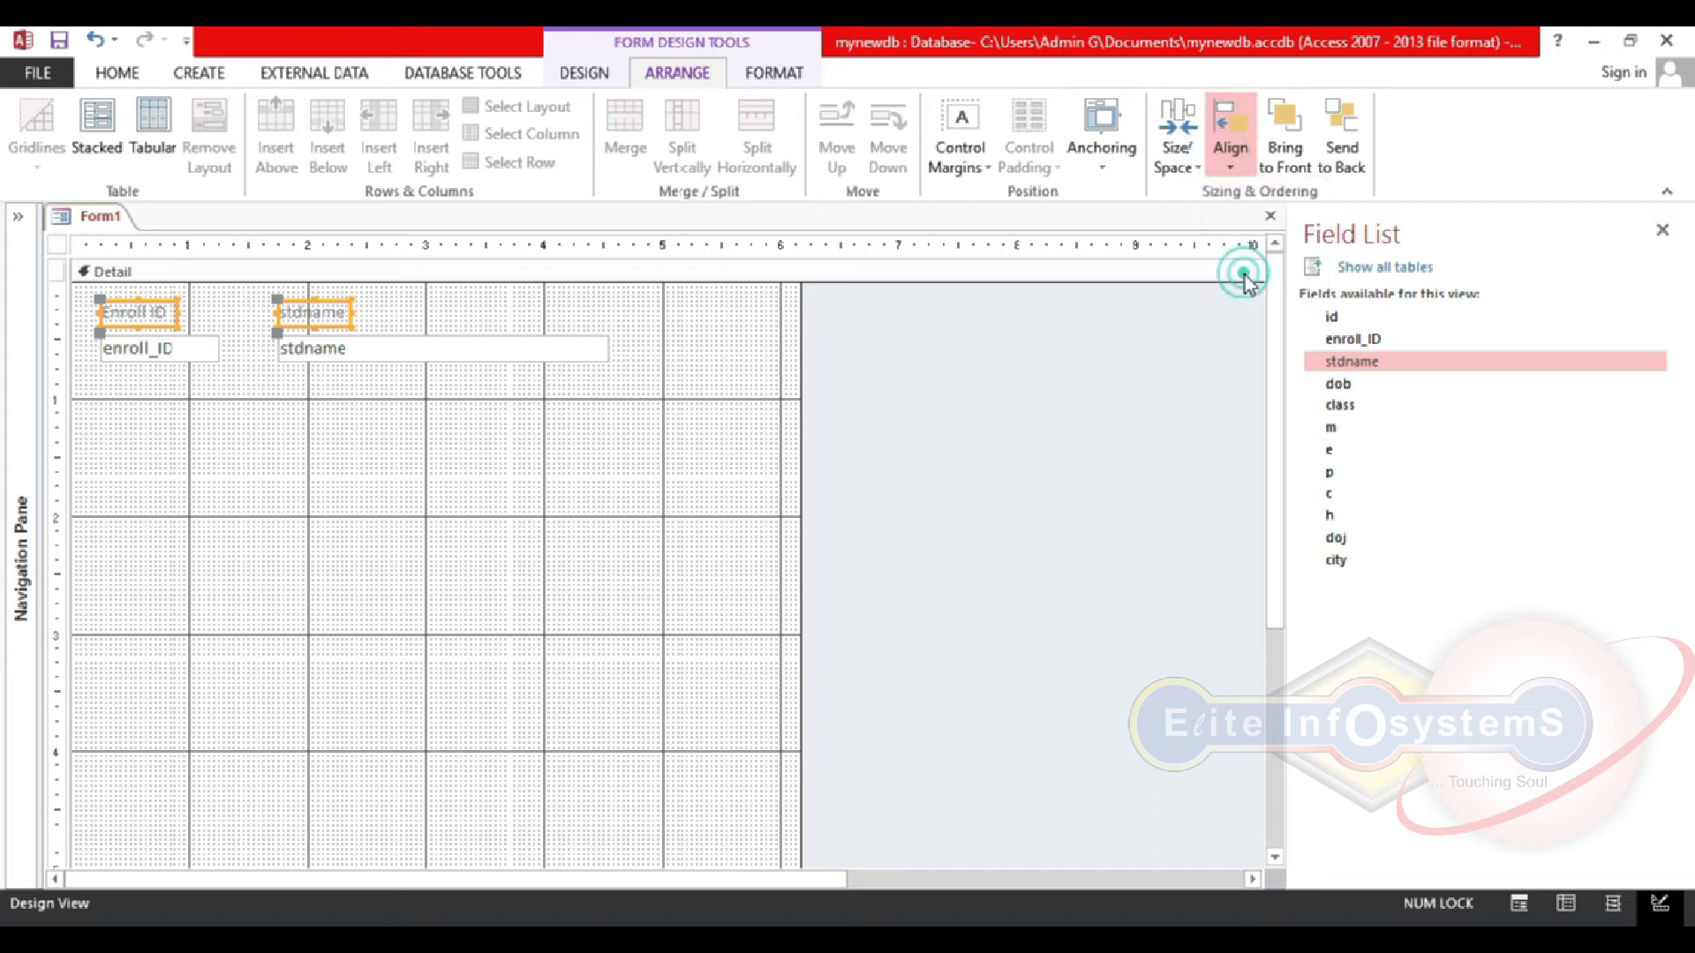
pyautogui.click(647, 478)
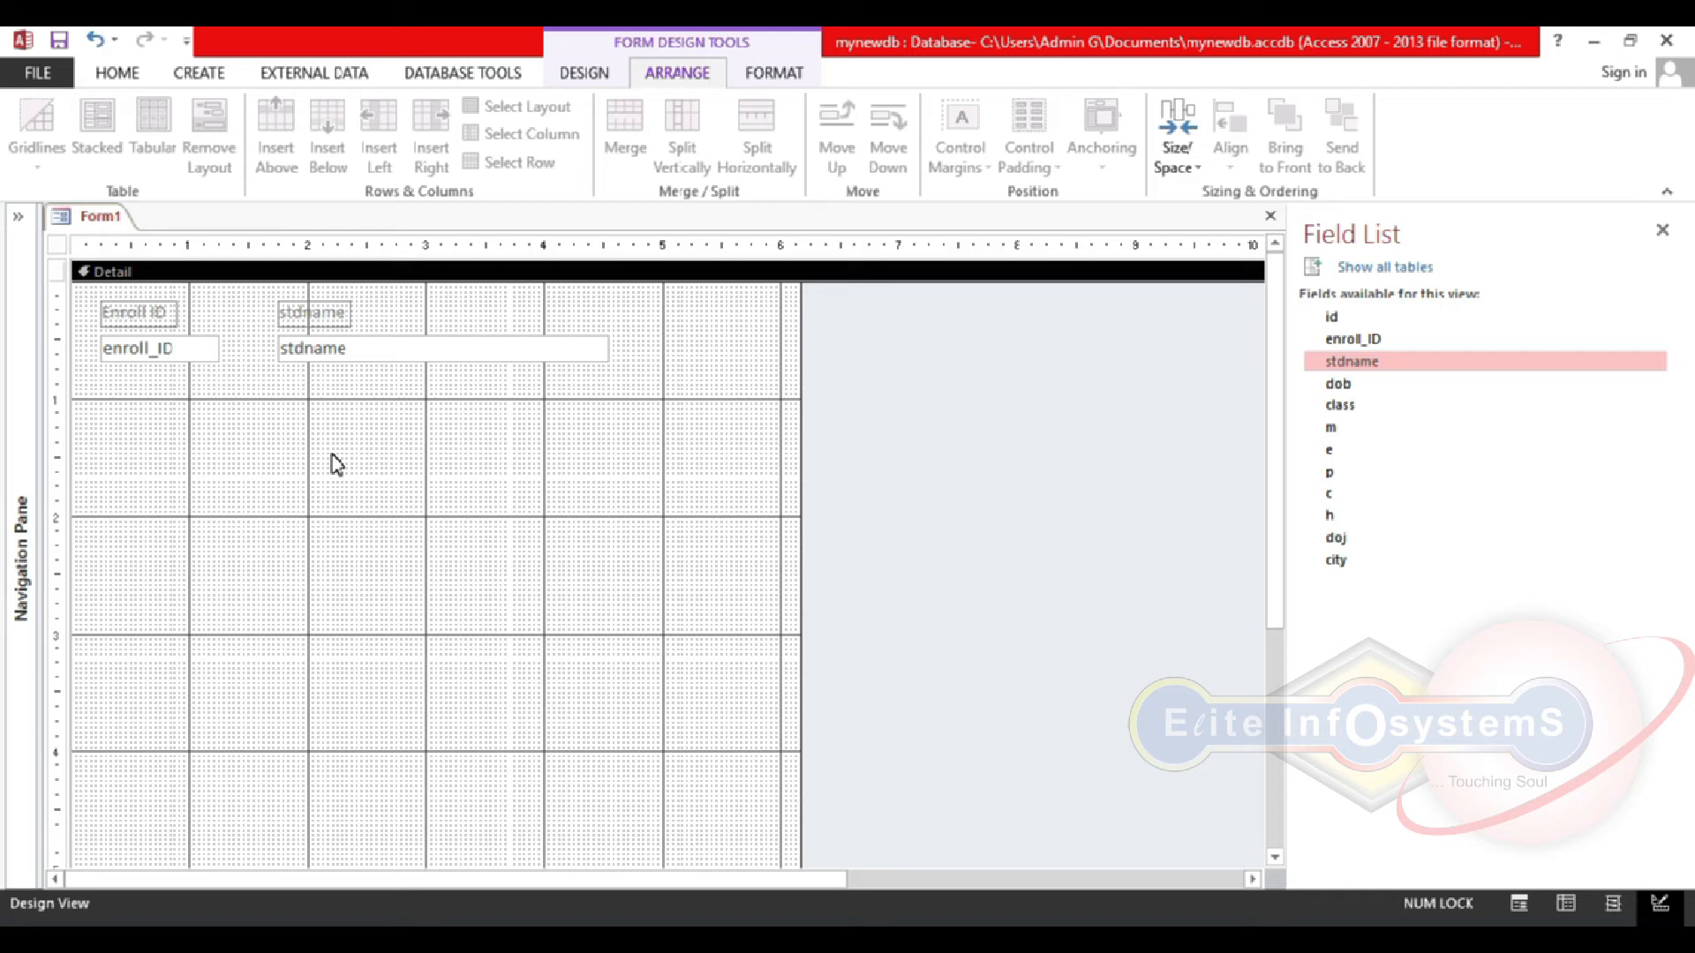
# Step: Widen the stdname label to about 3.3 on the ruler and change its caption to Student's Name
pyautogui.click(307, 307)
pyautogui.moveTo(349, 308); pyautogui.dragTo(469, 310)
pyautogui.doubleClick(371, 314)
pyautogui.write('S')
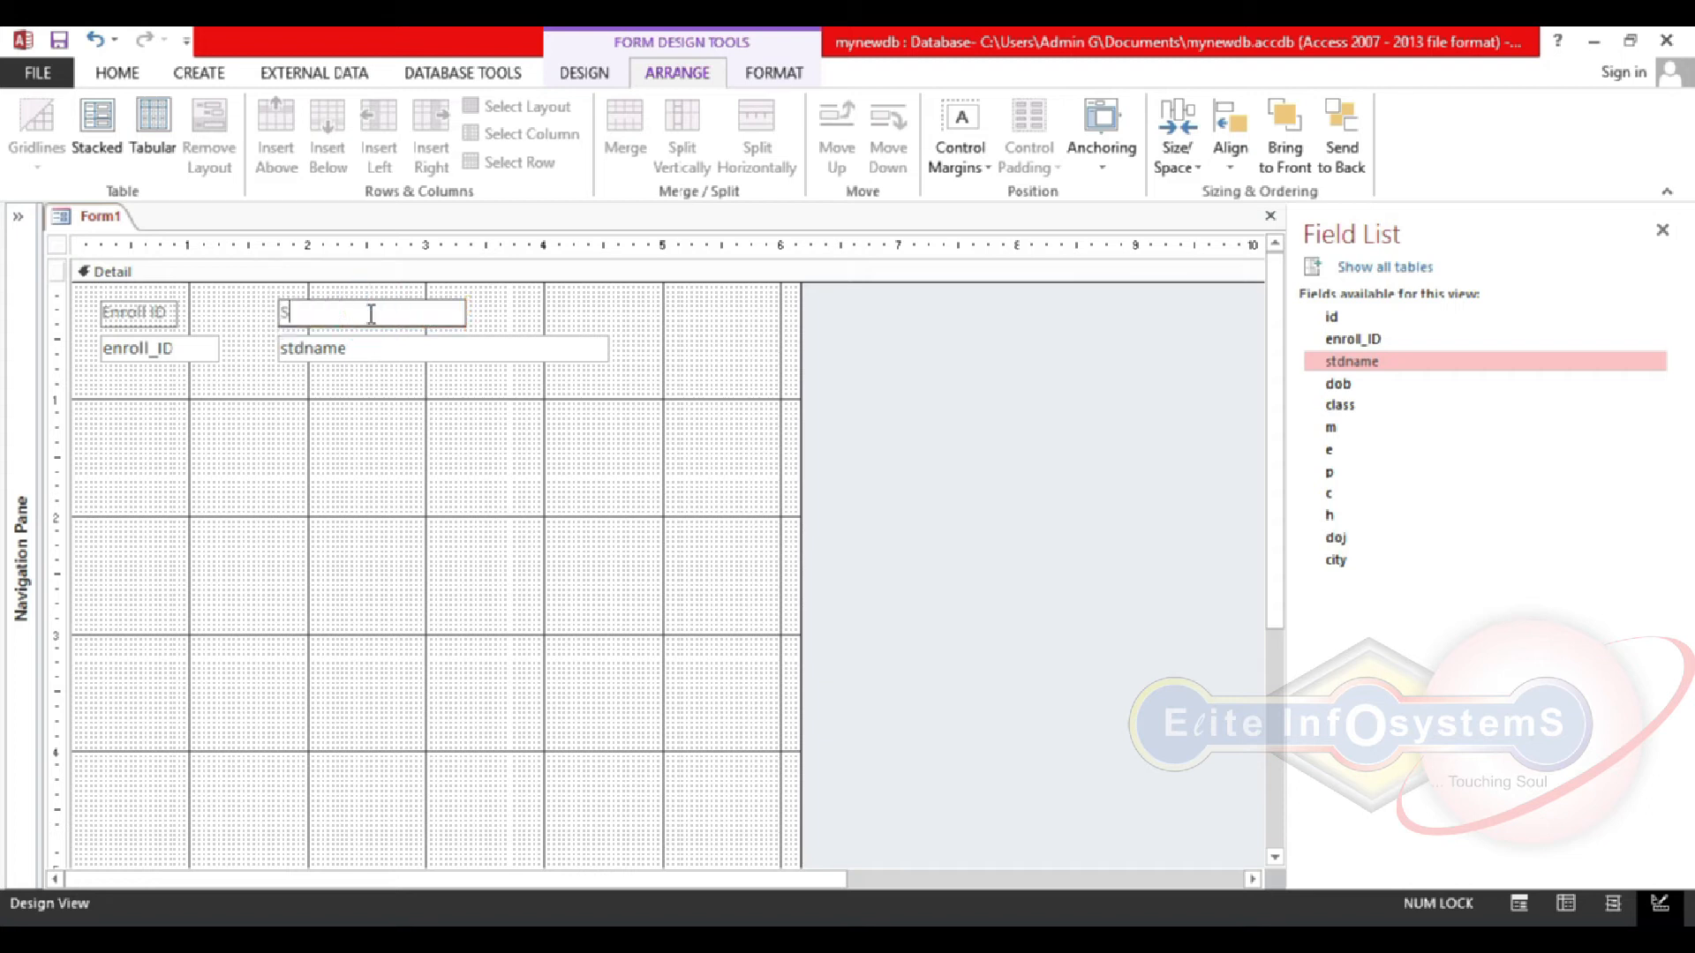
pyautogui.write('tudnet')
pyautogui.press('BackSpace')
pyautogui.press('BackSpace')
pyautogui.write("ent's Name")
pyautogui.click(401, 470)
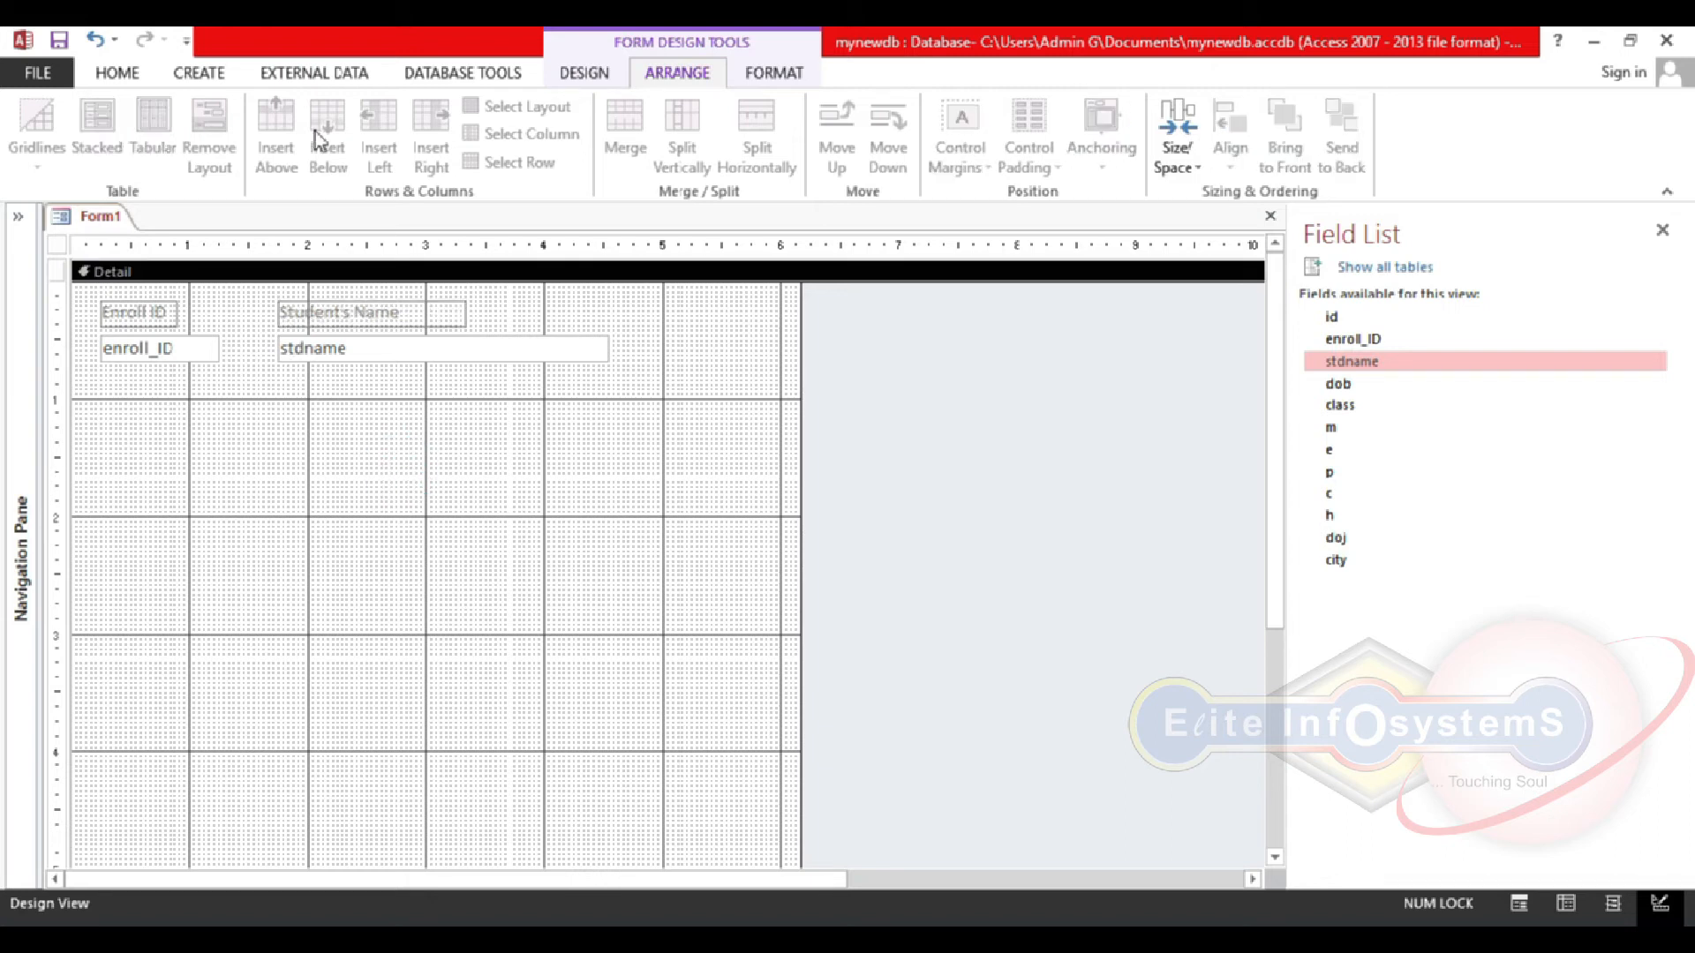
# Step: Check the form in Form View by stepping forward to the fourth record, and return to Design View
pyautogui.click(586, 74)
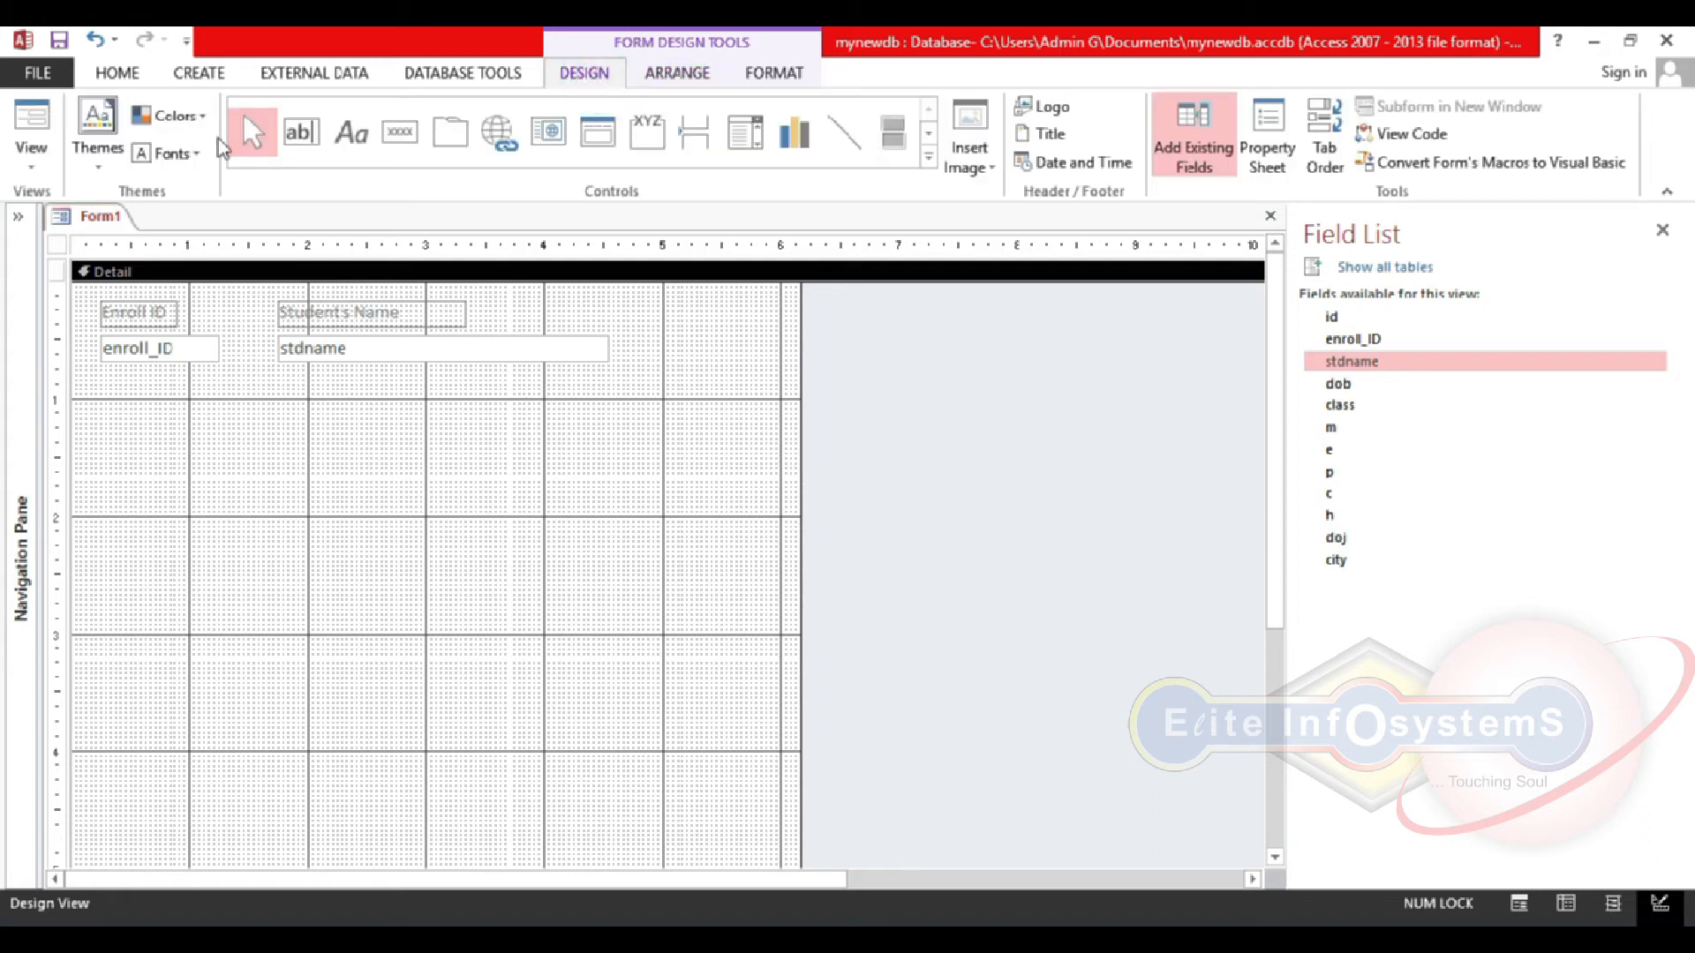
pyautogui.click(32, 126)
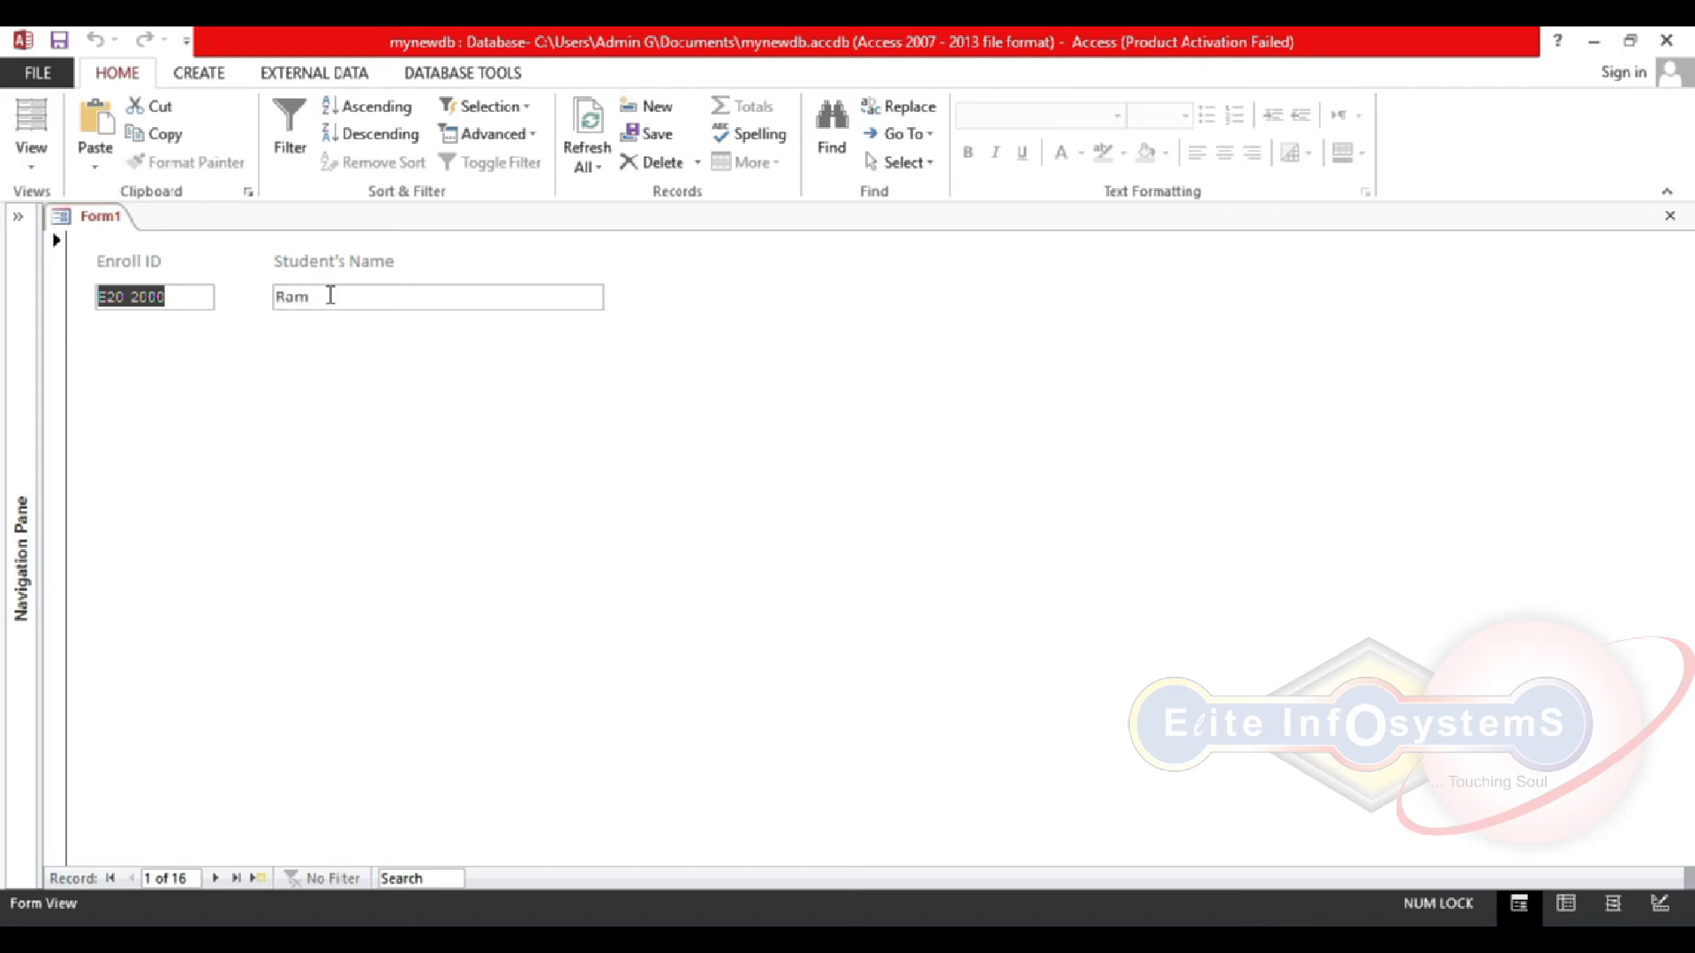
pyautogui.click(217, 879)
pyautogui.click(217, 878)
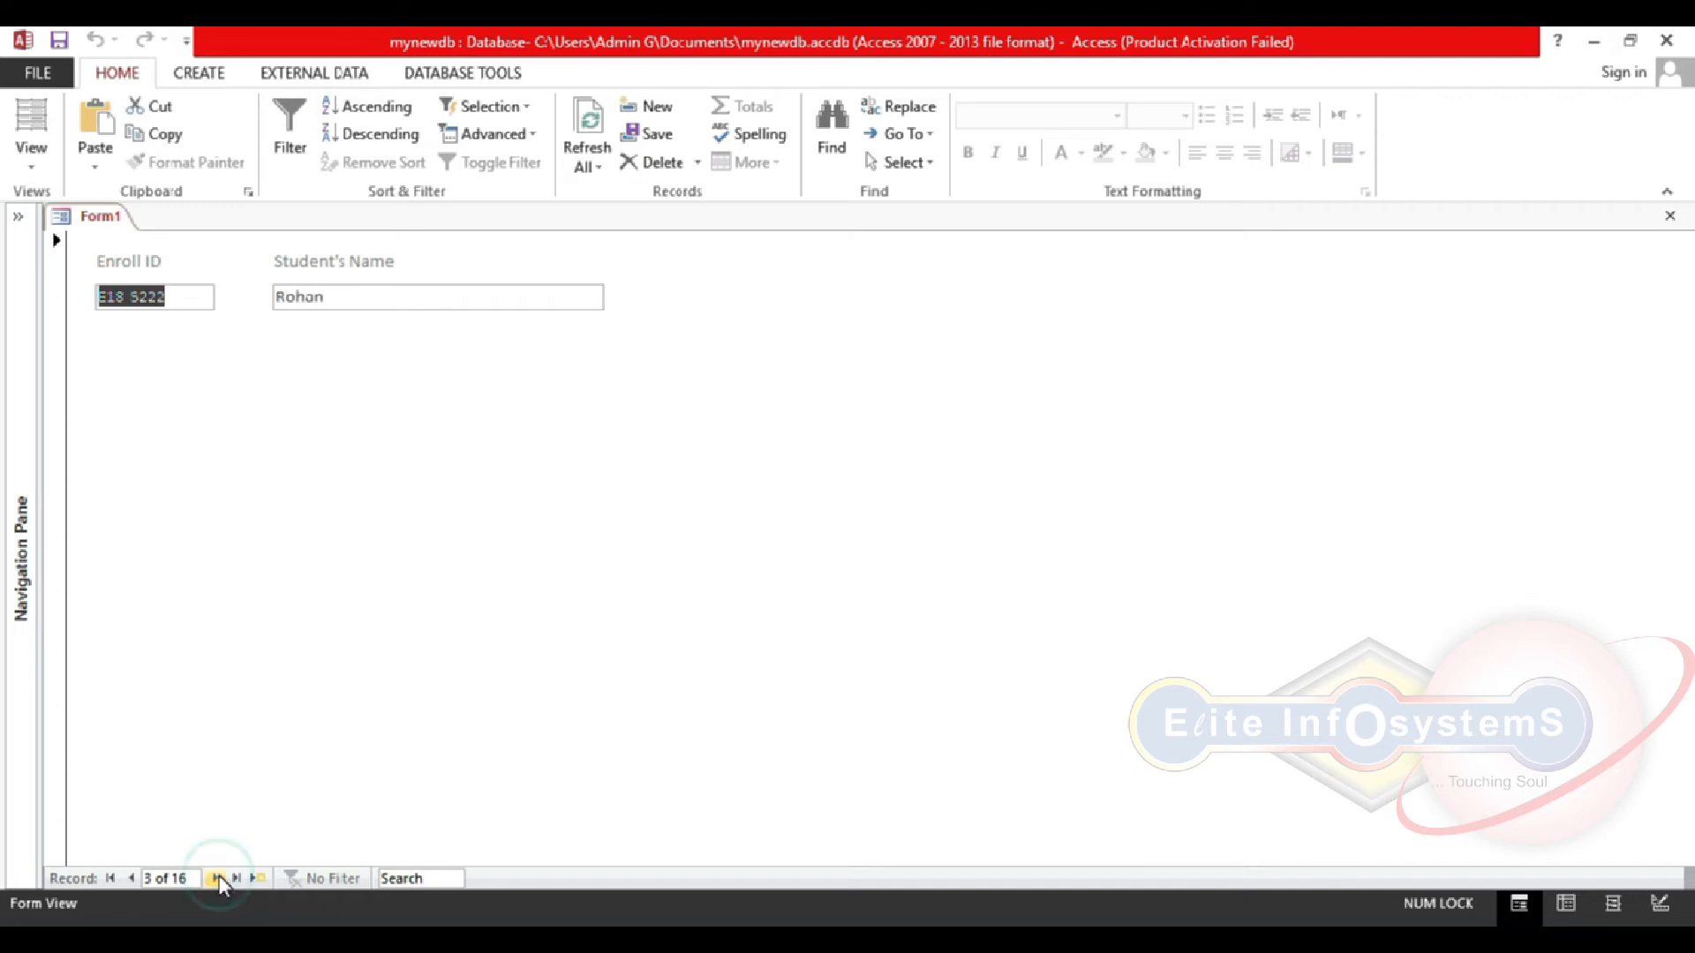
pyautogui.click(217, 878)
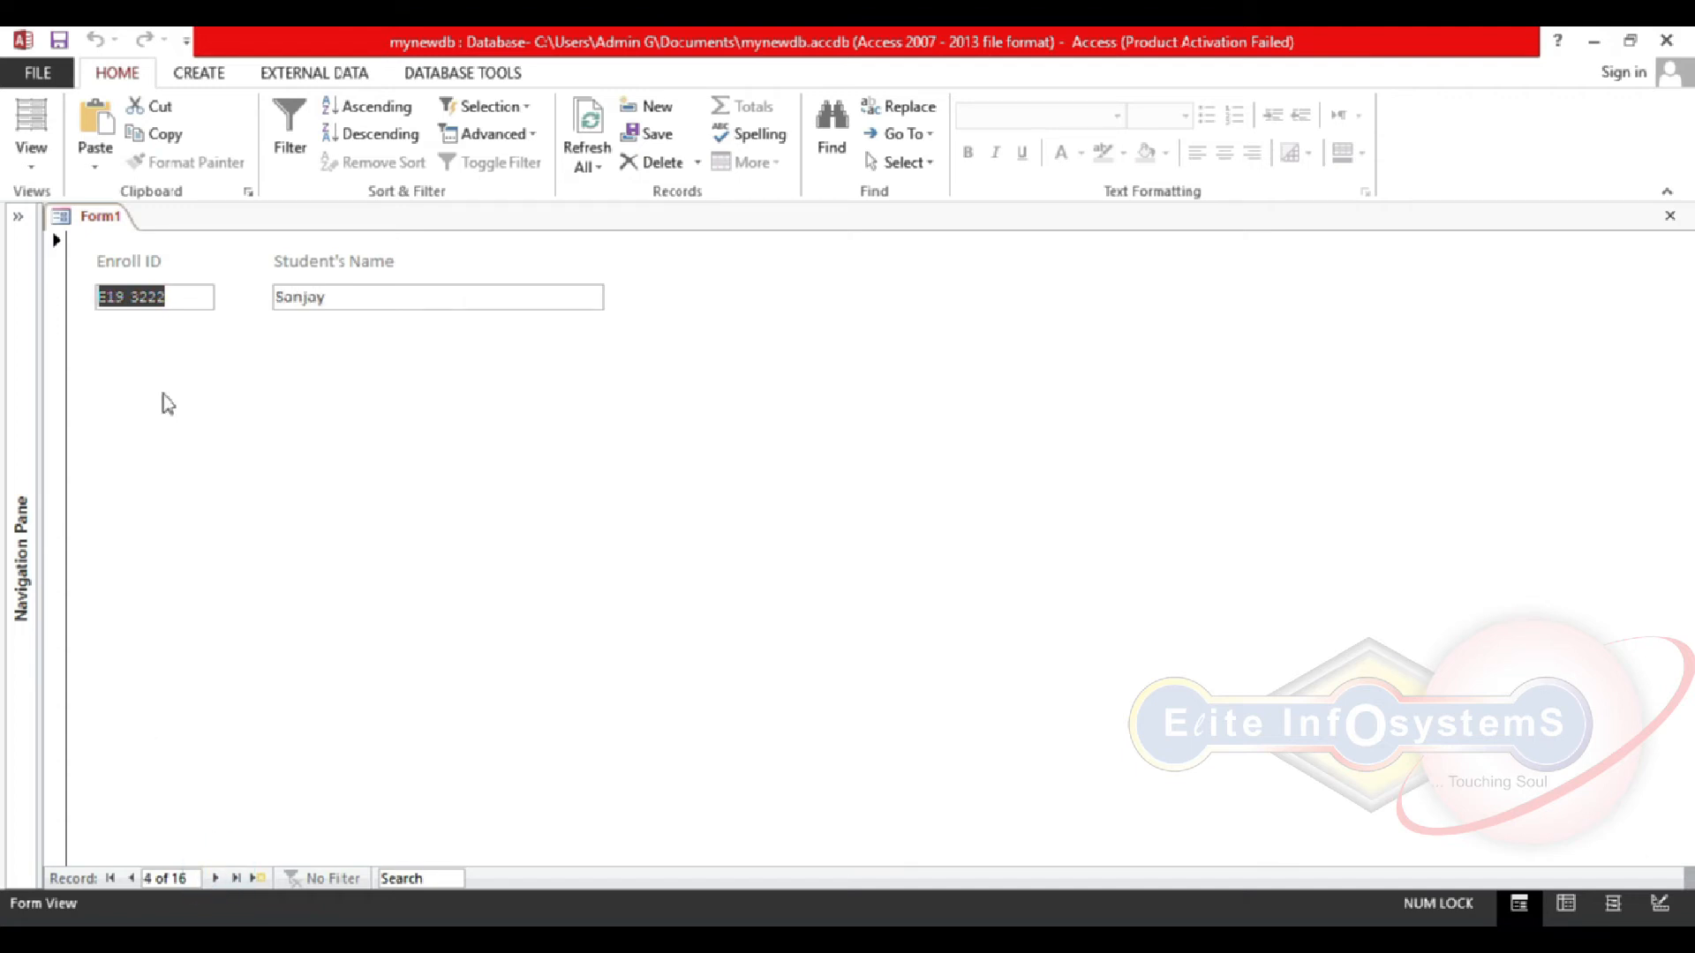
pyautogui.click(31, 141)
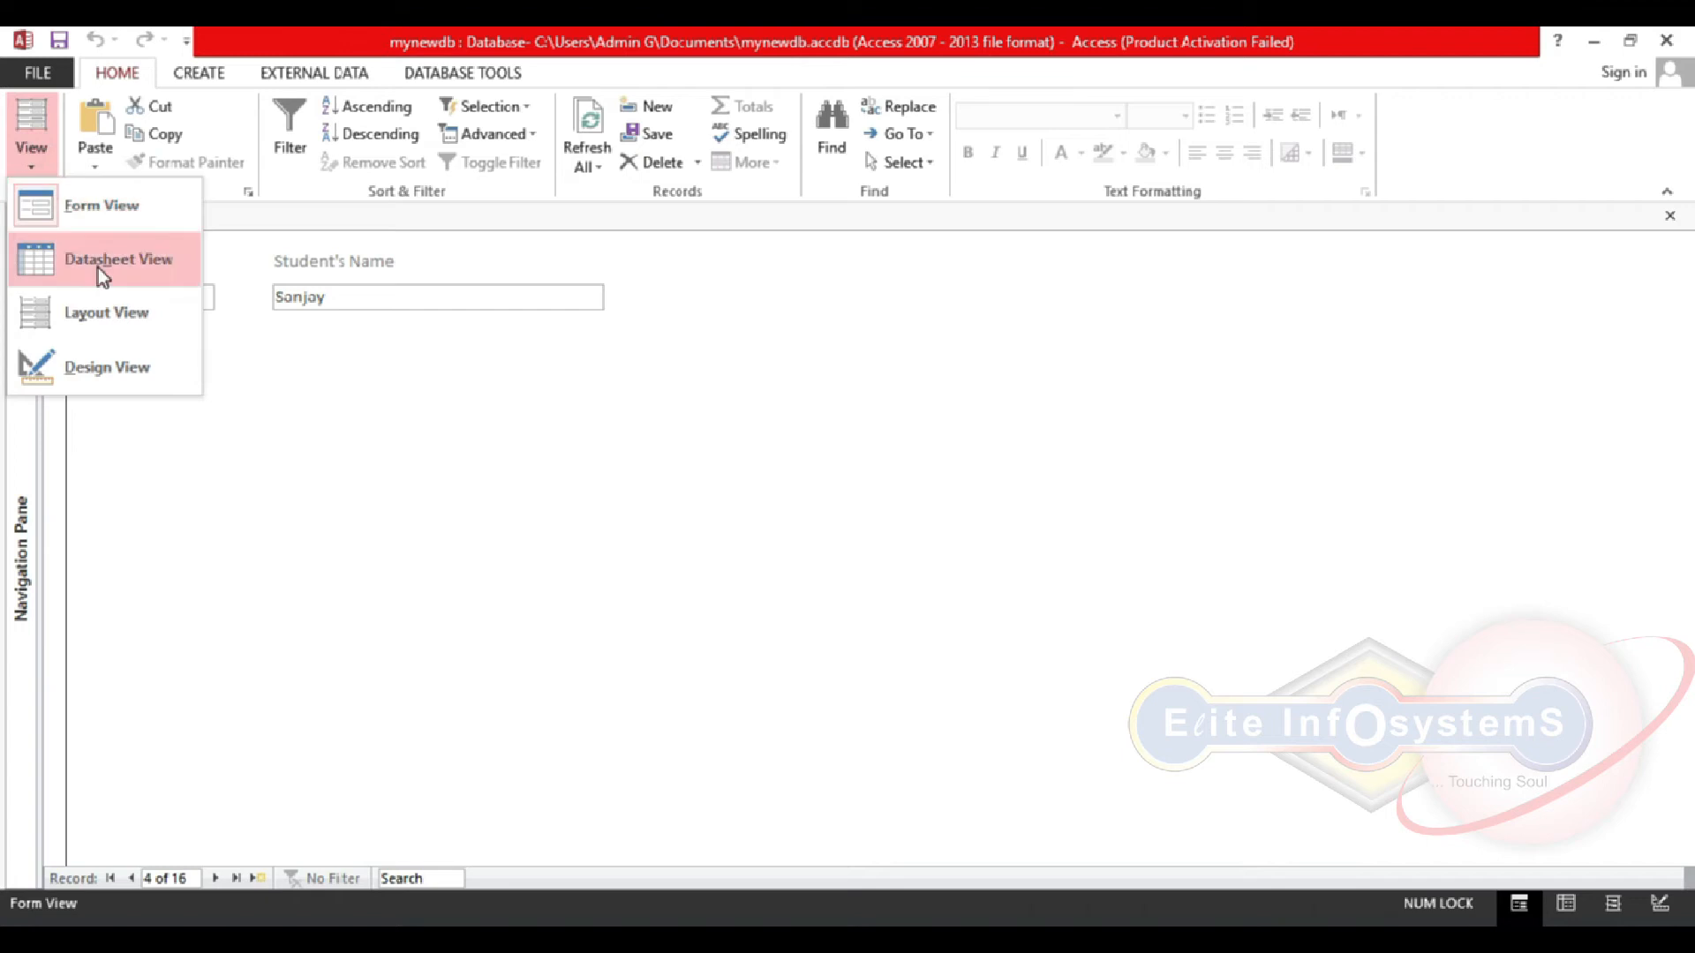
pyautogui.click(102, 370)
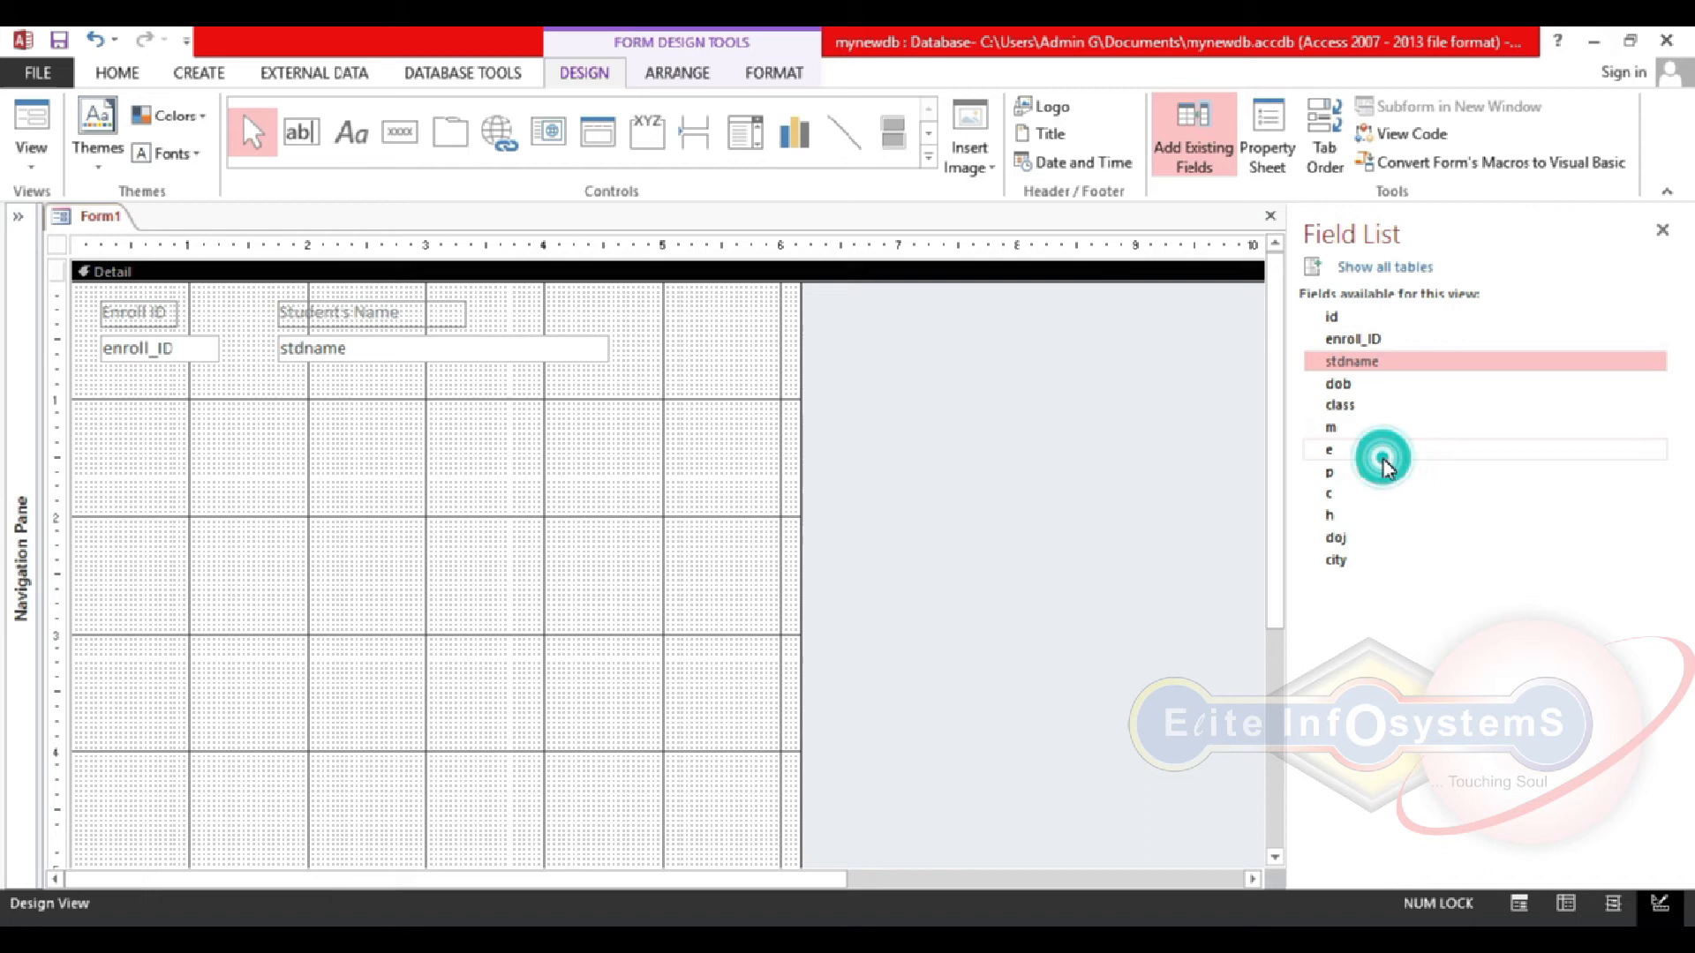
# Step: Move both text boxes and their labels down together until the labels start at about 0.75 on the vertical ruler
pyautogui.moveTo(627, 417); pyautogui.dragTo(147, 372)
pyautogui.click(288, 310)
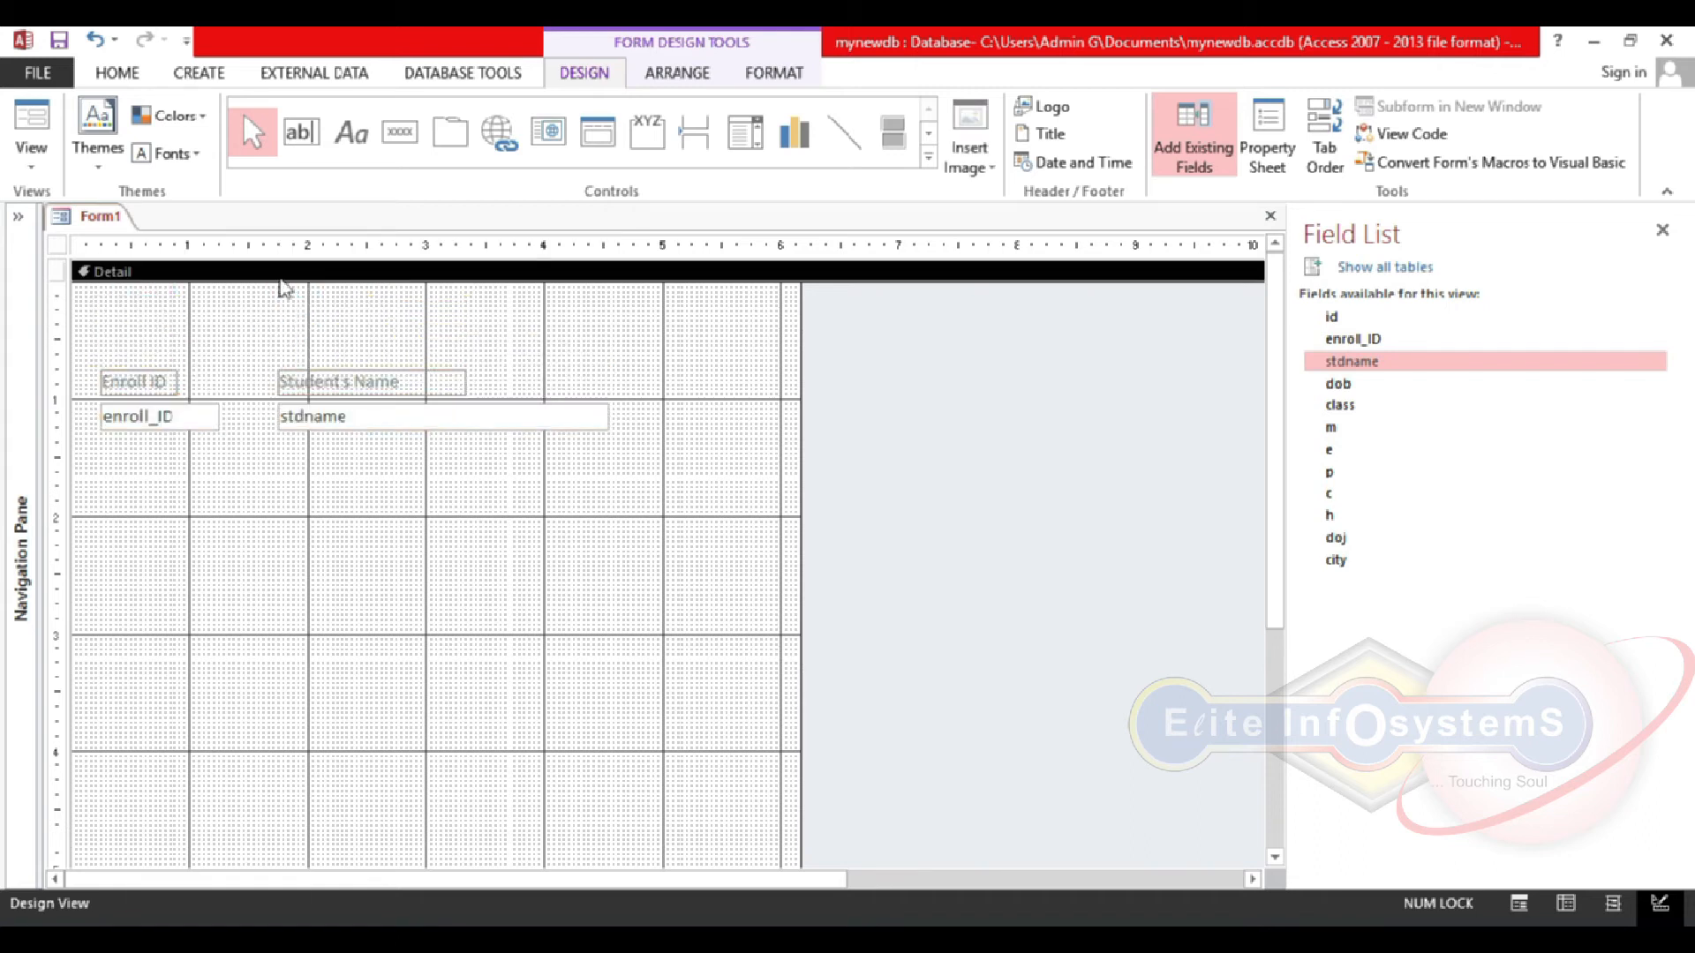
pyautogui.click(351, 137)
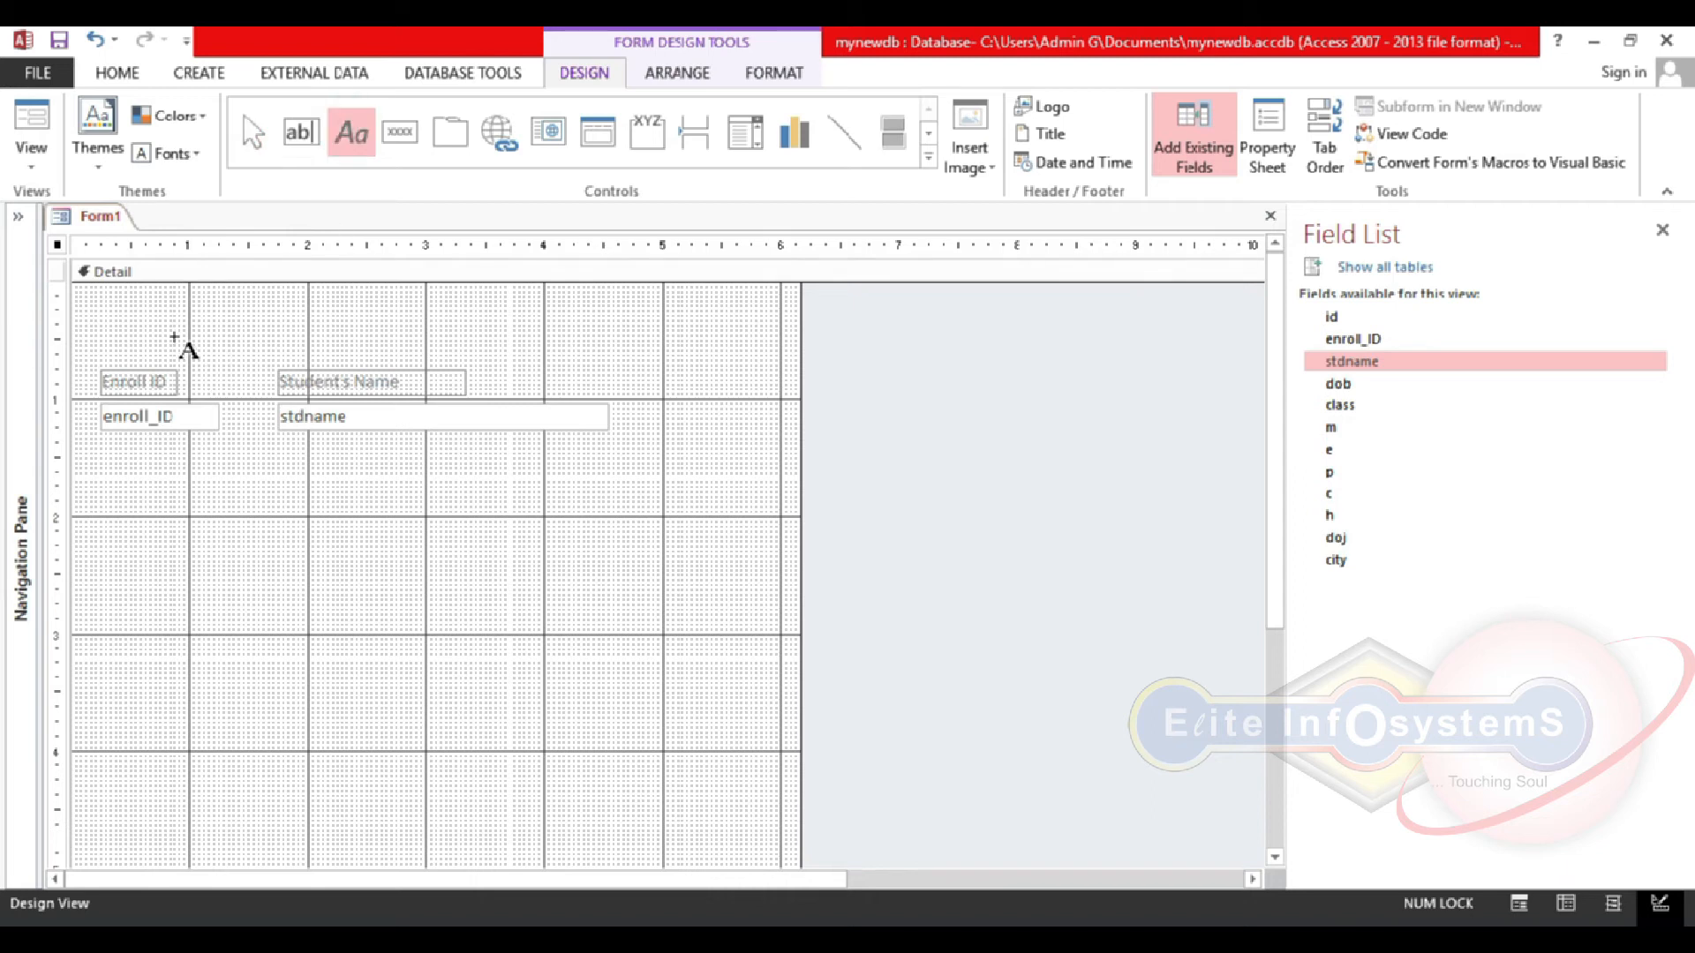
pyautogui.click(168, 309)
pyautogui.write("Student's Reiste")
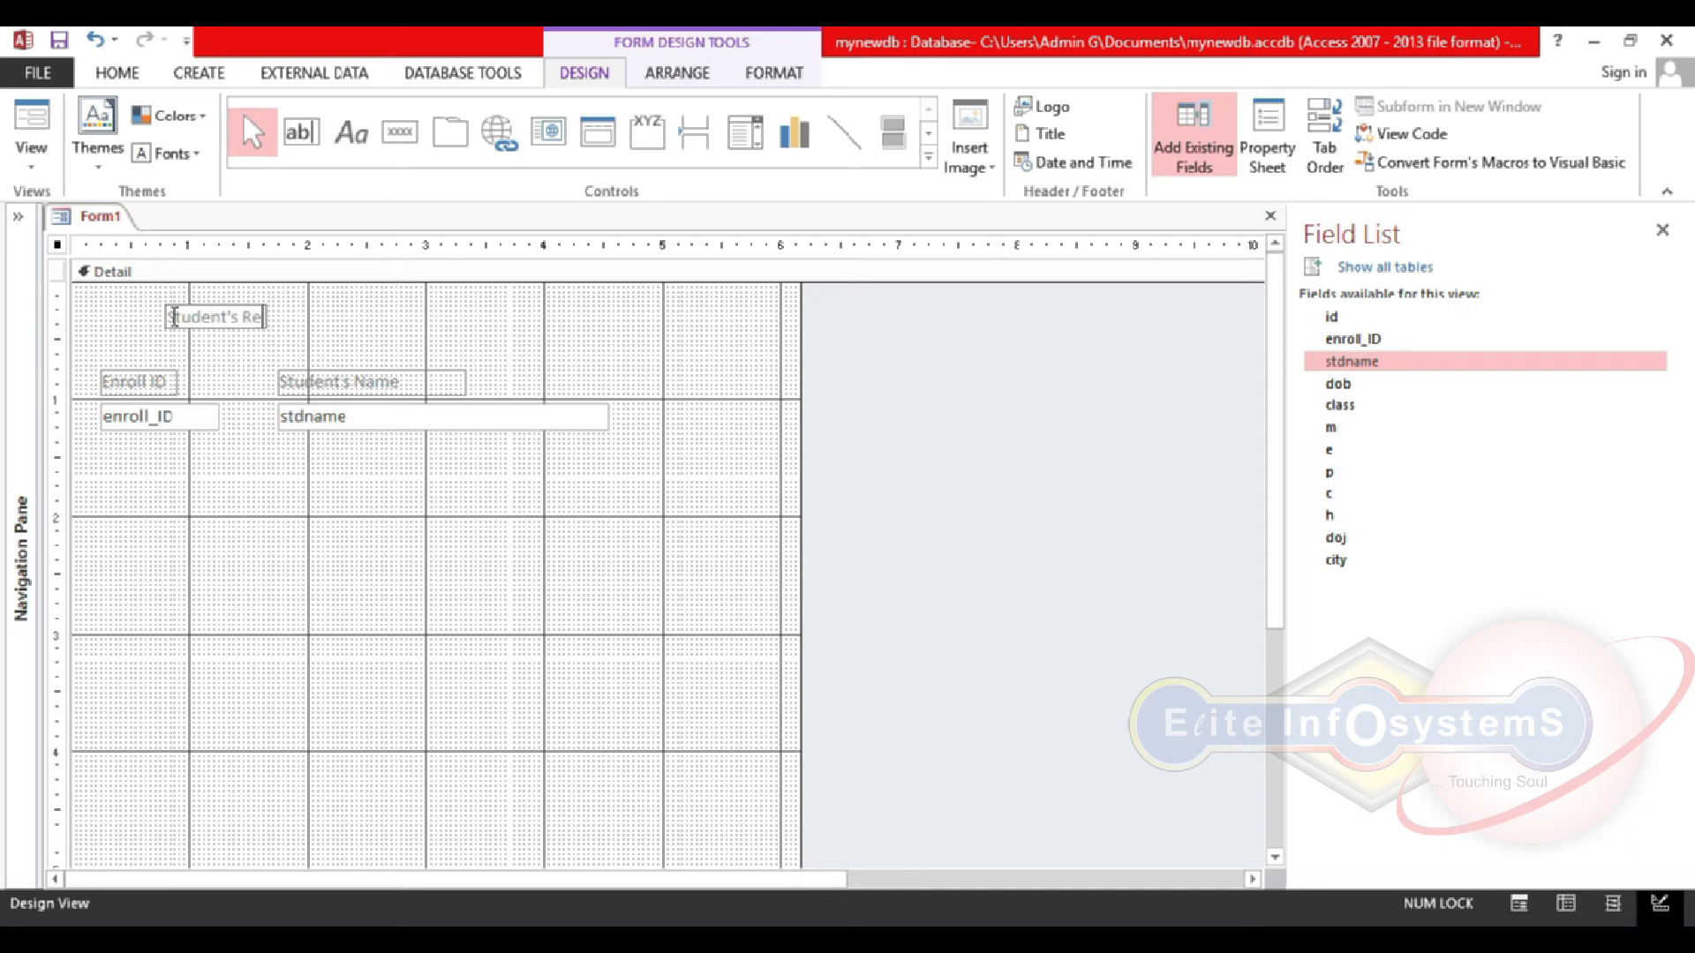
pyautogui.press('BackSpace')
pyautogui.press('BackSpace')
pyautogui.press('BackSpace')
pyautogui.write('stration Form')
pyautogui.press('Escape')
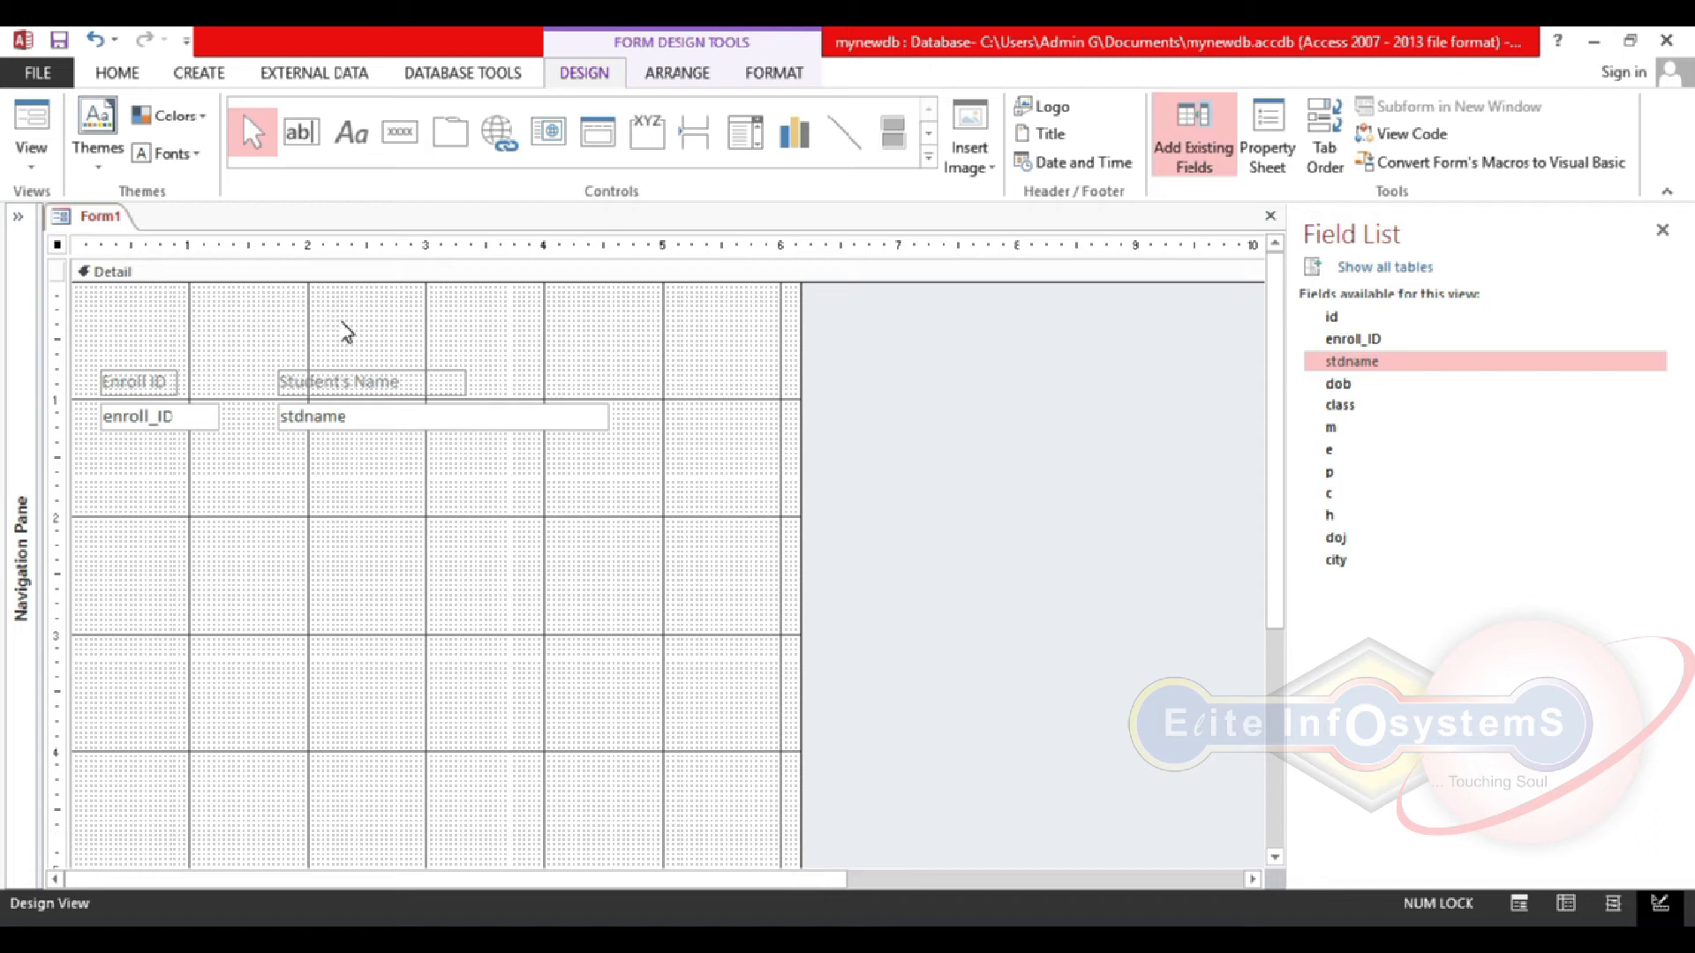
pyautogui.click(369, 314)
# Step: Add a label reading Student's Registration Form above the fields and stretch it from about 0.8 to 4.1 on the ruler
pyautogui.click(353, 133)
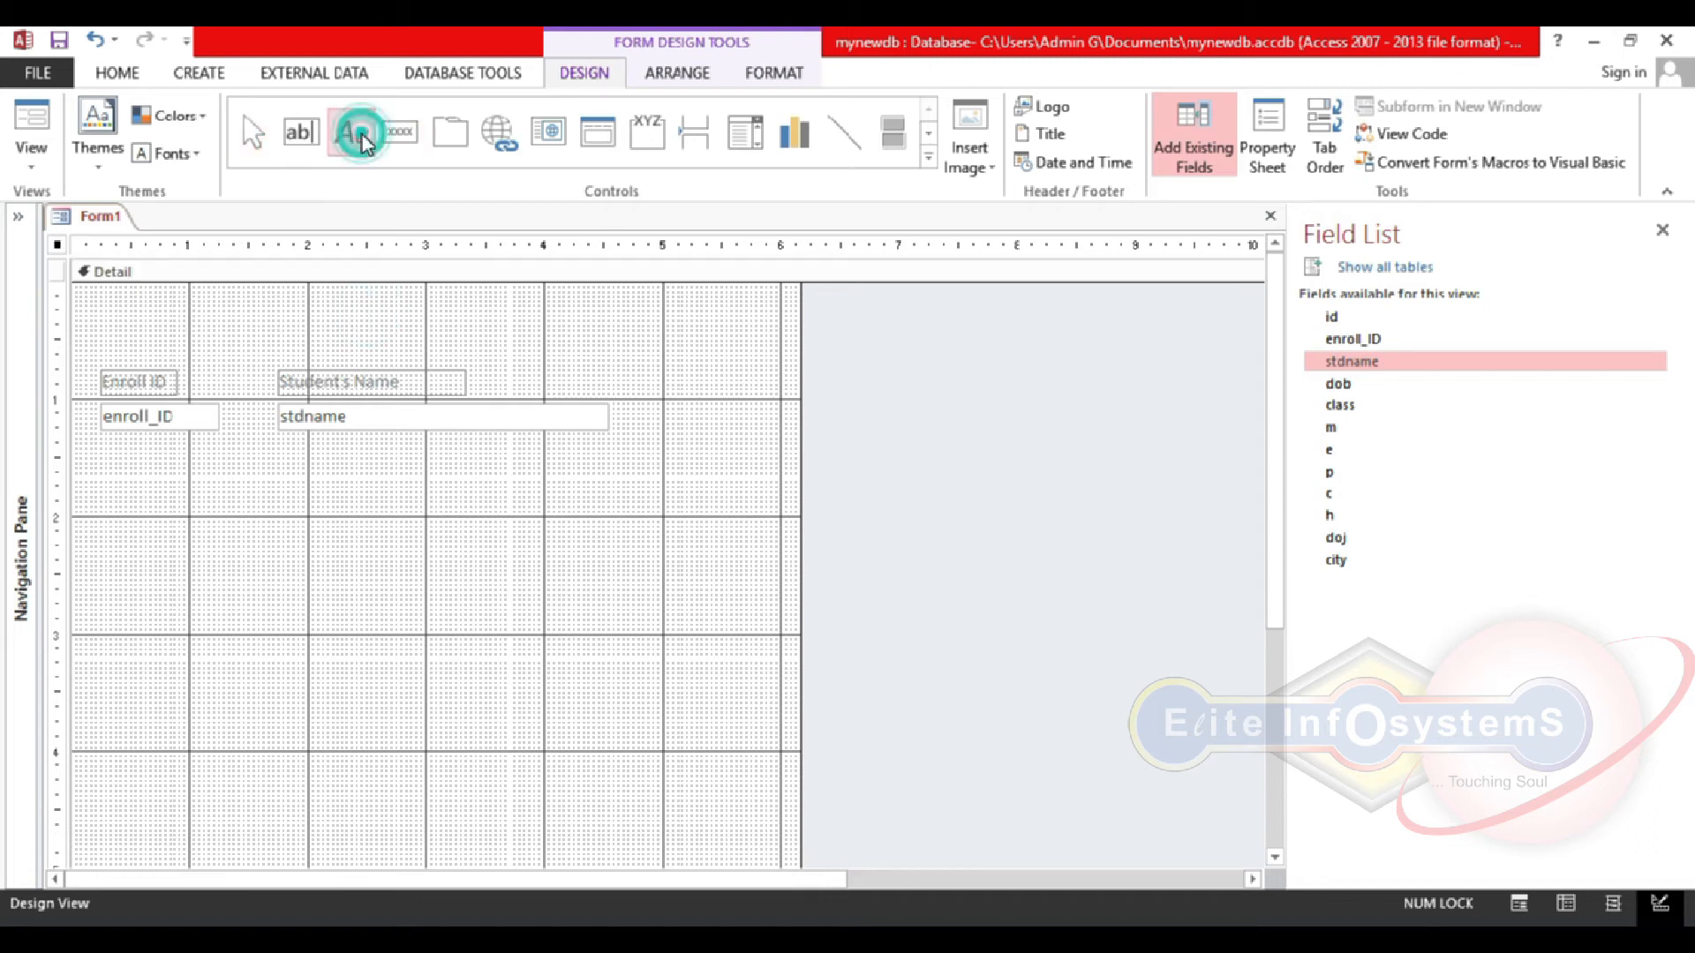
pyautogui.click(218, 301)
pyautogui.write("Student's Registration Fr")
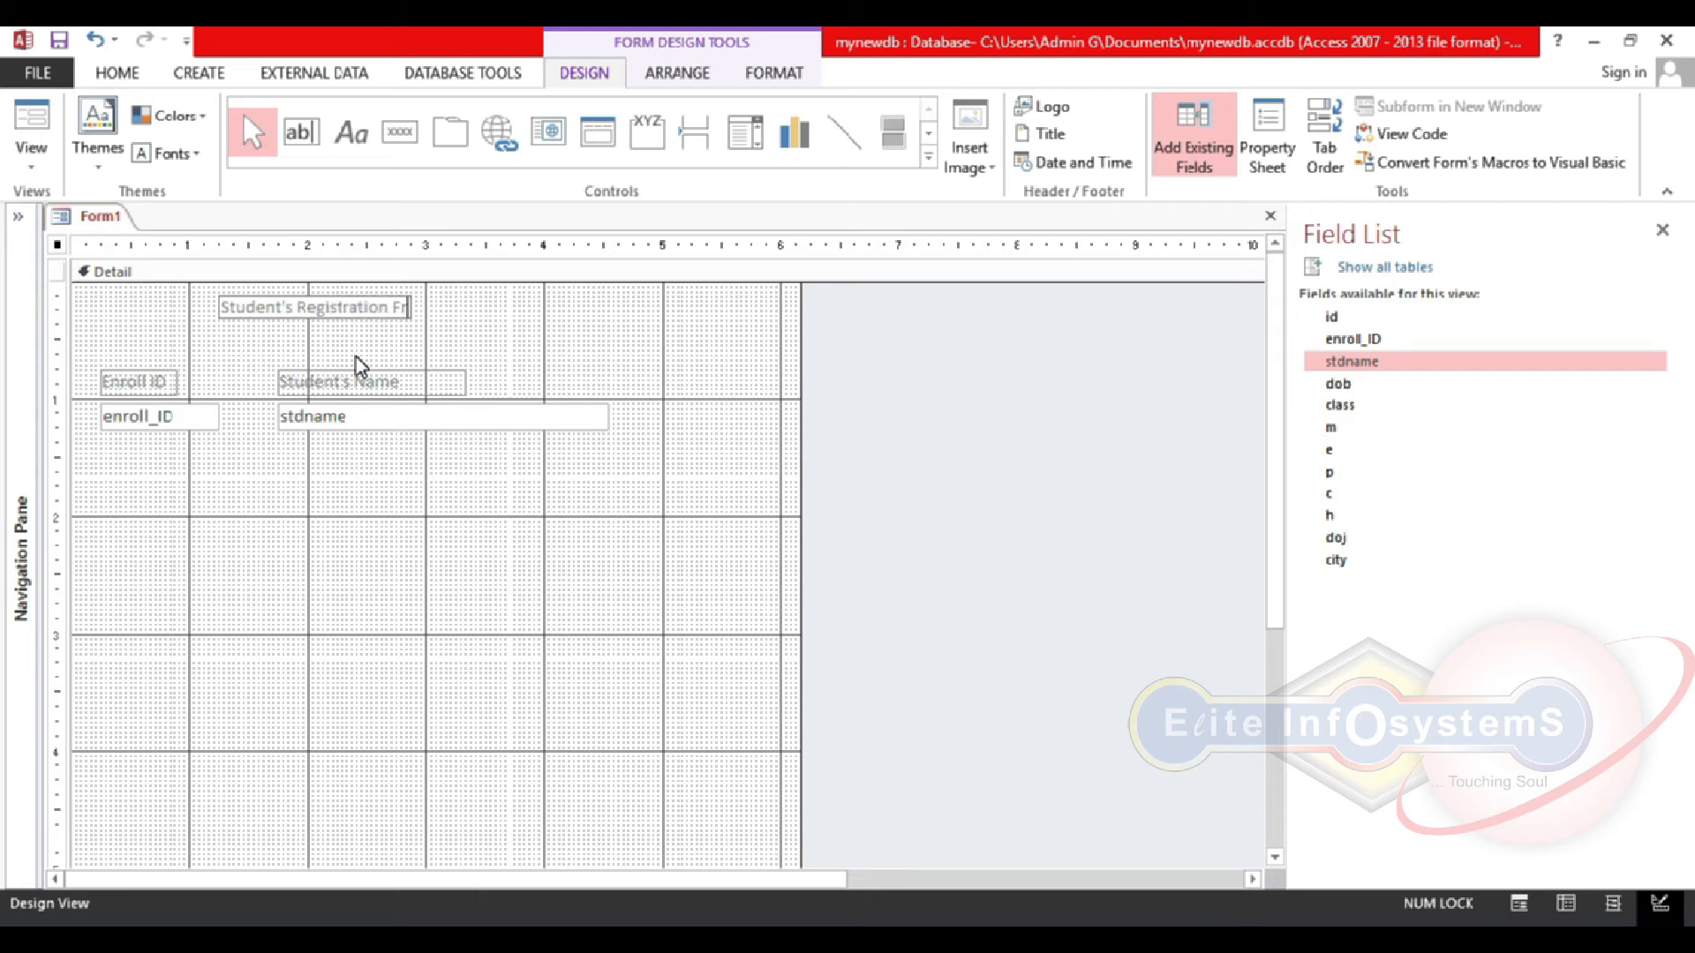
pyautogui.press('BackSpace')
pyautogui.write('orm')
pyautogui.click(468, 361)
pyautogui.click(423, 320)
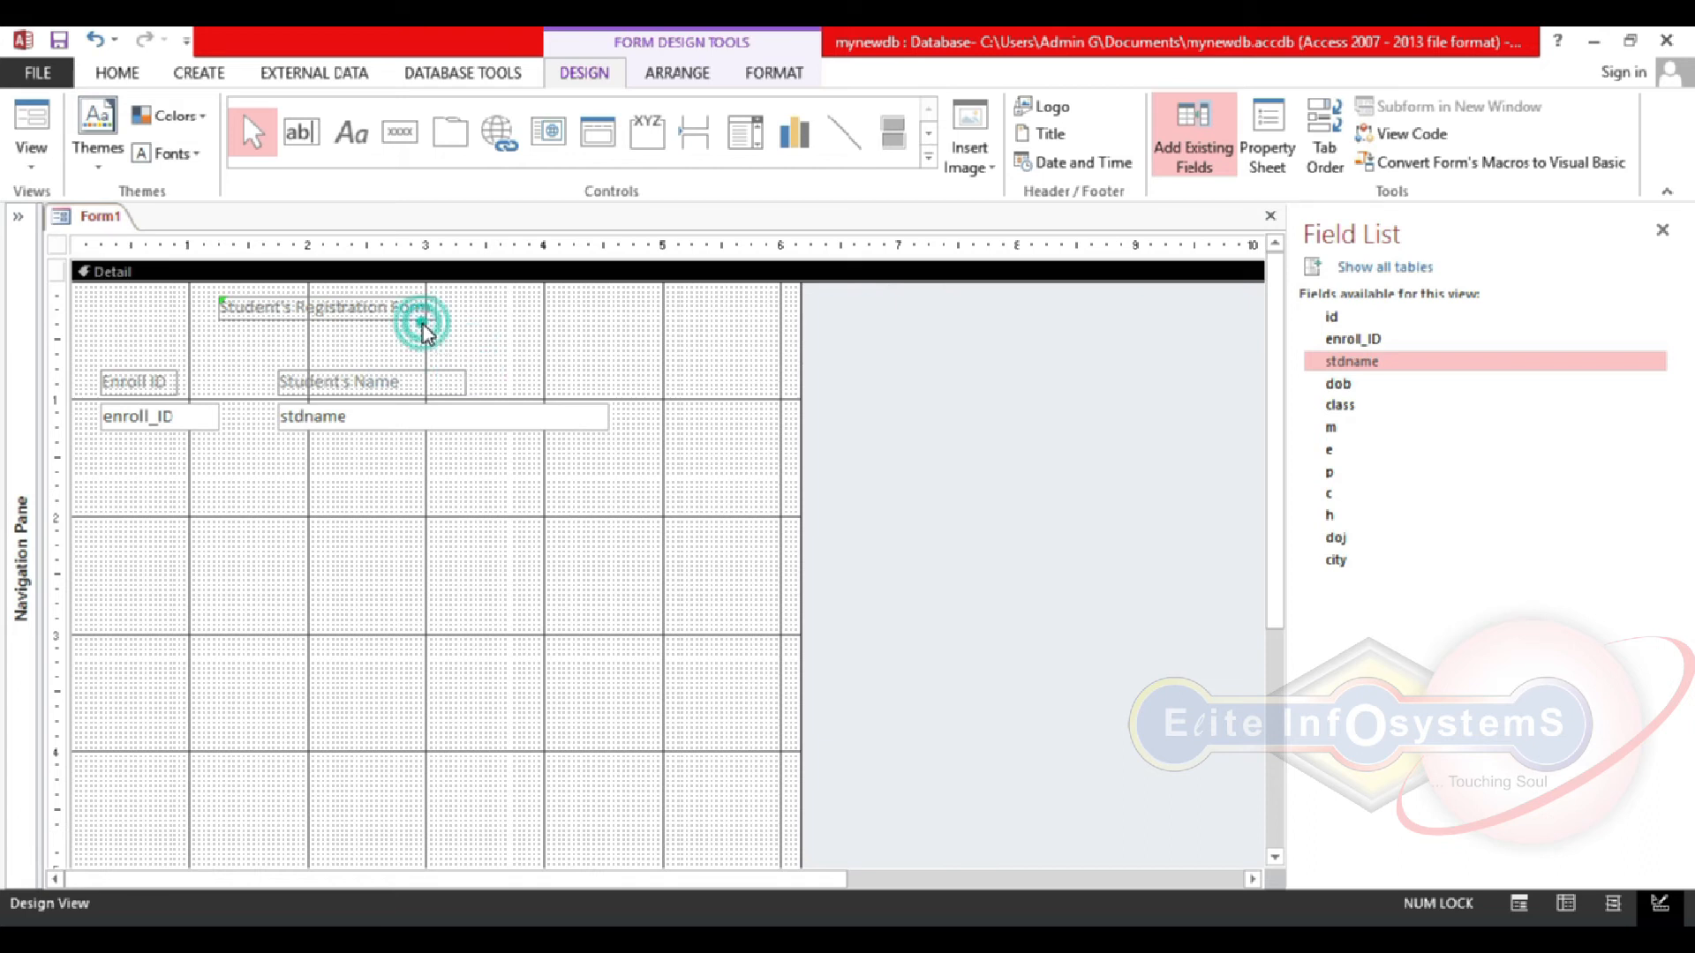
pyautogui.moveTo(422, 320); pyautogui.dragTo(556, 318)
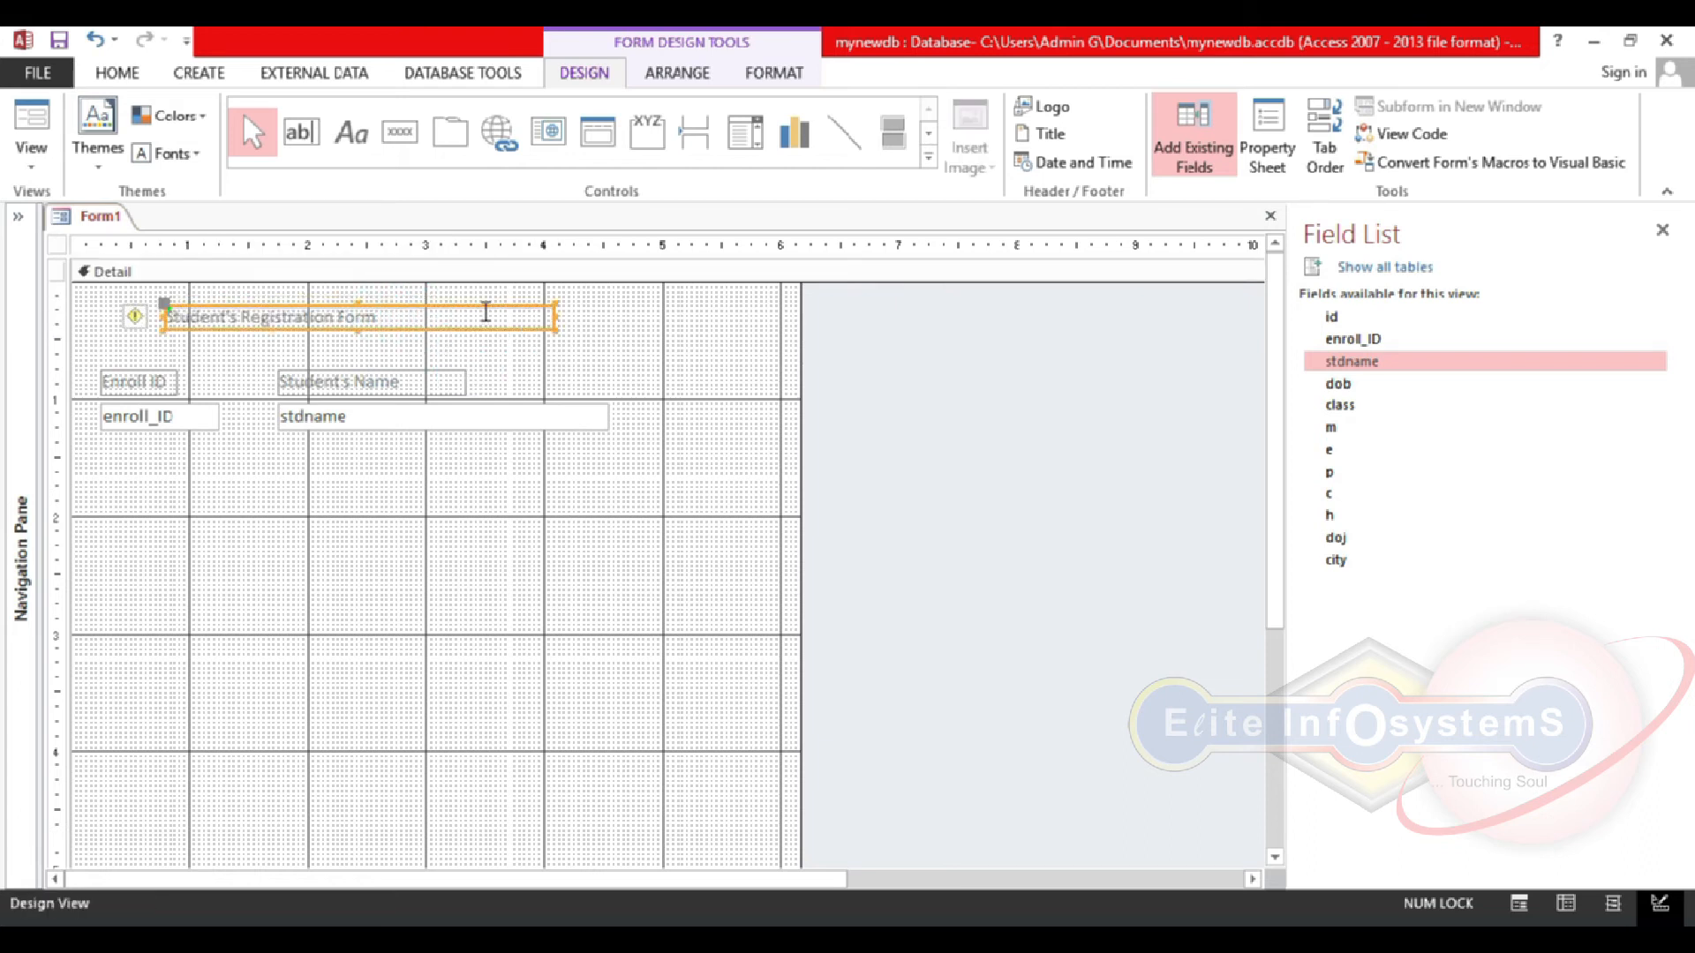
# Step: Make the Student's Registration Form label slightly taller and format its text in red at size 20
pyautogui.moveTo(360, 331); pyautogui.dragTo(358, 341)
pyautogui.click(389, 305)
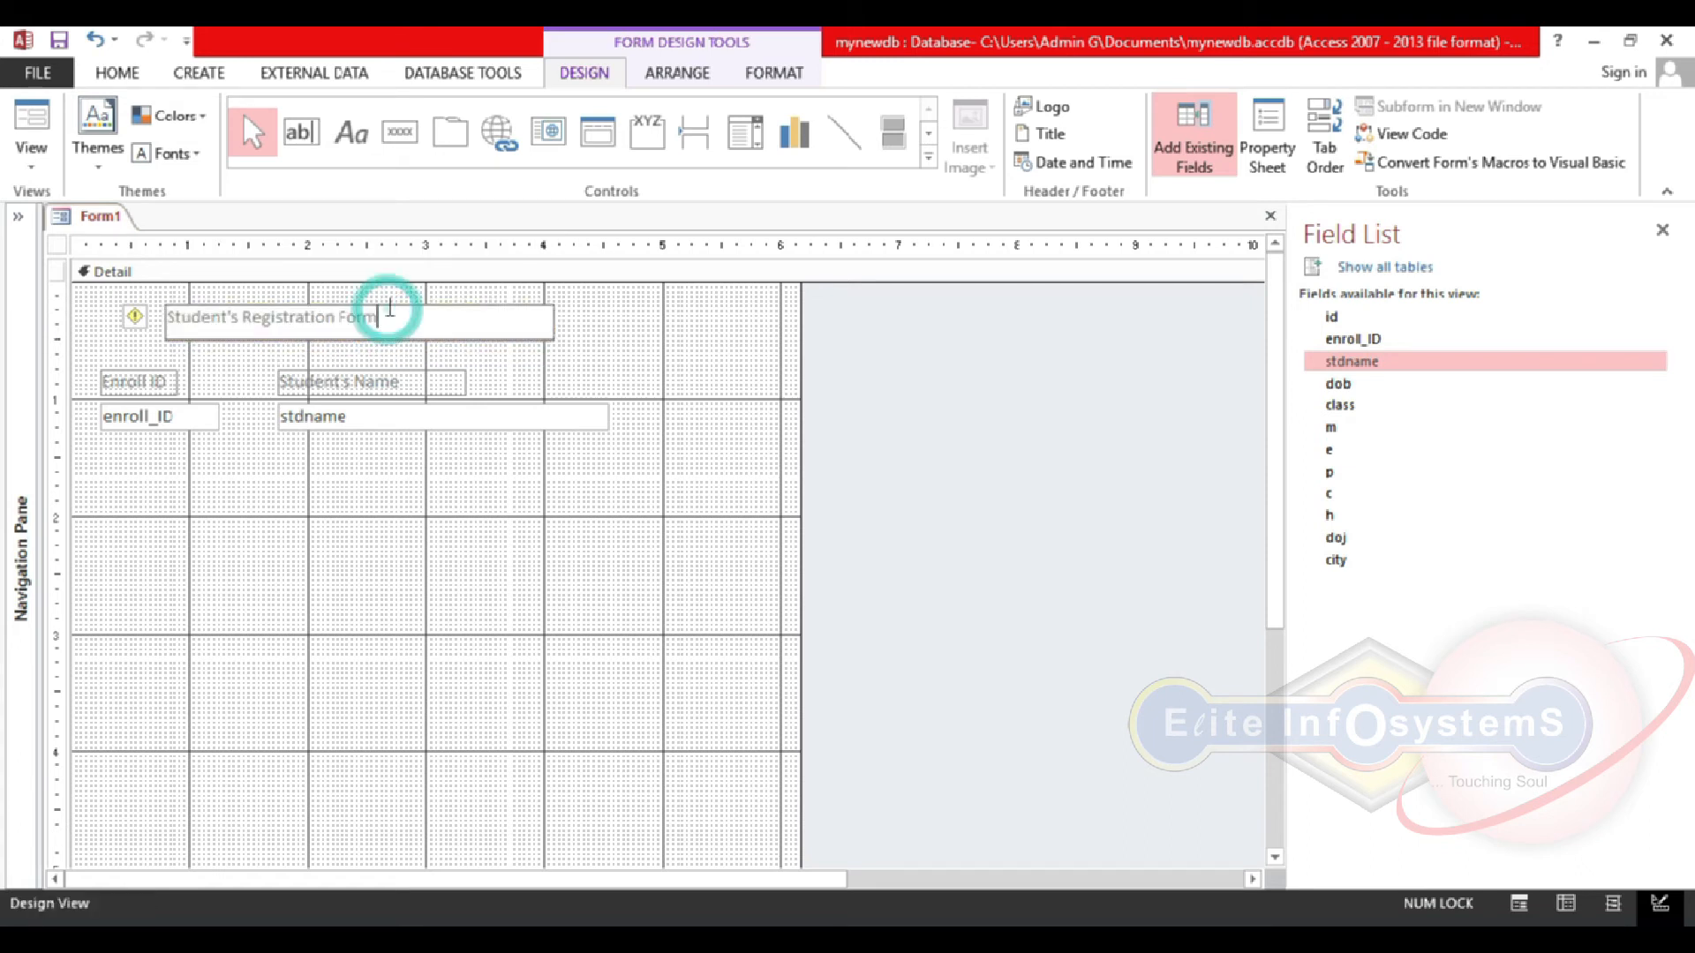
pyautogui.click(380, 307)
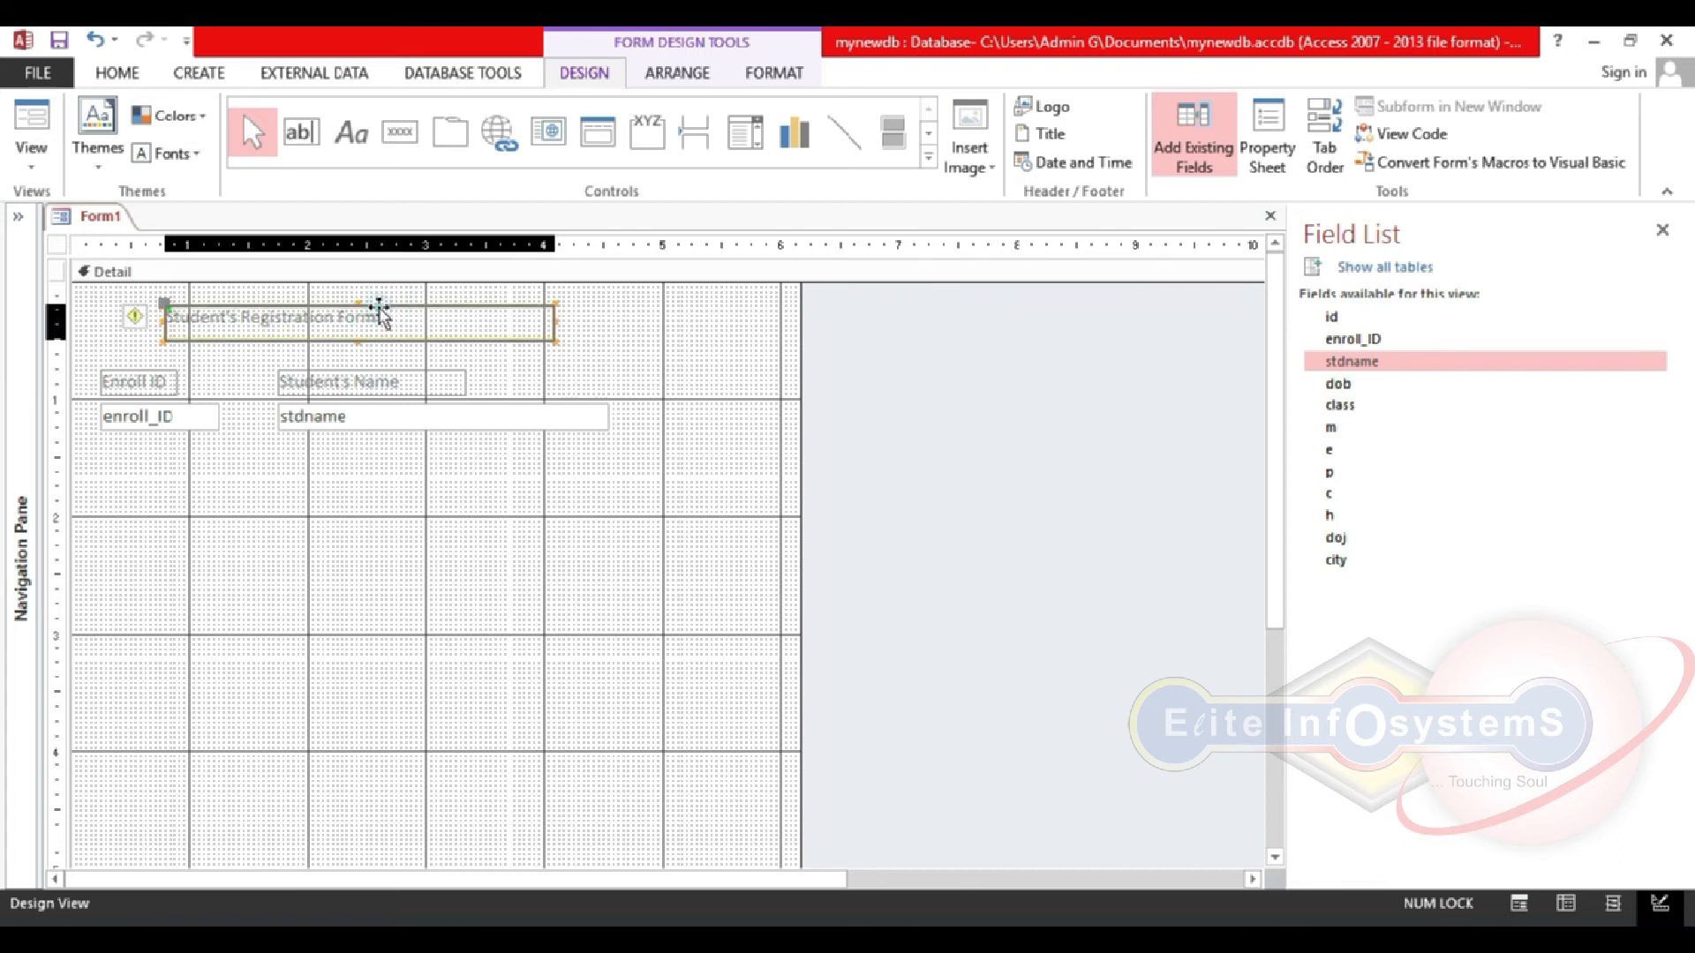
pyautogui.click(760, 78)
pyautogui.click(267, 155)
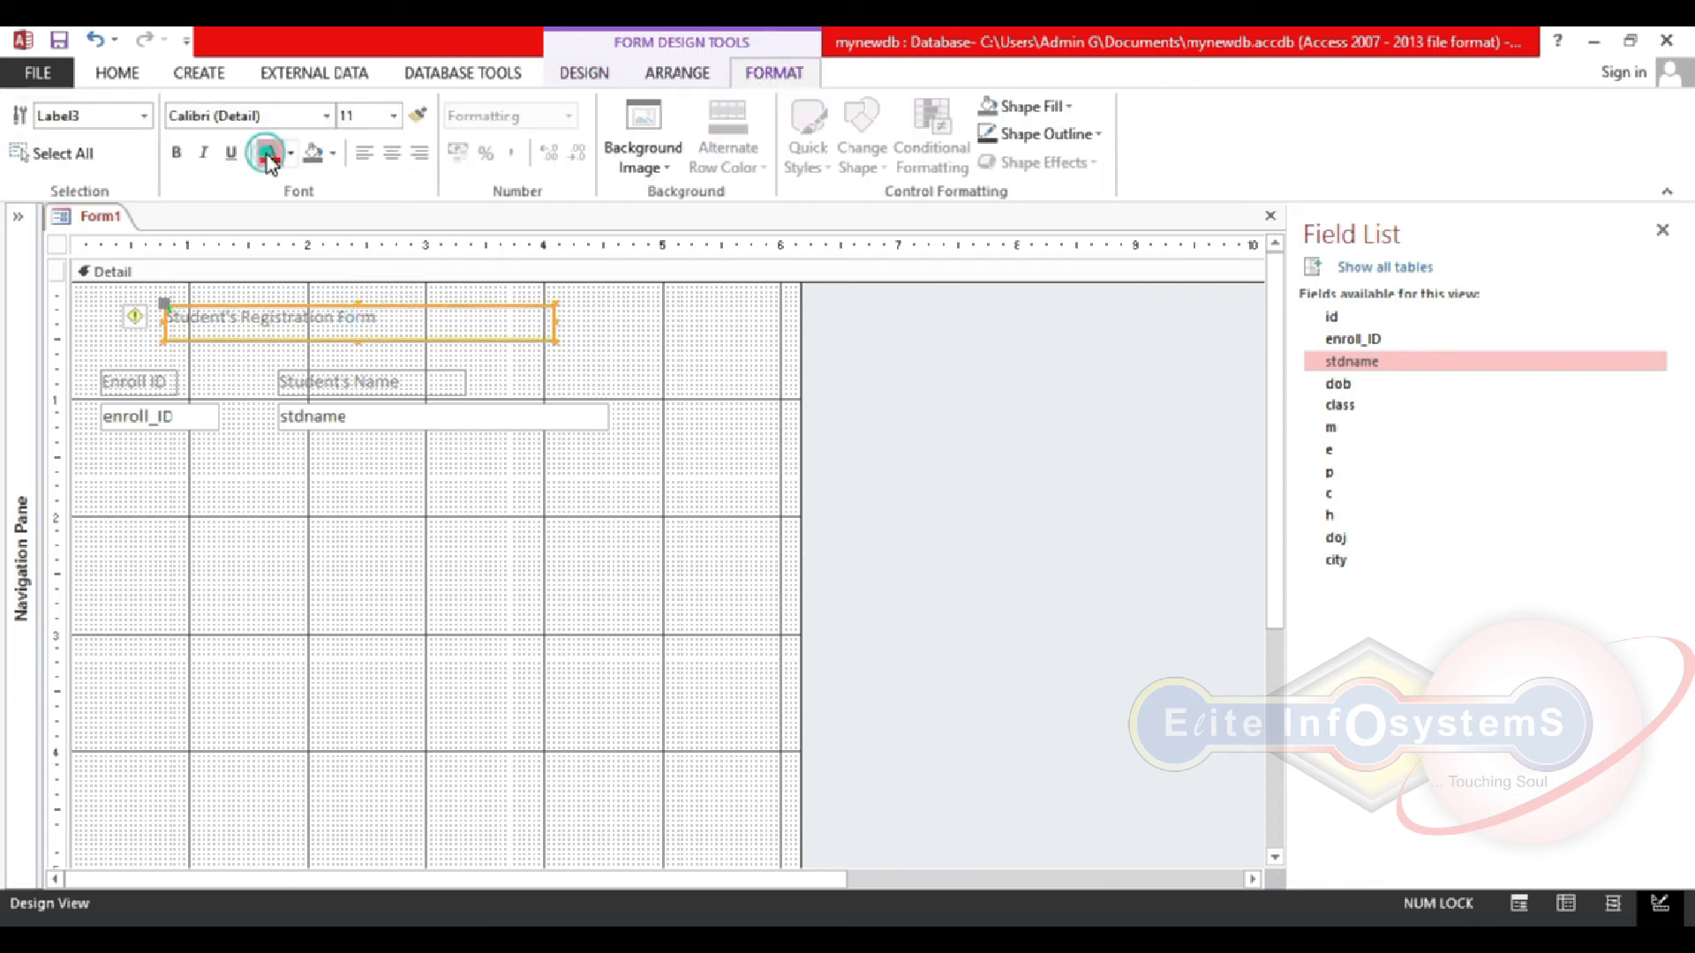
pyautogui.click(393, 116)
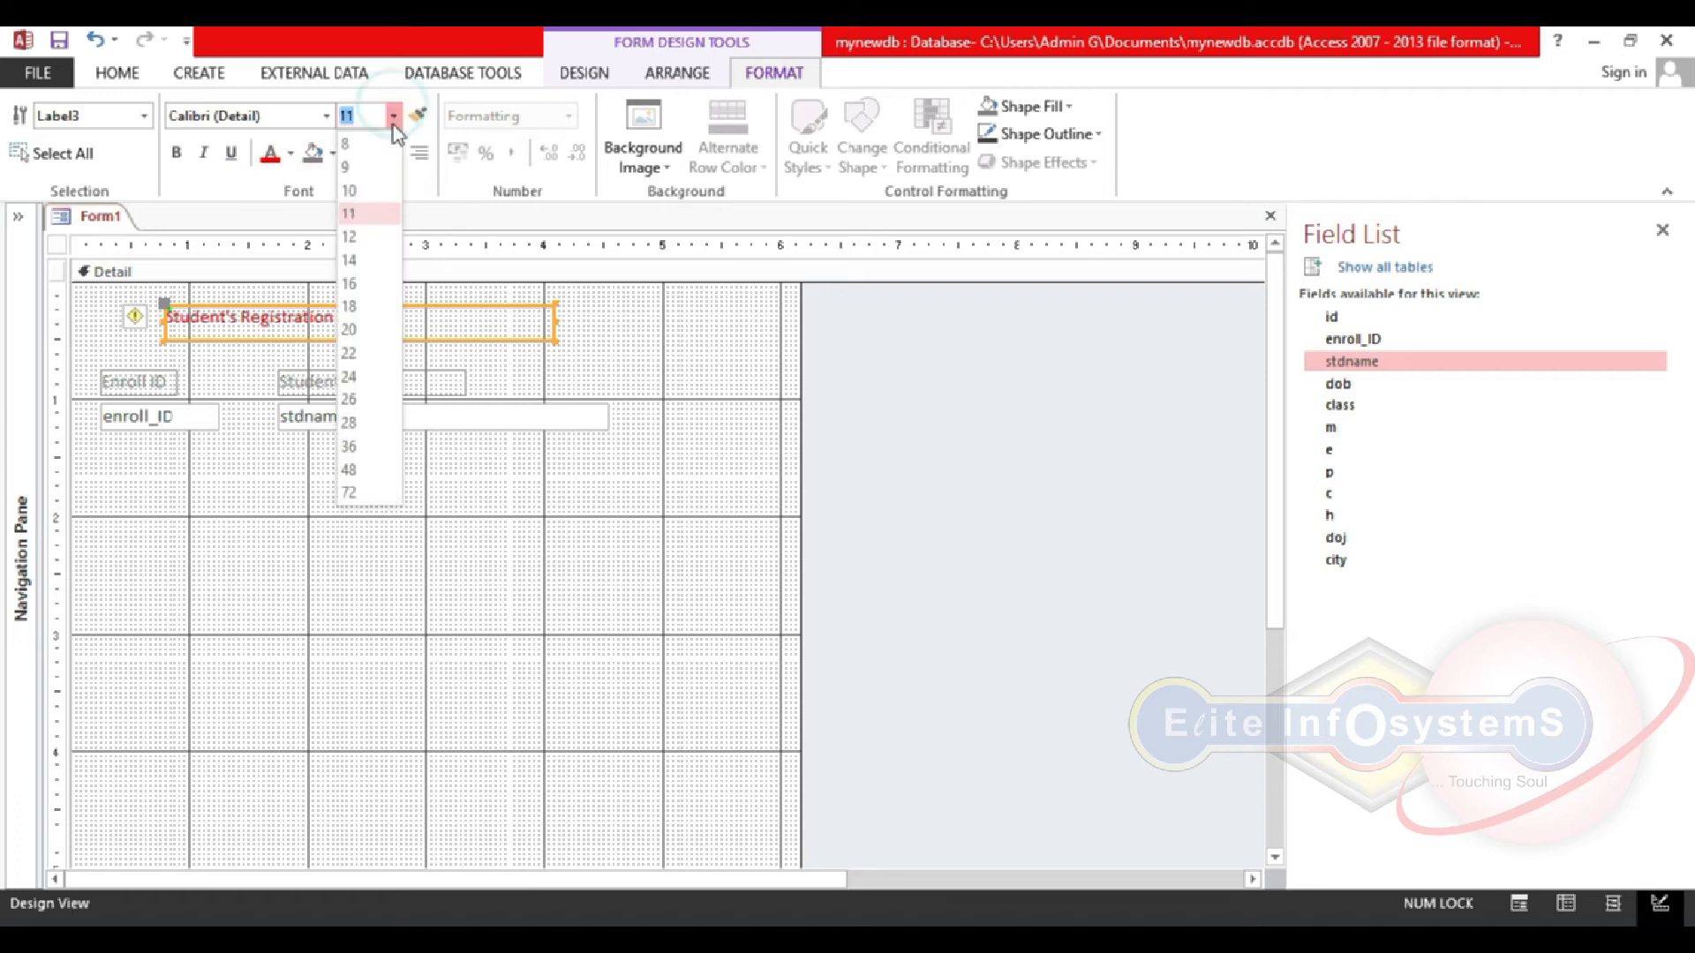
pyautogui.click(353, 331)
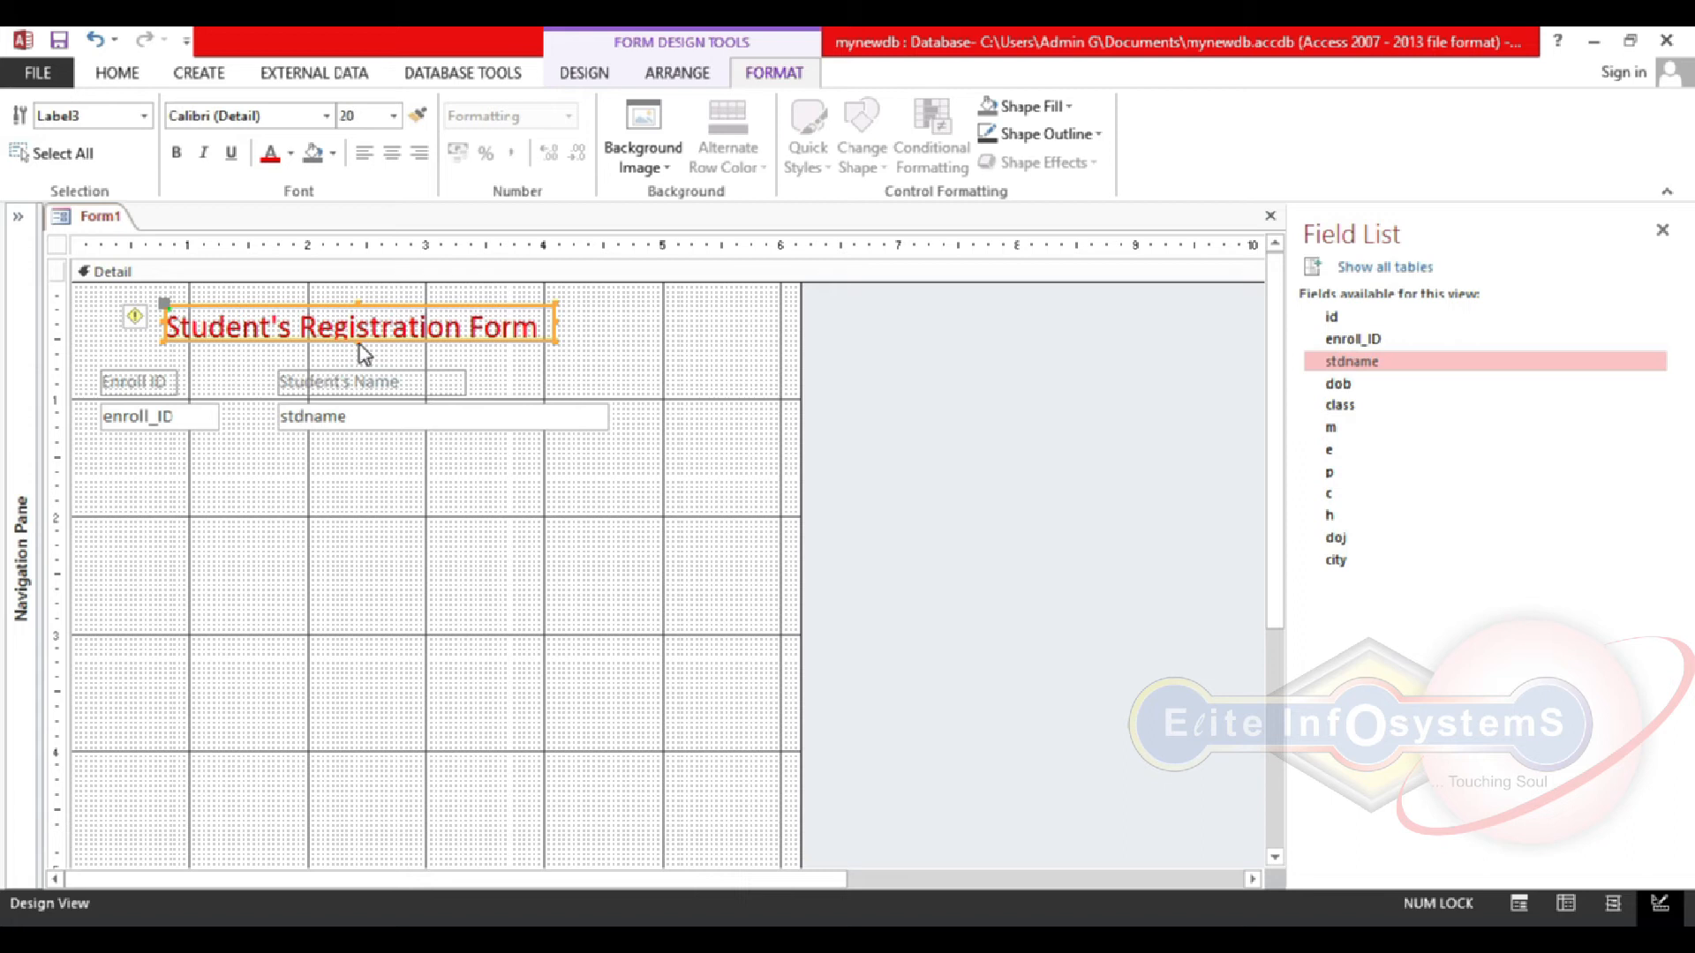
# Step: Move the title label to start at about 0.5 on the ruler, widen it to about 4.7, and center its text
pyautogui.click(358, 346)
pyautogui.moveTo(348, 310); pyautogui.dragTo(316, 305)
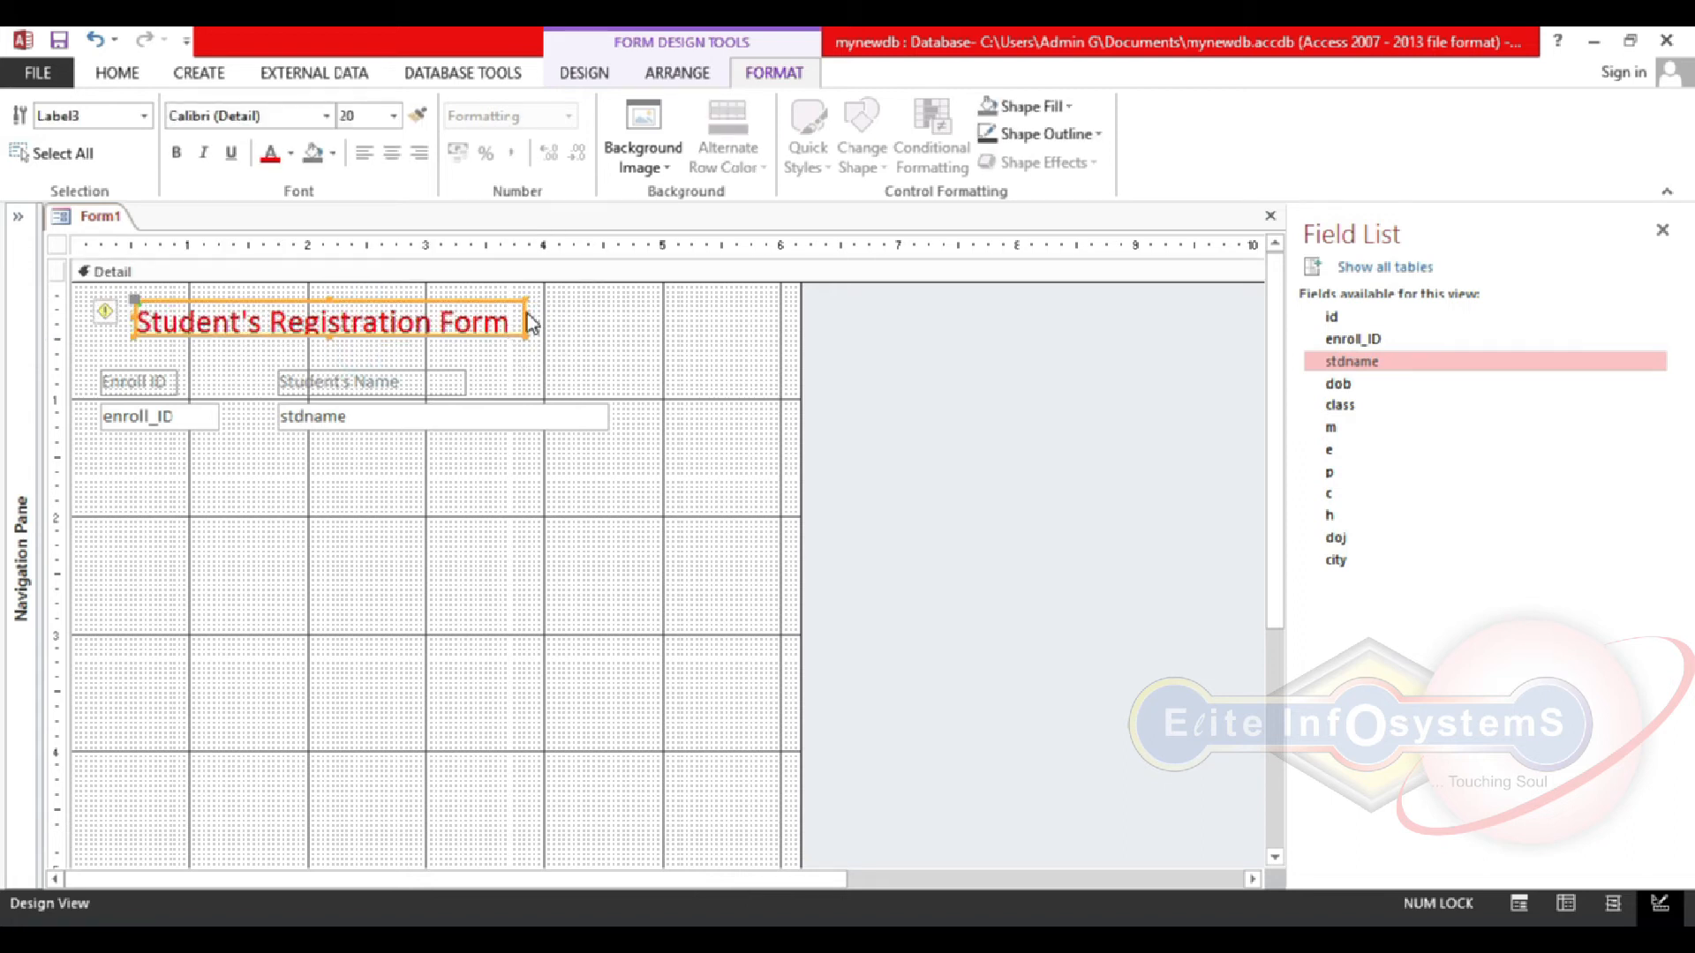
pyautogui.moveTo(527, 323); pyautogui.dragTo(625, 328)
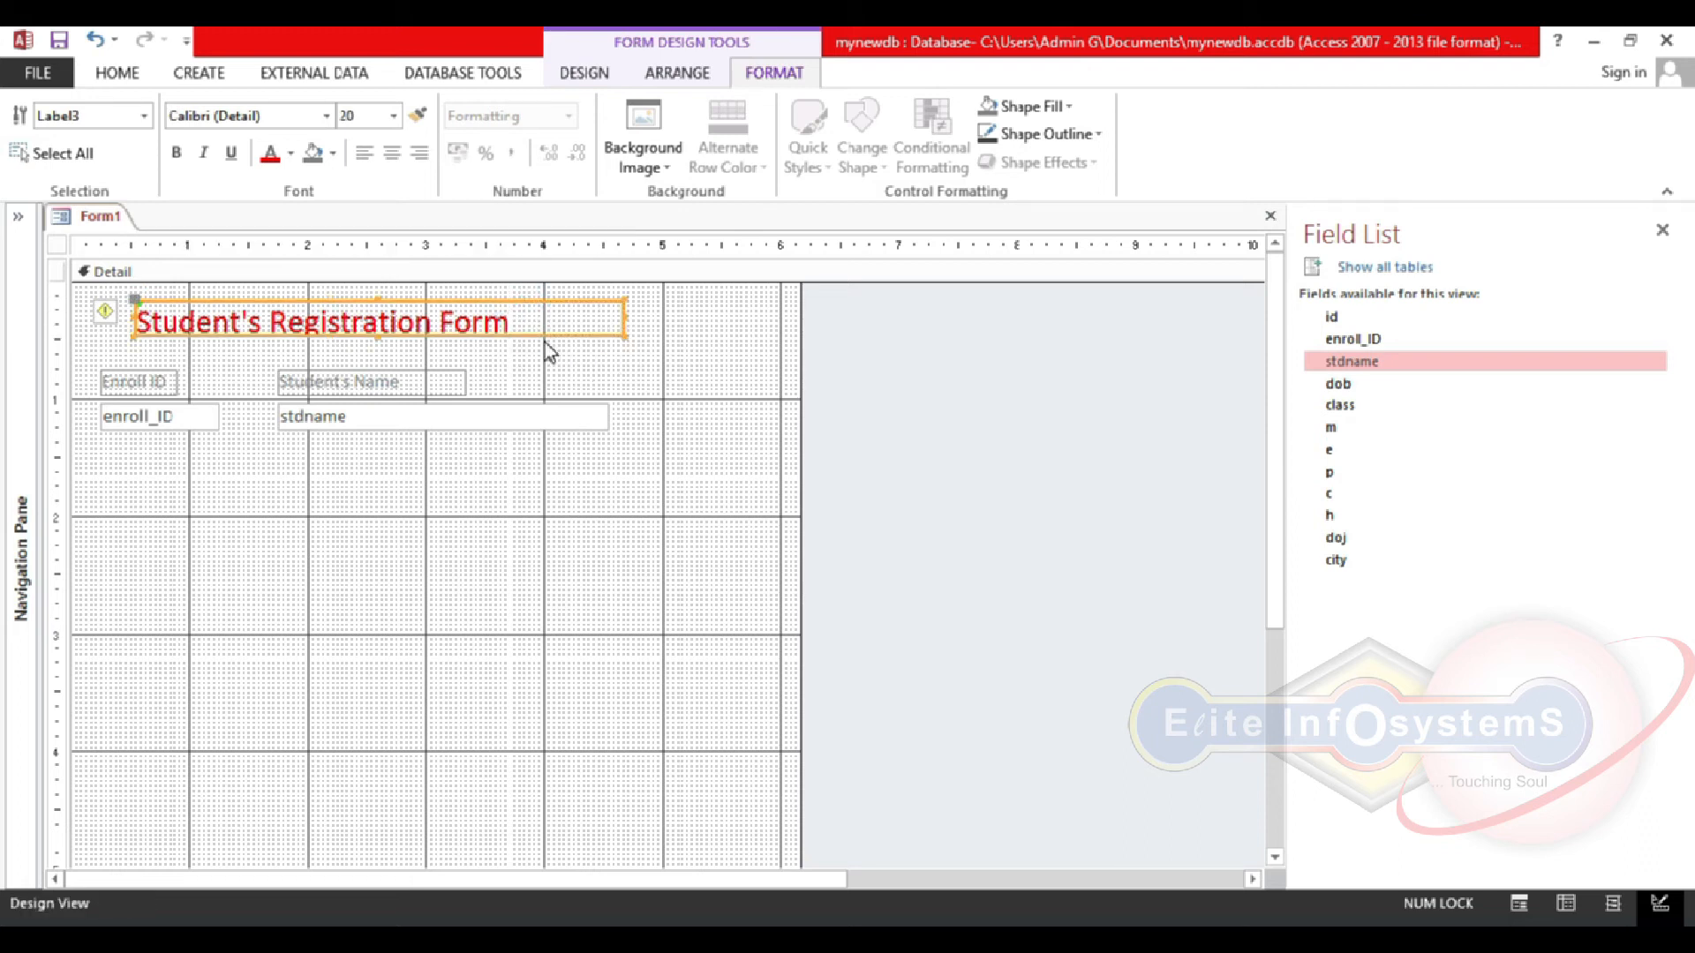
pyautogui.click(393, 154)
pyautogui.click(379, 335)
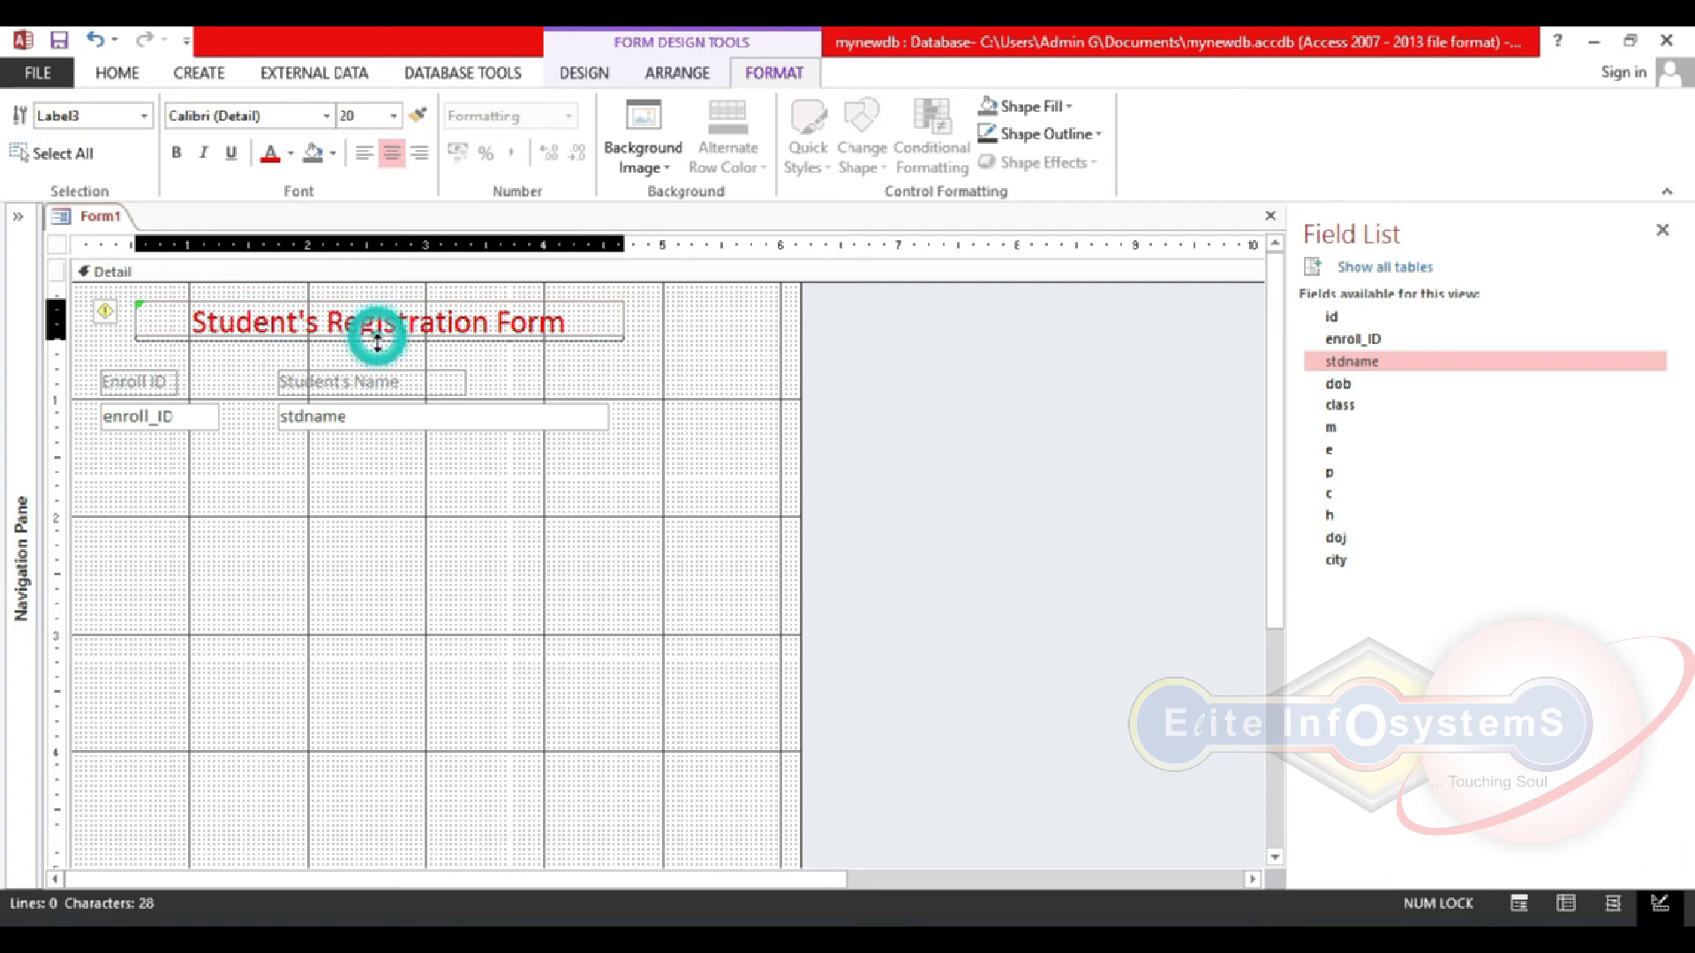
pyautogui.click(639, 355)
# Step: Check the form in Form View and Layout View, and return to Design View
pyautogui.click(591, 71)
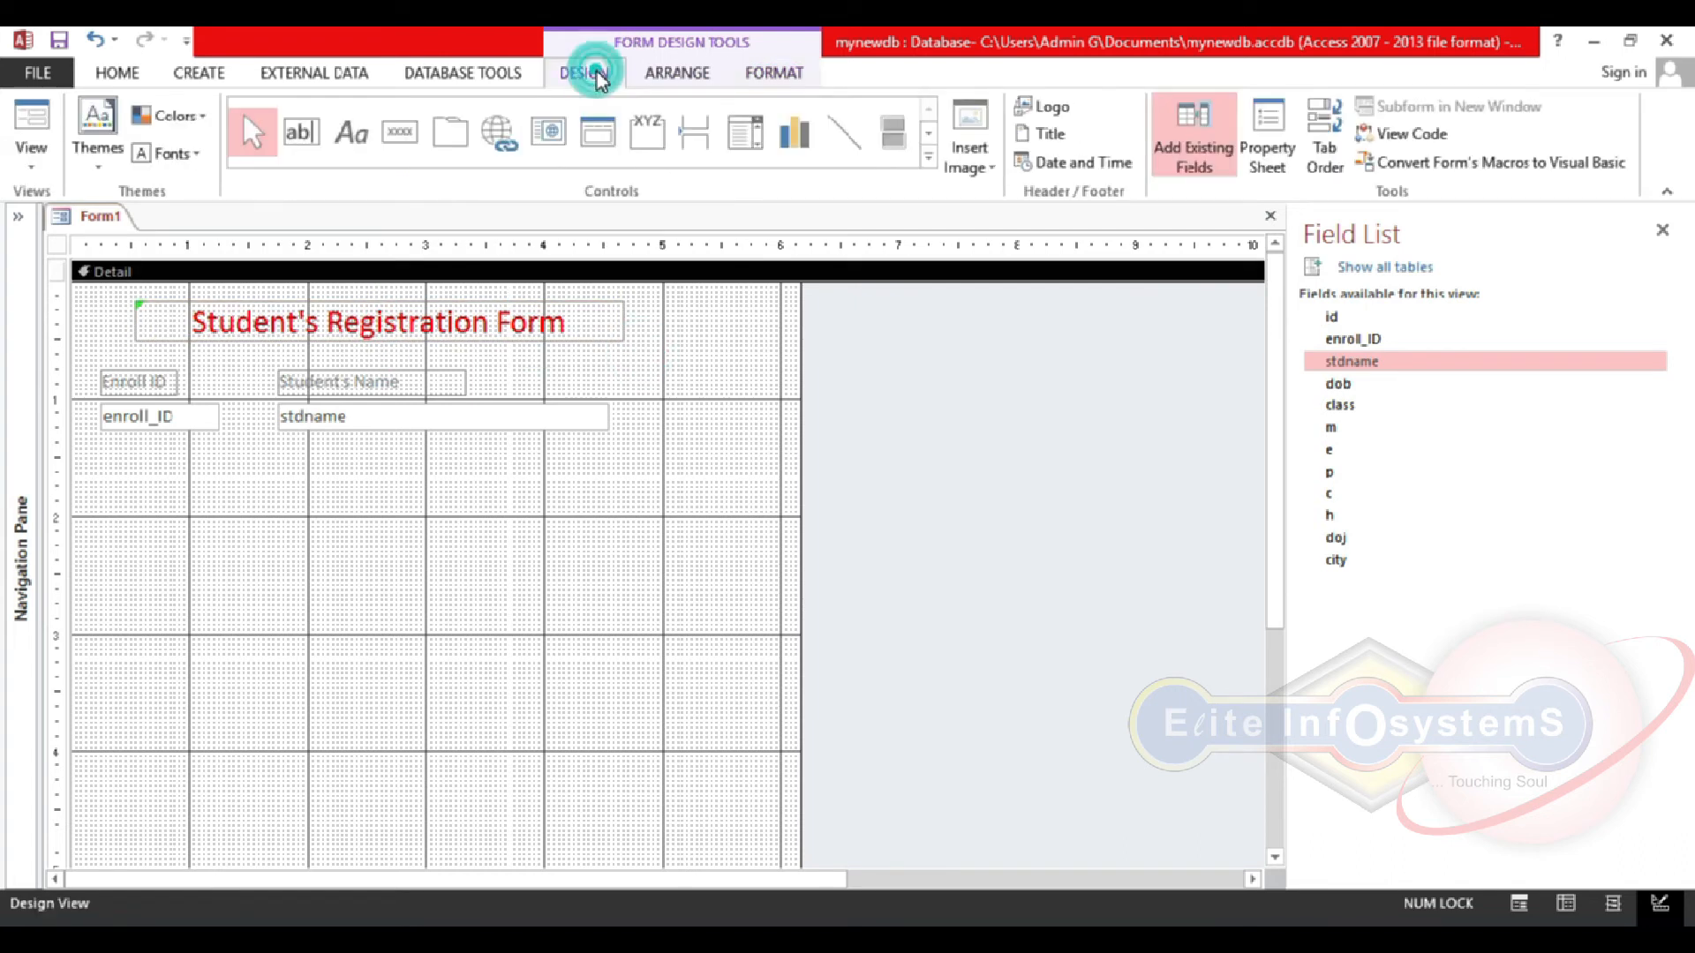
pyautogui.click(30, 123)
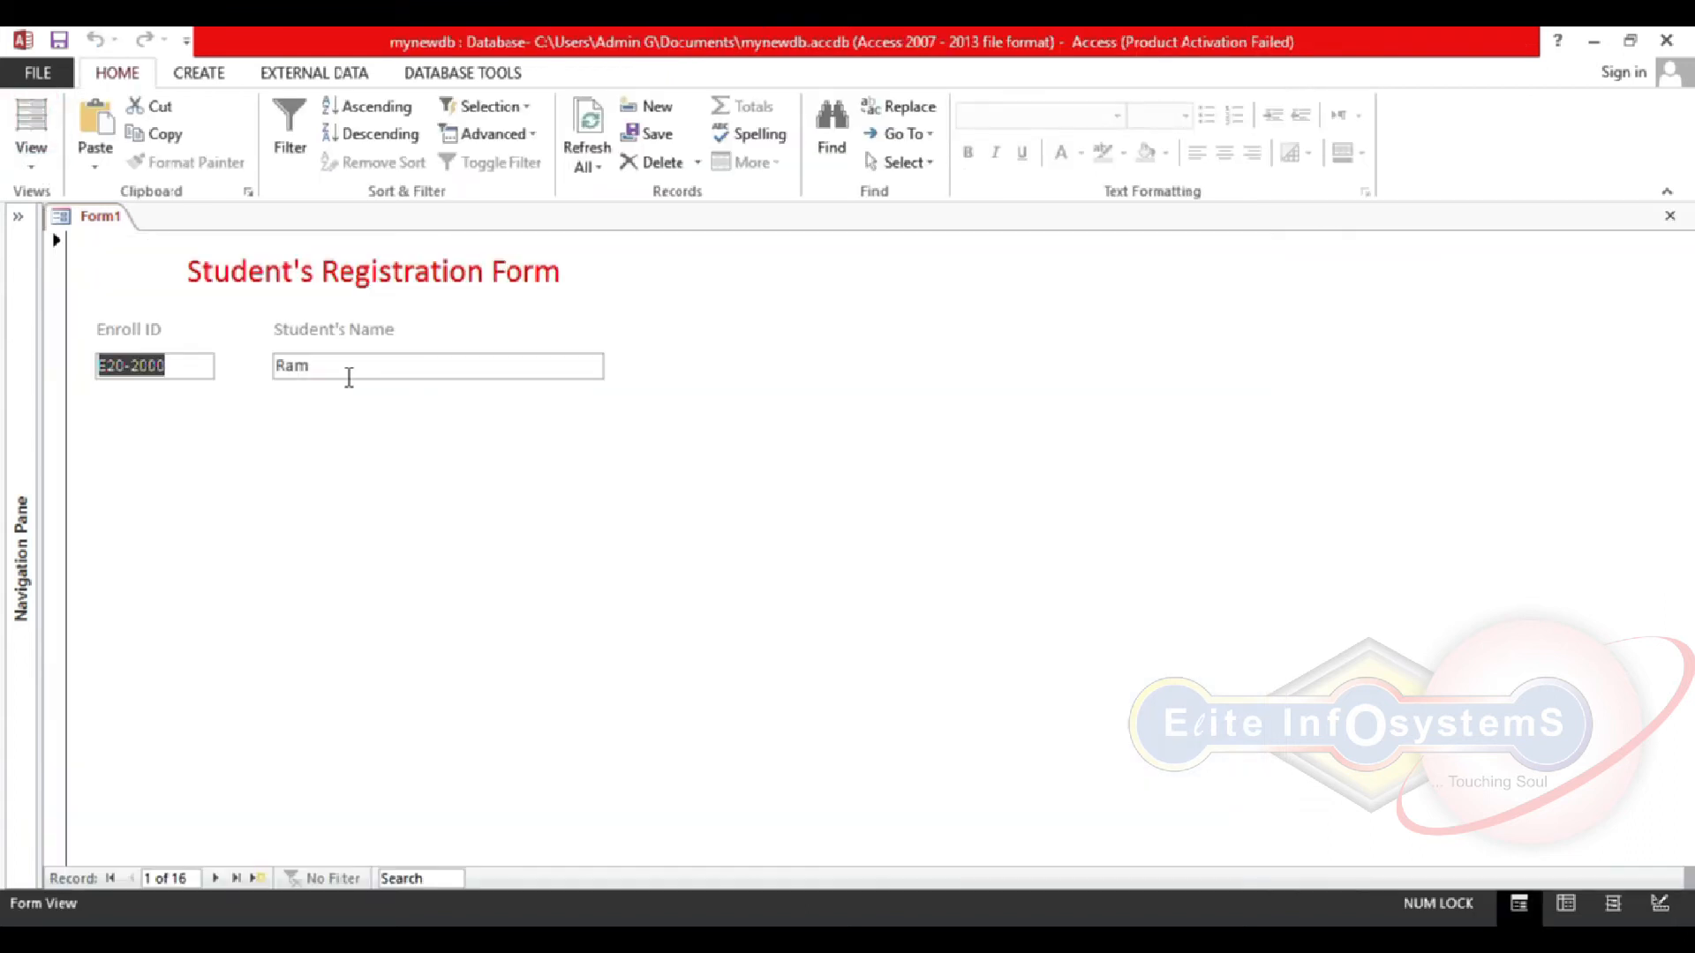
pyautogui.click(42, 141)
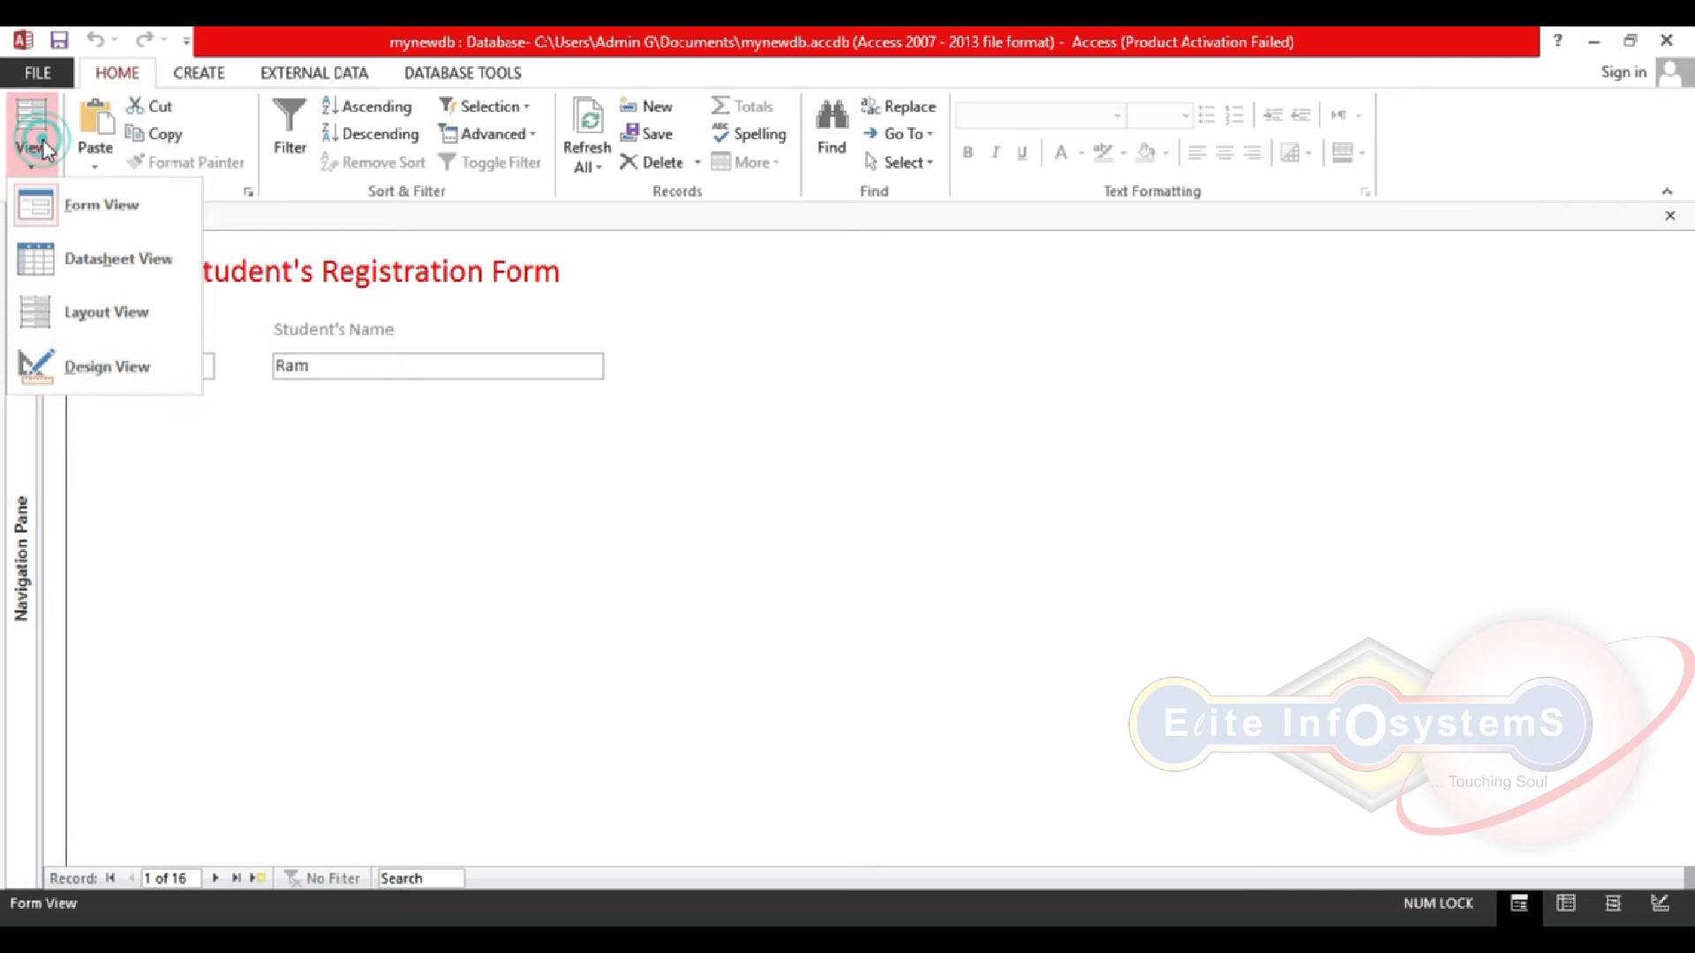
pyautogui.click(103, 312)
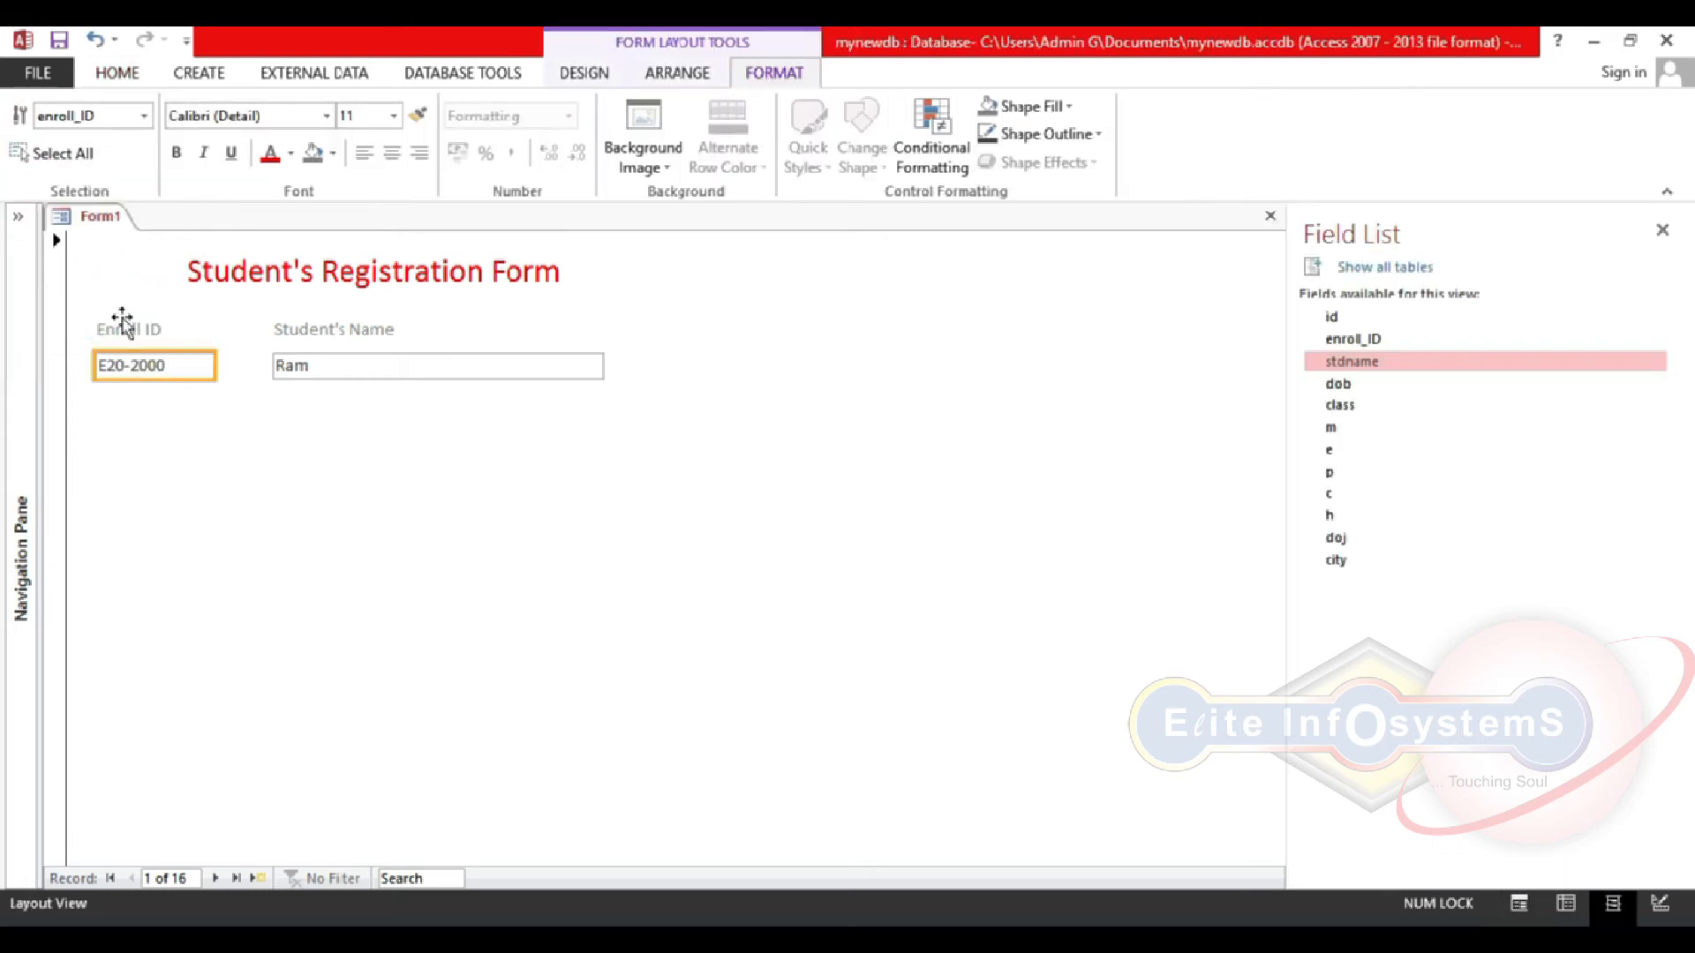
pyautogui.click(584, 74)
pyautogui.click(31, 146)
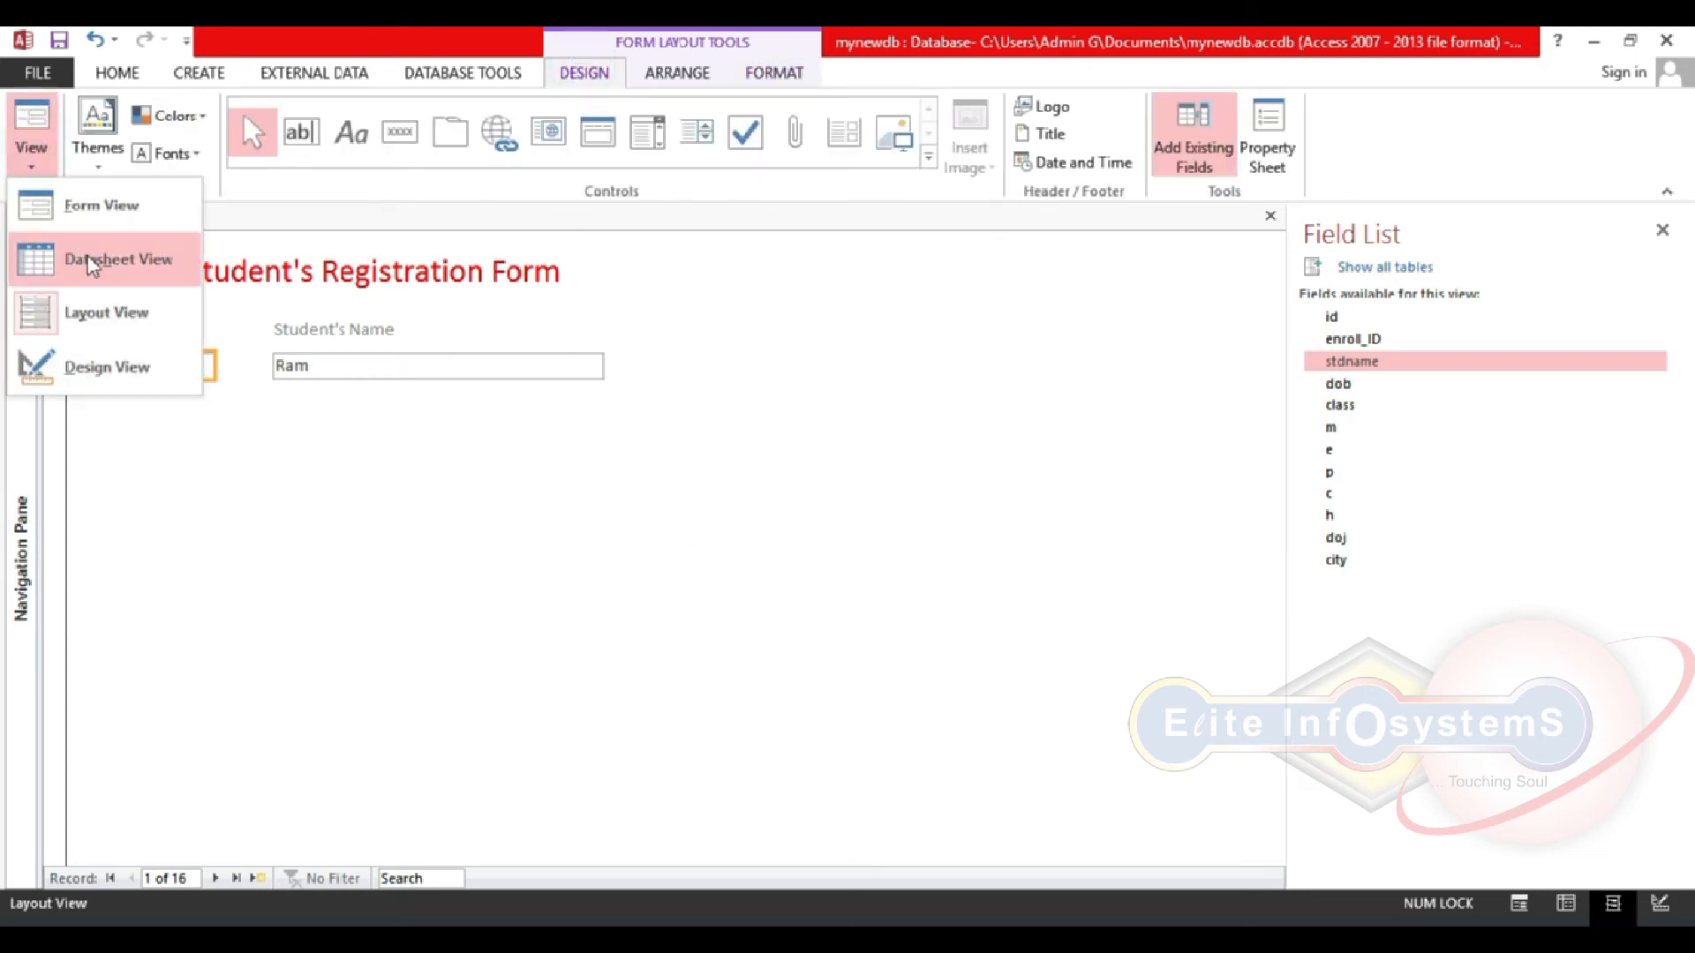
pyautogui.click(108, 362)
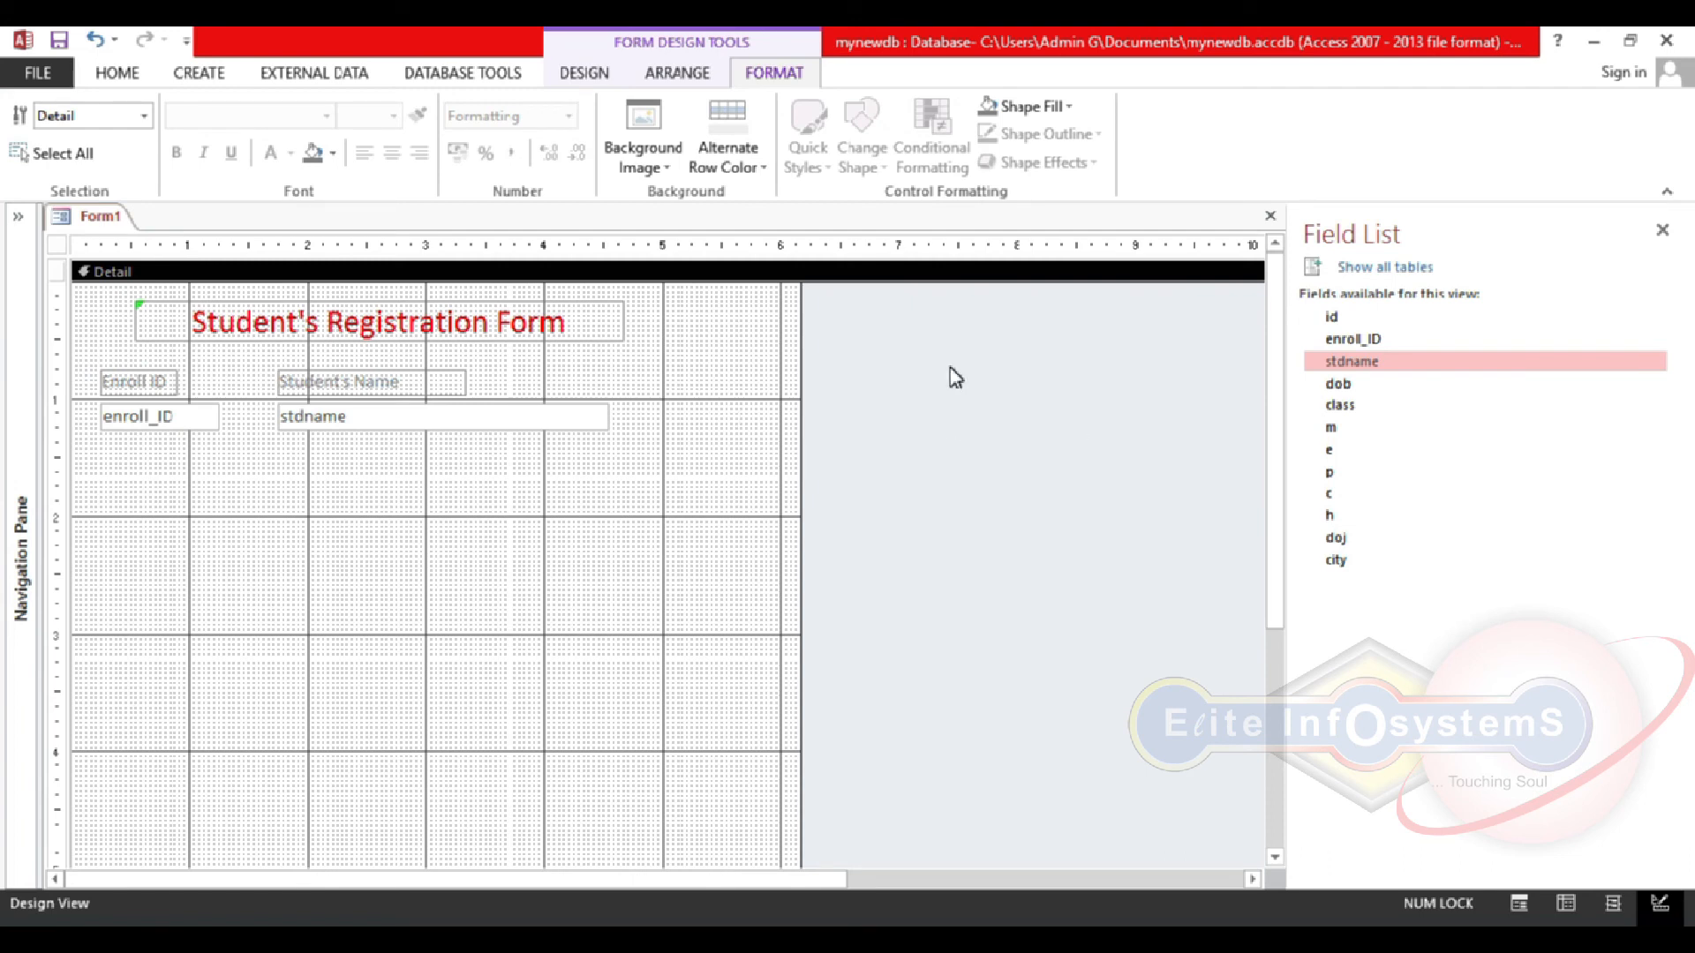
# Step: Draw a subform control about 4.9 wide and 2 high on the rulers, below the enroll_ID and stdname fields
pyautogui.click(590, 76)
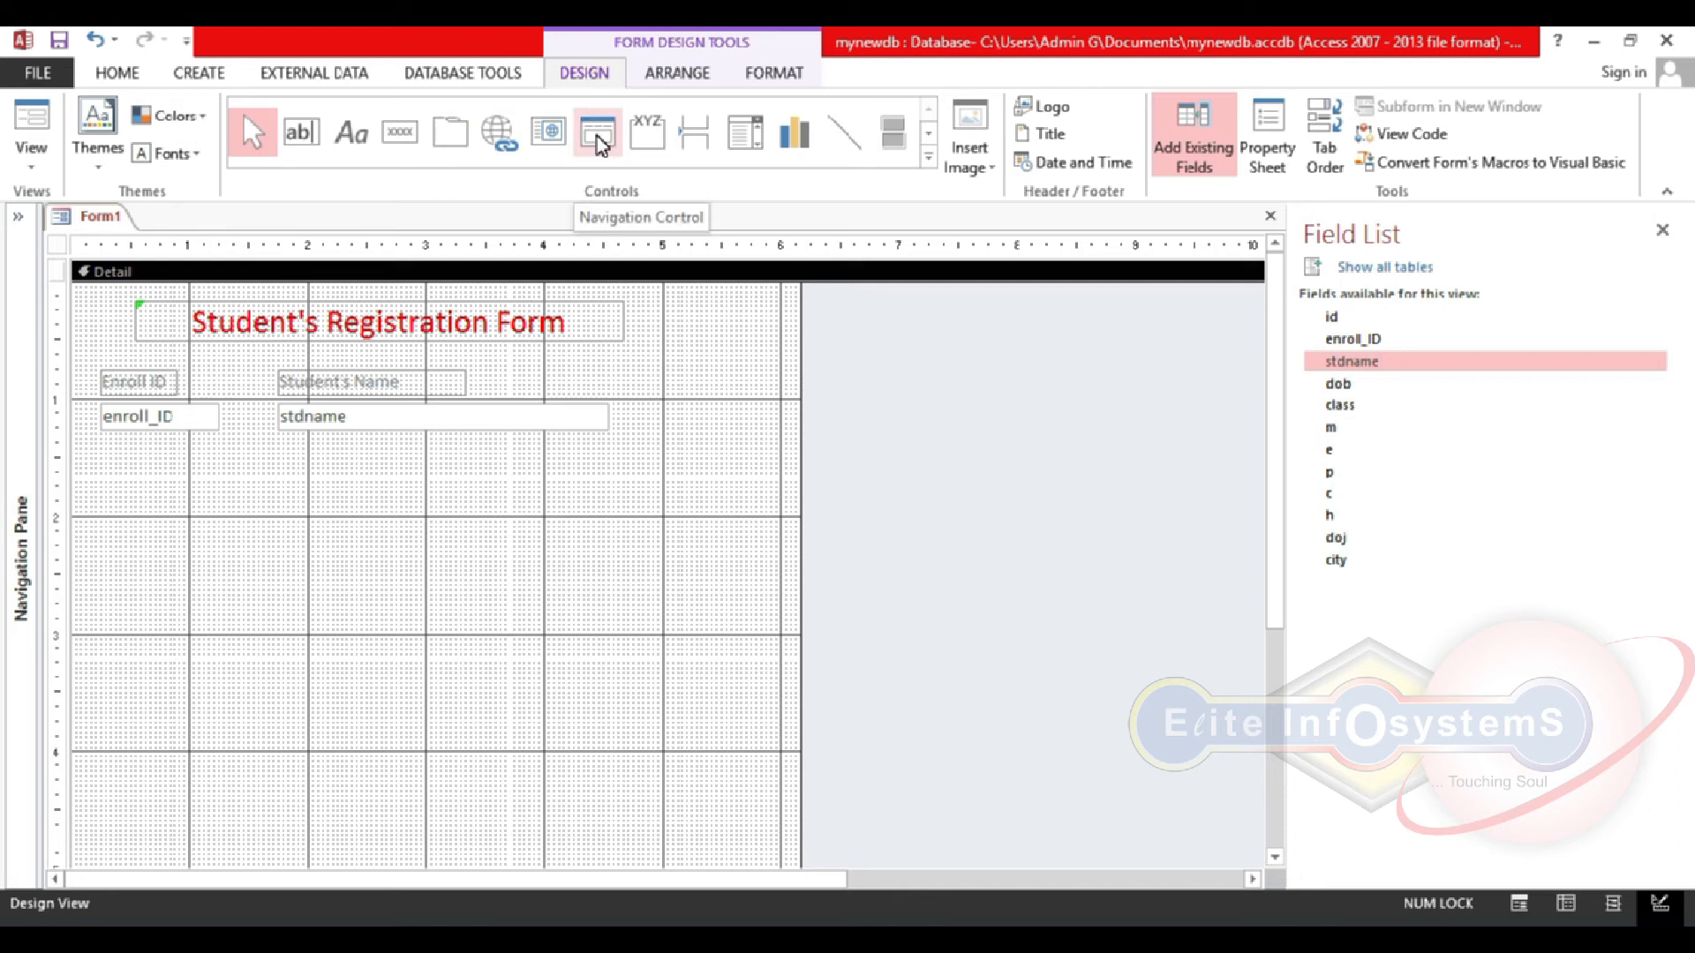
pyautogui.click(930, 158)
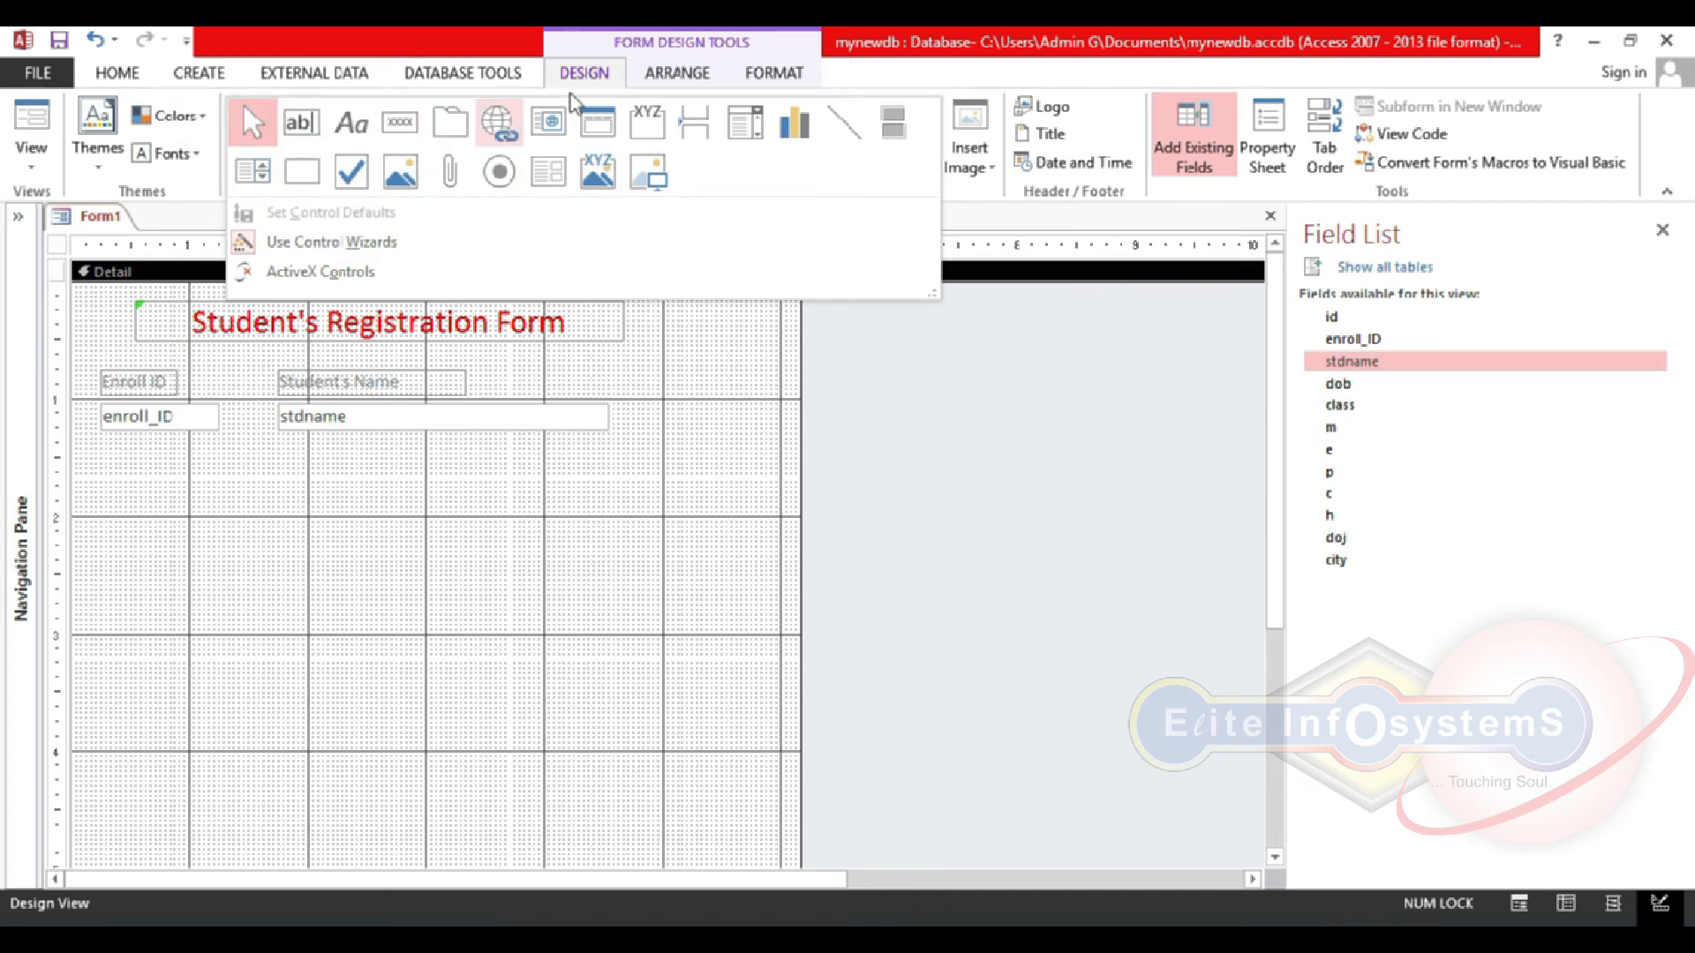
pyautogui.click(555, 176)
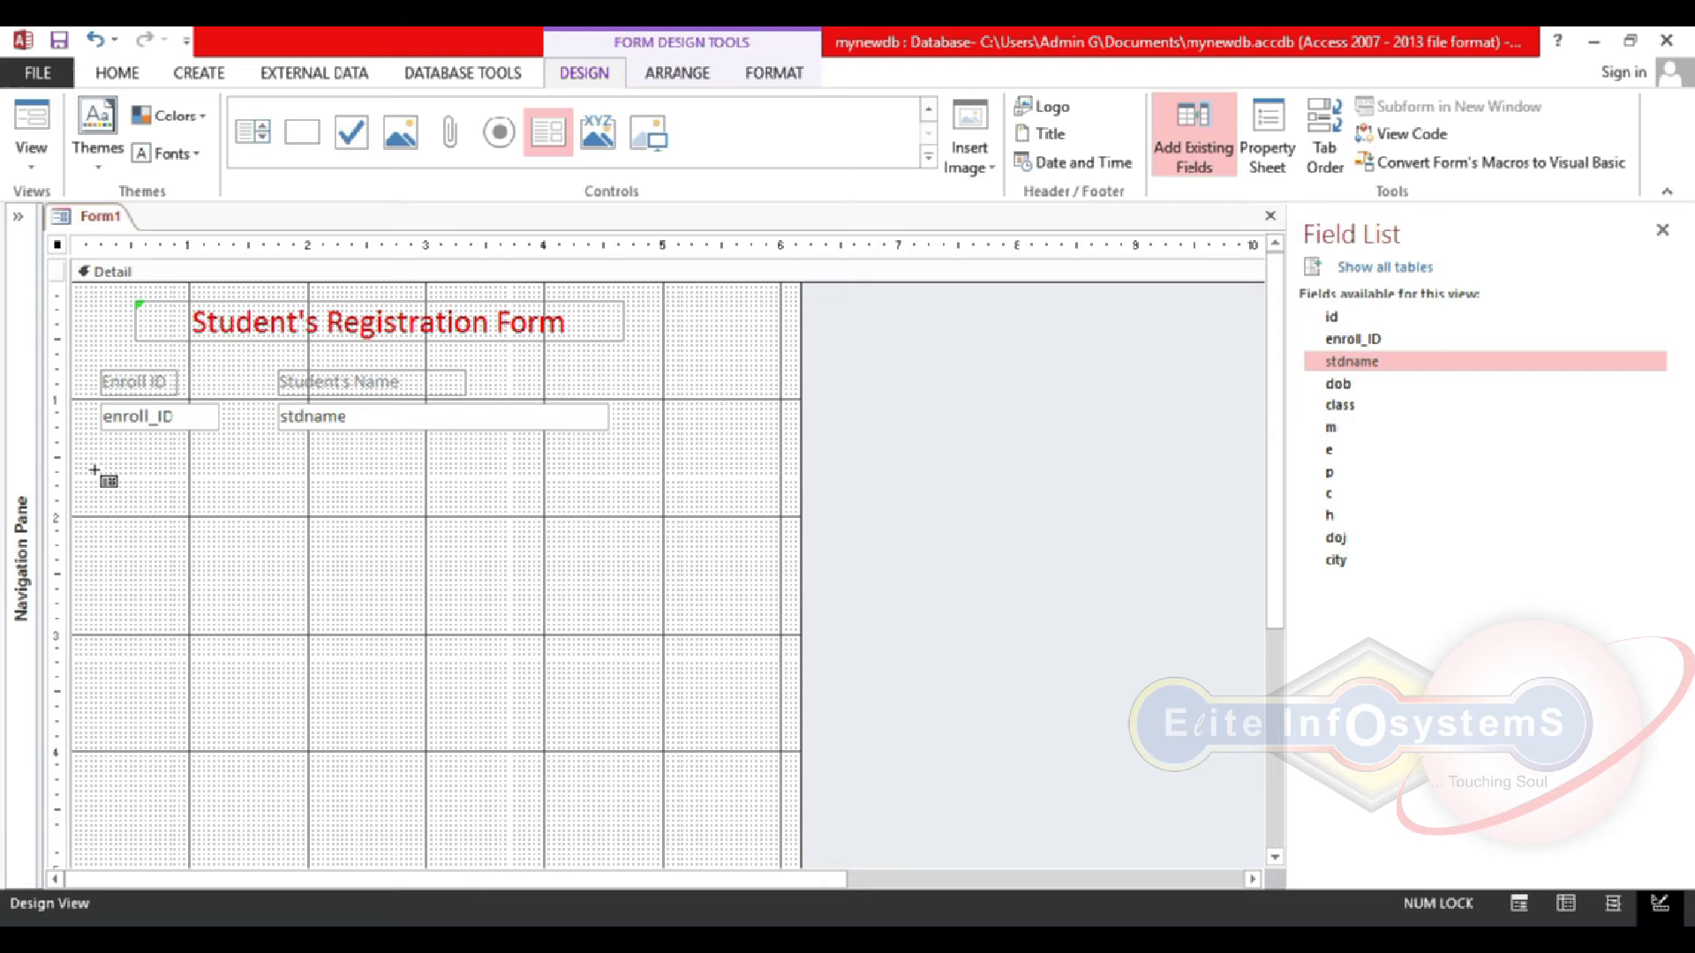
pyautogui.moveTo(94, 466); pyautogui.dragTo(677, 704)
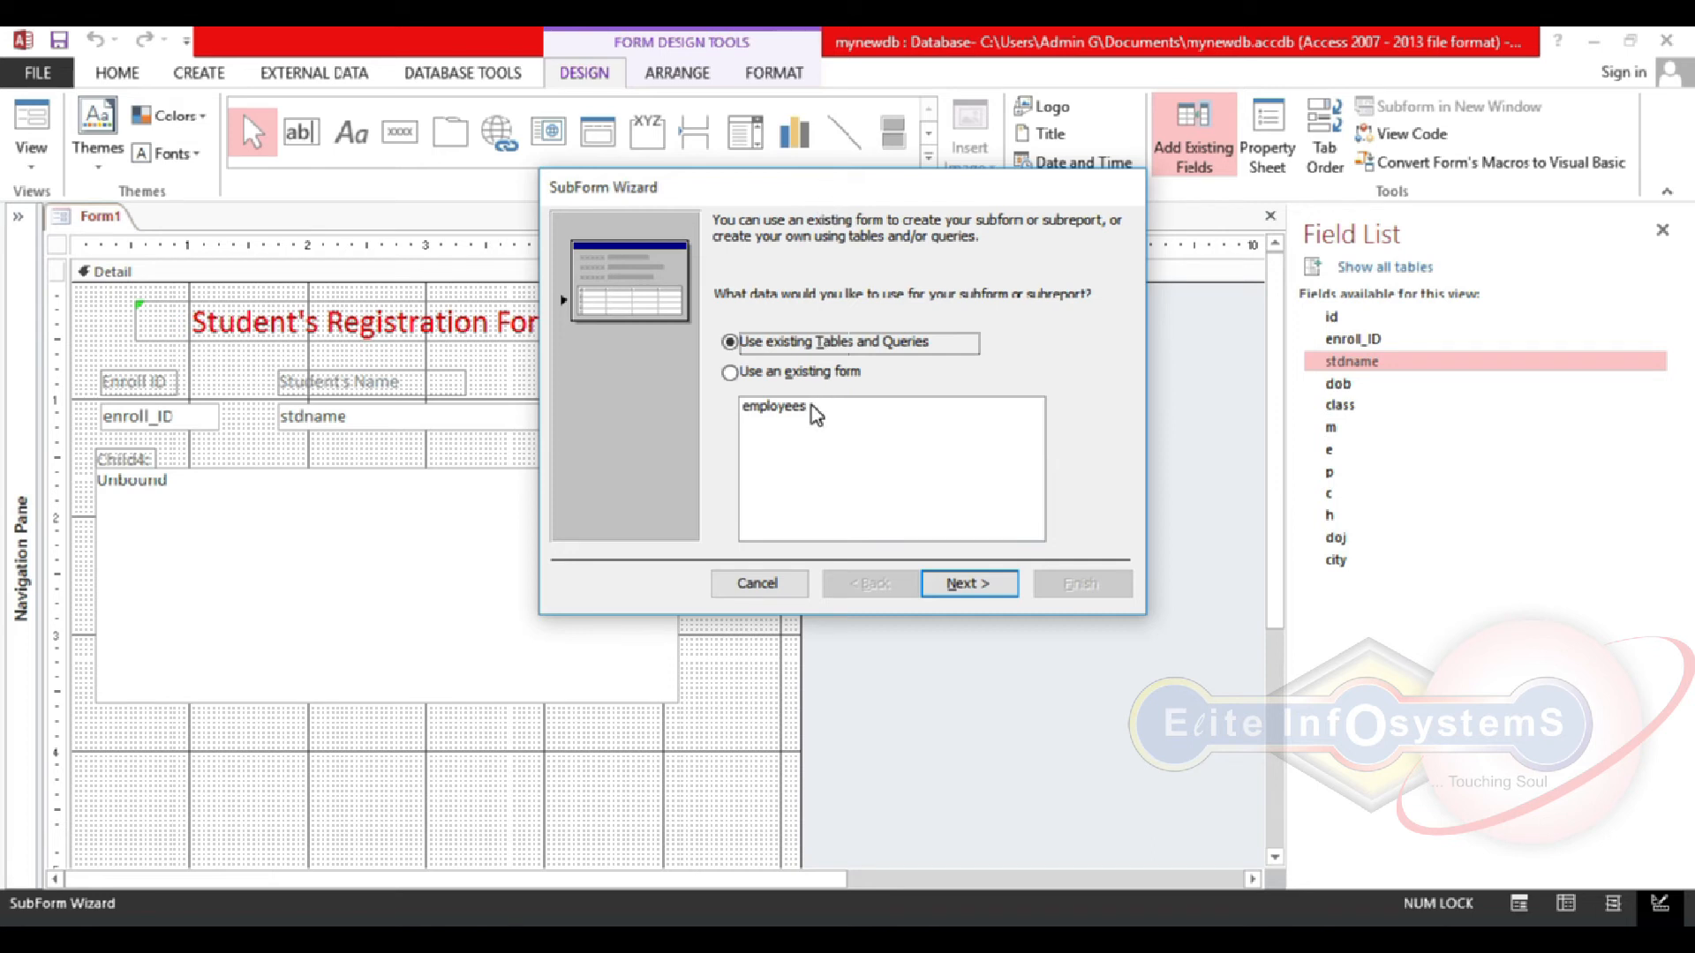
# Step: Base the subform on the existing otherinfo table and include its father, mother, contact and gender fields
pyautogui.click(849, 343)
pyautogui.click(974, 587)
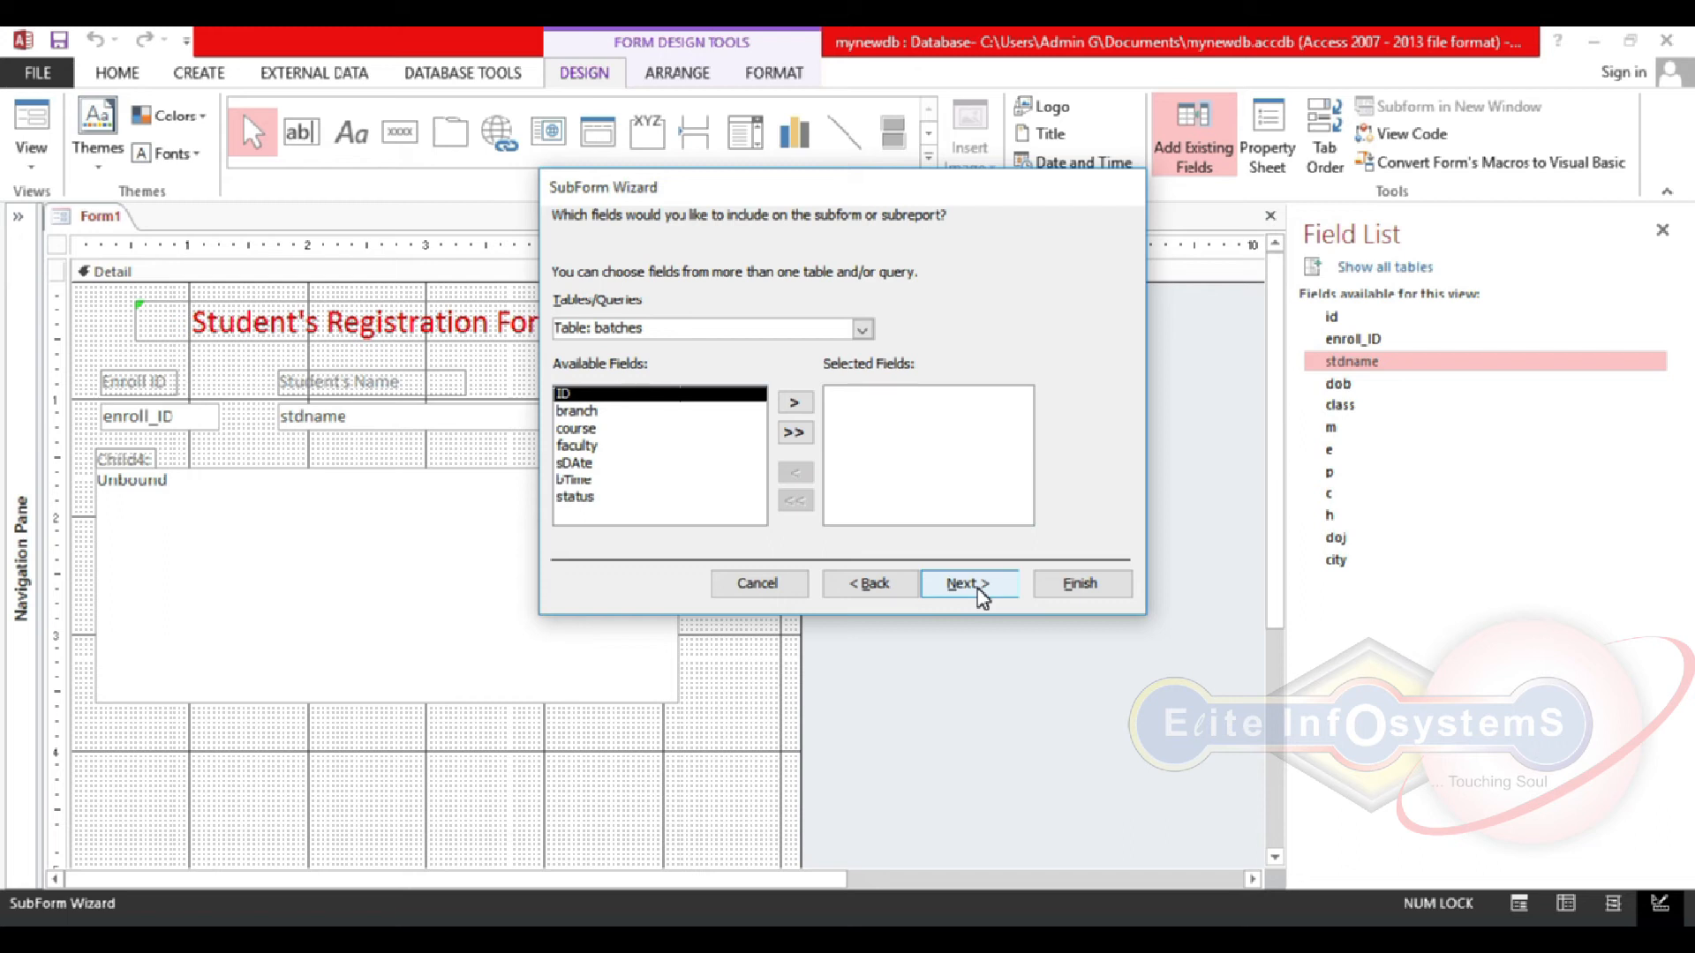
pyautogui.click(863, 330)
pyautogui.click(790, 436)
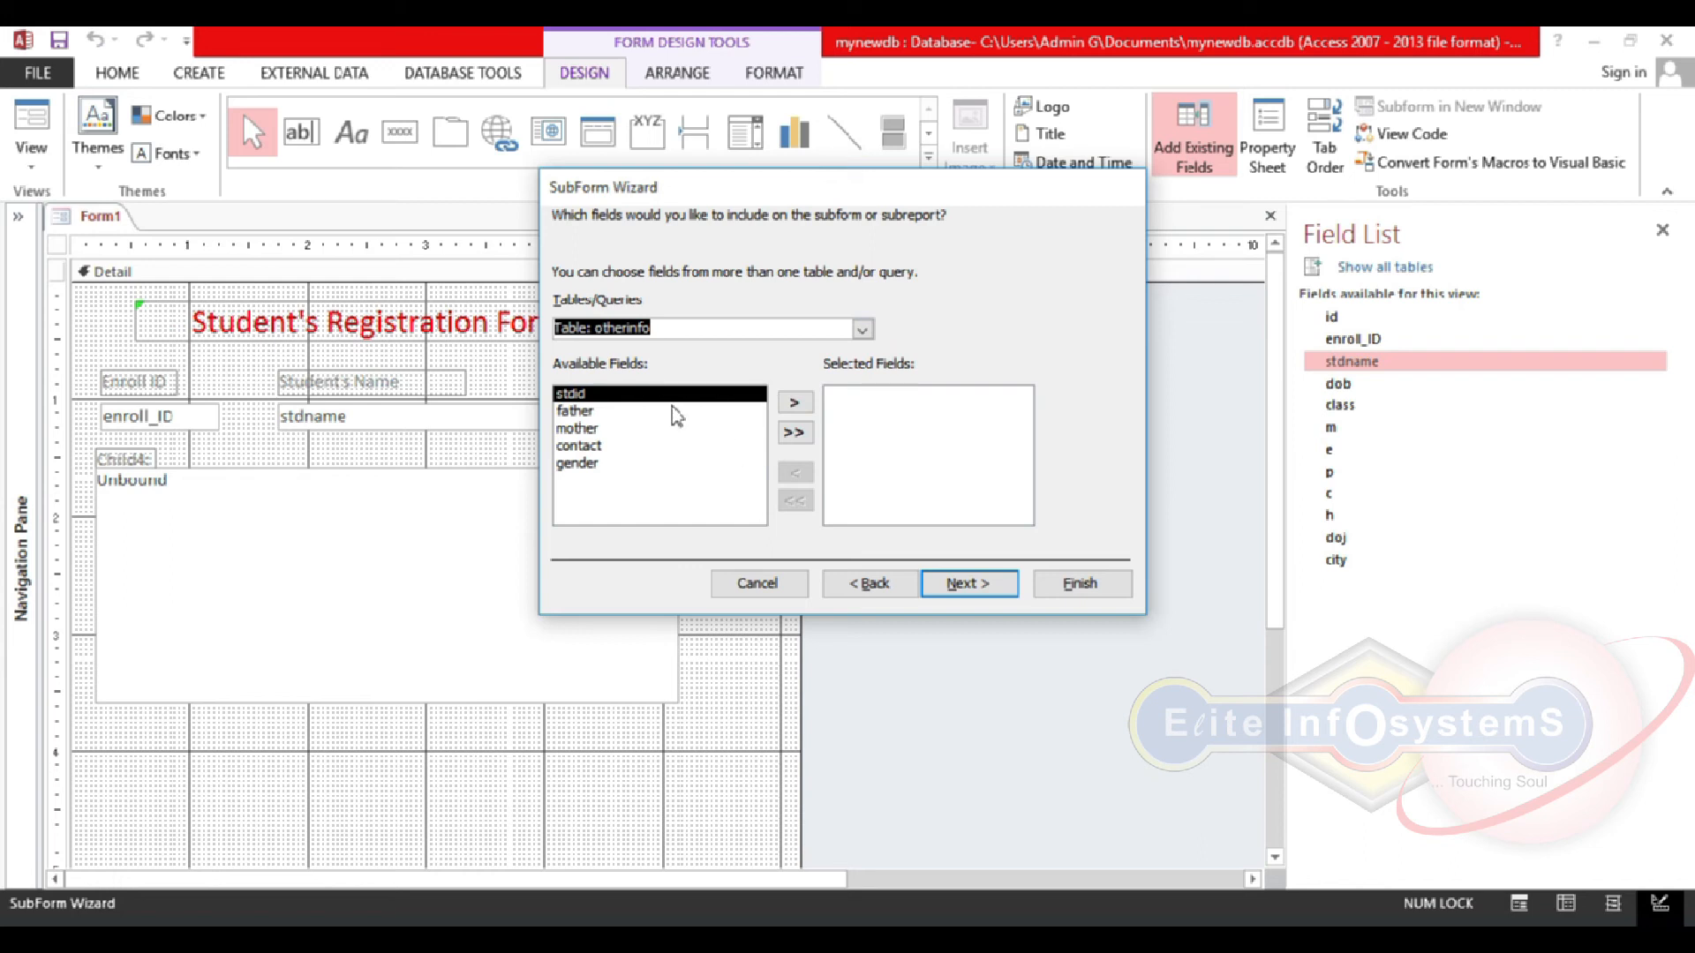
pyautogui.click(687, 412)
pyautogui.click(794, 404)
pyautogui.click(794, 404)
pyautogui.click(794, 403)
pyautogui.click(794, 403)
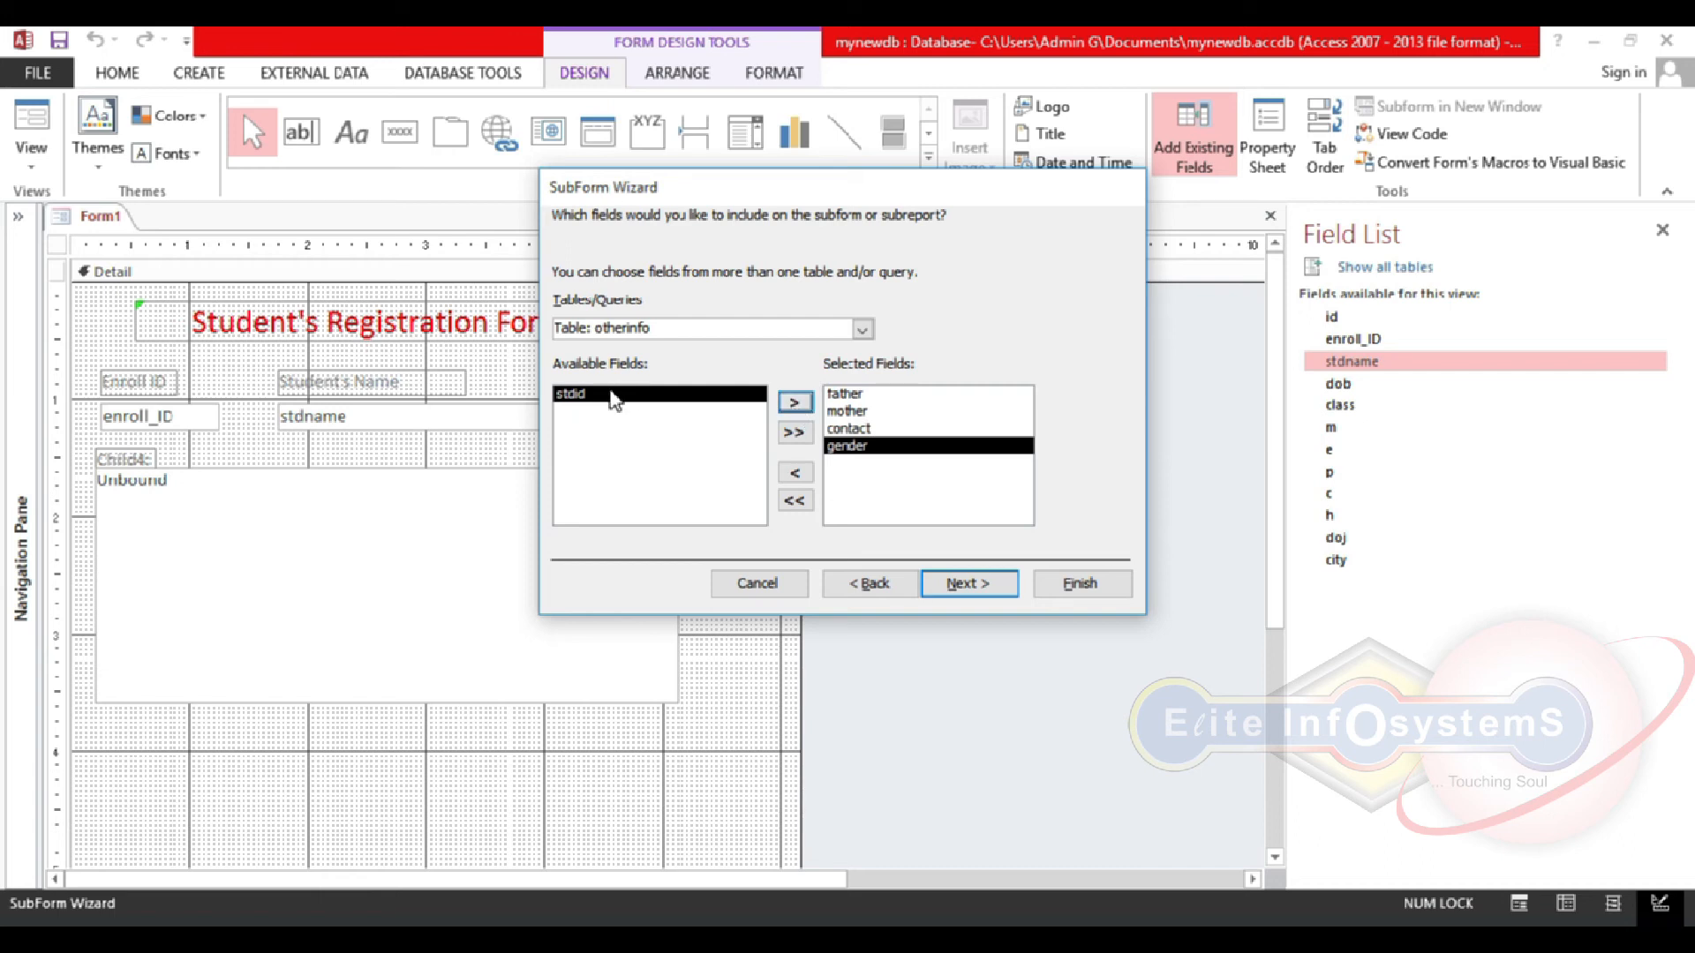
# Step: Link the subform to each students record using id and finish it with the name otherinfo subform
pyautogui.click(978, 590)
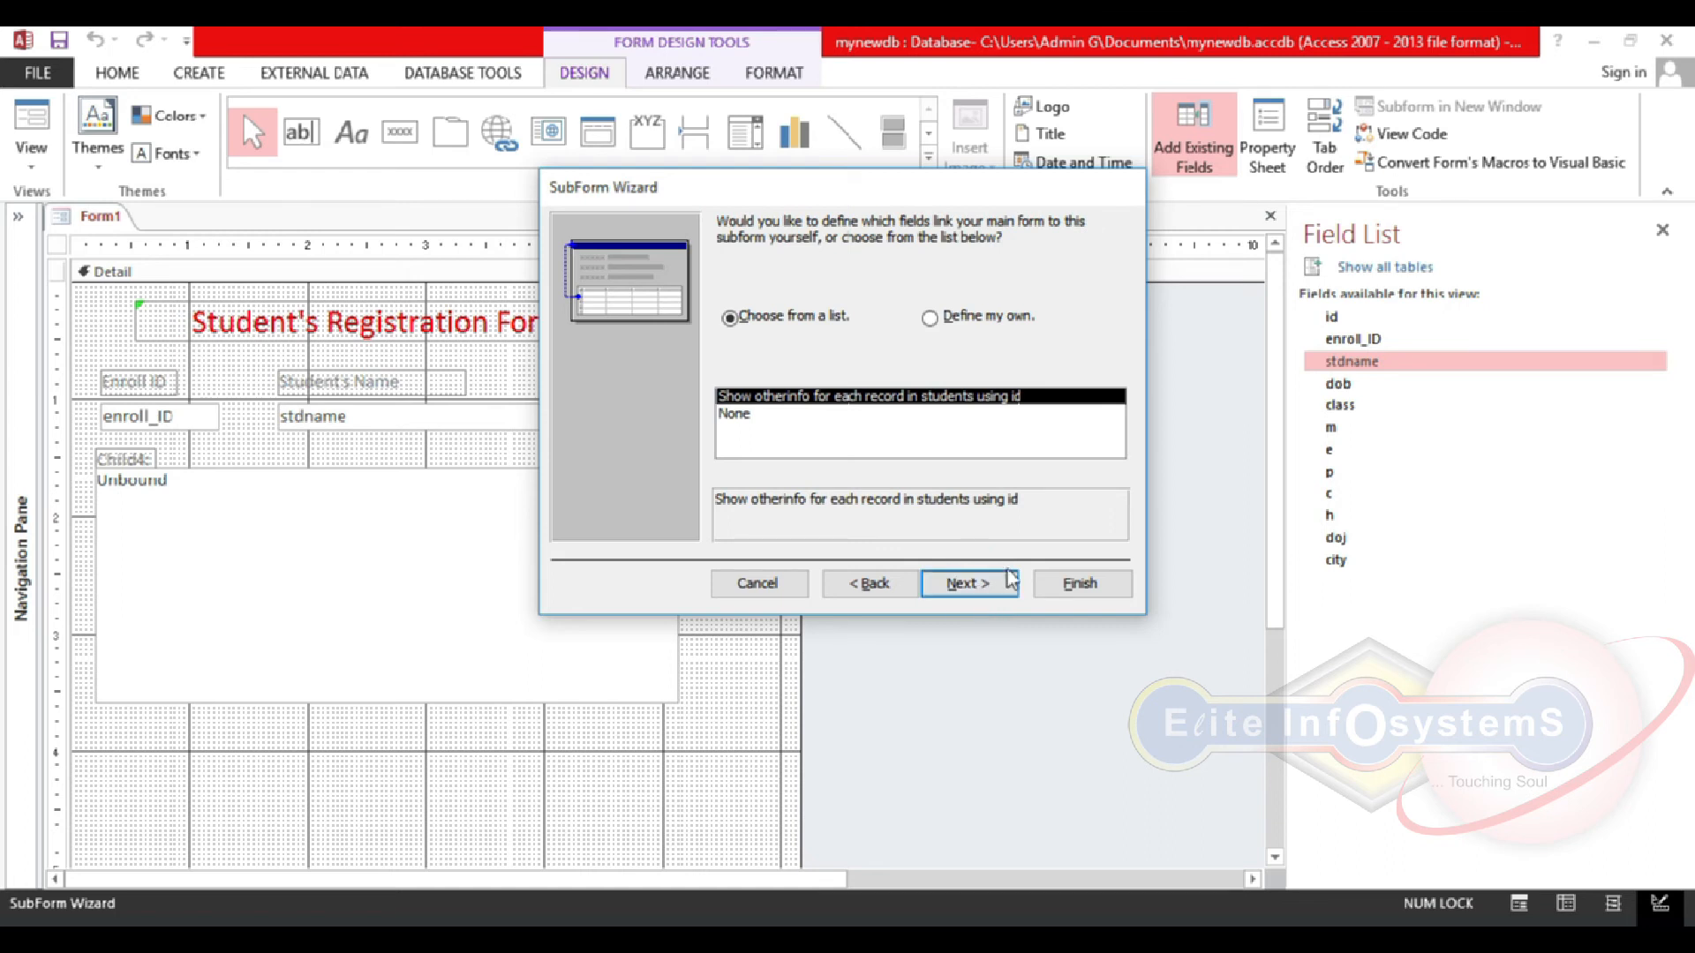
pyautogui.click(1009, 584)
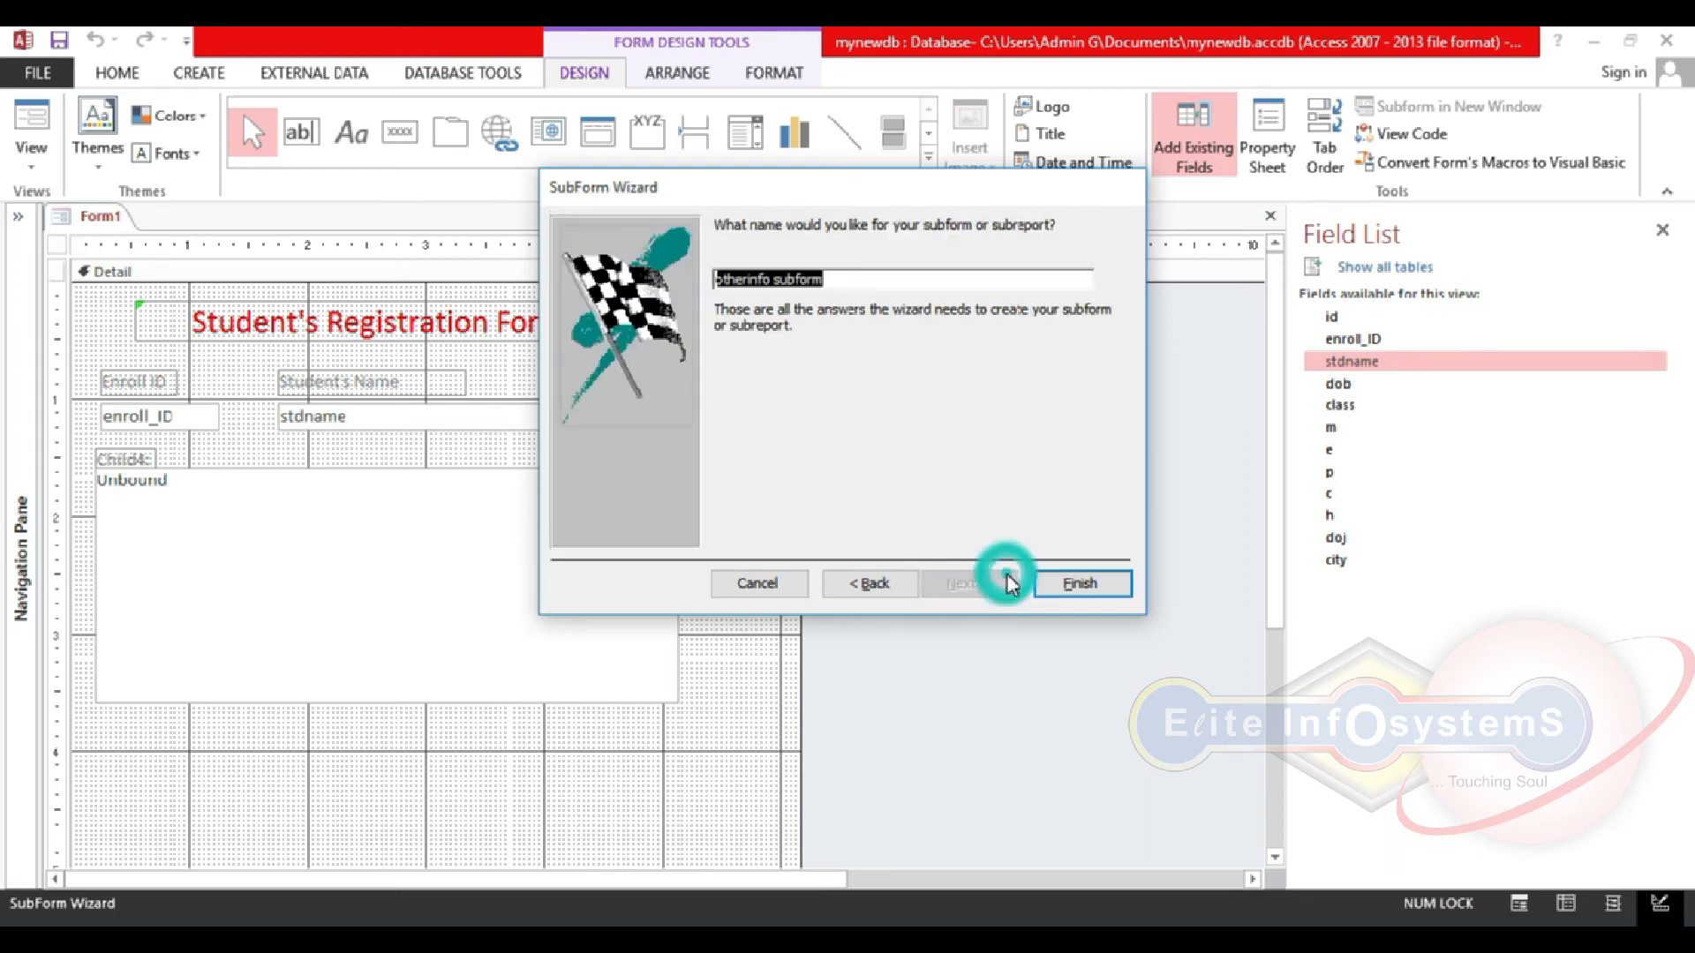
pyautogui.click(1067, 584)
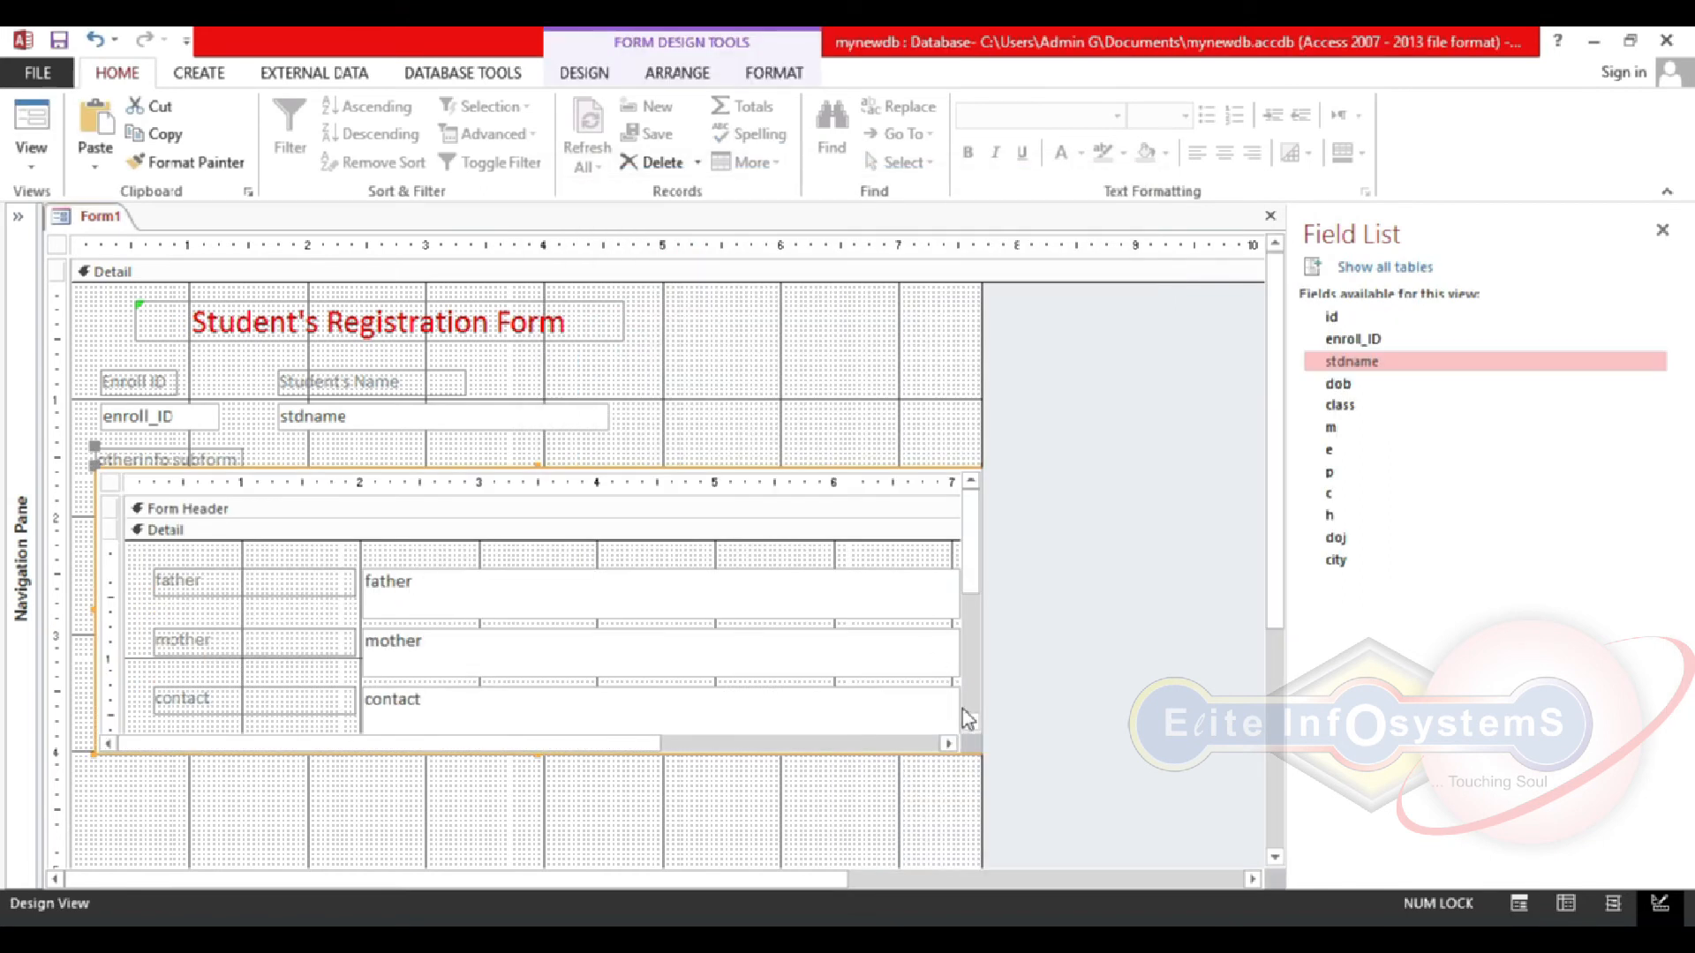
# Step: Move the subform slightly up and left beneath the student fields, check it in Form View, and return to Design View
pyautogui.click(914, 465)
pyautogui.moveTo(902, 463); pyautogui.dragTo(891, 448)
pyautogui.click(44, 115)
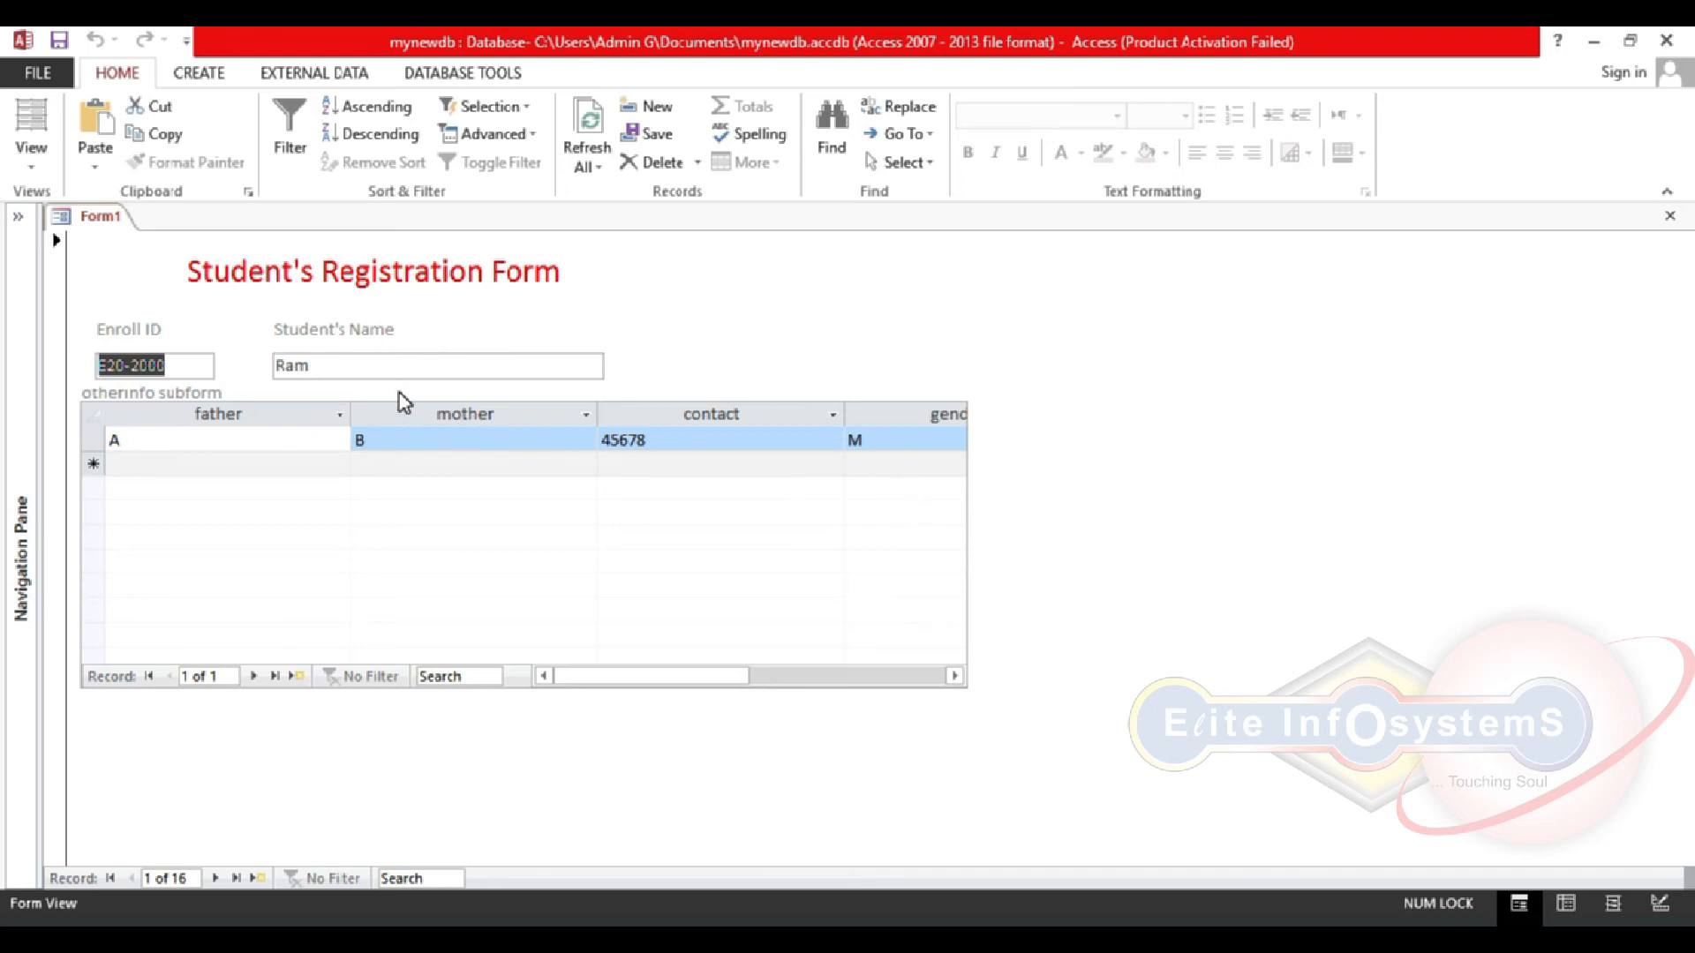
pyautogui.click(31, 164)
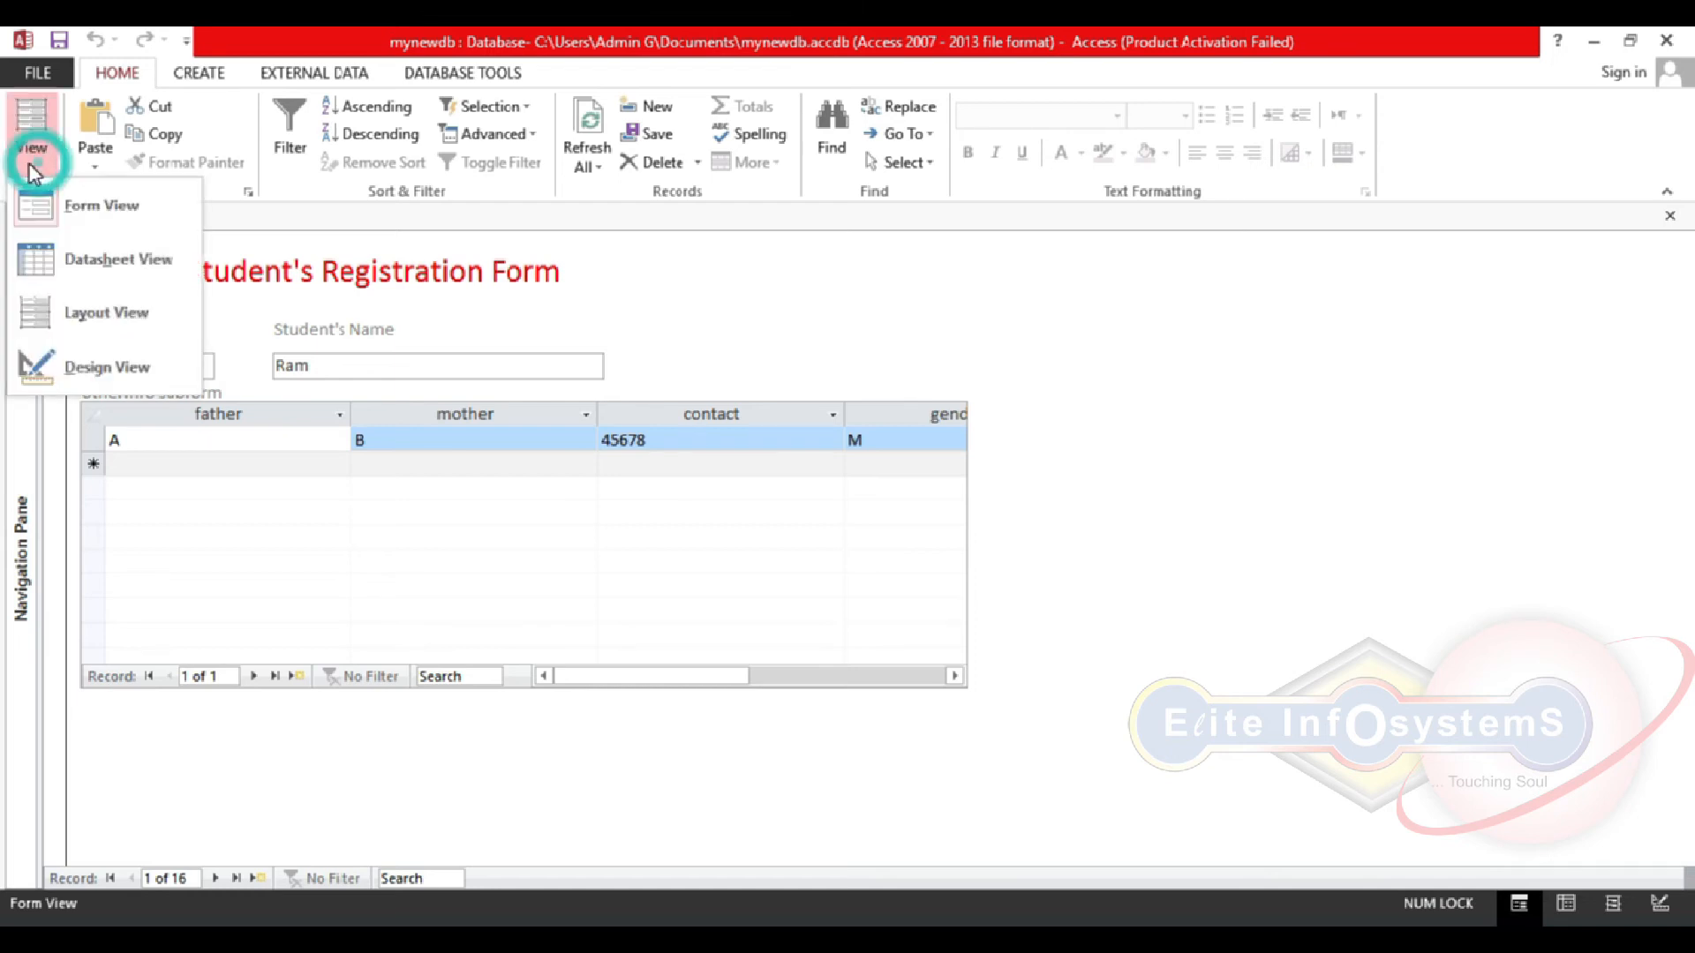
pyautogui.click(109, 369)
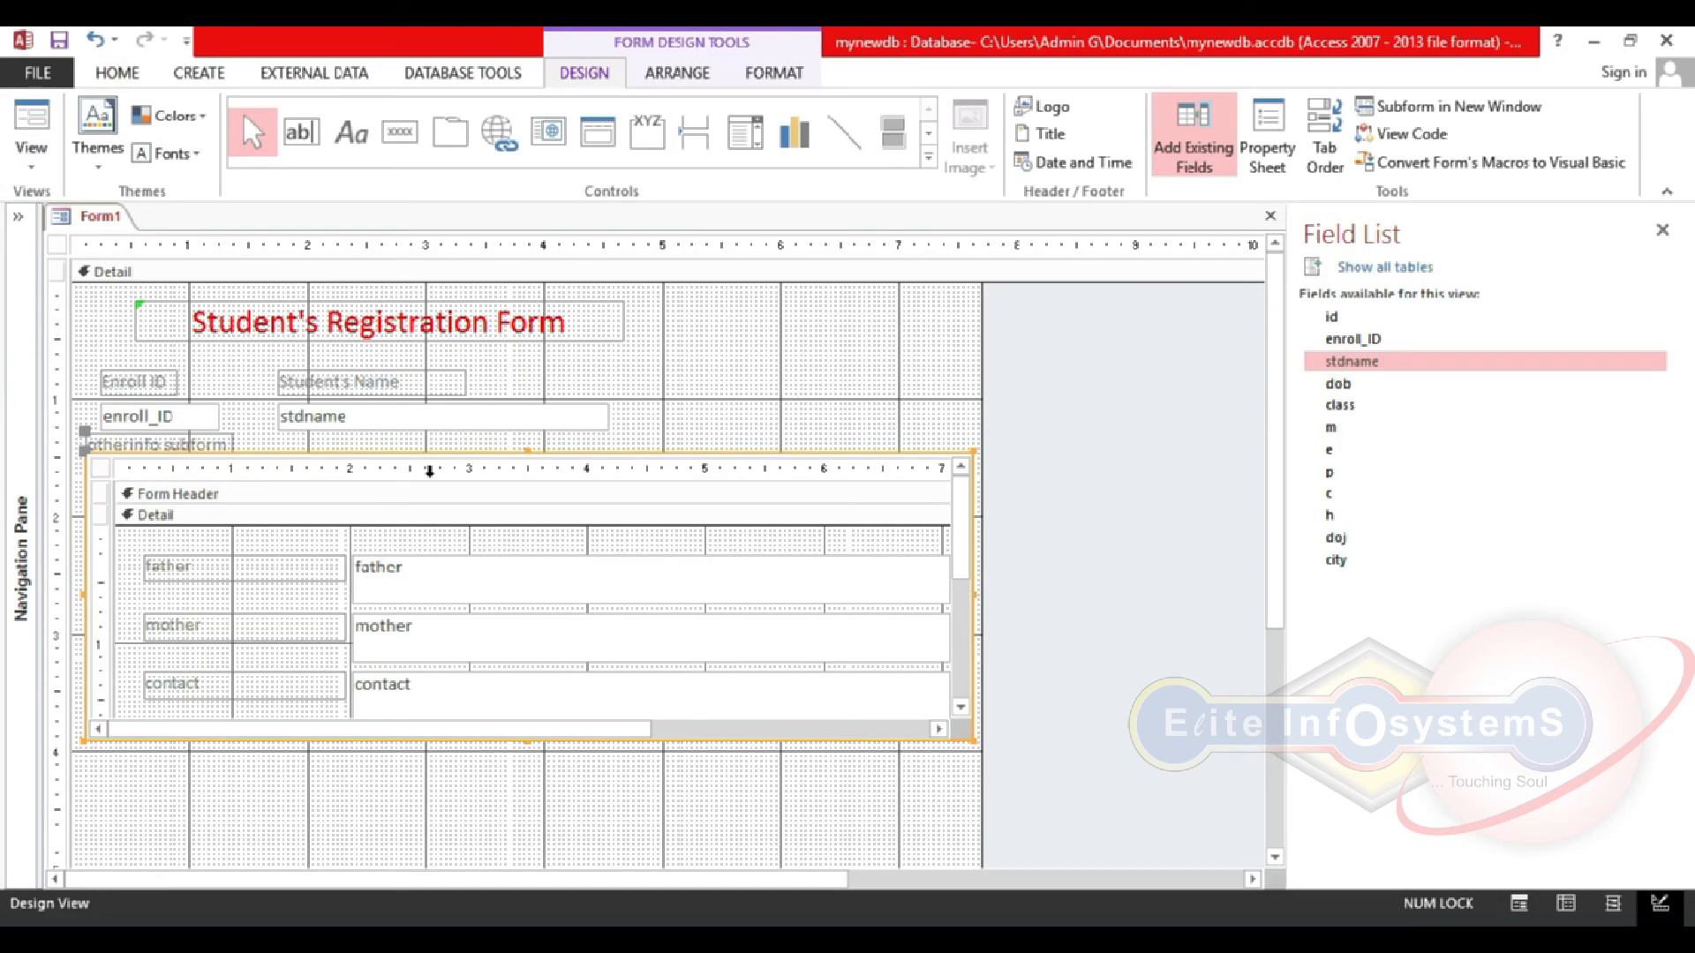
# Step: Resize the subform so it ends at about 7.2 on the horizontal ruler and 3.4 on the vertical ruler
pyautogui.moveTo(976, 743); pyautogui.dragTo(865, 704)
pyautogui.moveTo(974, 744); pyautogui.dragTo(790, 673)
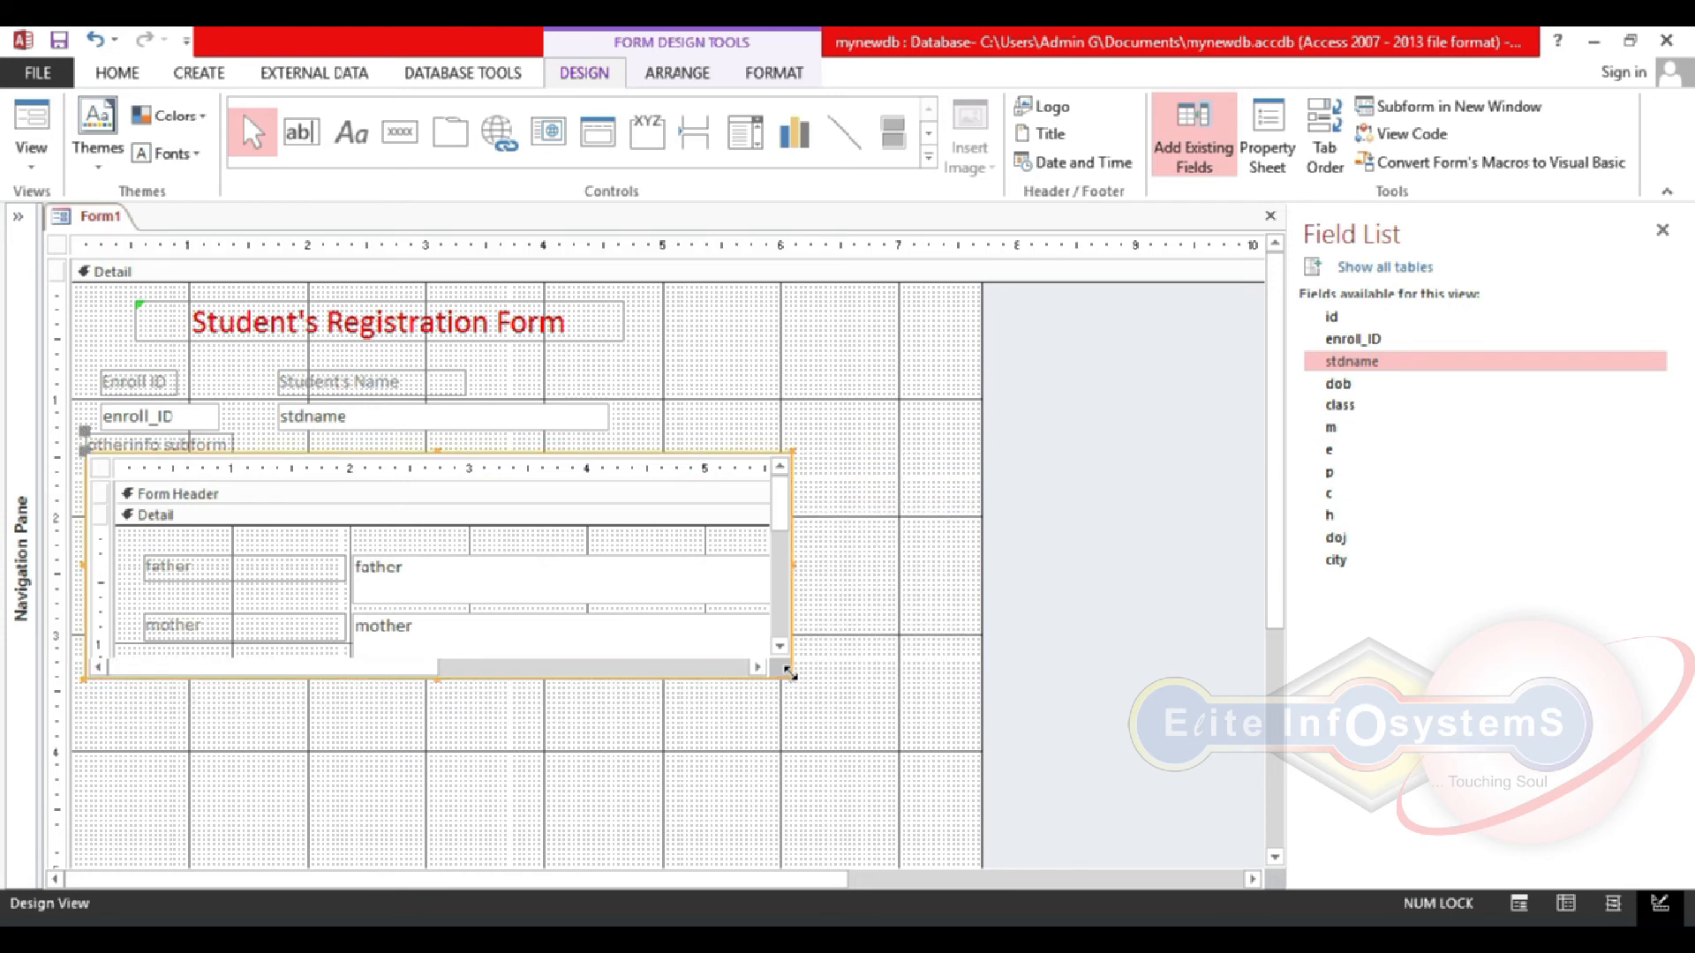
pyautogui.click(909, 618)
pyautogui.click(773, 565)
pyautogui.moveTo(795, 423); pyautogui.dragTo(750, 601)
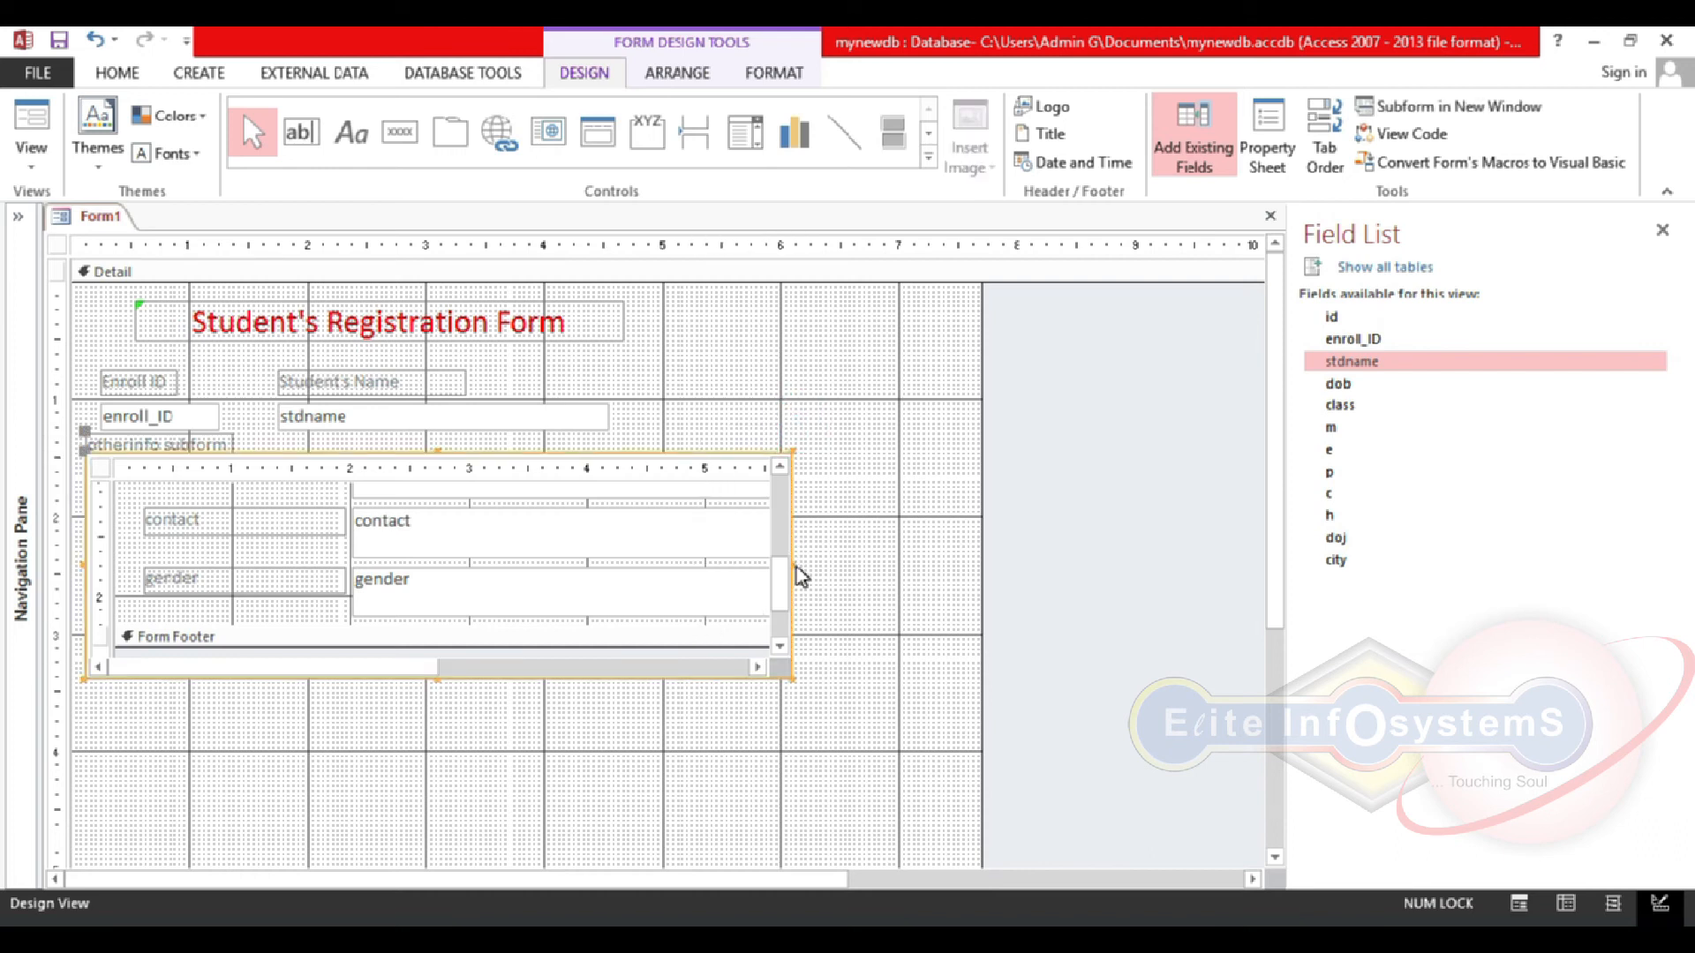
pyautogui.moveTo(796, 567); pyautogui.dragTo(919, 567)
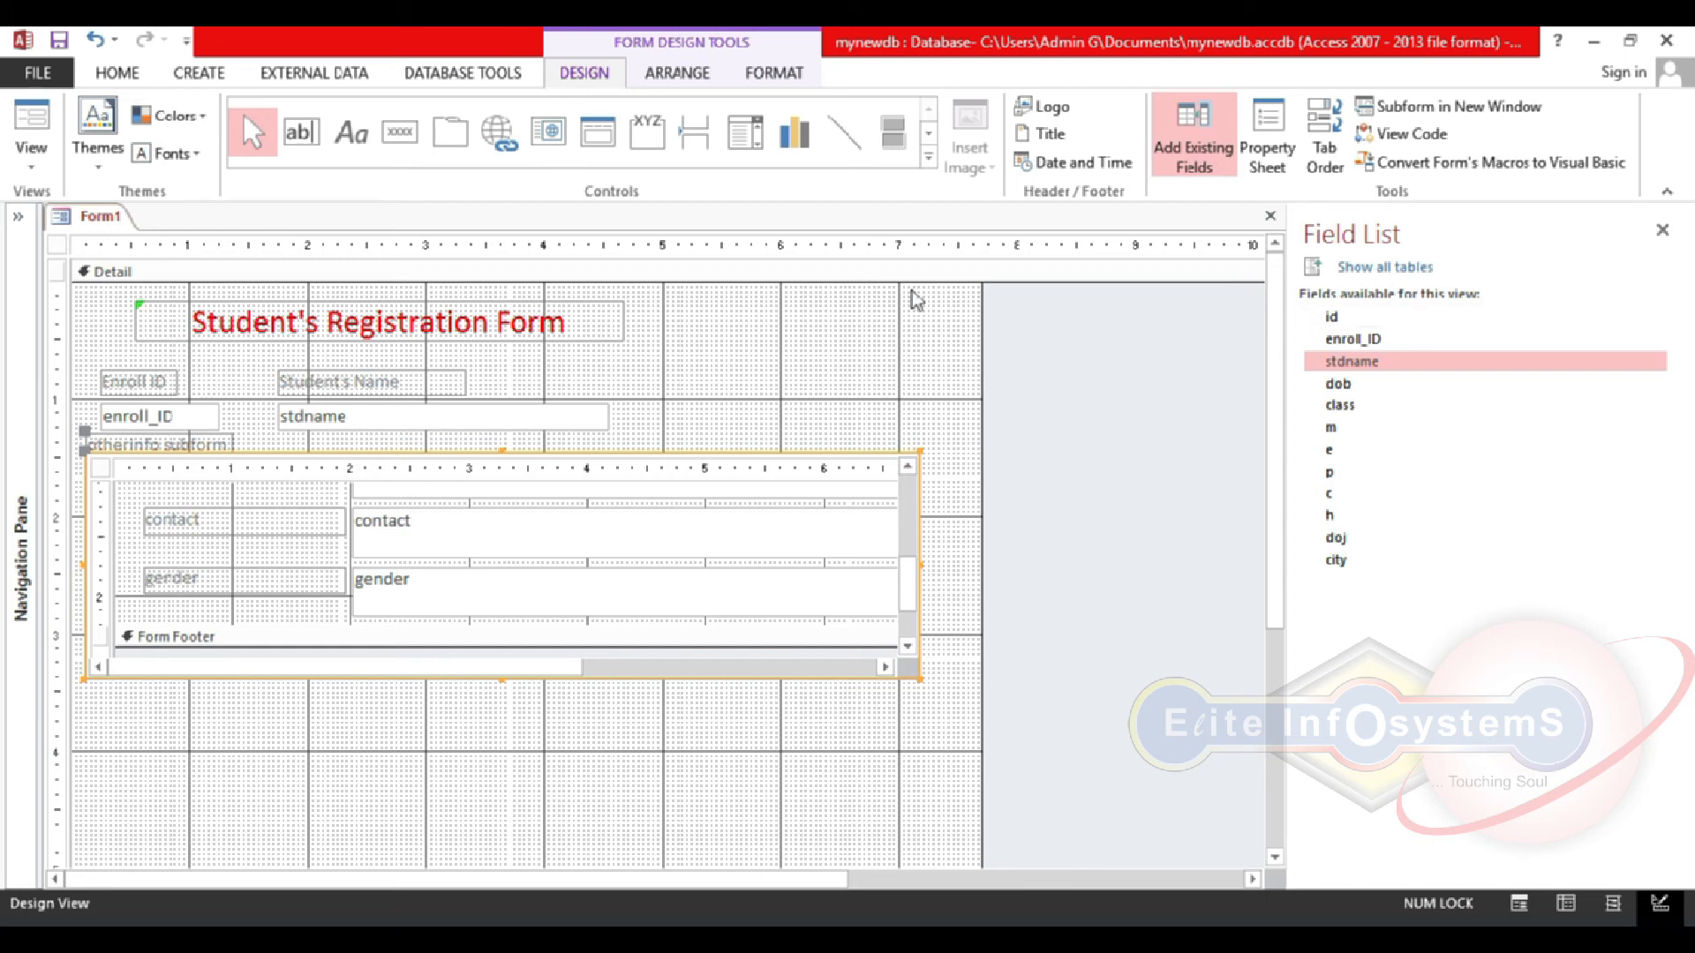
# Step: Move the enroll_ID and stdname fields with their labels right together until the first label starts at about 1.6 on the ruler
pyautogui.moveTo(649, 356); pyautogui.dragTo(273, 415)
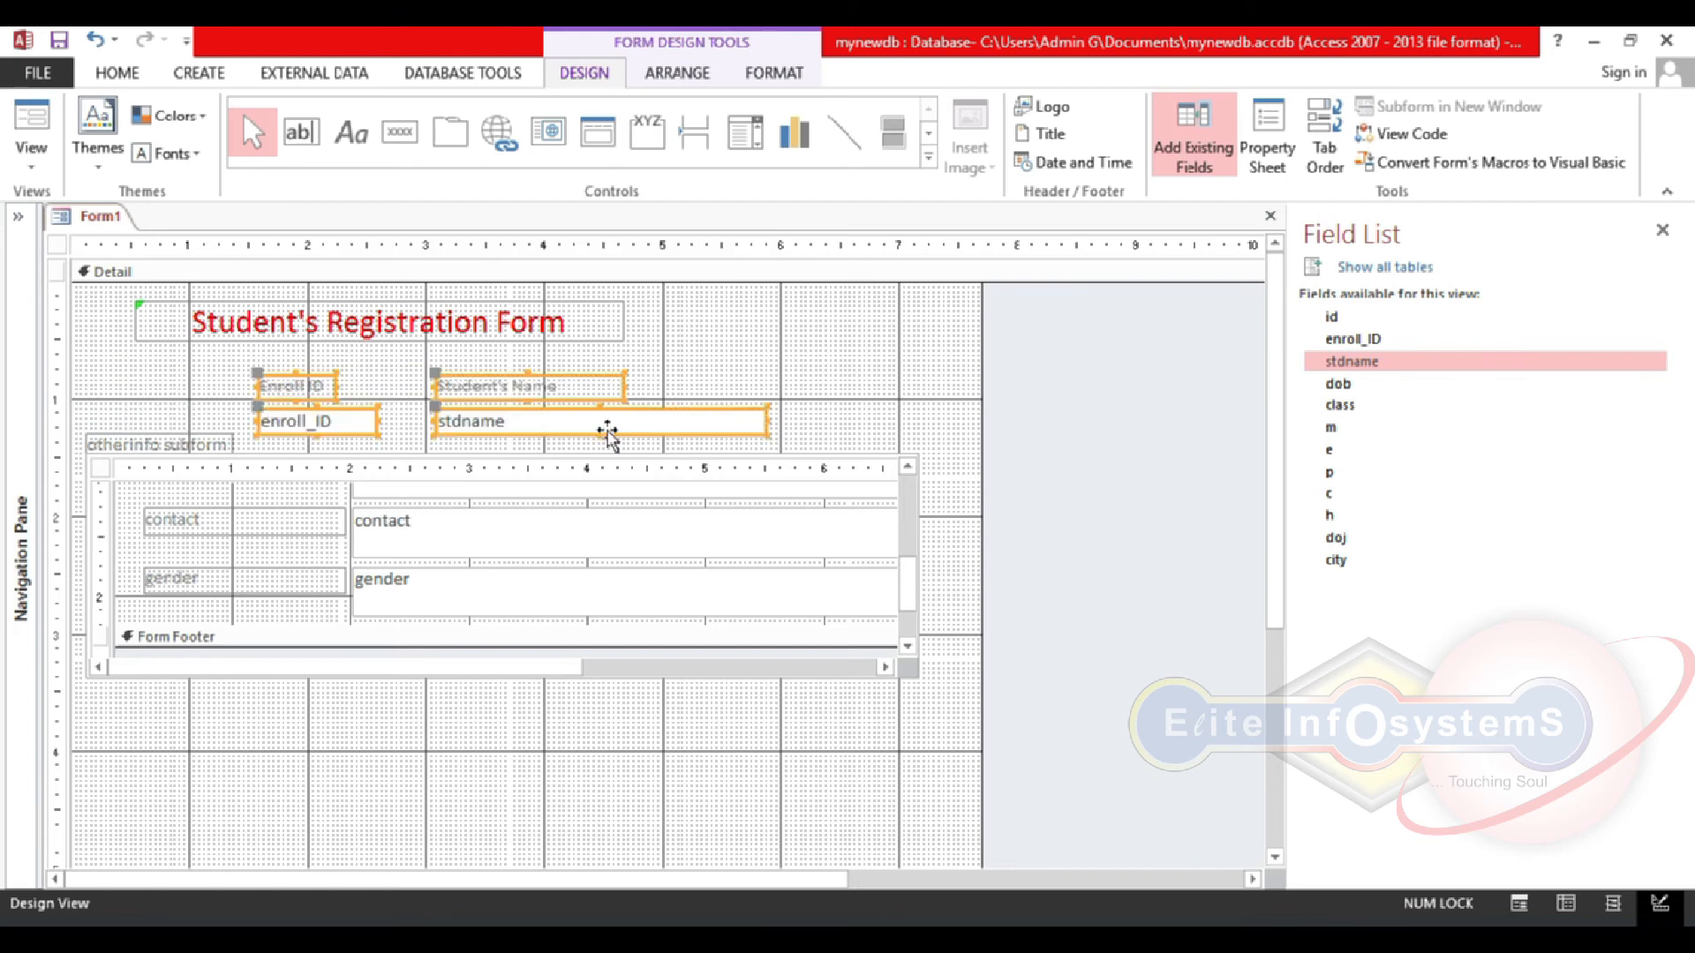
pyautogui.click(801, 430)
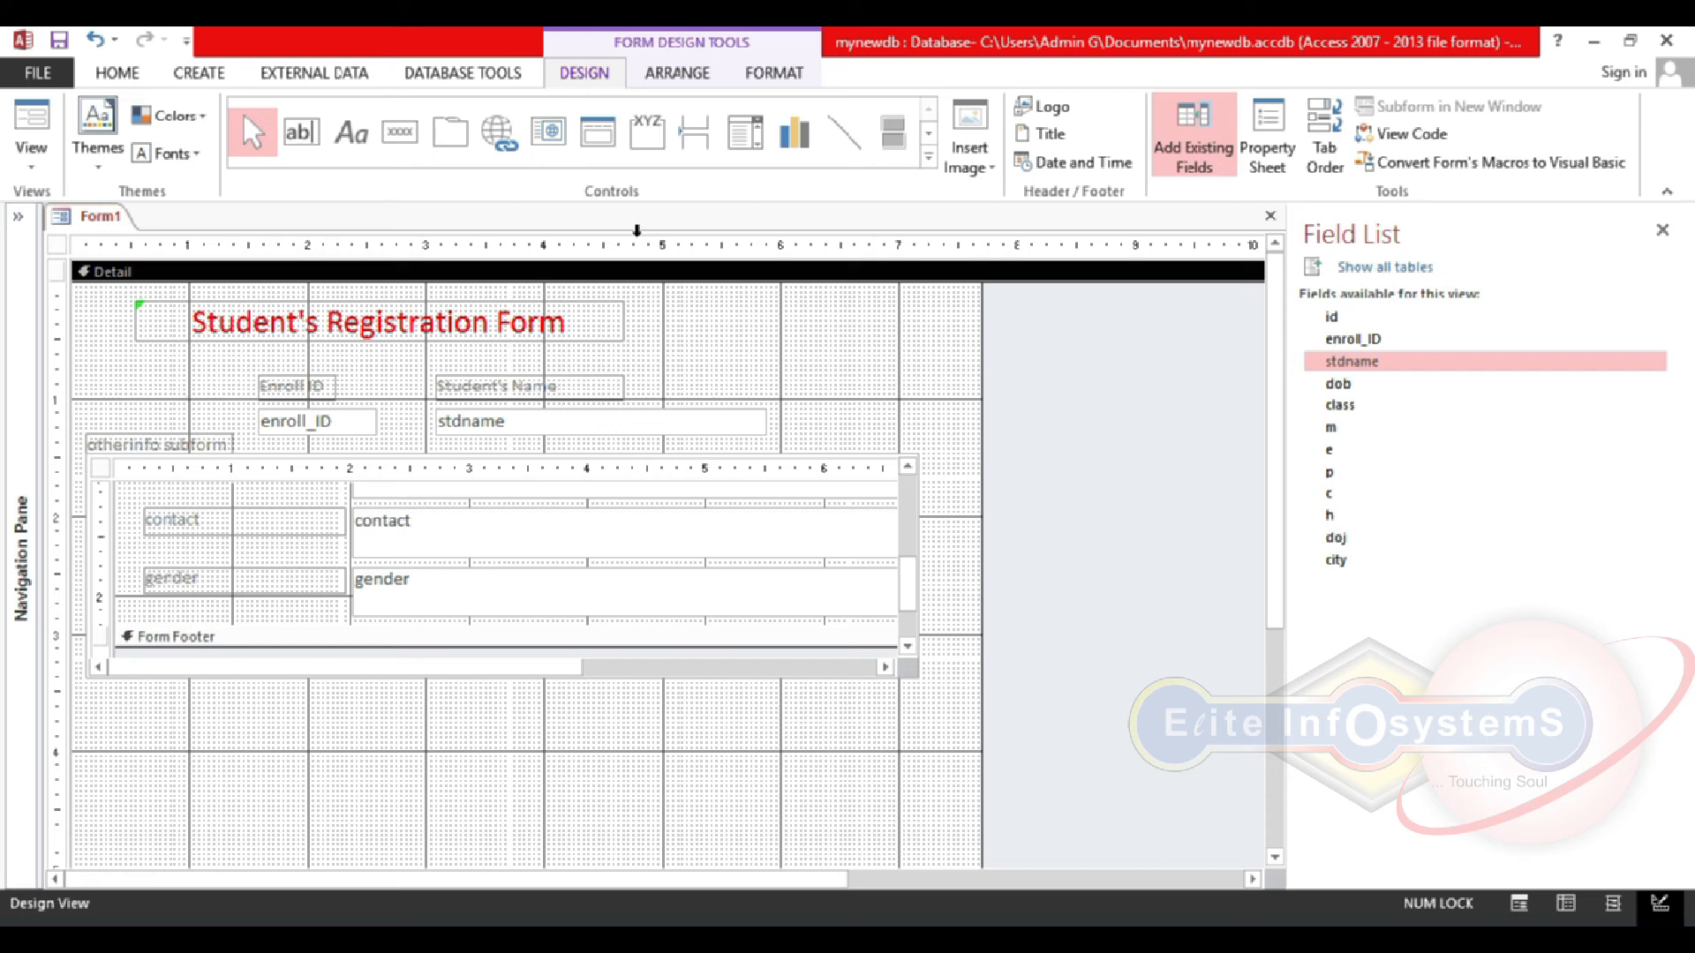
# Step: Draw a combo box in front of the Enroll ID field, set to find a record on the form based on its selected value
pyautogui.click(759, 137)
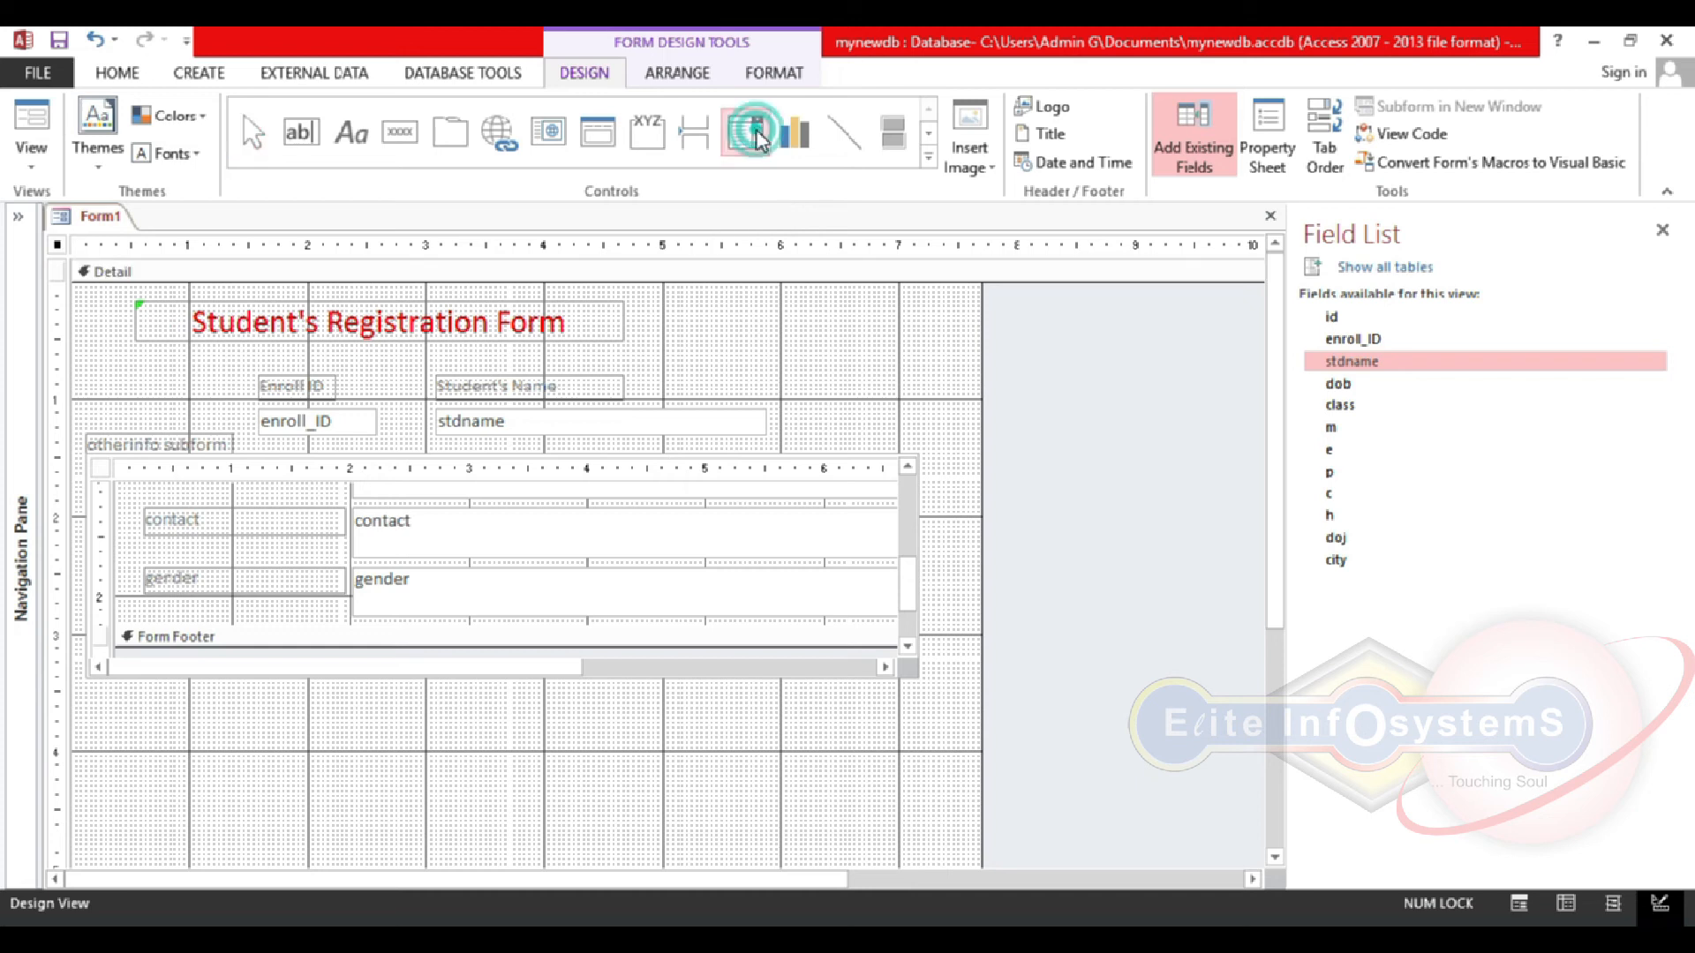
pyautogui.moveTo(111, 364); pyautogui.dragTo(229, 413)
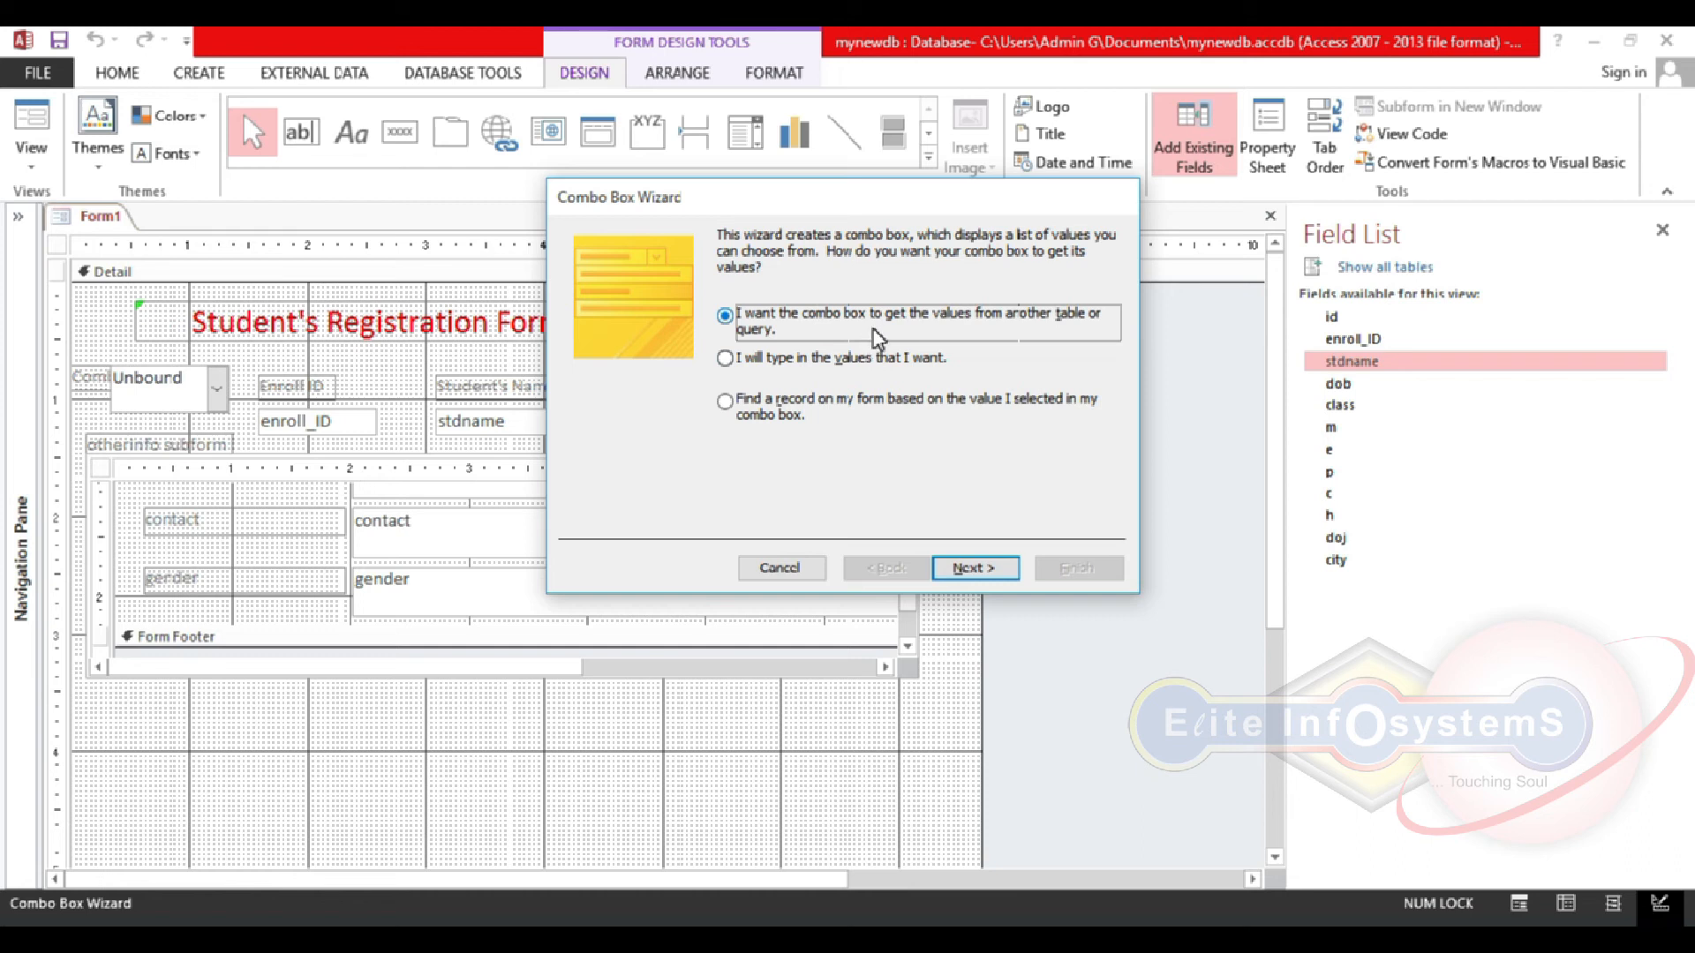
pyautogui.click(881, 365)
pyautogui.click(887, 403)
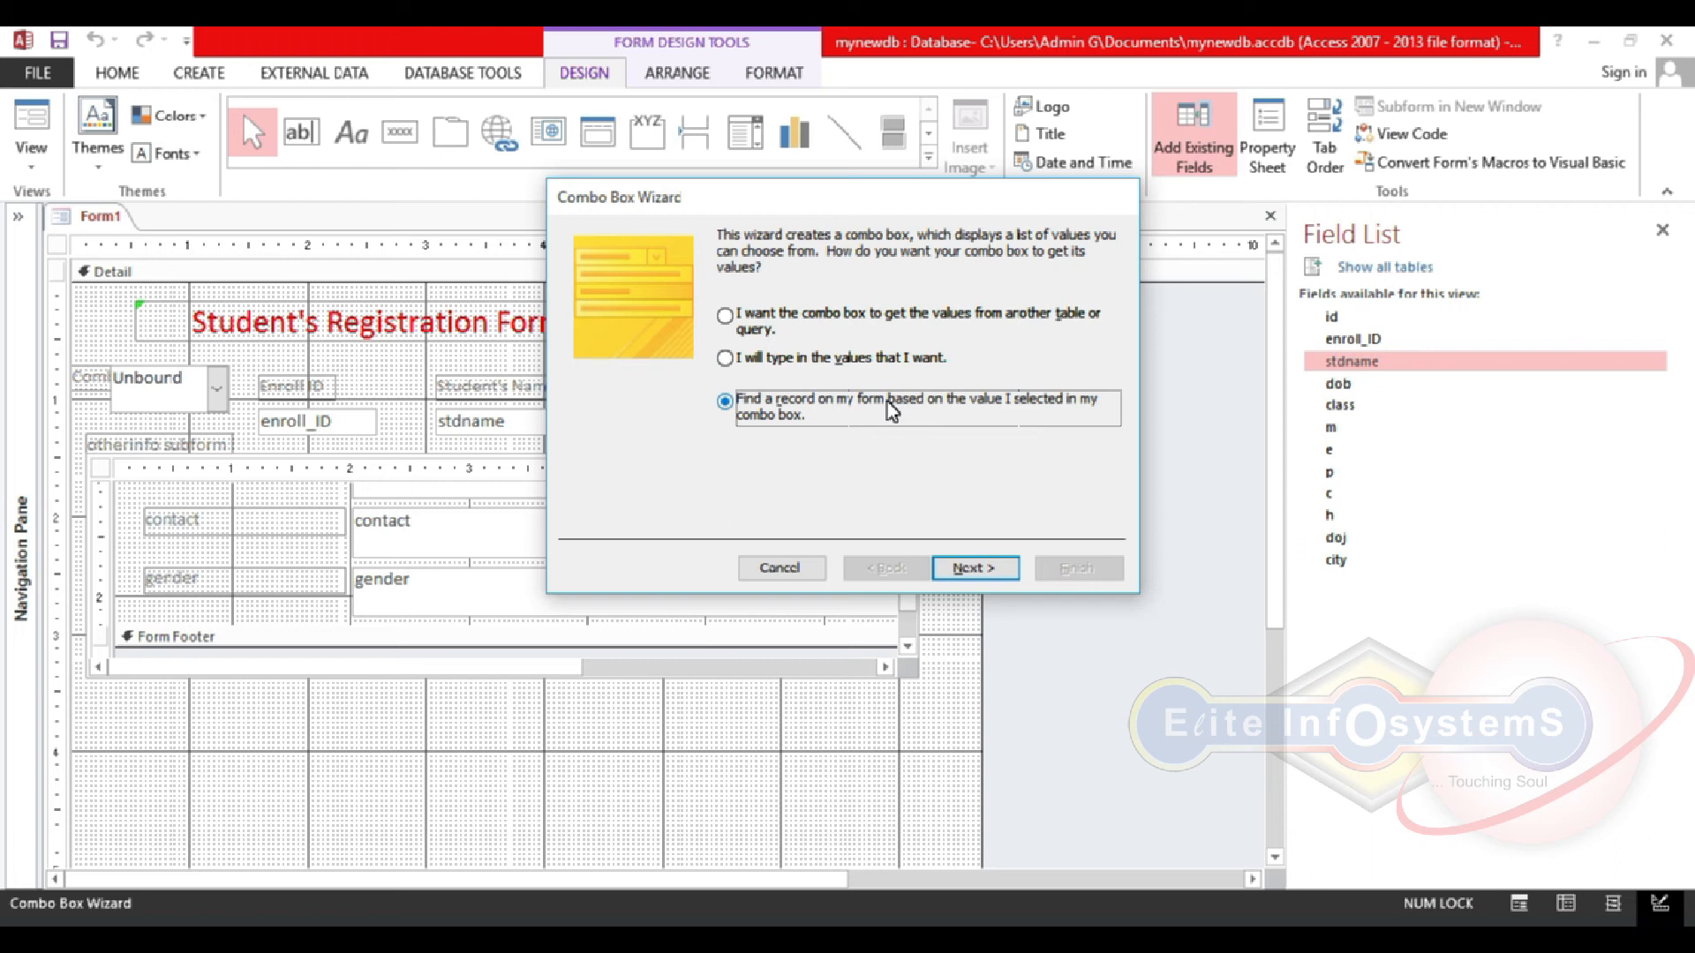
pyautogui.click(816, 327)
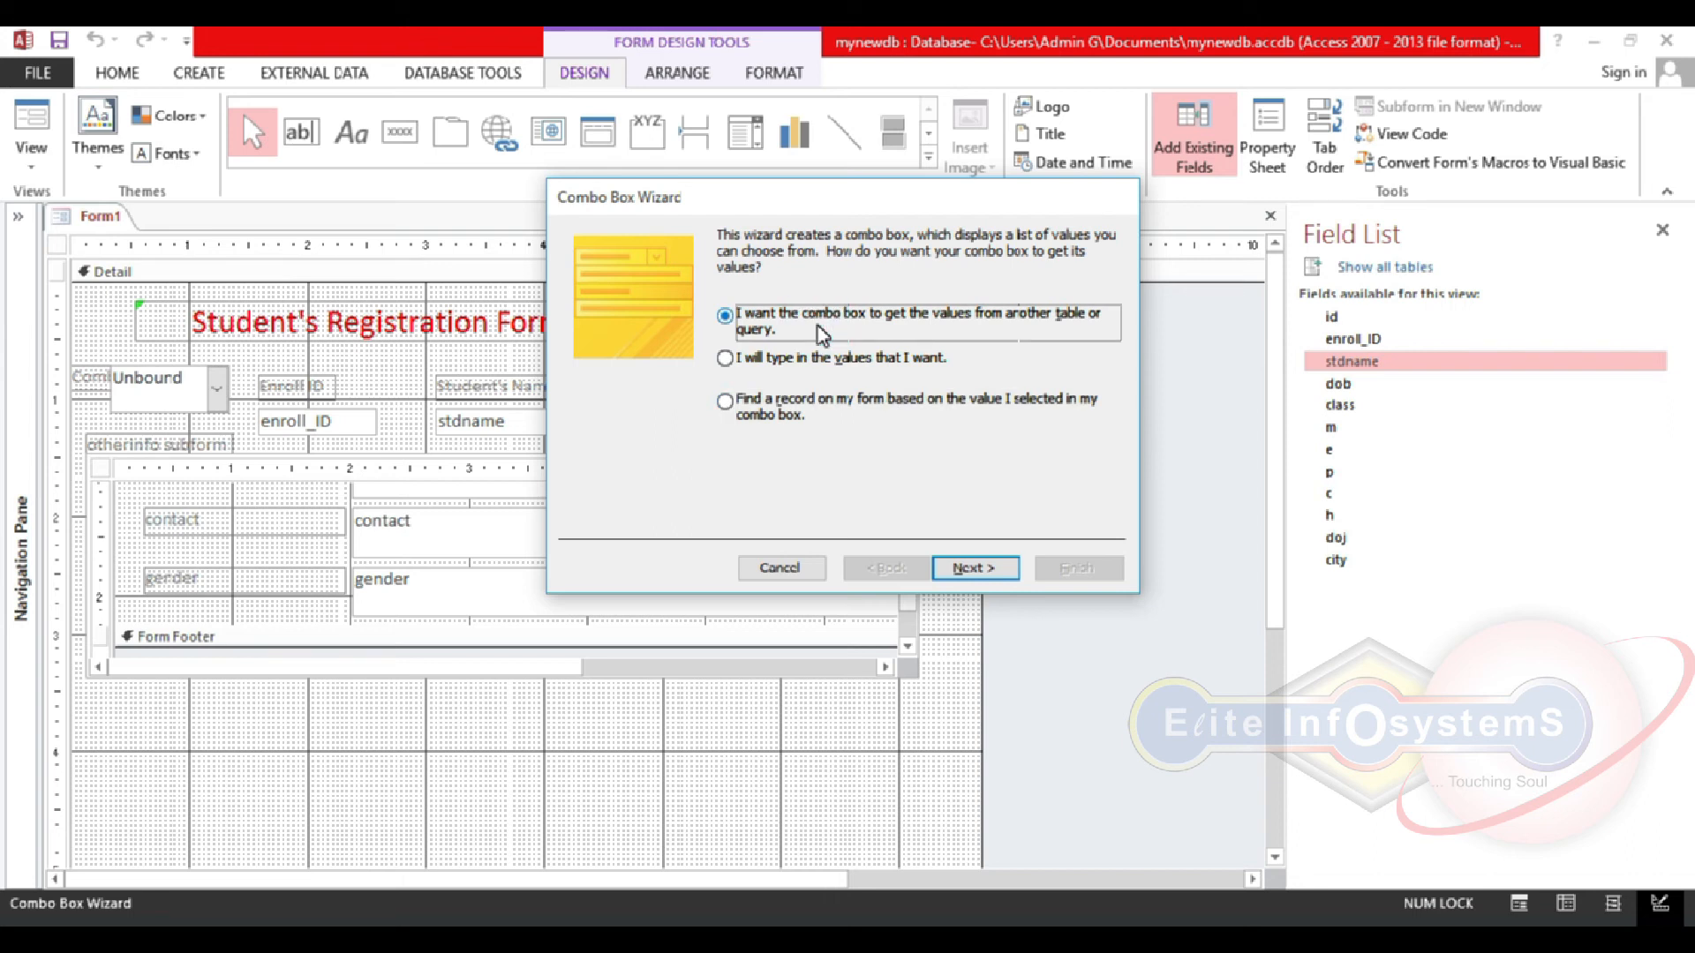
pyautogui.click(808, 362)
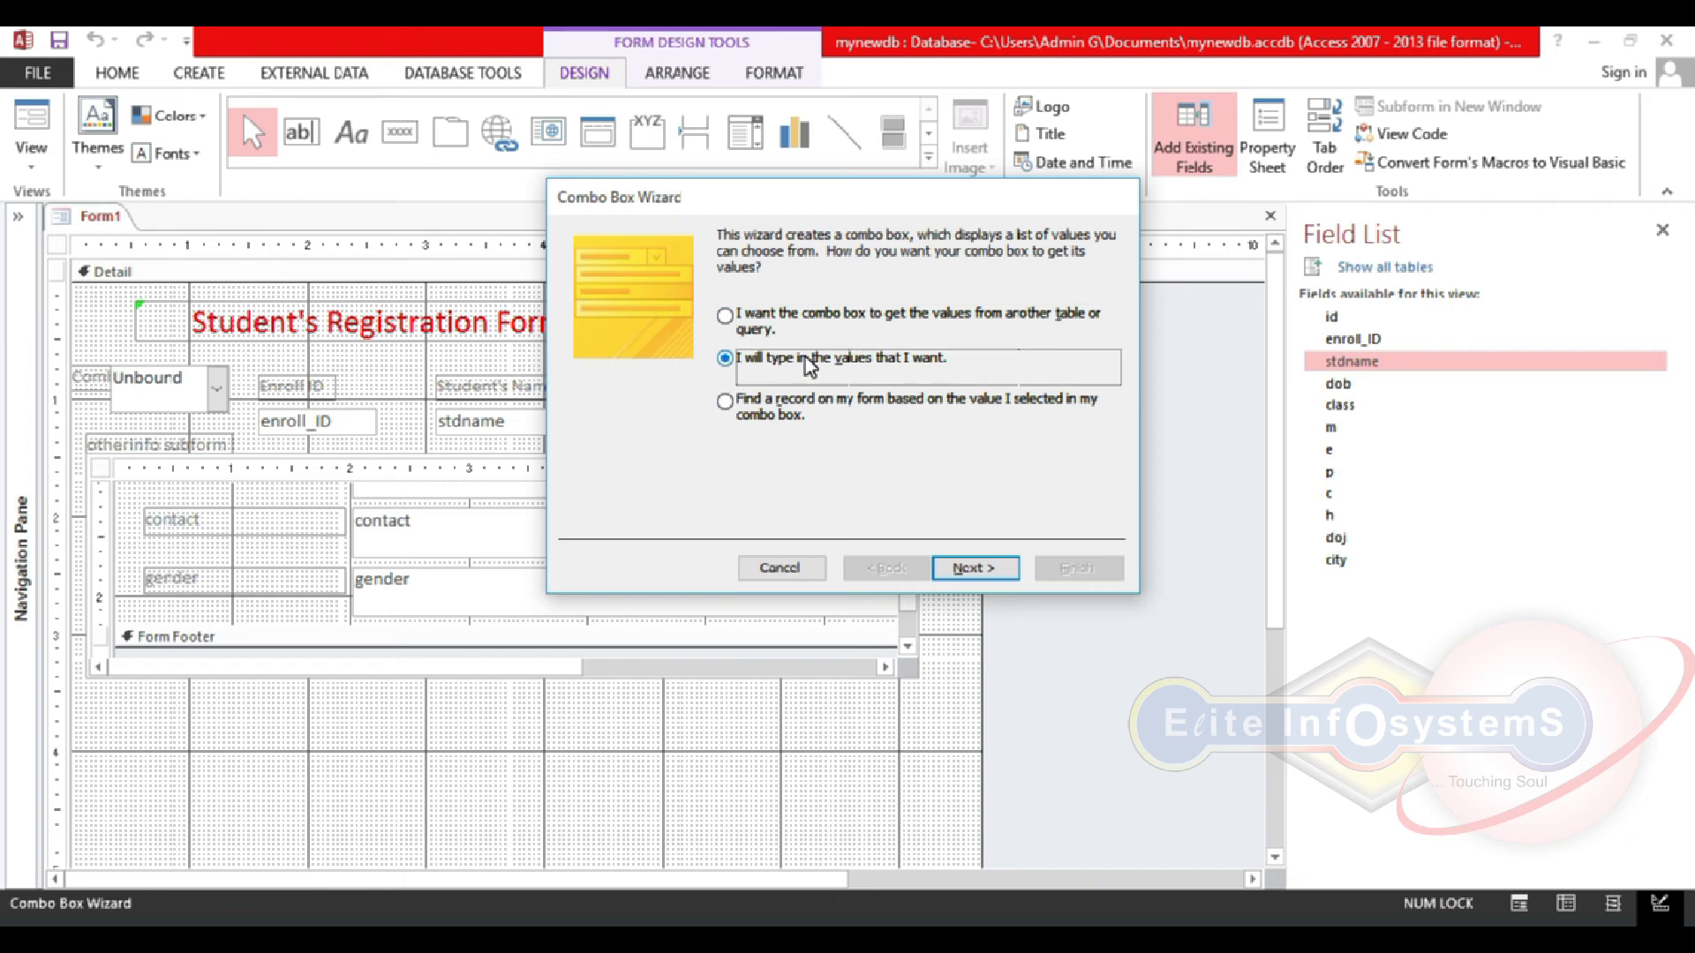
pyautogui.click(783, 403)
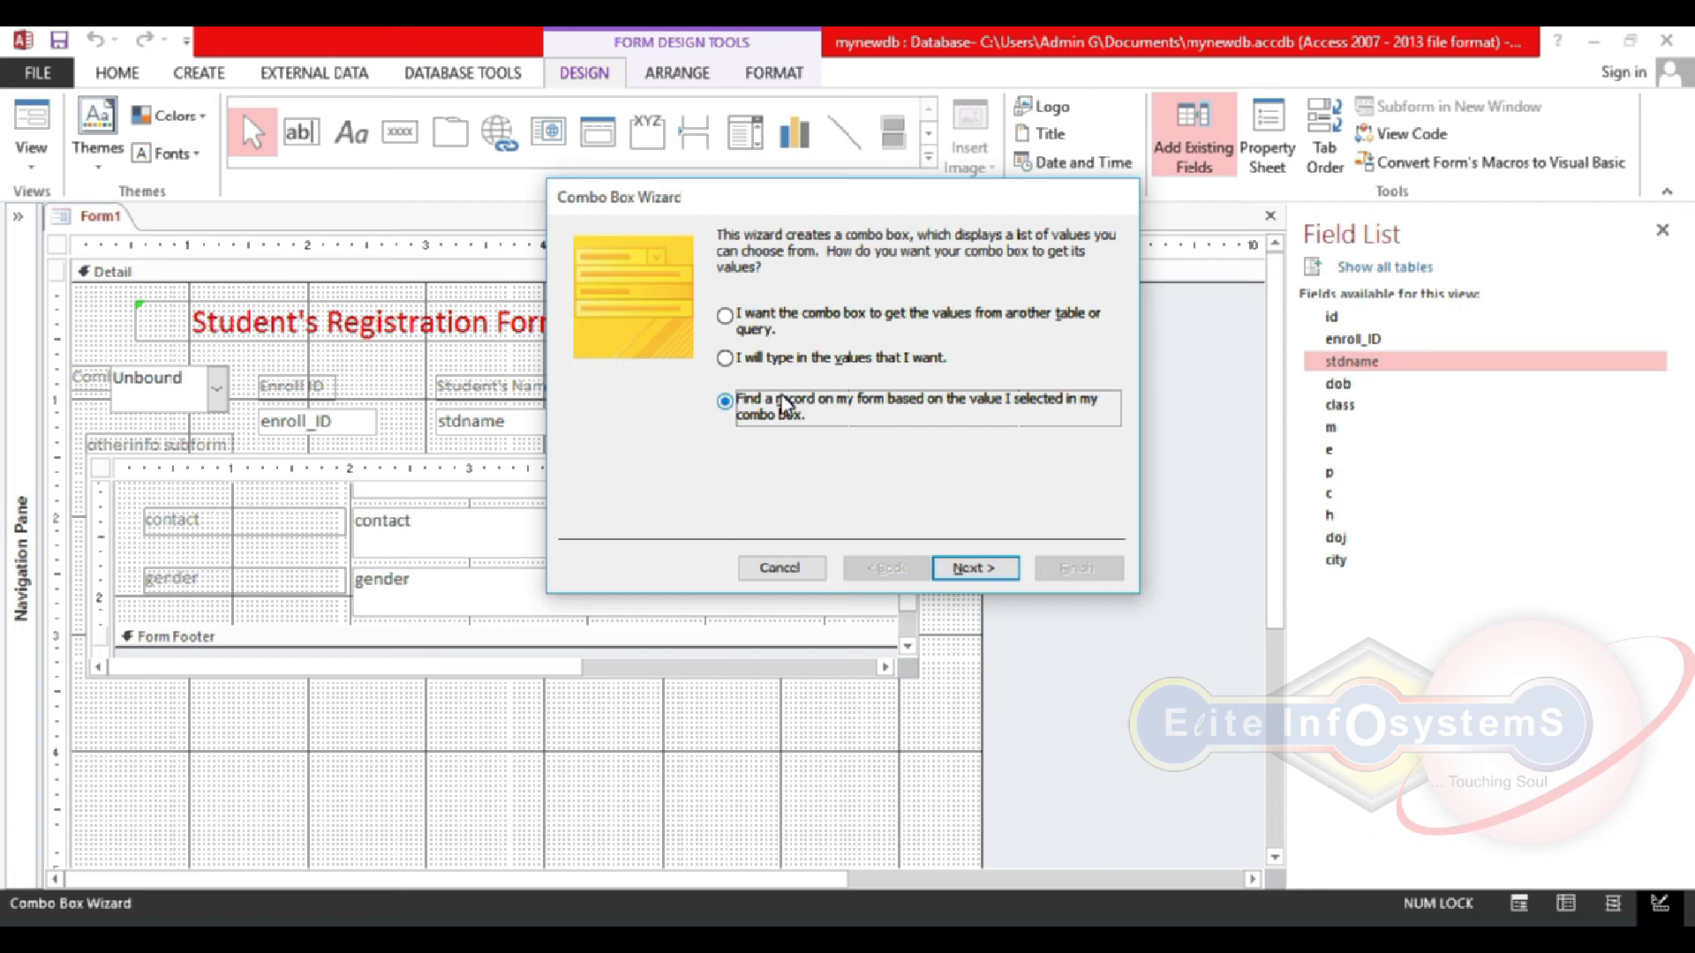
pyautogui.click(974, 567)
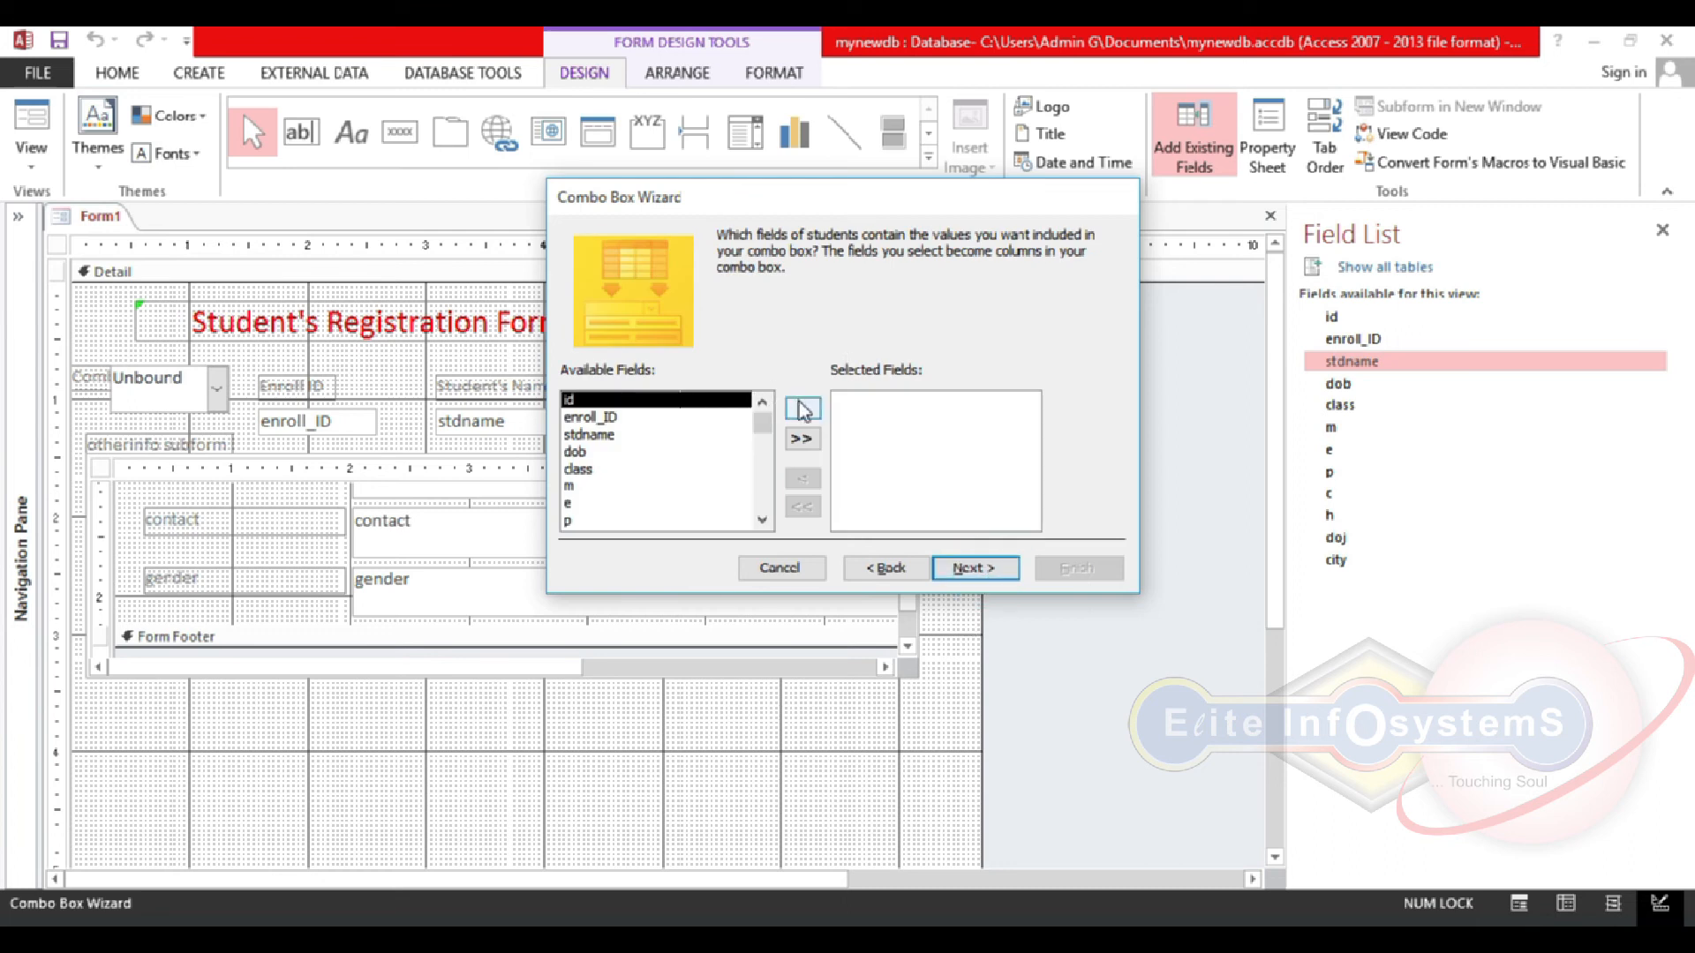
# Step: Include the id and enroll_ID fields in the combo box, keep the key column hidden, and finish with the label enroll_ID1
pyautogui.click(800, 409)
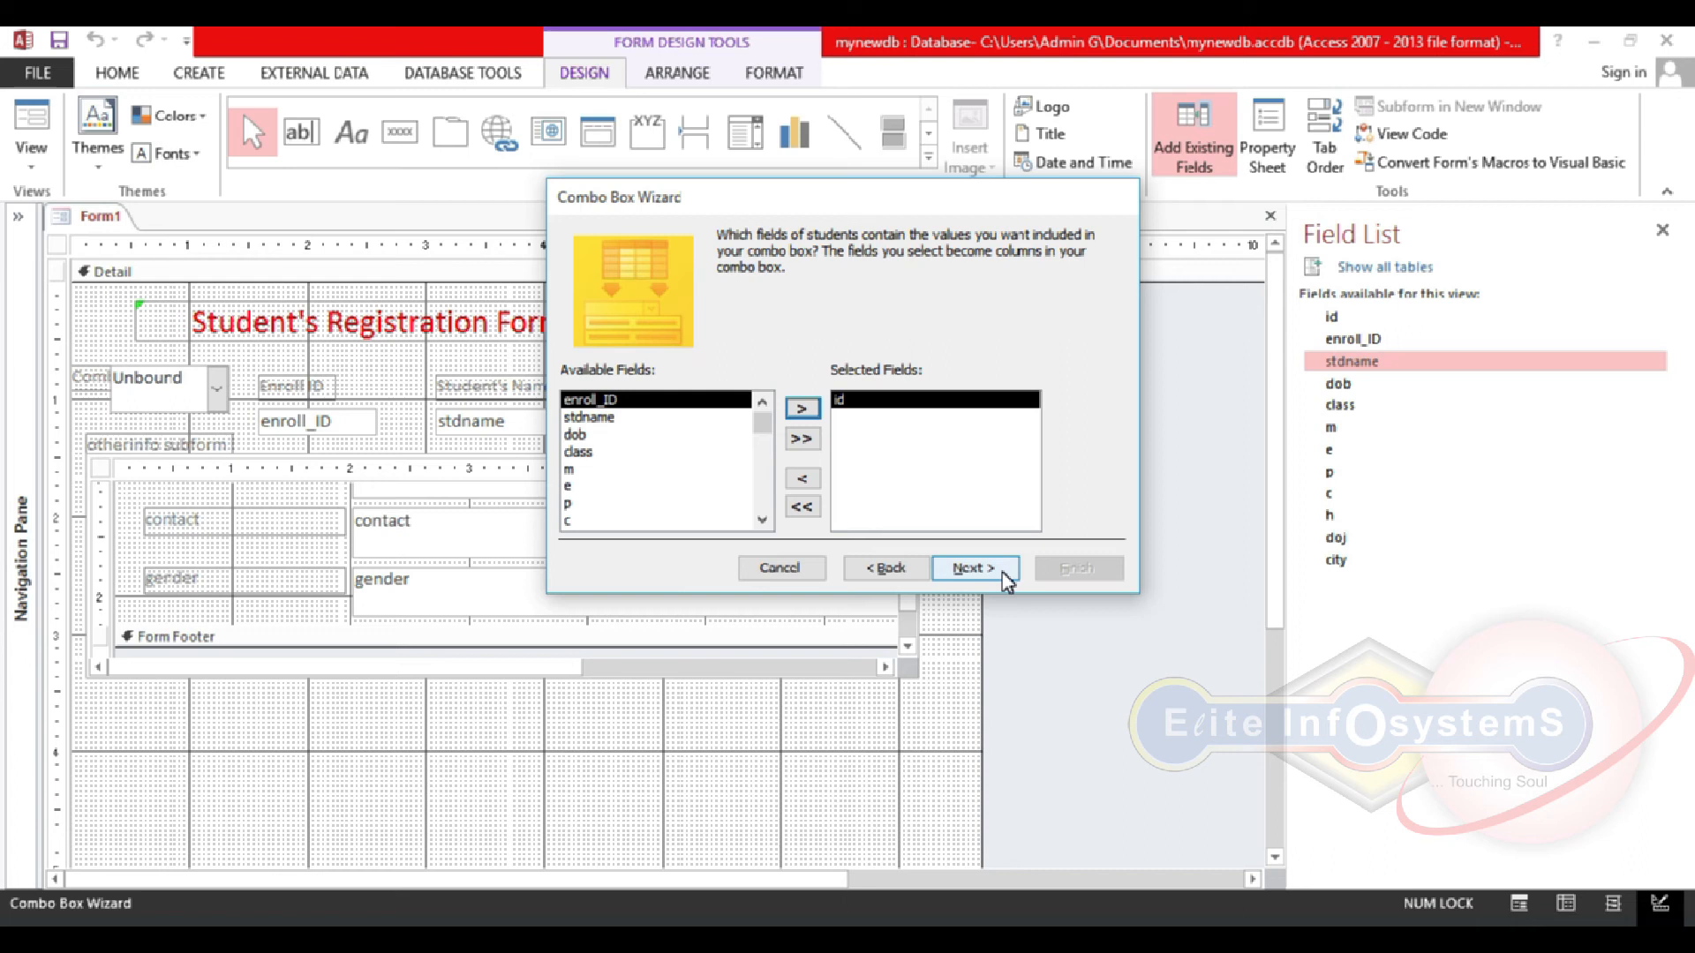
pyautogui.click(801, 411)
pyautogui.click(990, 572)
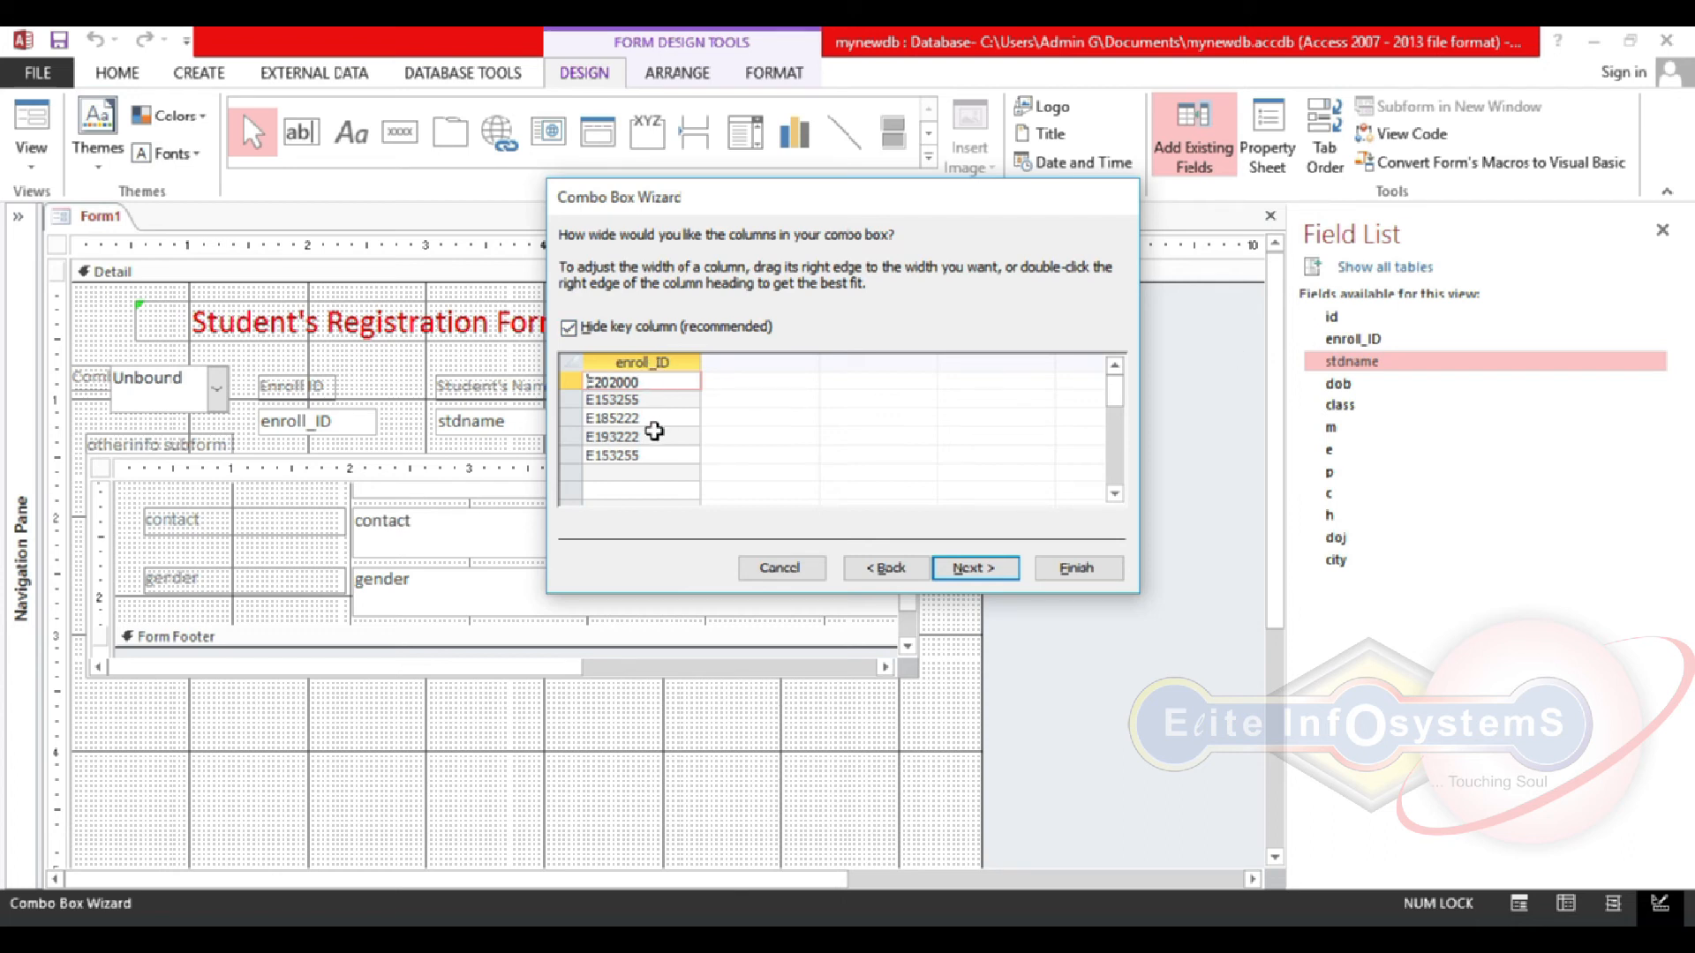
pyautogui.click(1005, 569)
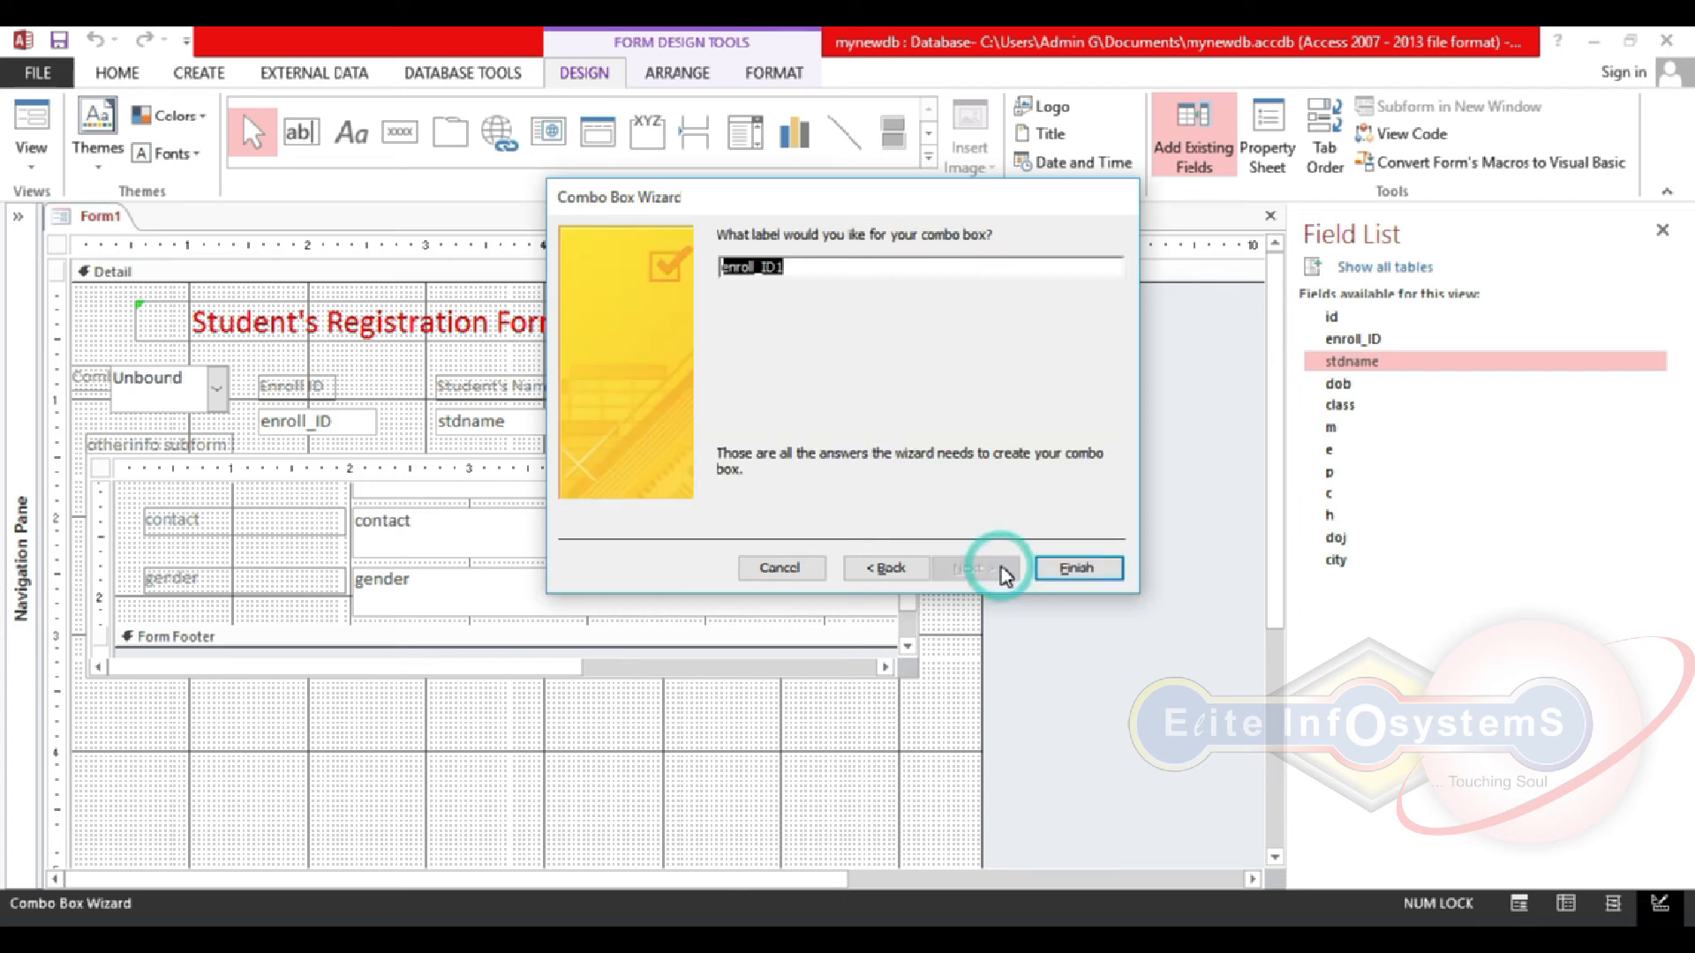
pyautogui.click(1071, 568)
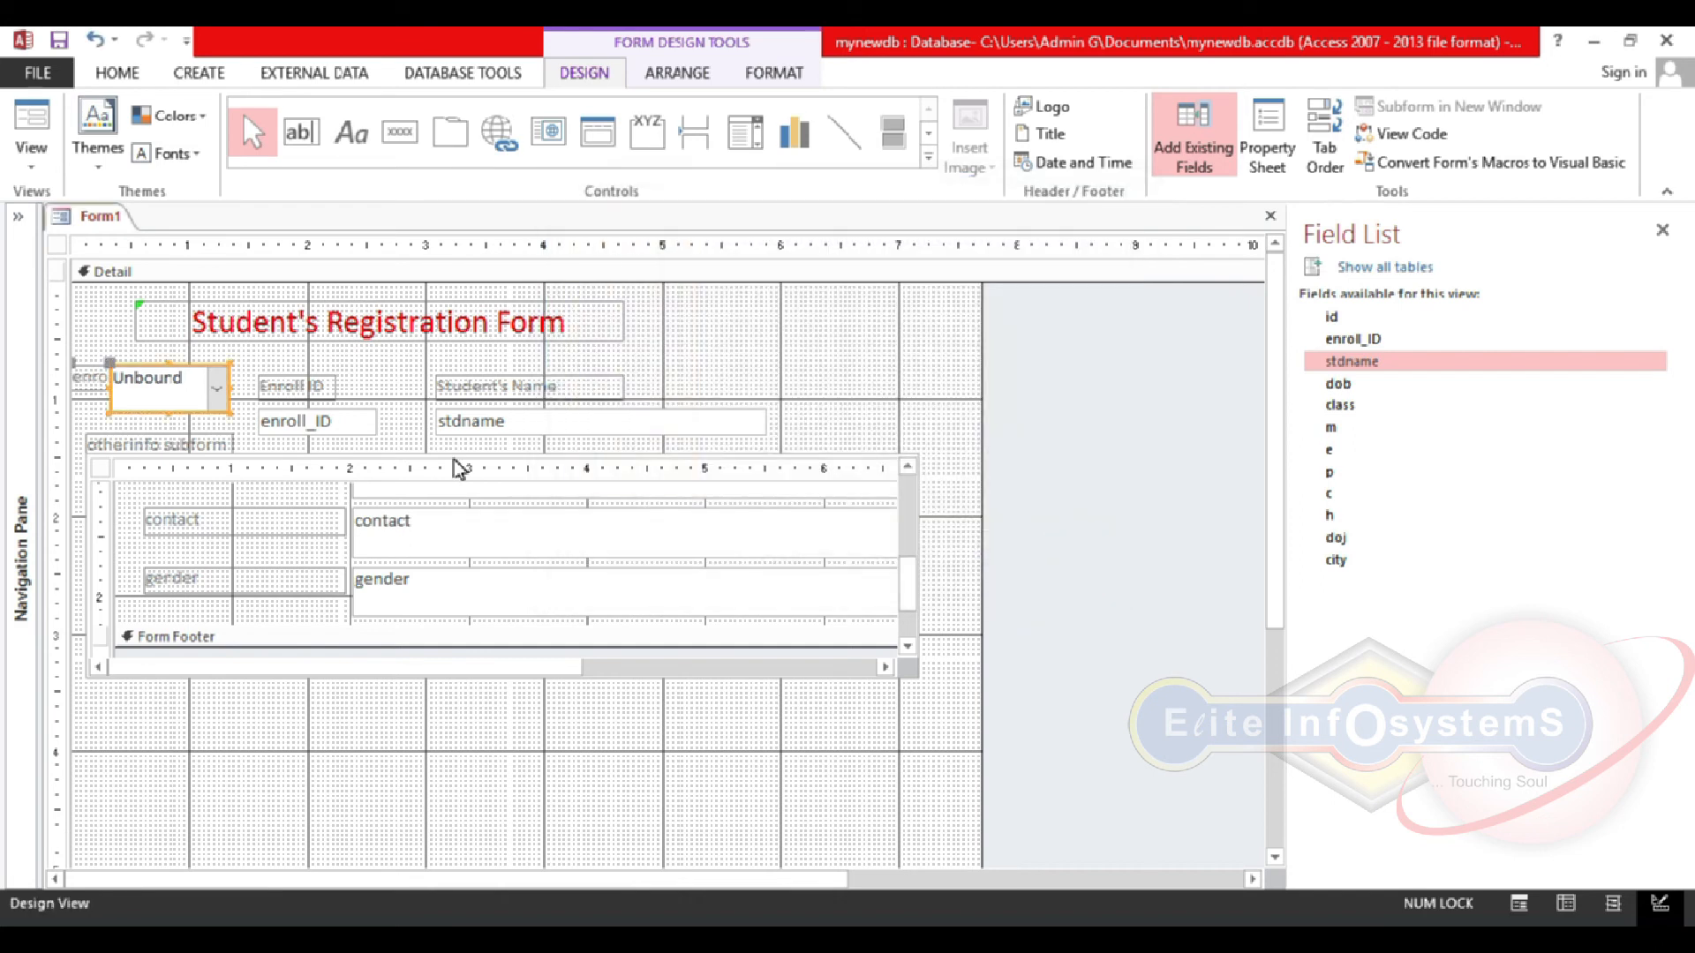
# Step: Place the enroll_ID1 label above its combo box and shift the combo box slightly down
pyautogui.click(227, 375)
pyautogui.click(92, 364)
pyautogui.moveTo(92, 364)
pyautogui.mouseDown()
pyautogui.moveTo(94, 342)
pyautogui.moveTo(120, 344)
pyautogui.moveTo(130, 375)
pyautogui.moveTo(113, 383)
pyautogui.mouseUp()
pyautogui.click(257, 369)
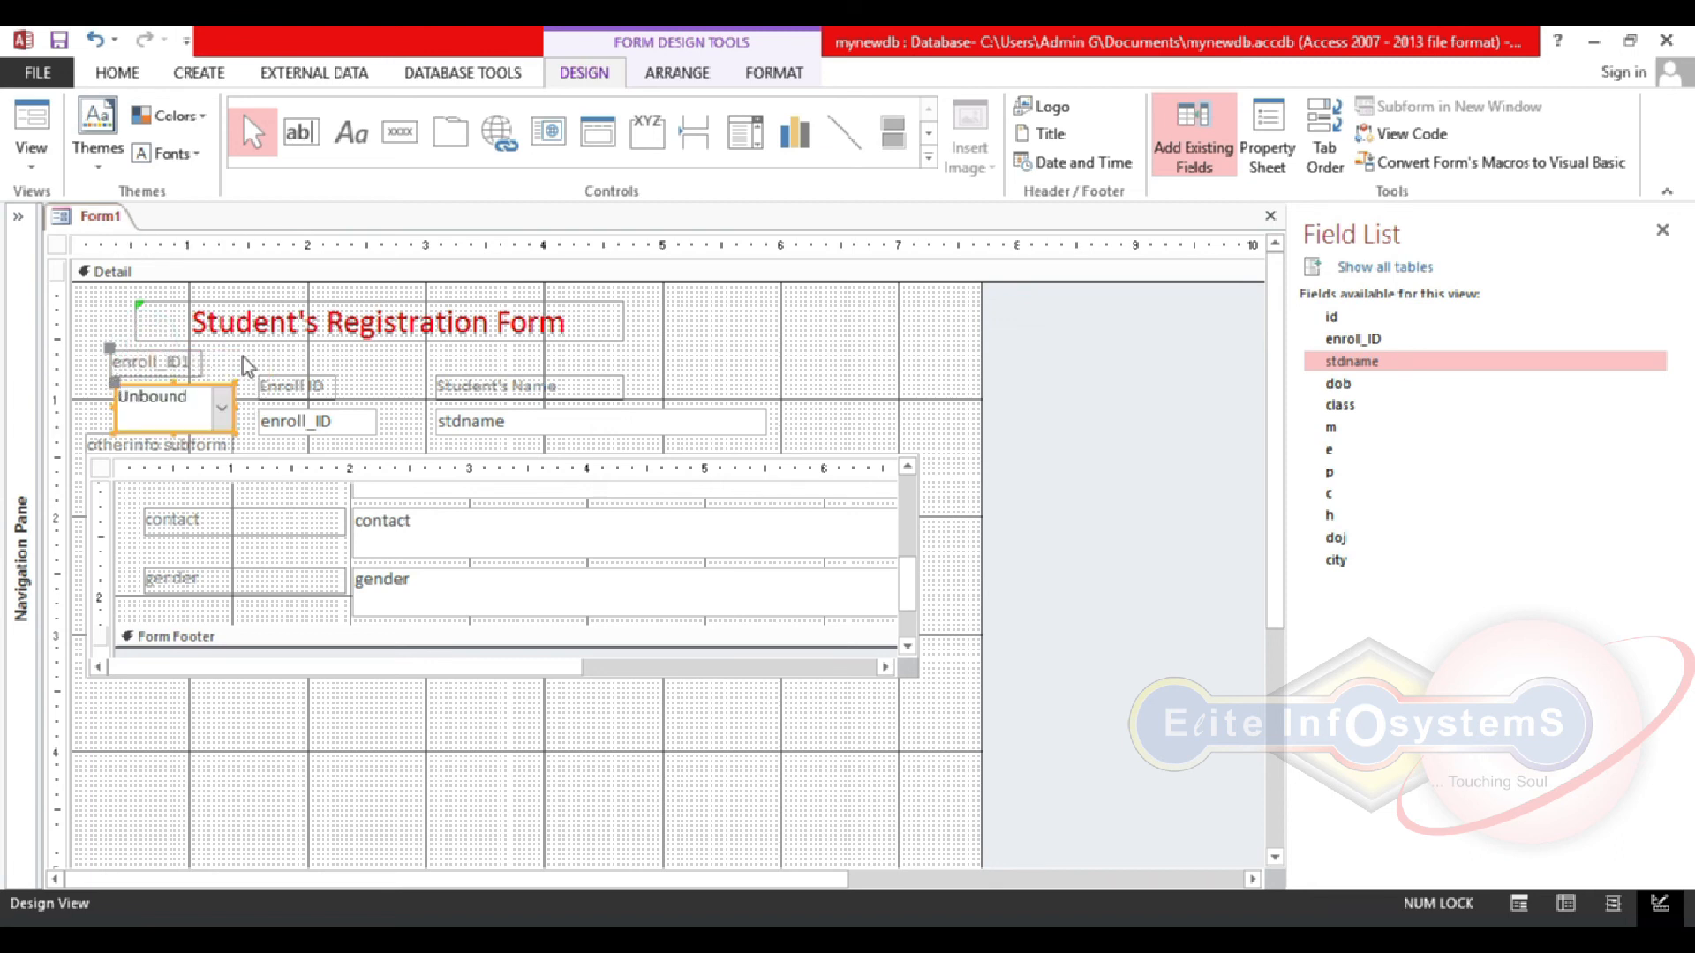
# Step: Delete the original enroll_ID text box with its label and place the combo box directly beside the enroll_ID1 label
pyautogui.moveTo(347, 380); pyautogui.dragTo(289, 447)
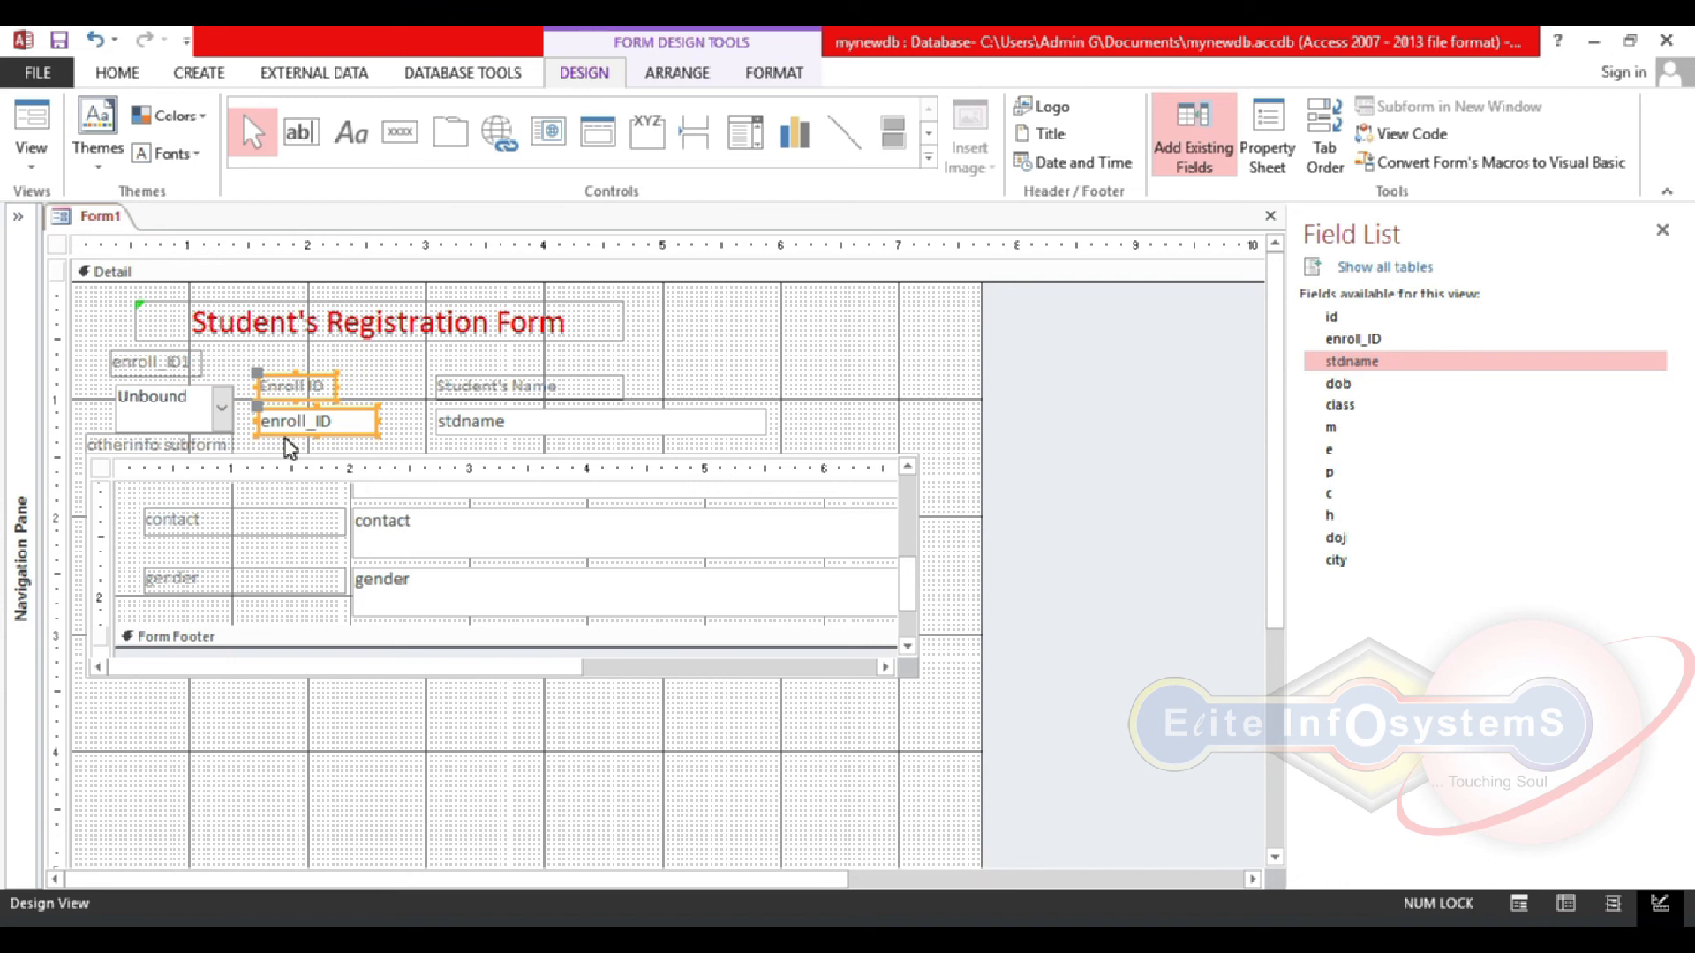
pyautogui.press('Delete')
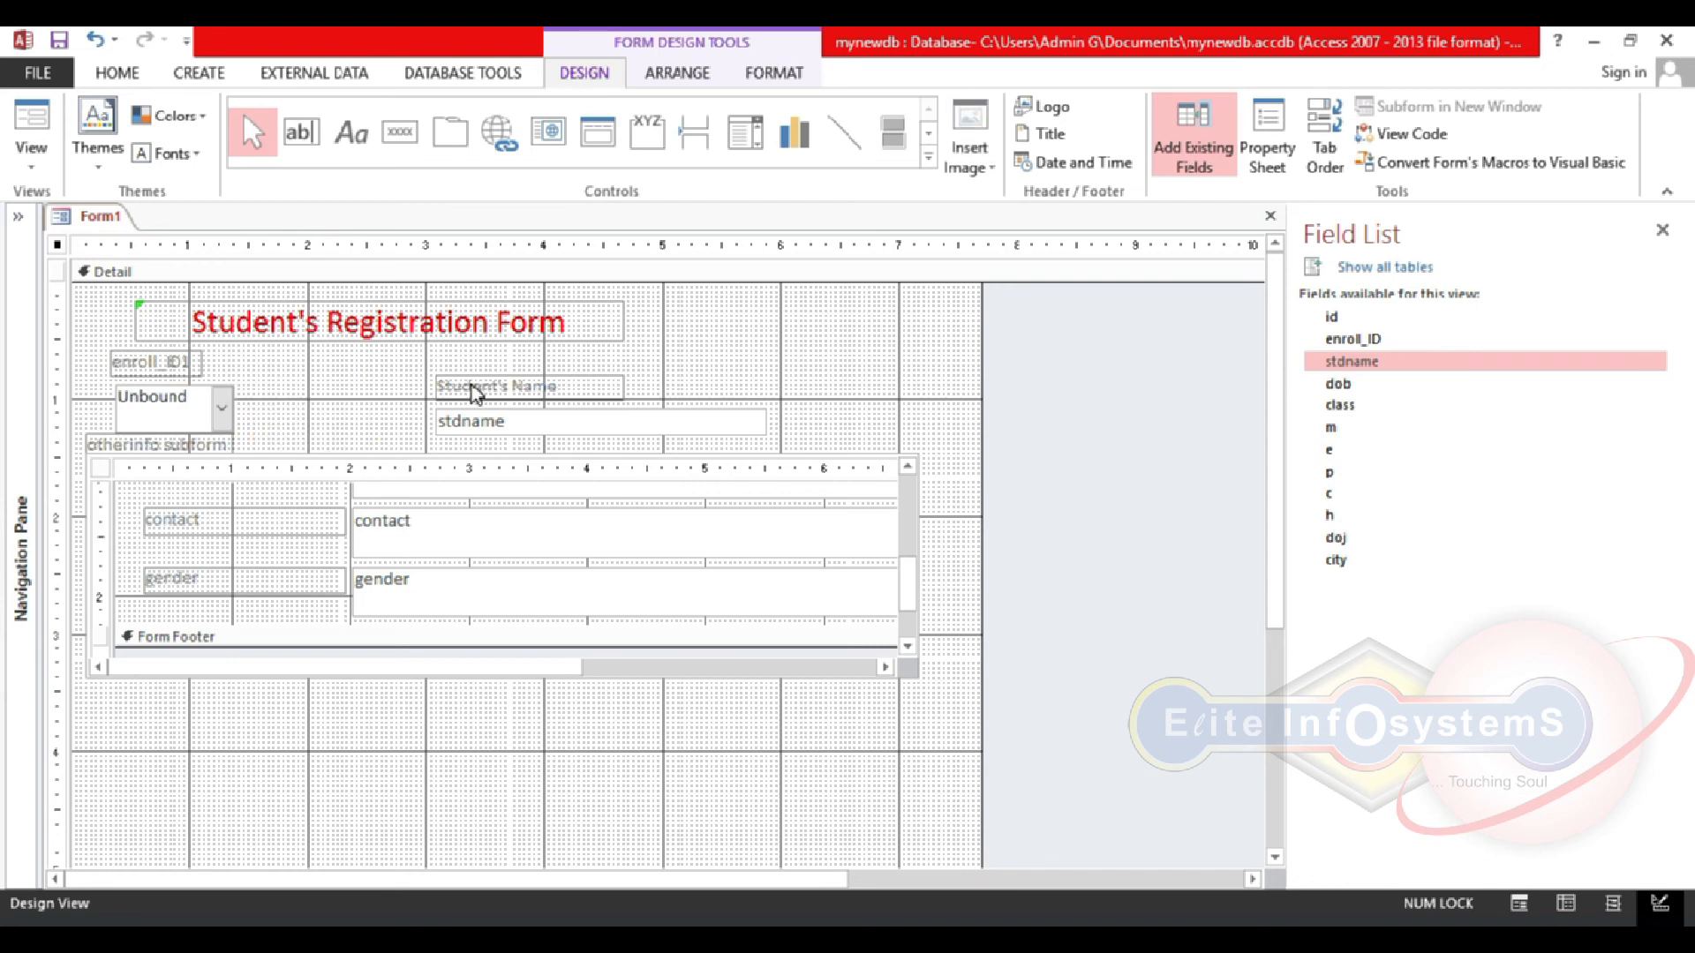
pyautogui.click(211, 387)
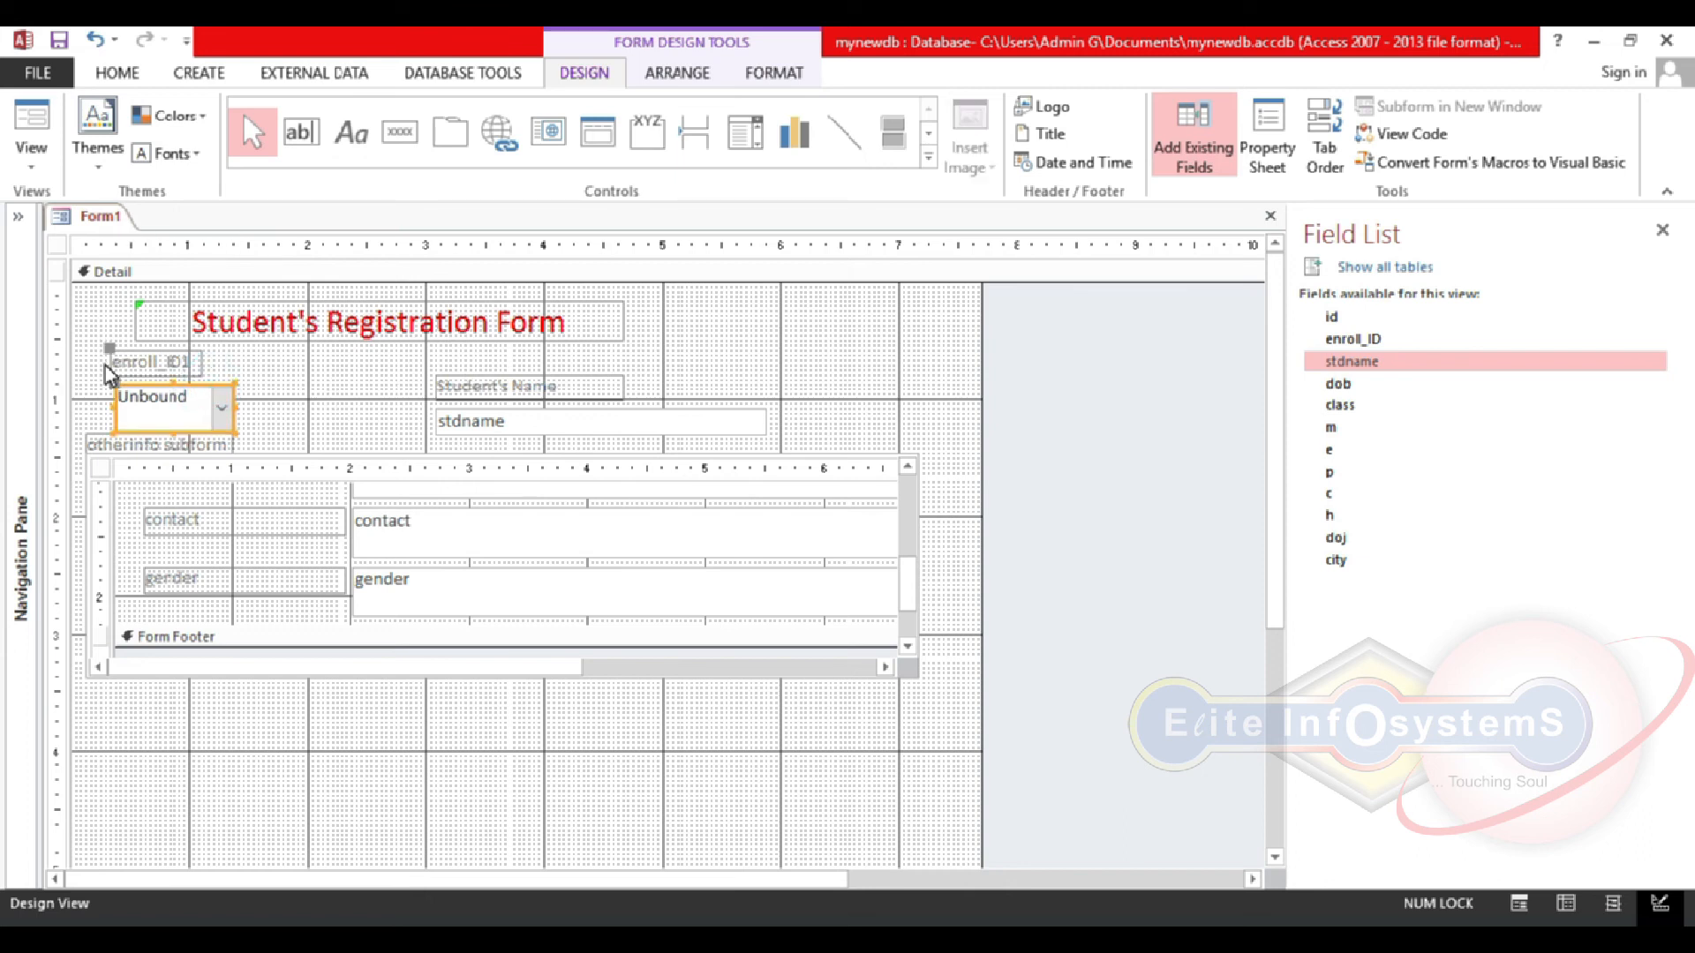
pyautogui.moveTo(115, 381); pyautogui.dragTo(217, 350)
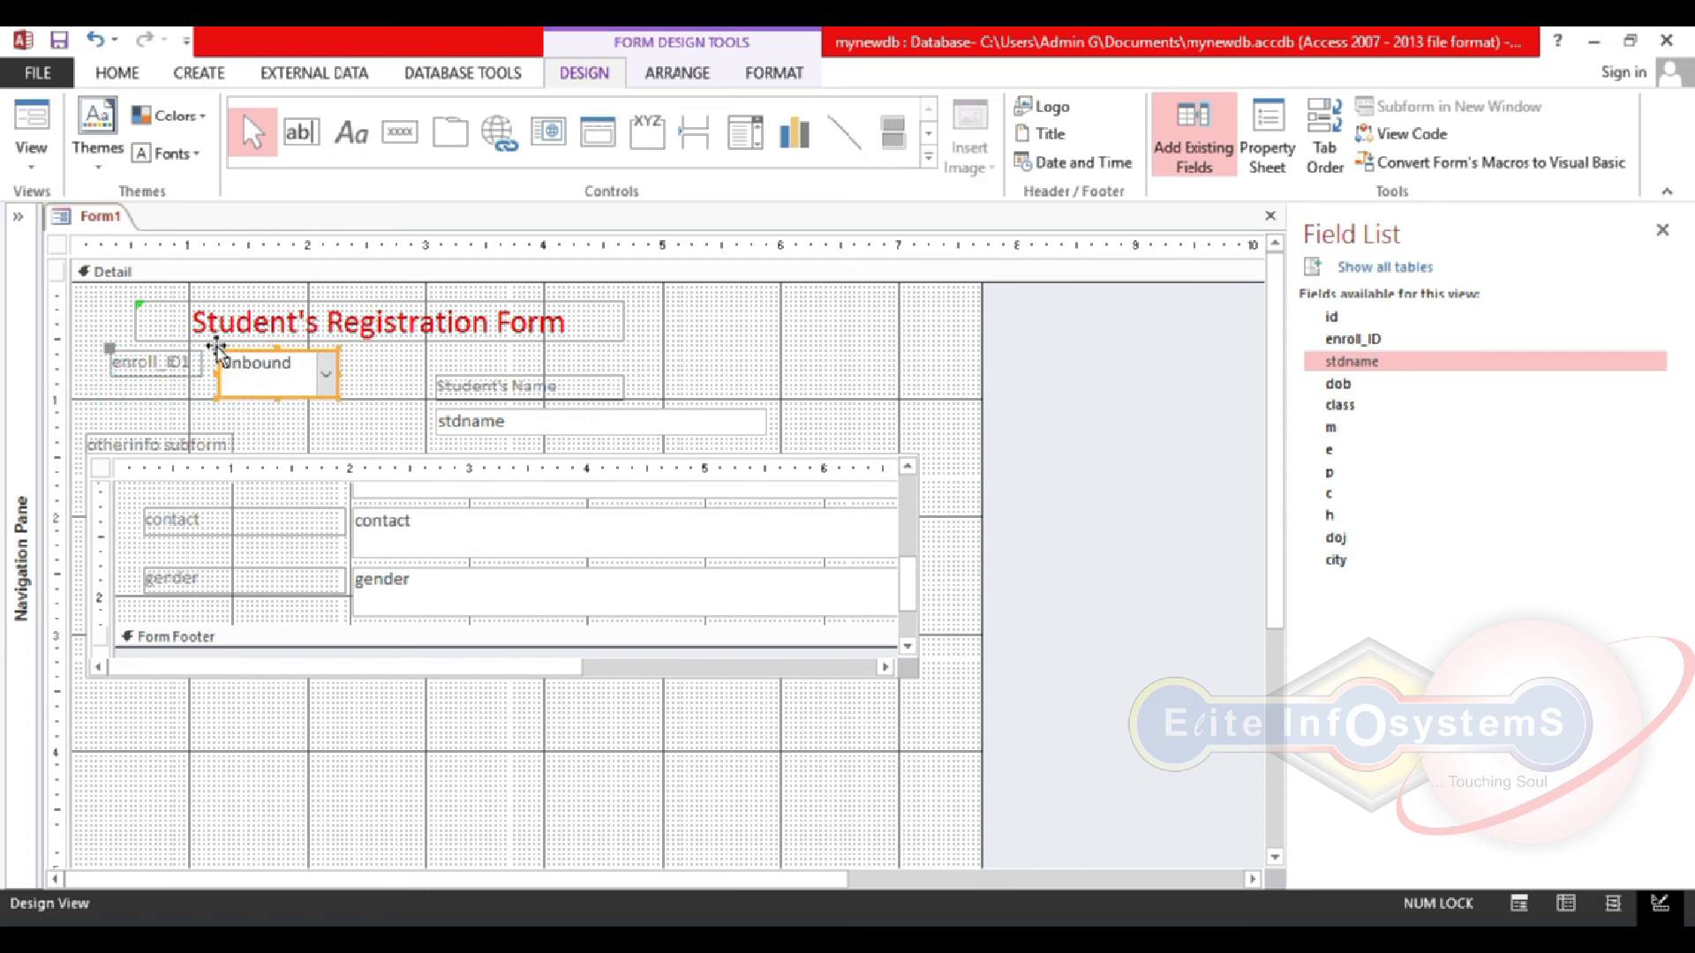
# Step: Move the stdname text box and its label up and left, beside the combo box
pyautogui.click(432, 386)
pyautogui.moveTo(432, 386); pyautogui.dragTo(379, 383)
pyautogui.click(439, 406)
# Step: Reduce the combo box's height to a single line, matching the enroll_ID1 label
pyautogui.click(288, 388)
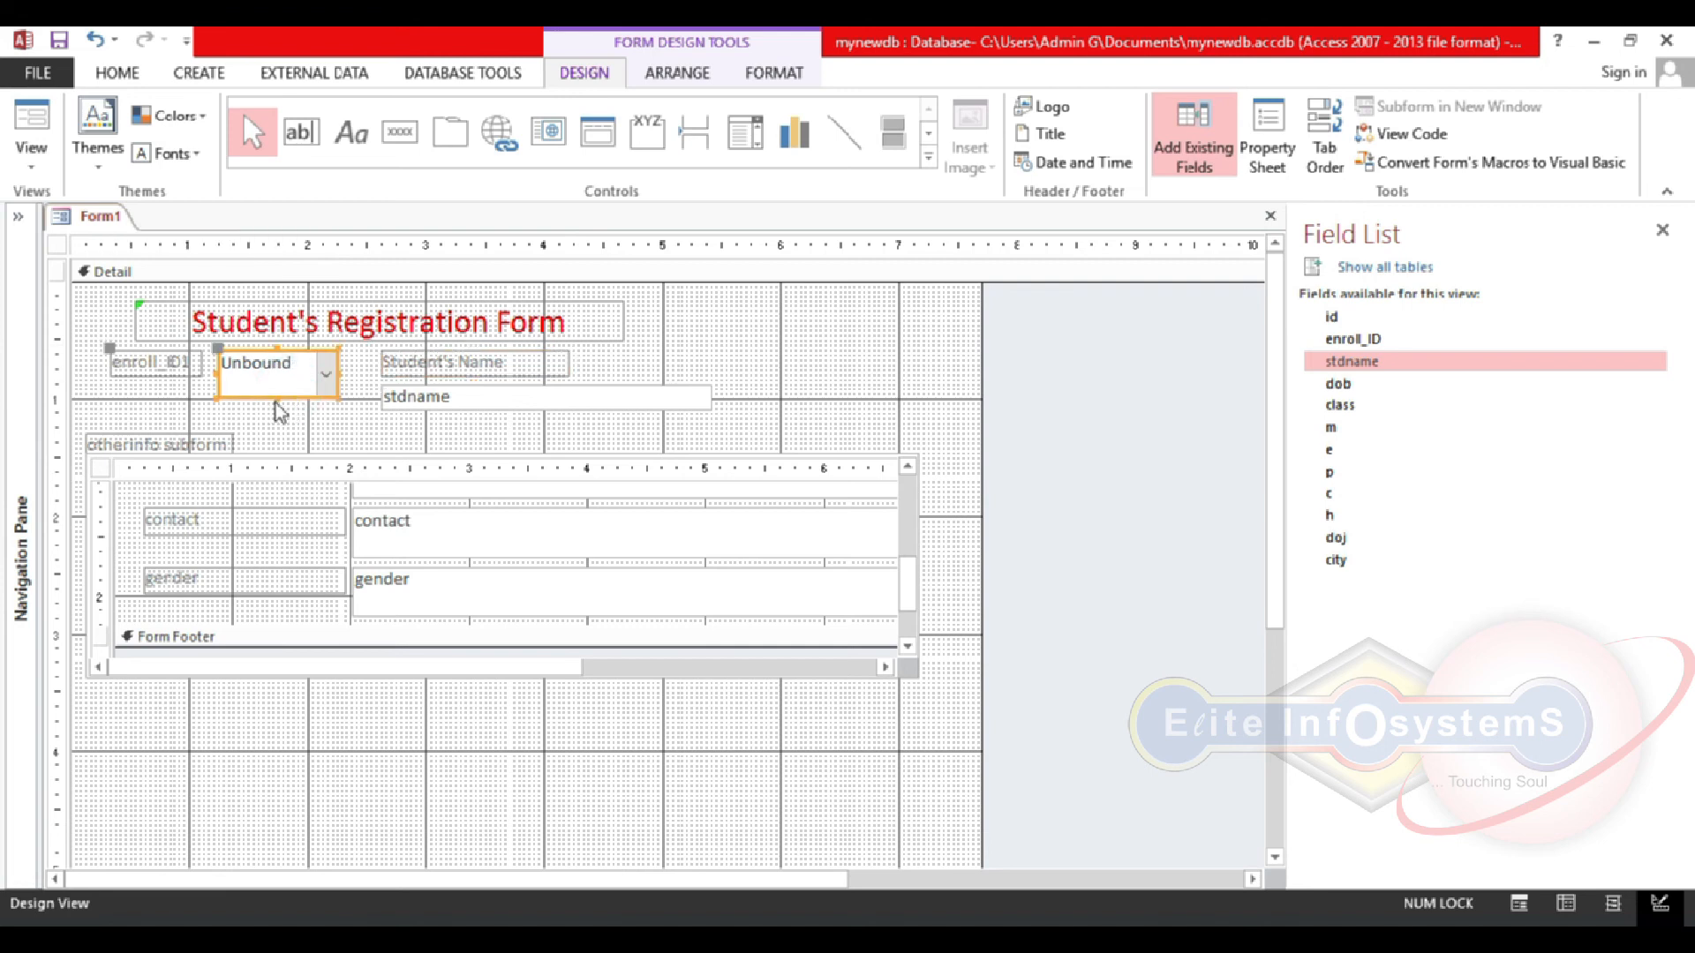
pyautogui.click(276, 403)
pyautogui.click(276, 396)
pyautogui.moveTo(277, 397); pyautogui.dragTo(276, 380)
# Step: Place the Student's Name label beneath the enroll_ID1 label and the stdname text box right after it, at about 2 on the ruler
pyautogui.click(382, 362)
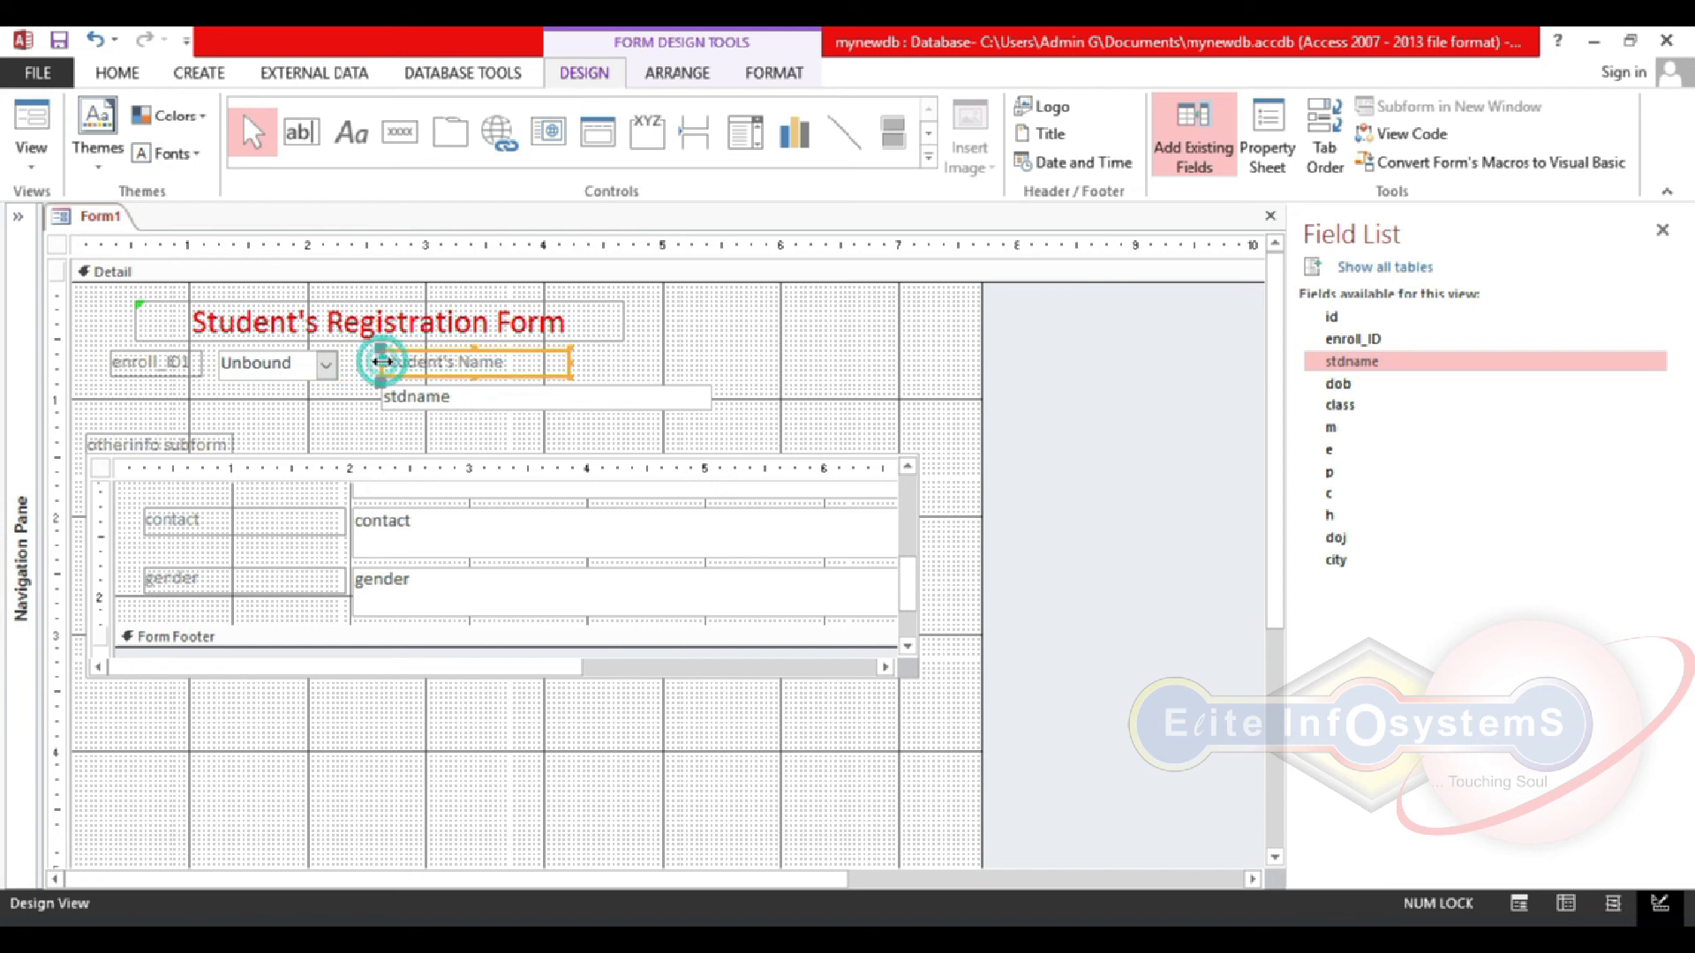
pyautogui.moveTo(380, 349); pyautogui.dragTo(110, 394)
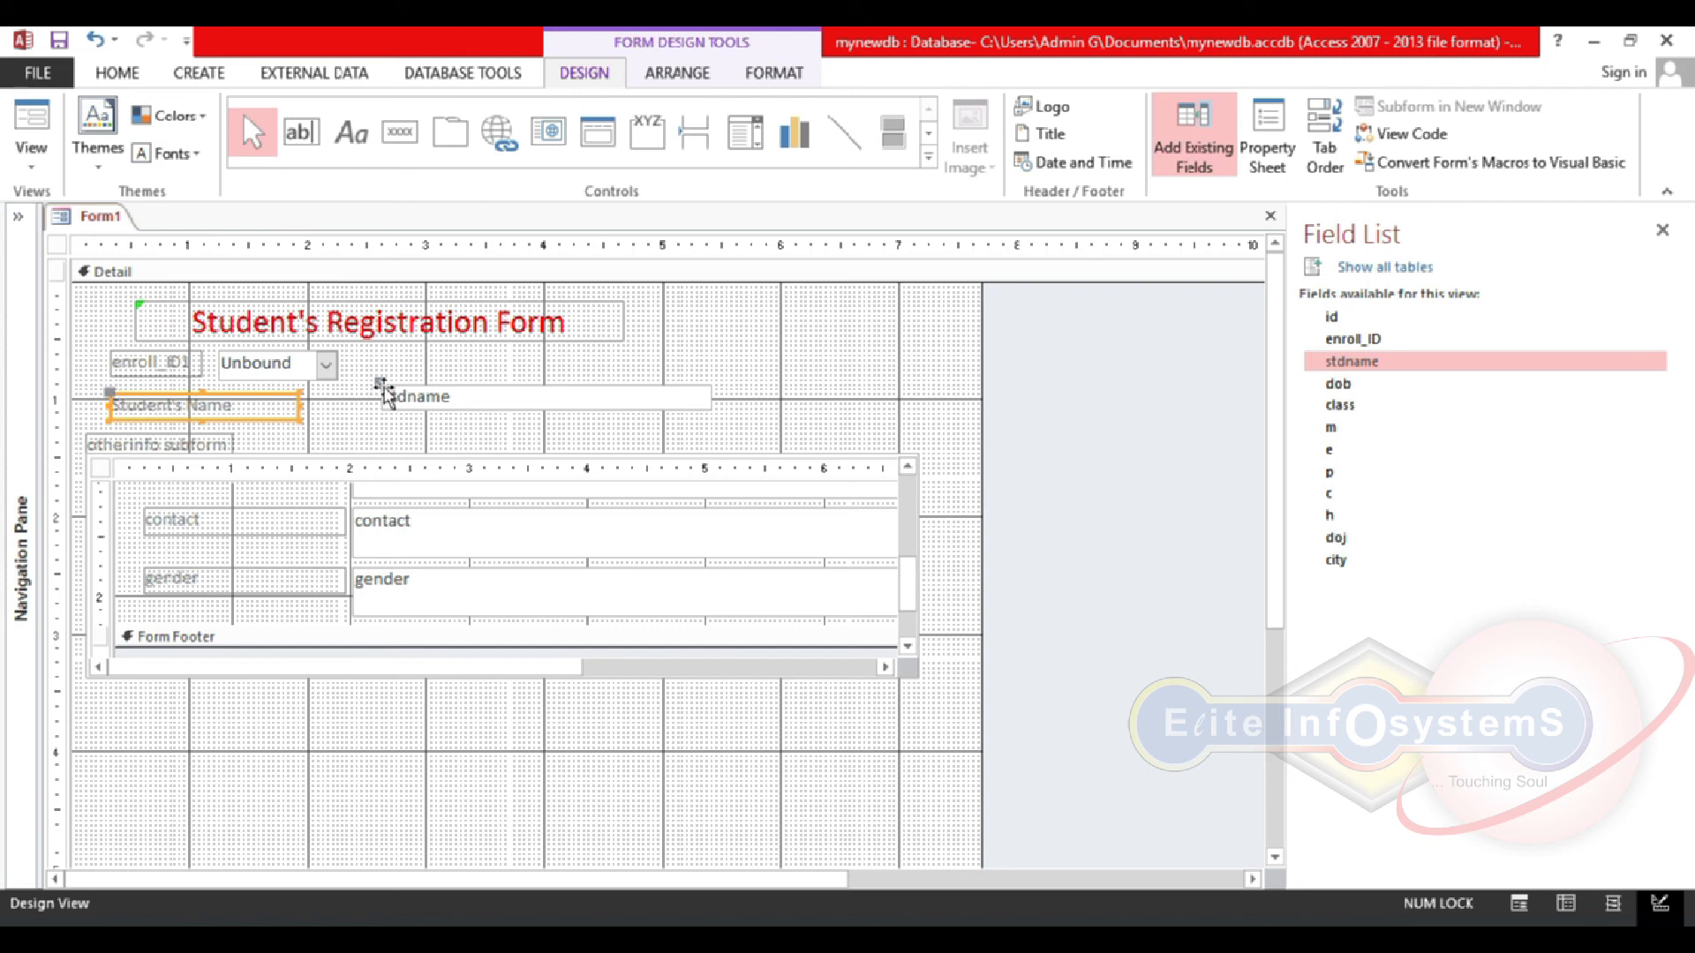
pyautogui.moveTo(381, 395); pyautogui.dragTo(308, 395)
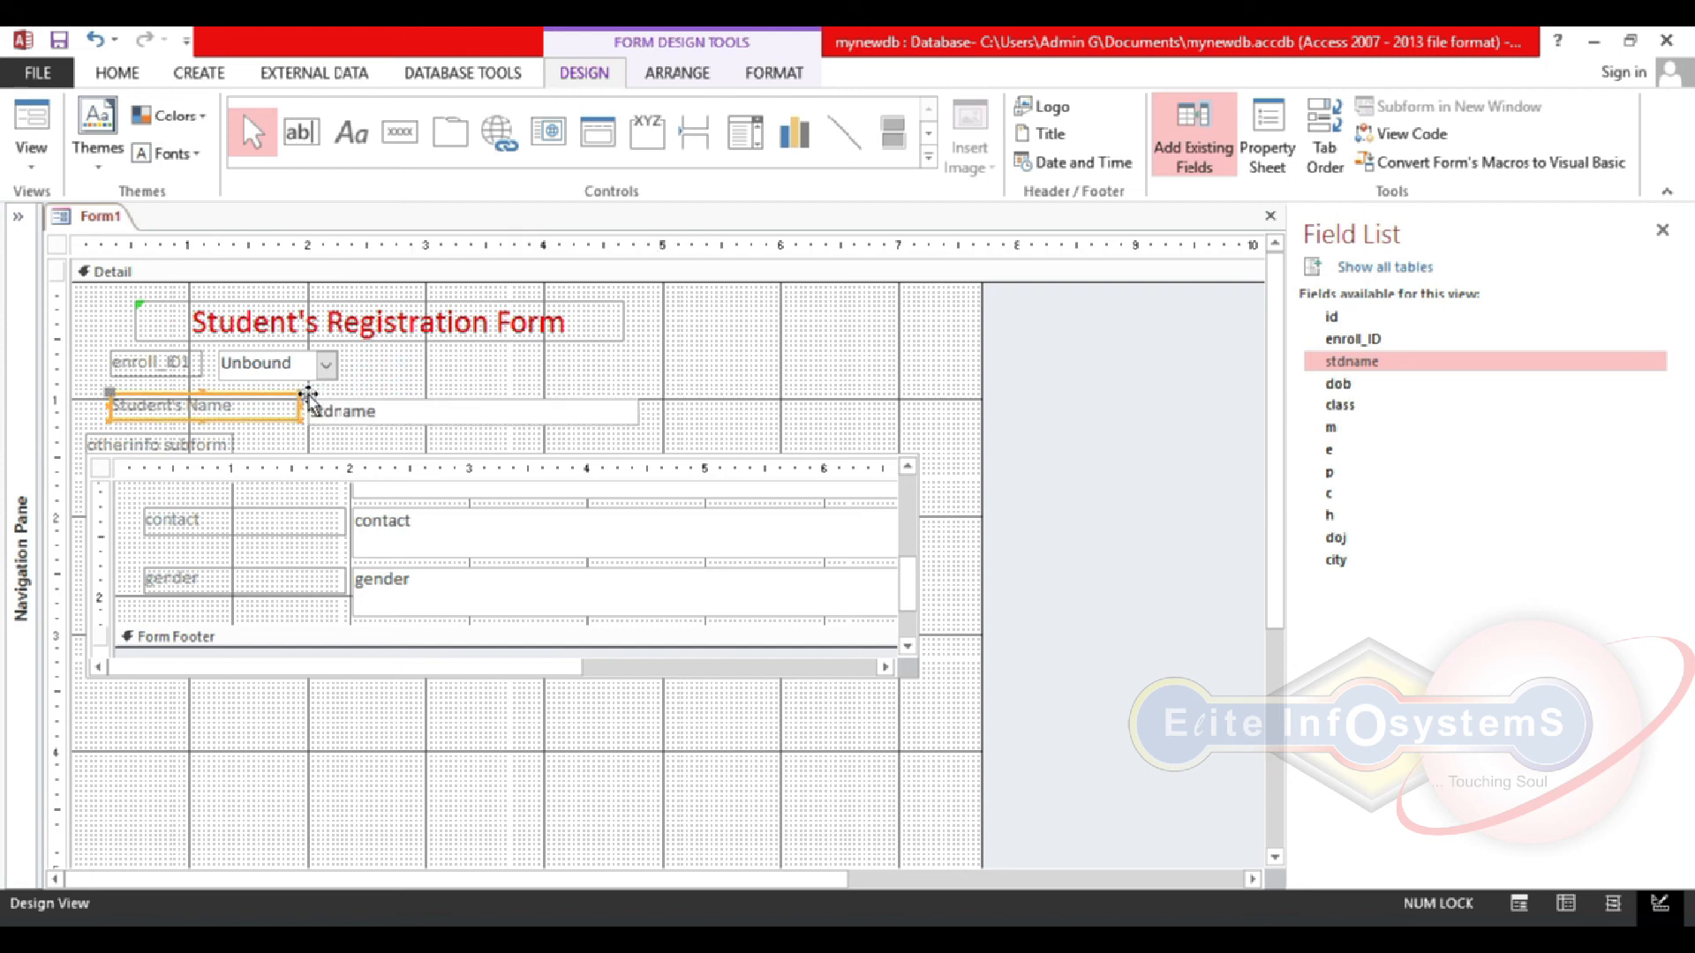
# Step: Test the combo box in Form View by choosing the third, fifth, third and first enrollment IDs, and return to Design View
pyautogui.click(30, 130)
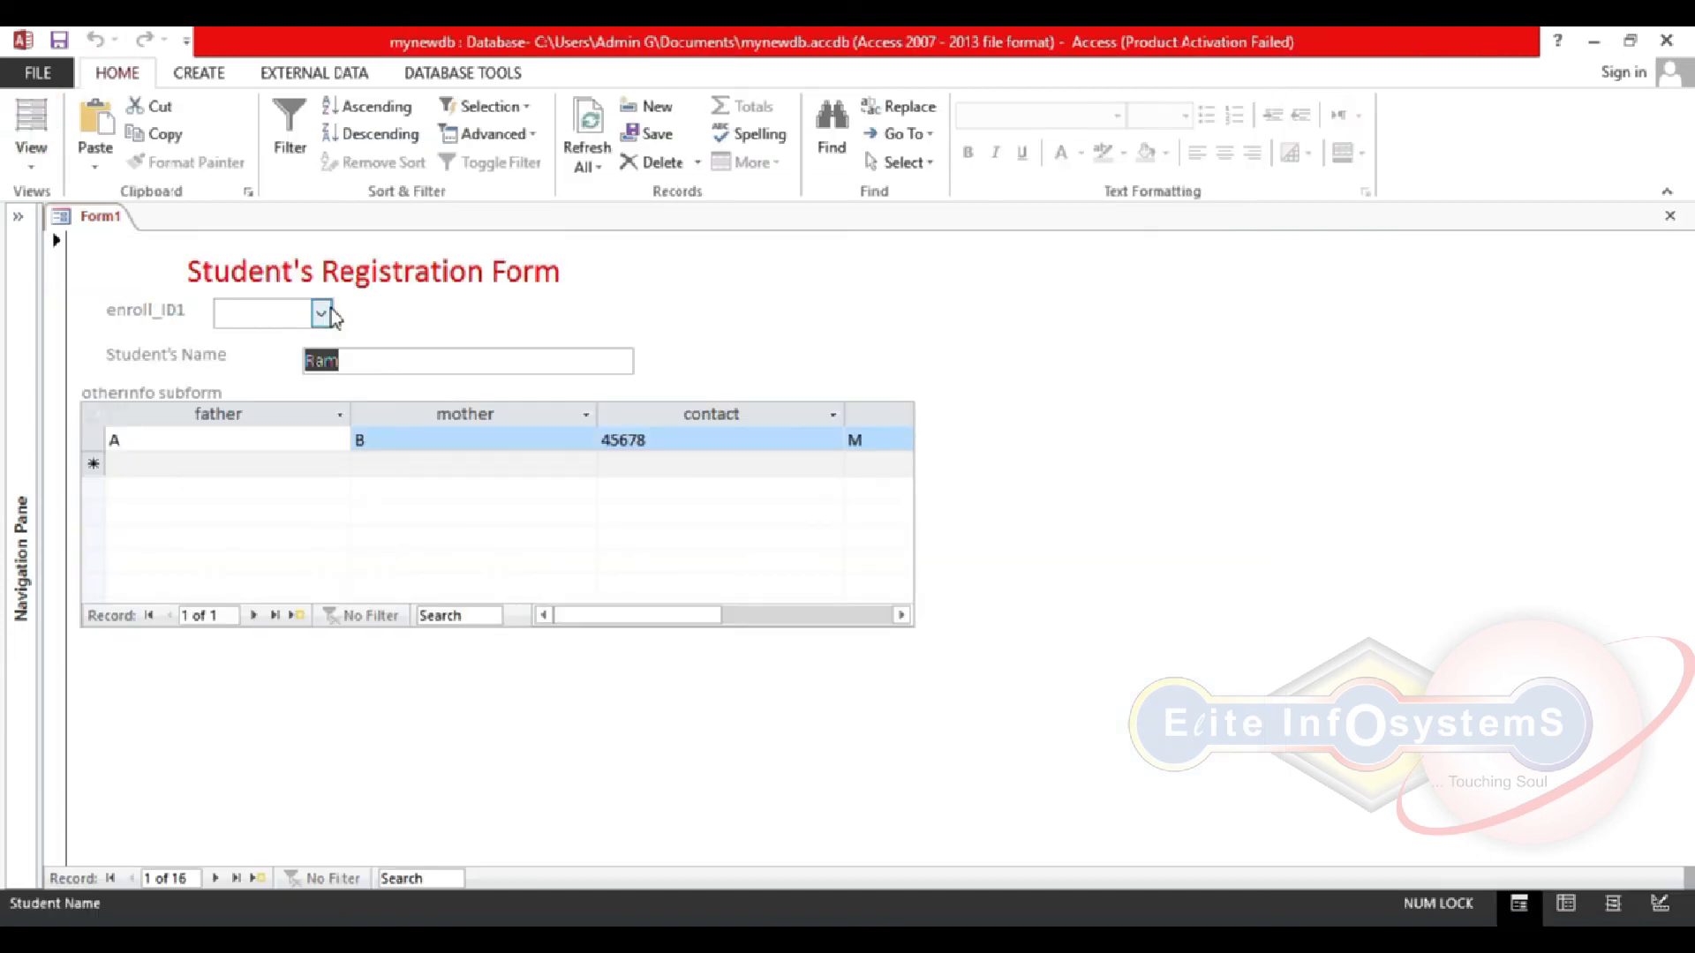
pyautogui.click(322, 313)
pyautogui.click(305, 389)
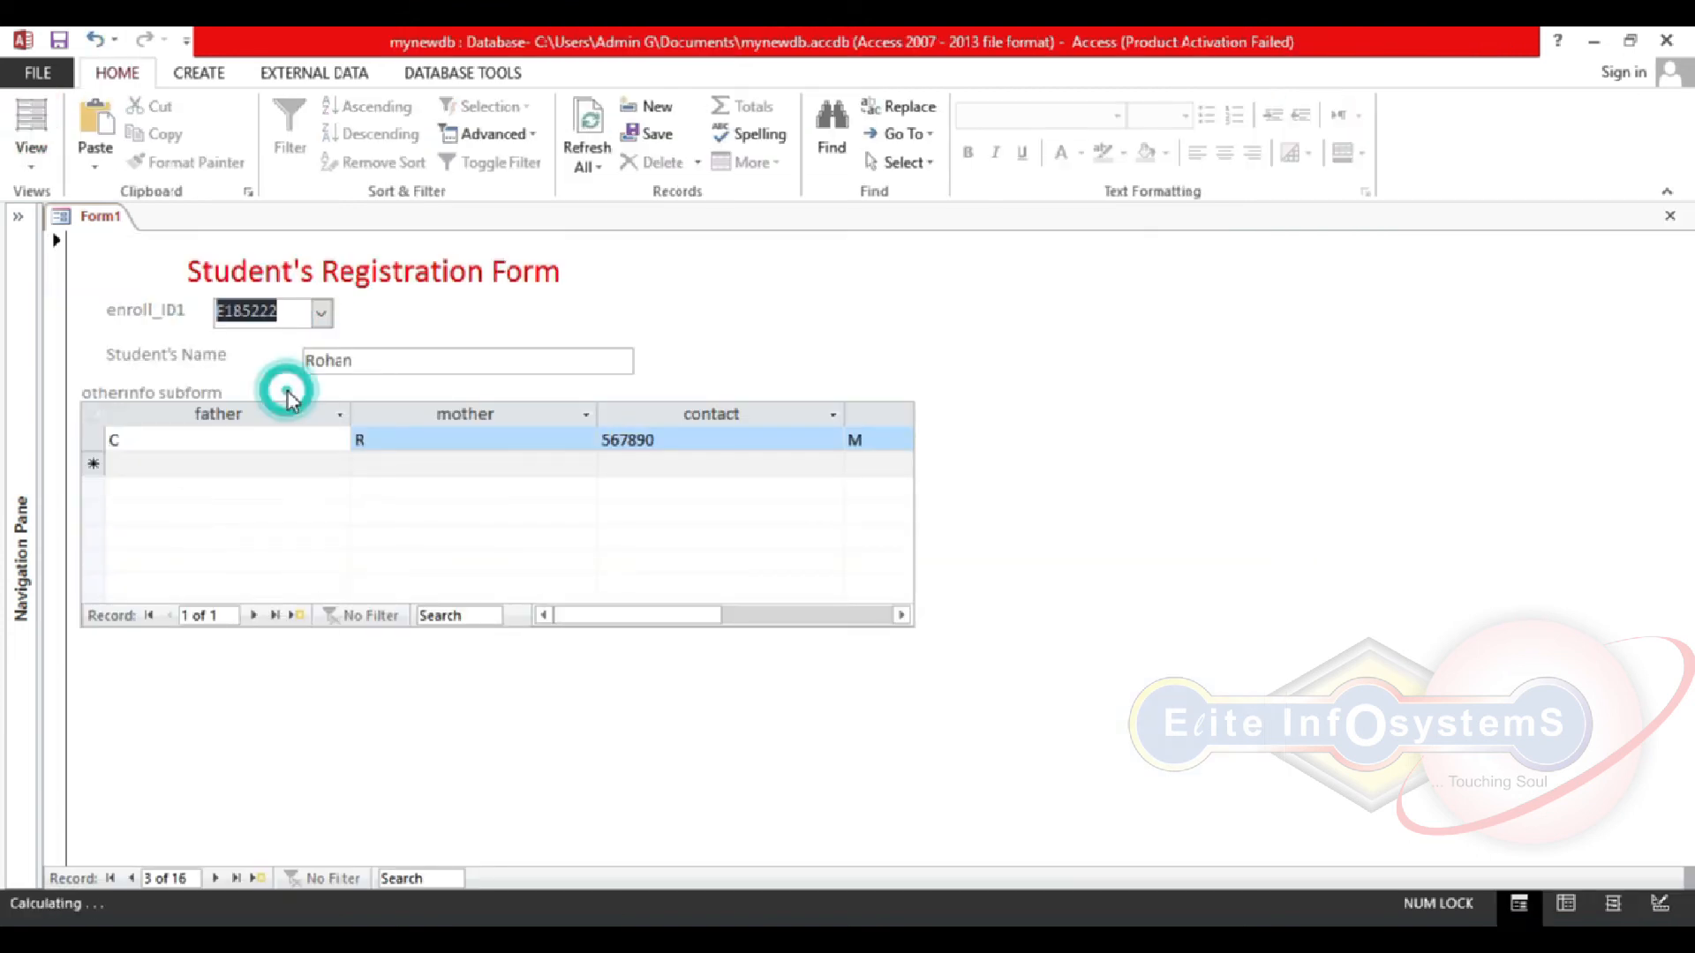
pyautogui.click(324, 314)
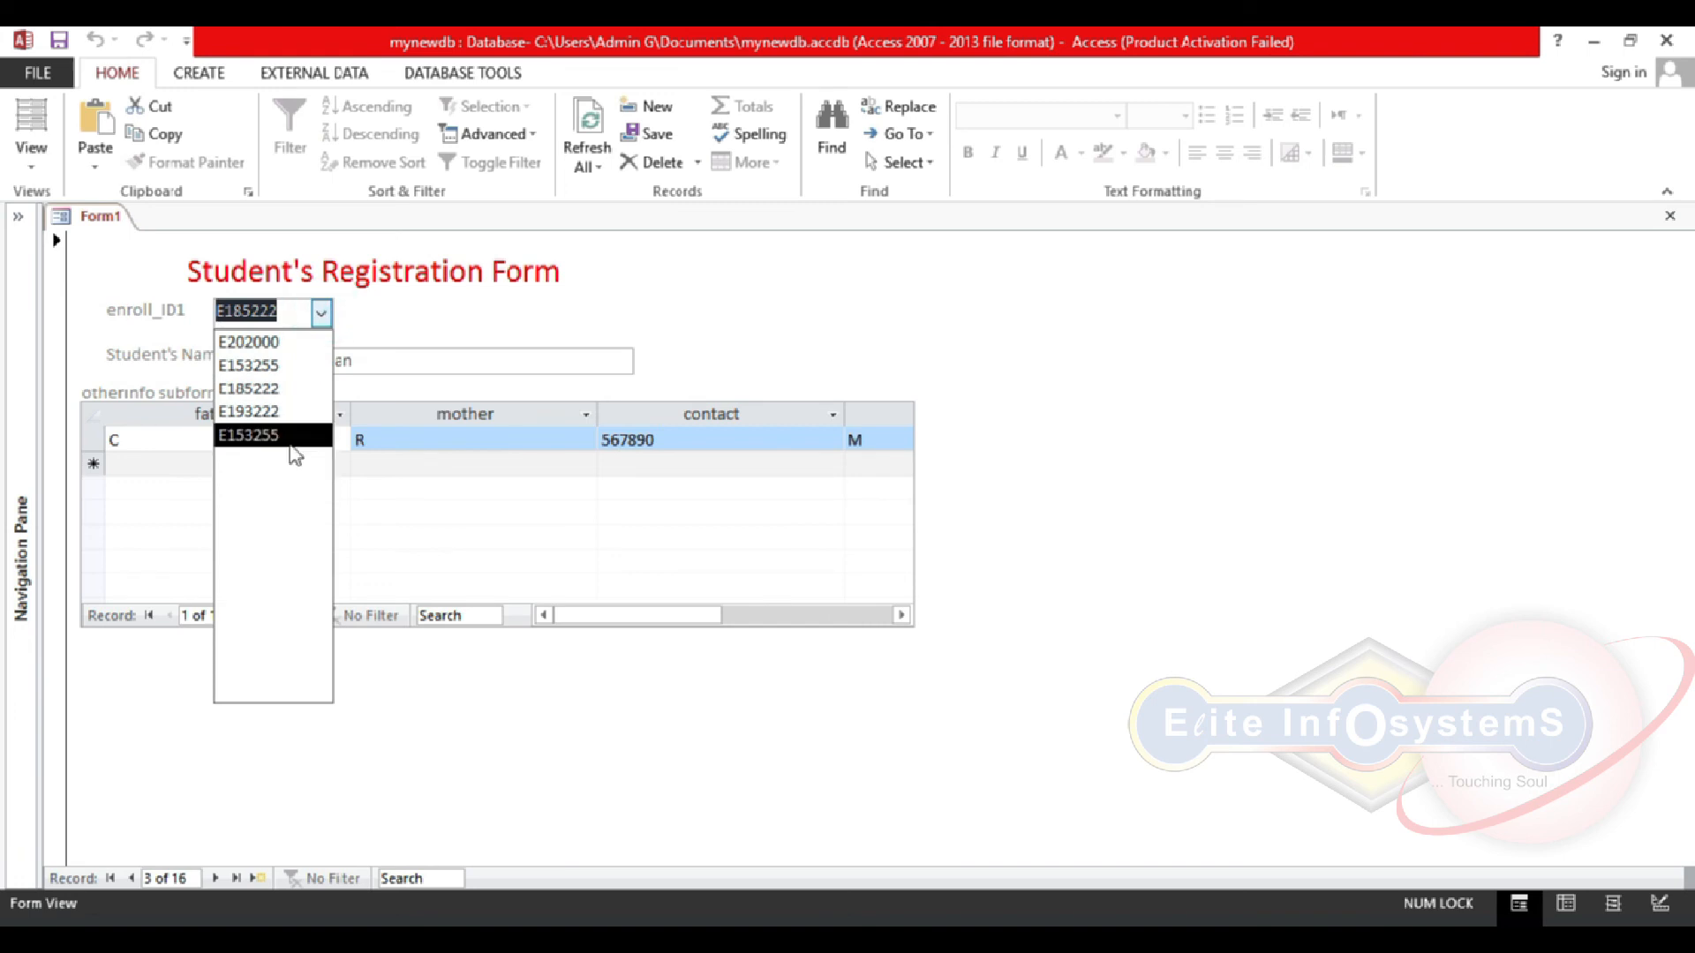
pyautogui.click(295, 435)
pyautogui.click(322, 313)
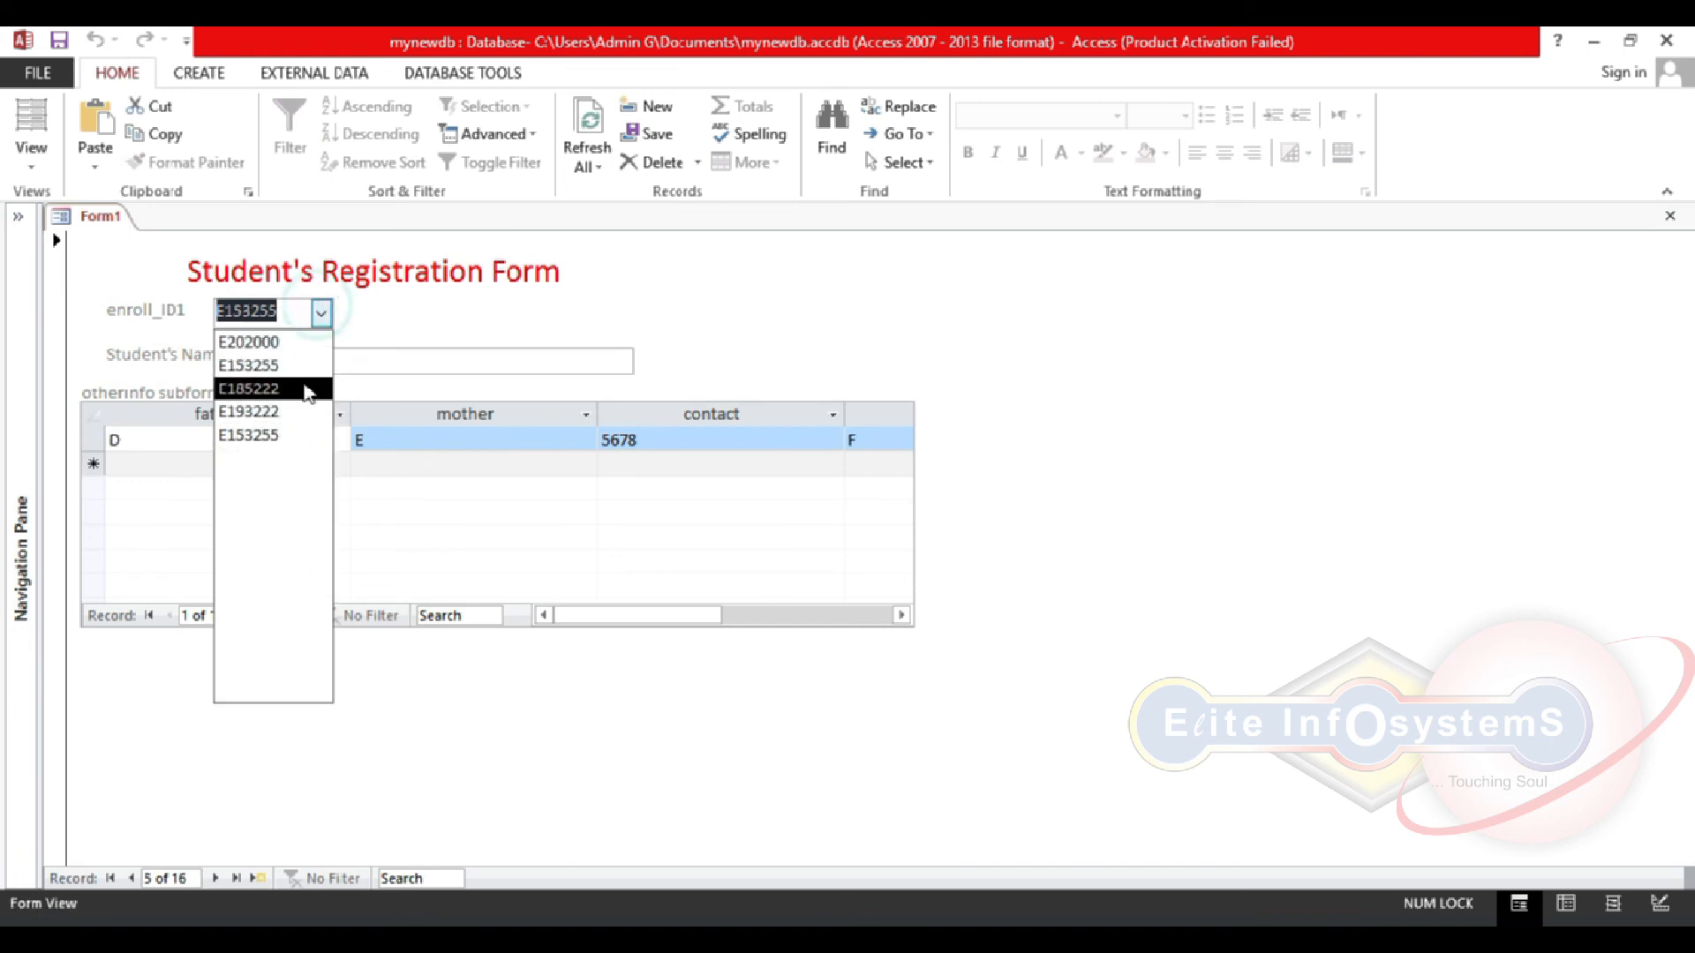
pyautogui.click(300, 388)
pyautogui.click(321, 314)
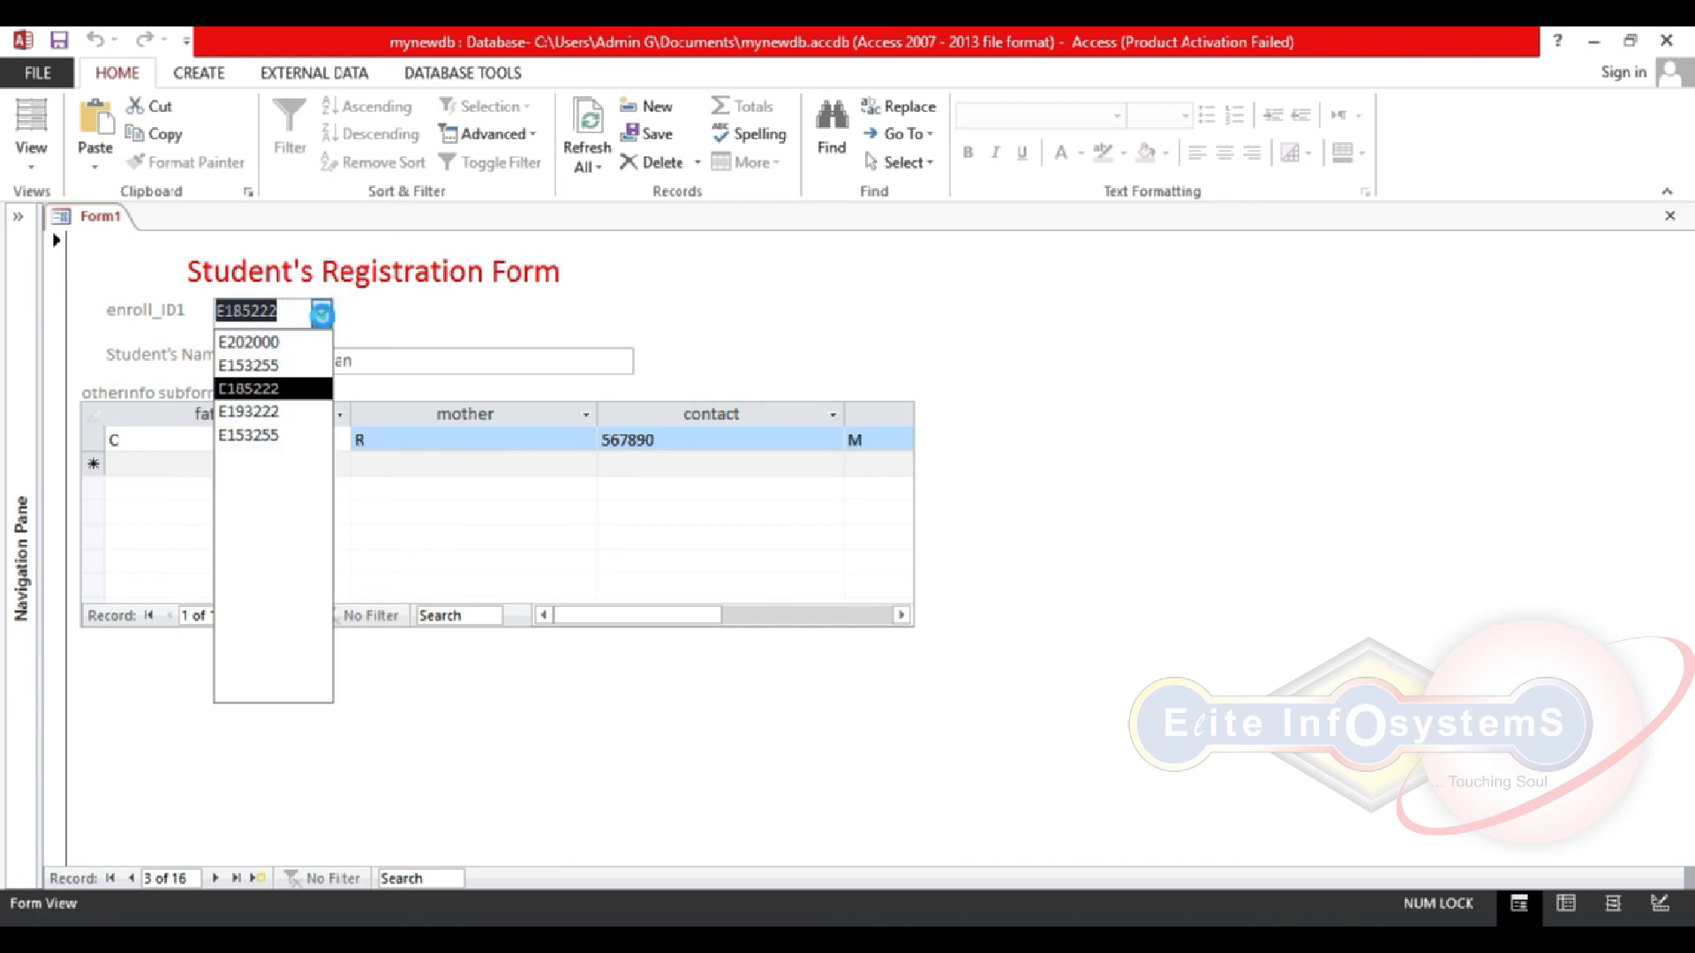
pyautogui.click(306, 344)
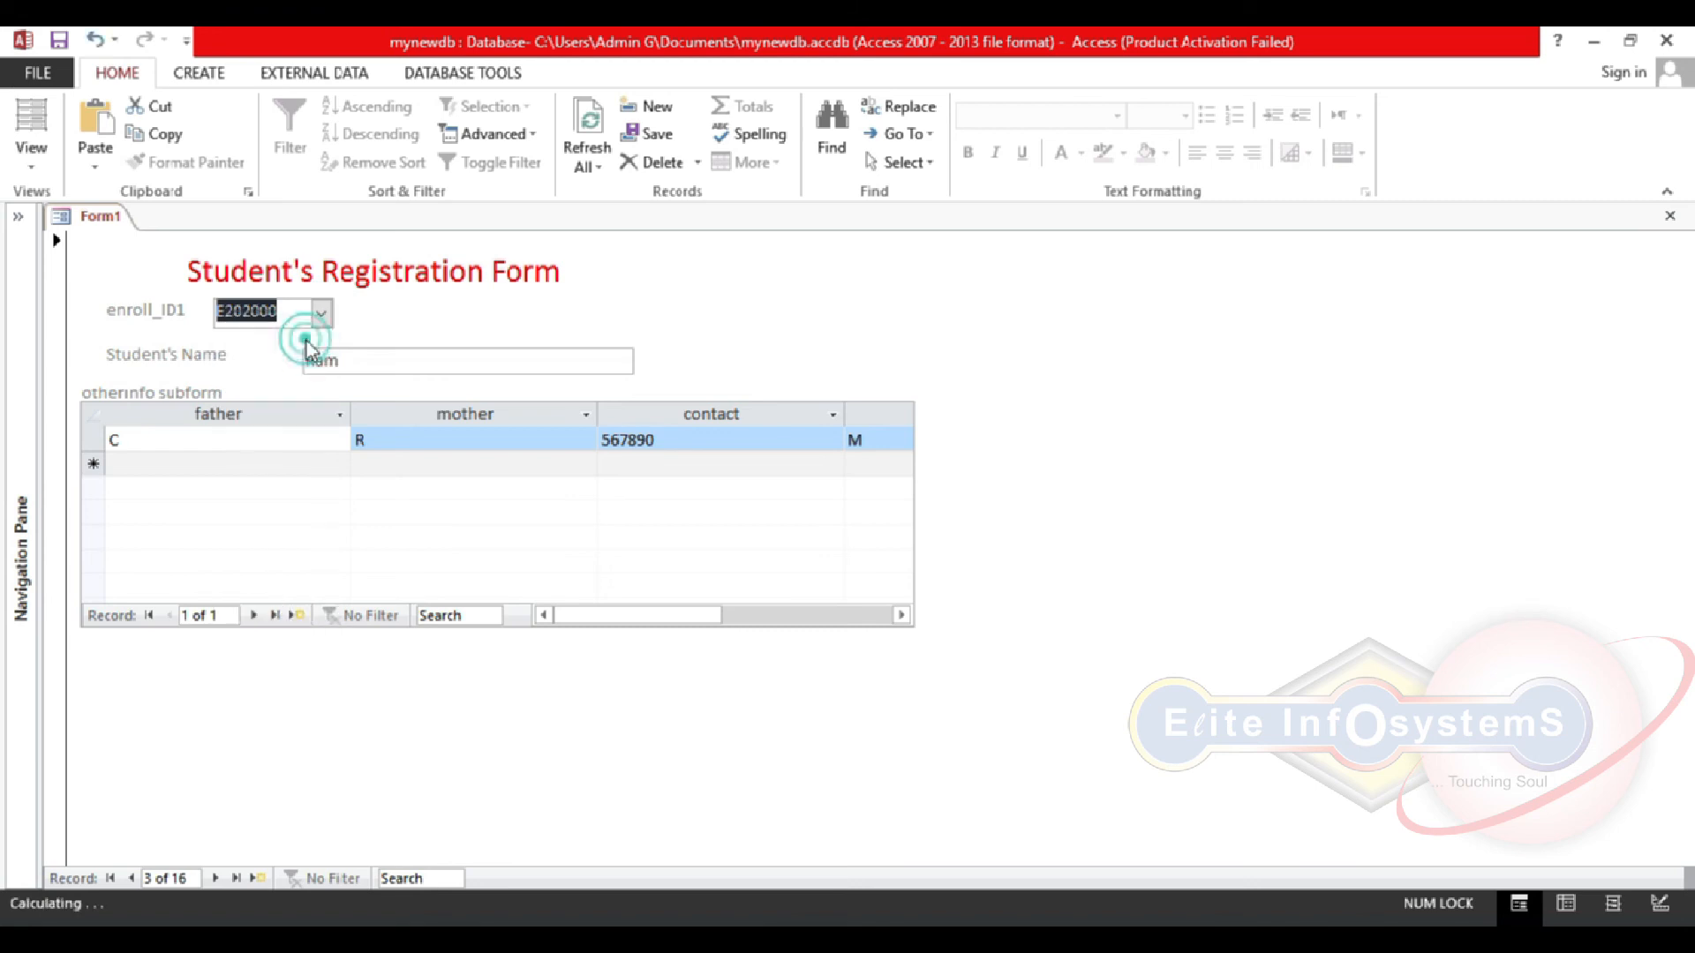
pyautogui.click(31, 159)
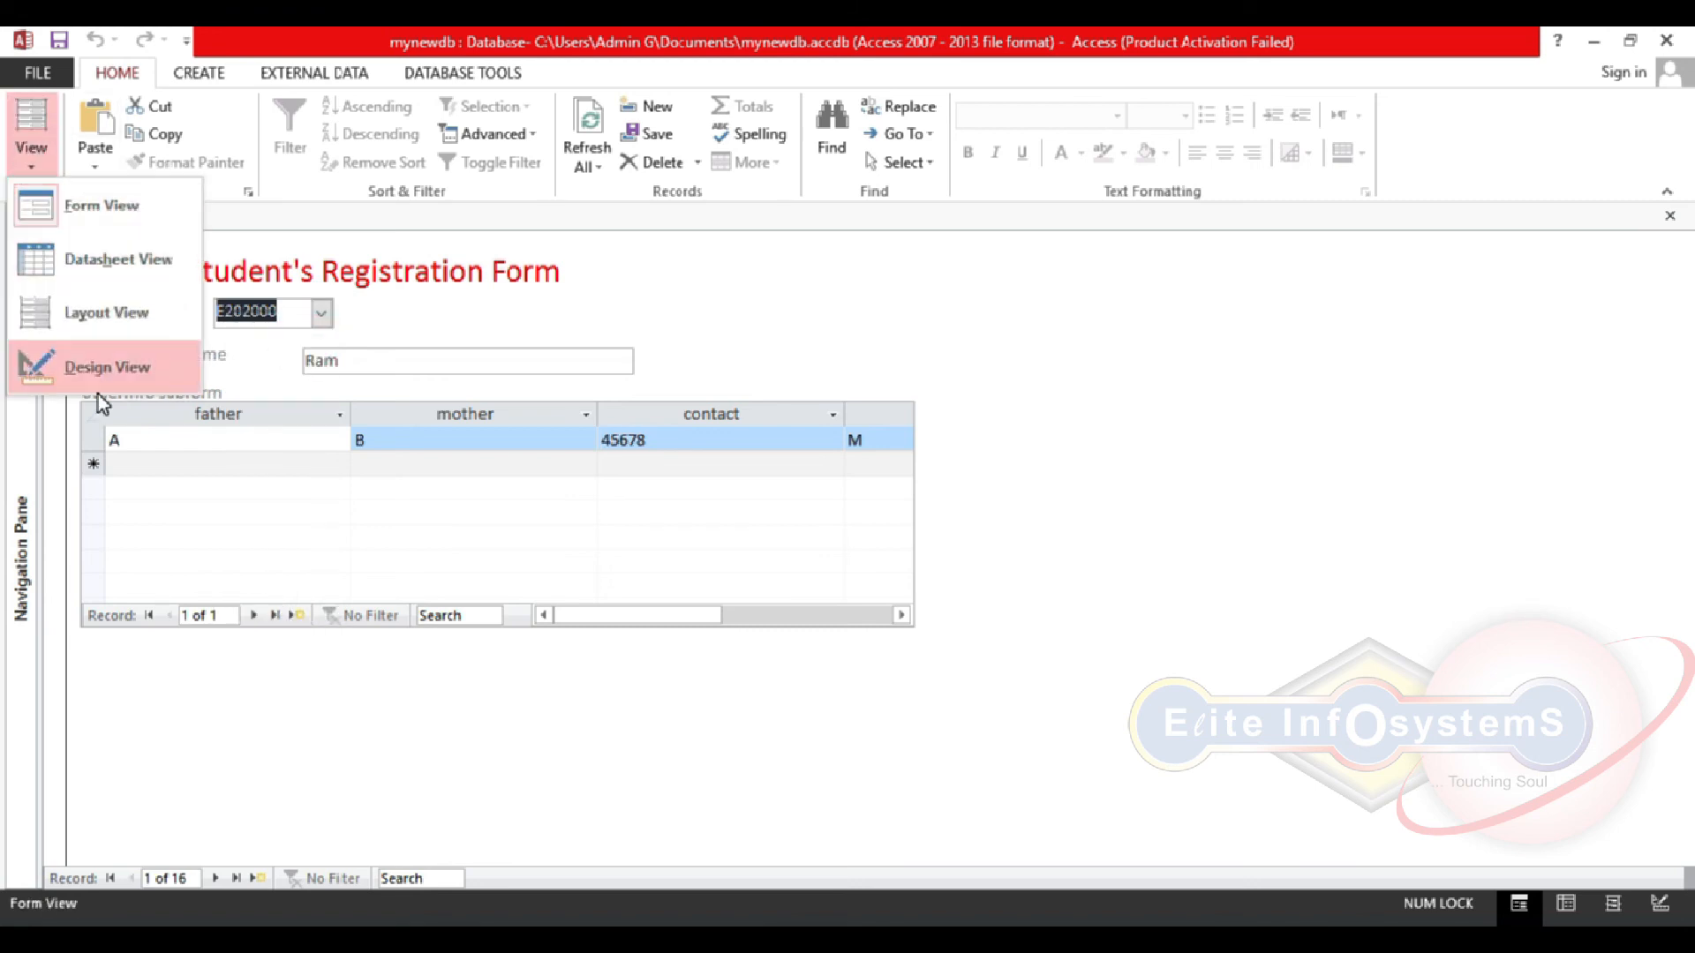
pyautogui.click(110, 368)
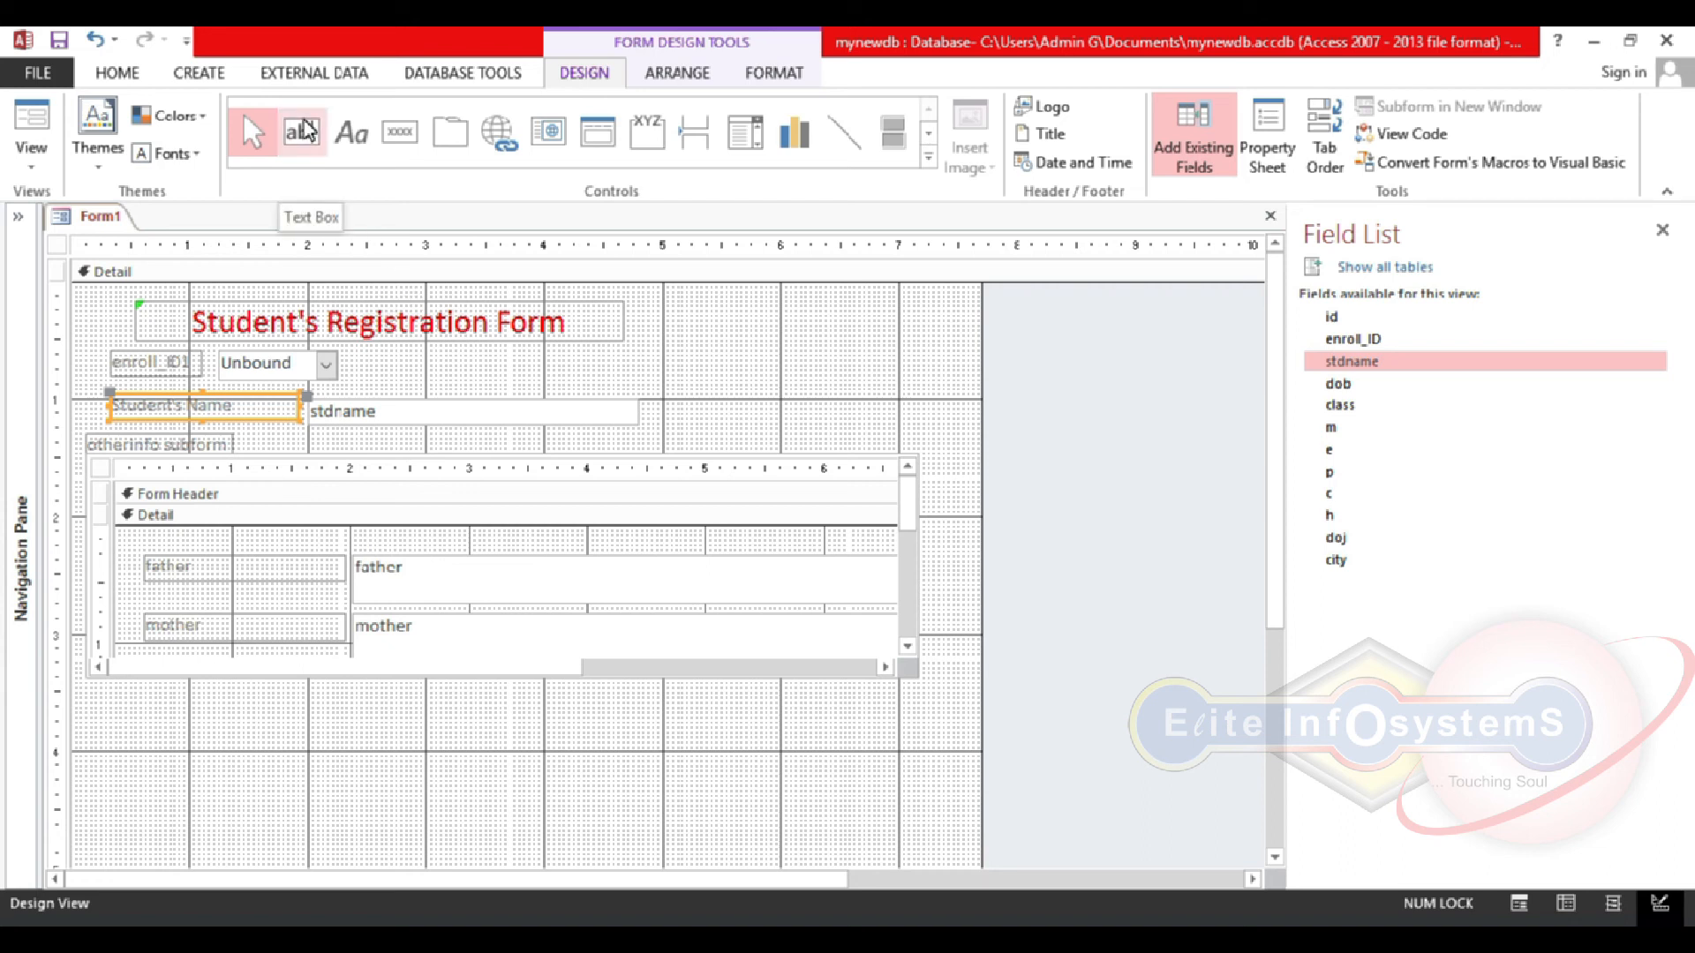
# Step: Check the Use Control Wizards option in the full set of form controls, leaving the Select tool active
pyautogui.click(403, 134)
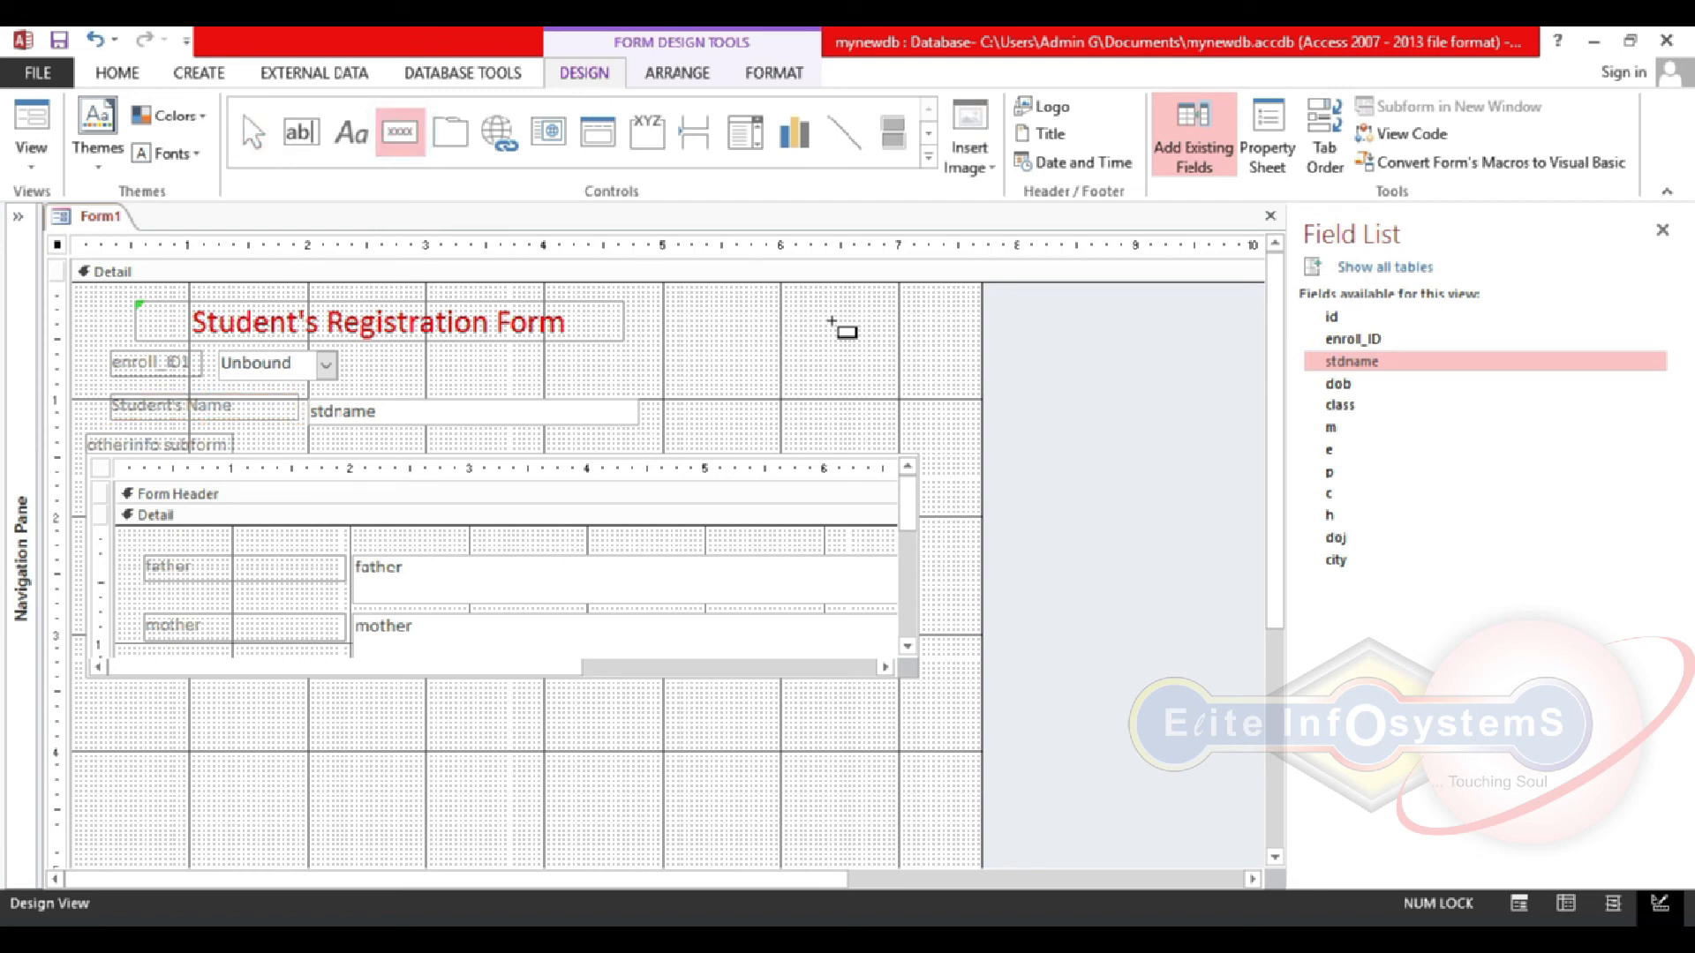
pyautogui.click(399, 136)
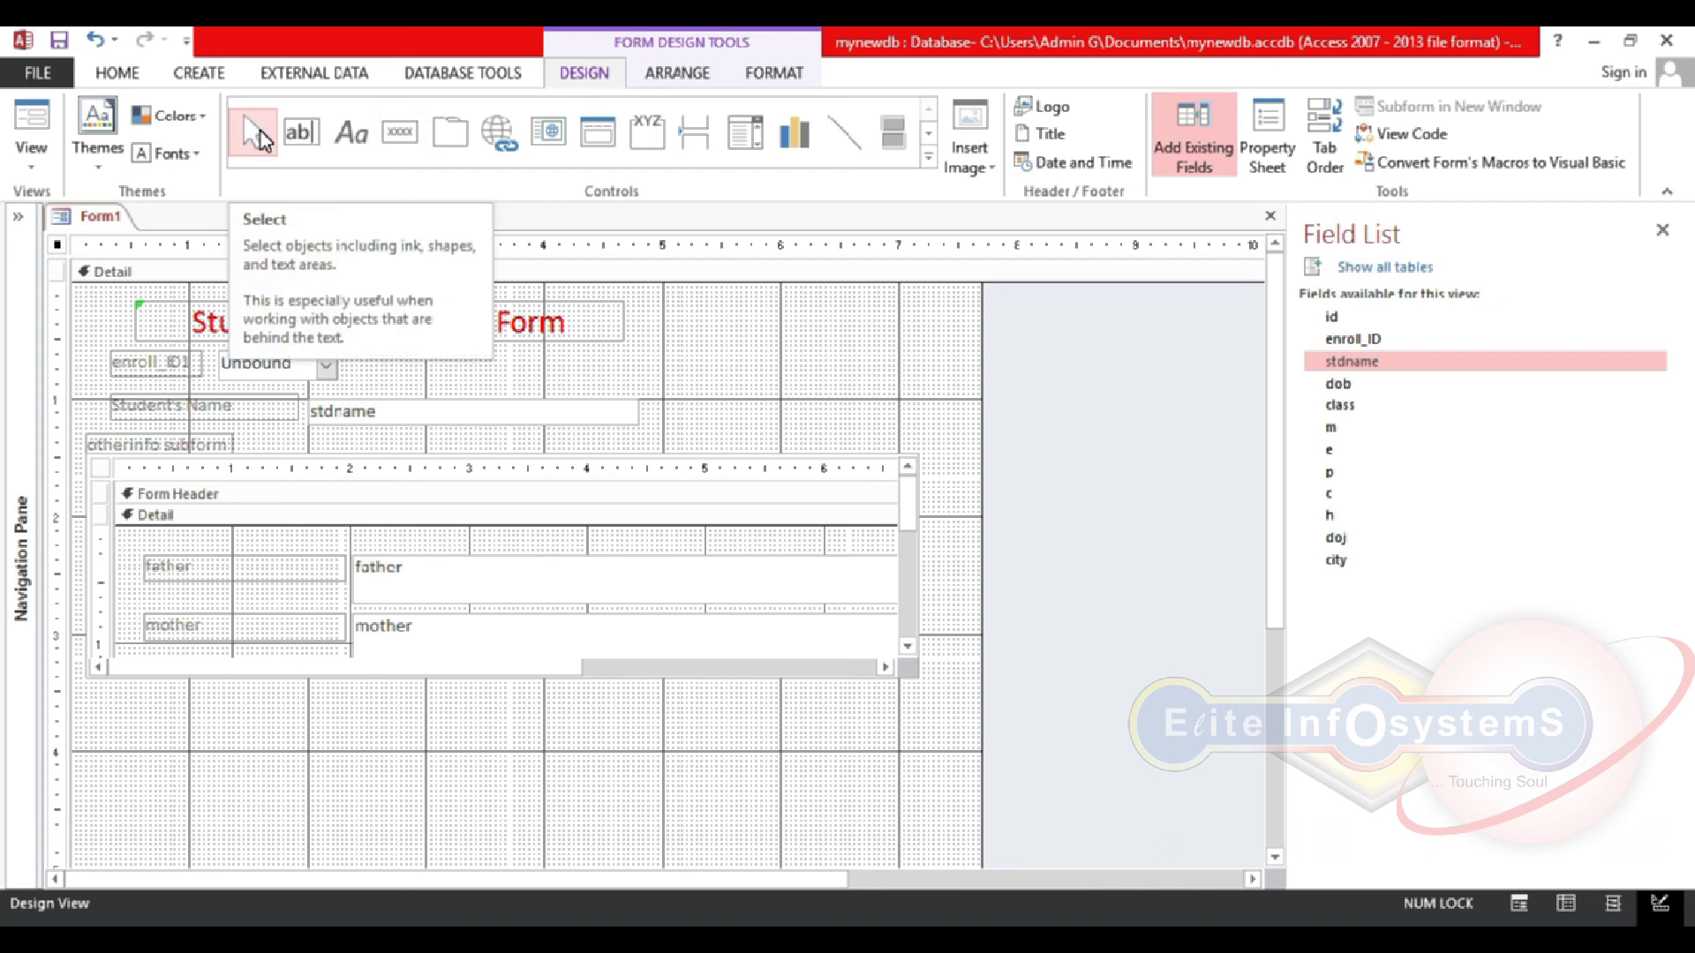
pyautogui.click(930, 155)
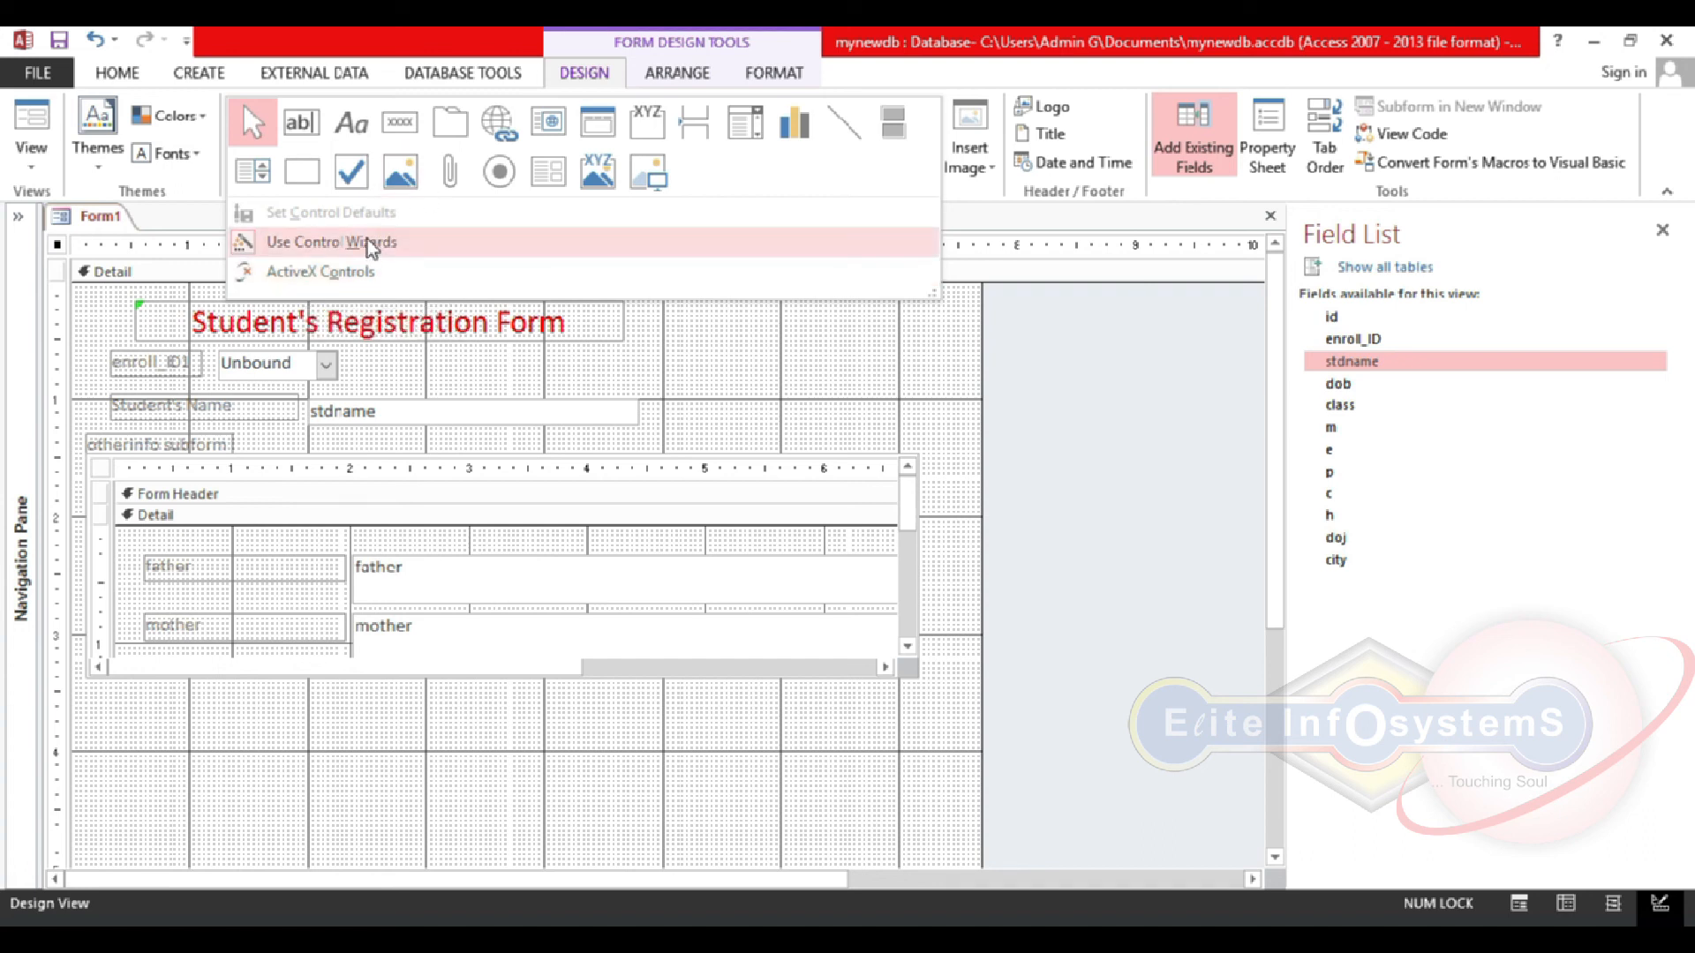
pyautogui.click(240, 123)
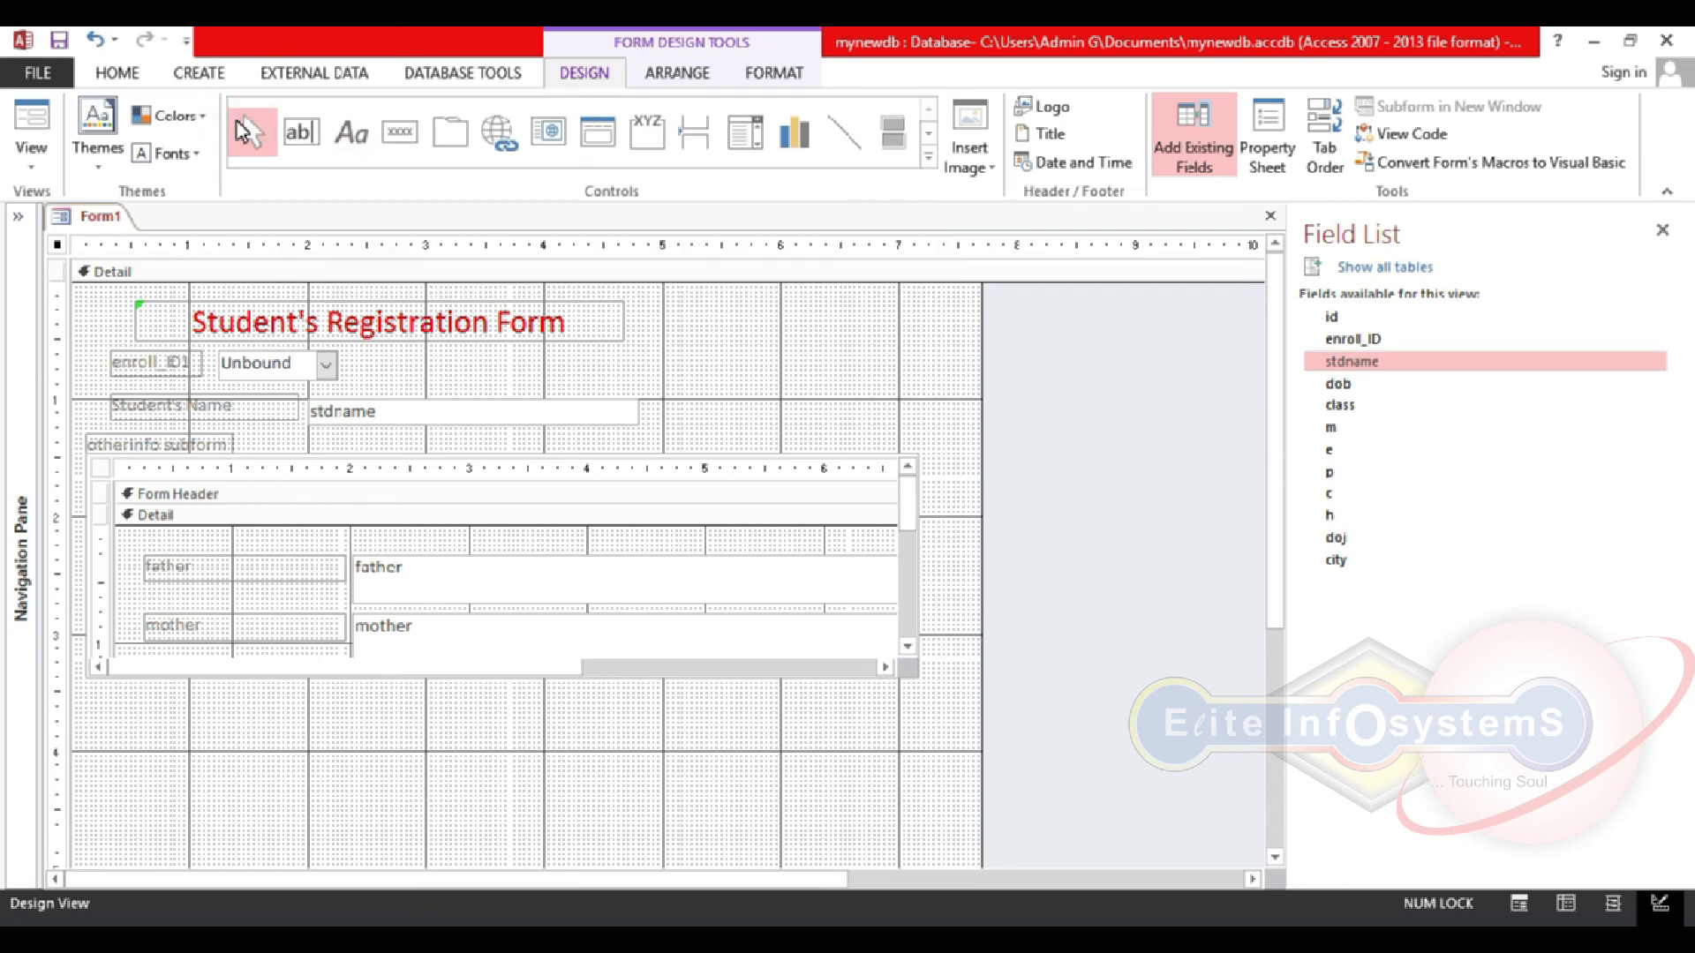
# Step: Draw a trial command button beside the form title, browse its Record Navigation and Record Operations actions, and cancel the wizard
pyautogui.click(396, 135)
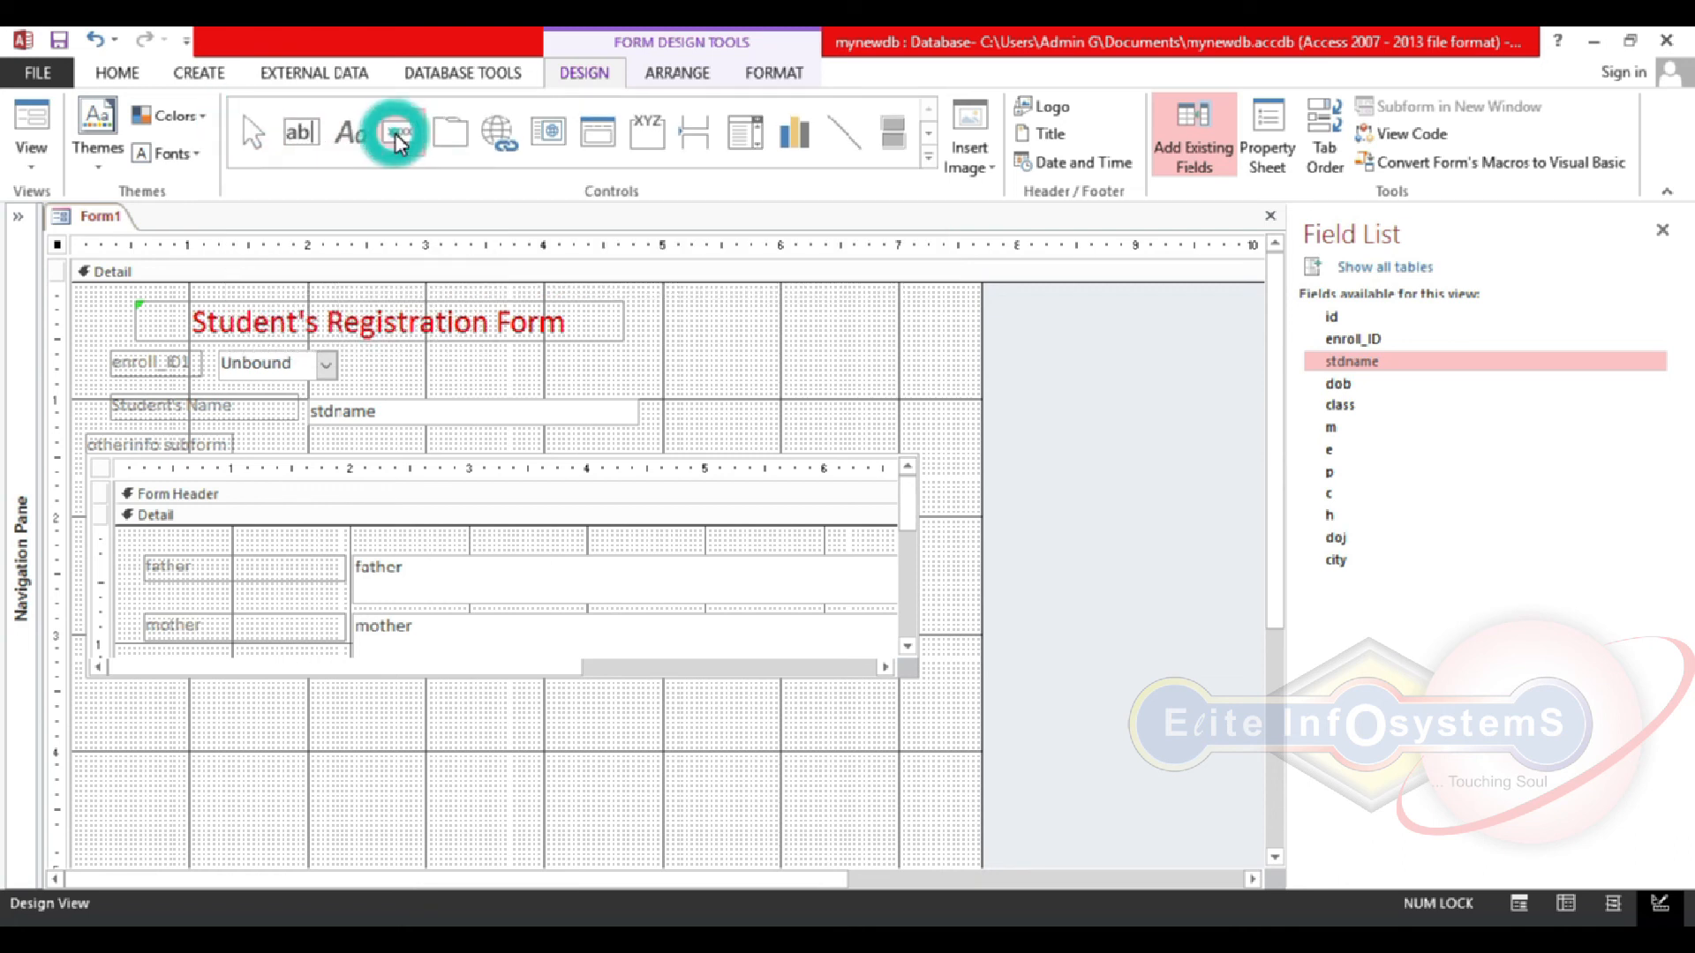
pyautogui.moveTo(775, 317); pyautogui.dragTo(841, 365)
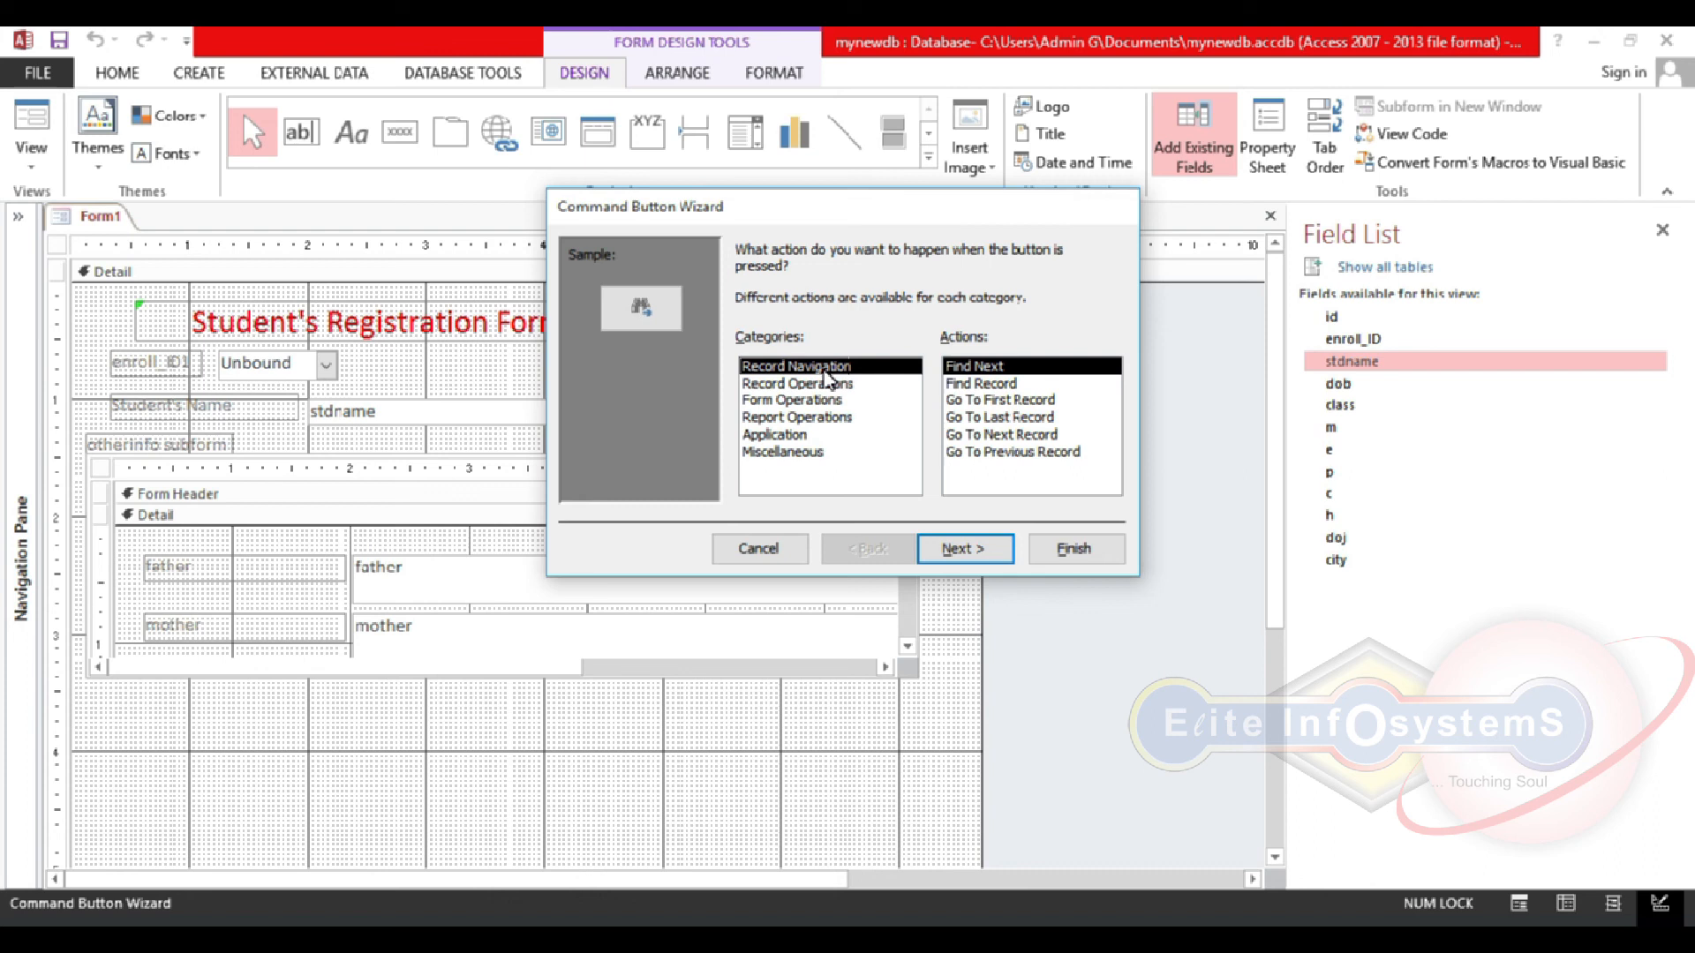
pyautogui.click(1007, 383)
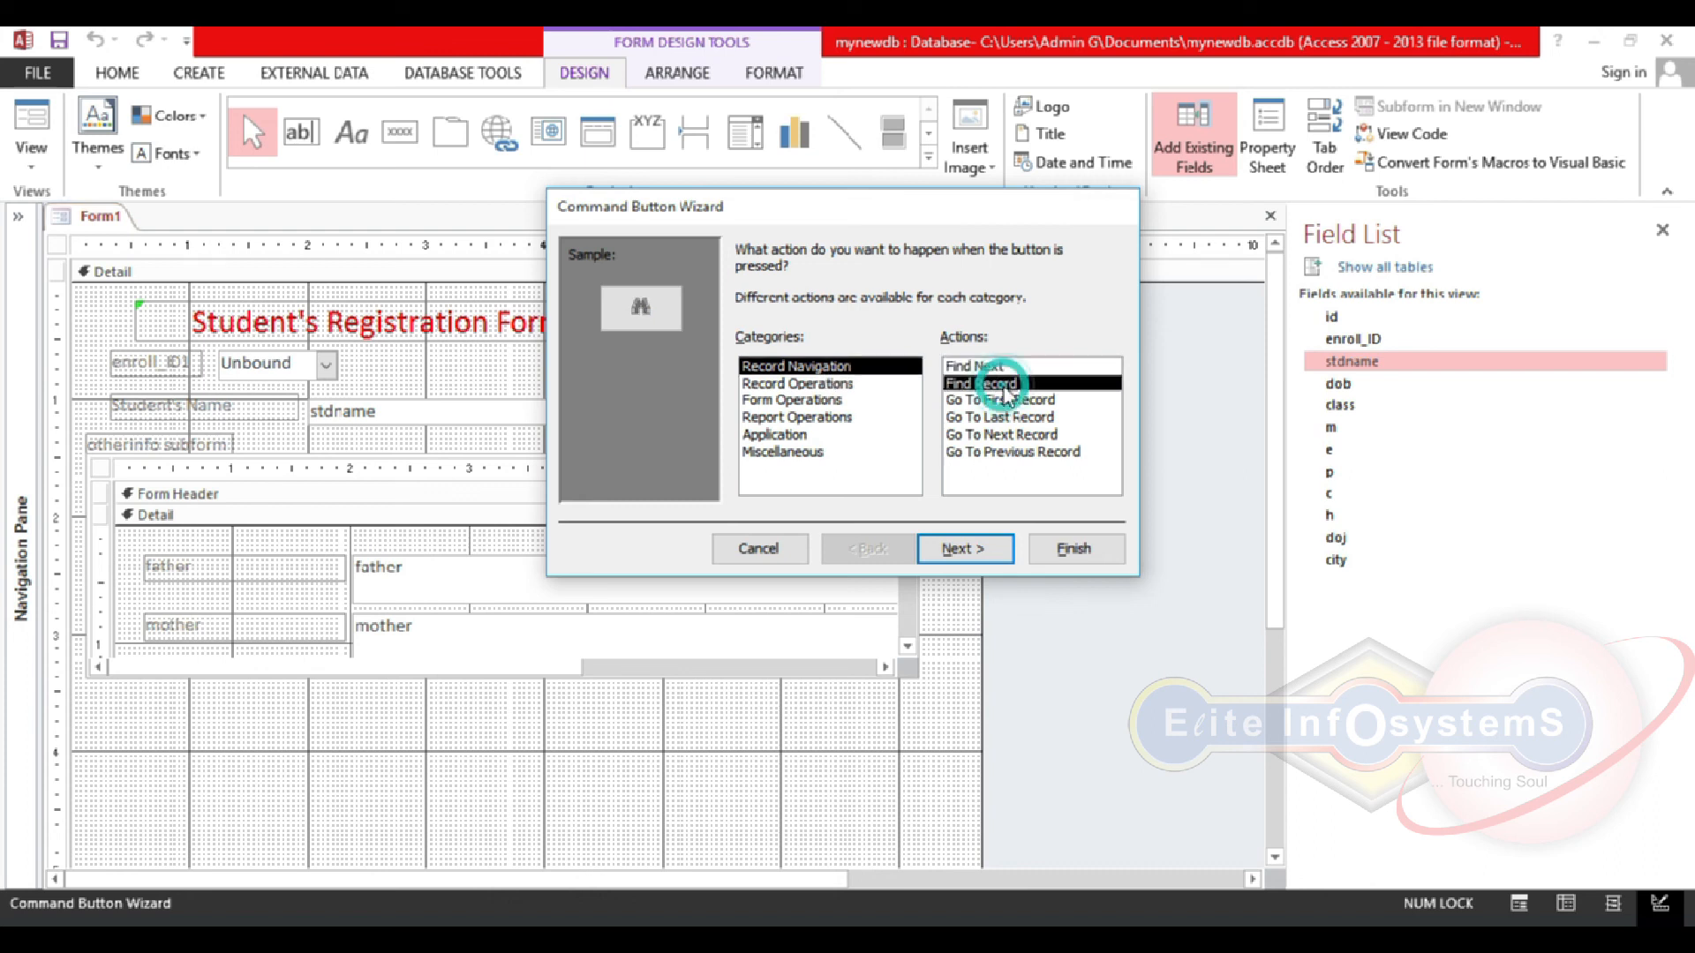
pyautogui.click(1015, 367)
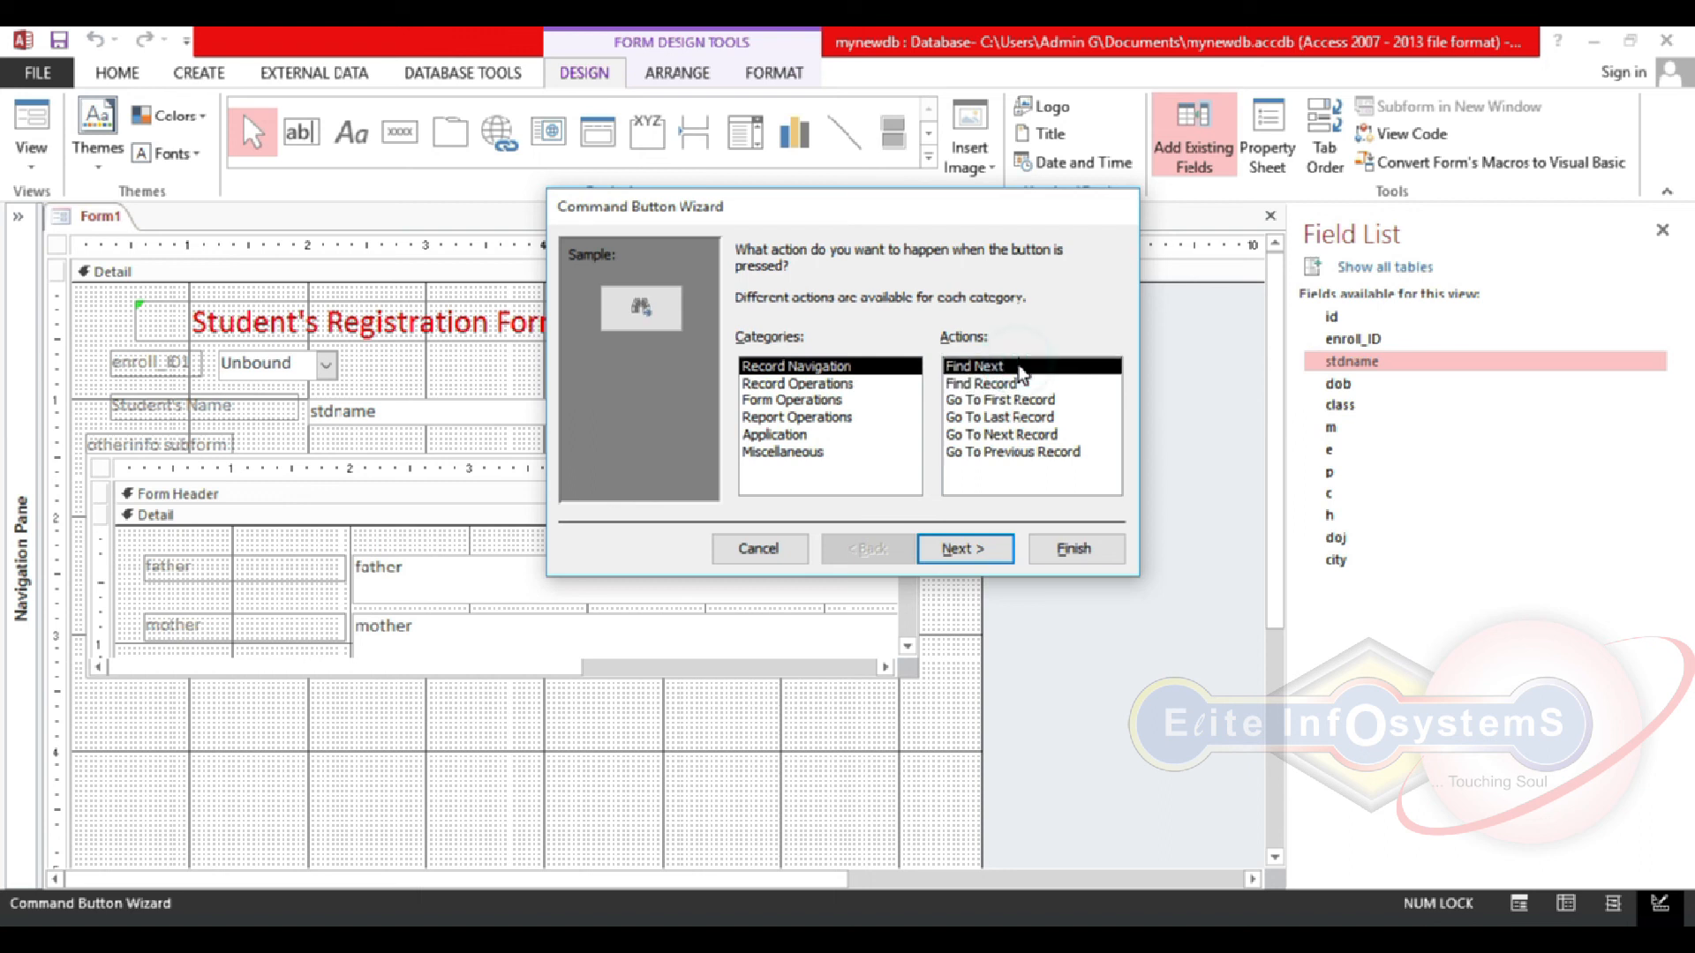
pyautogui.click(1026, 400)
pyautogui.click(1031, 417)
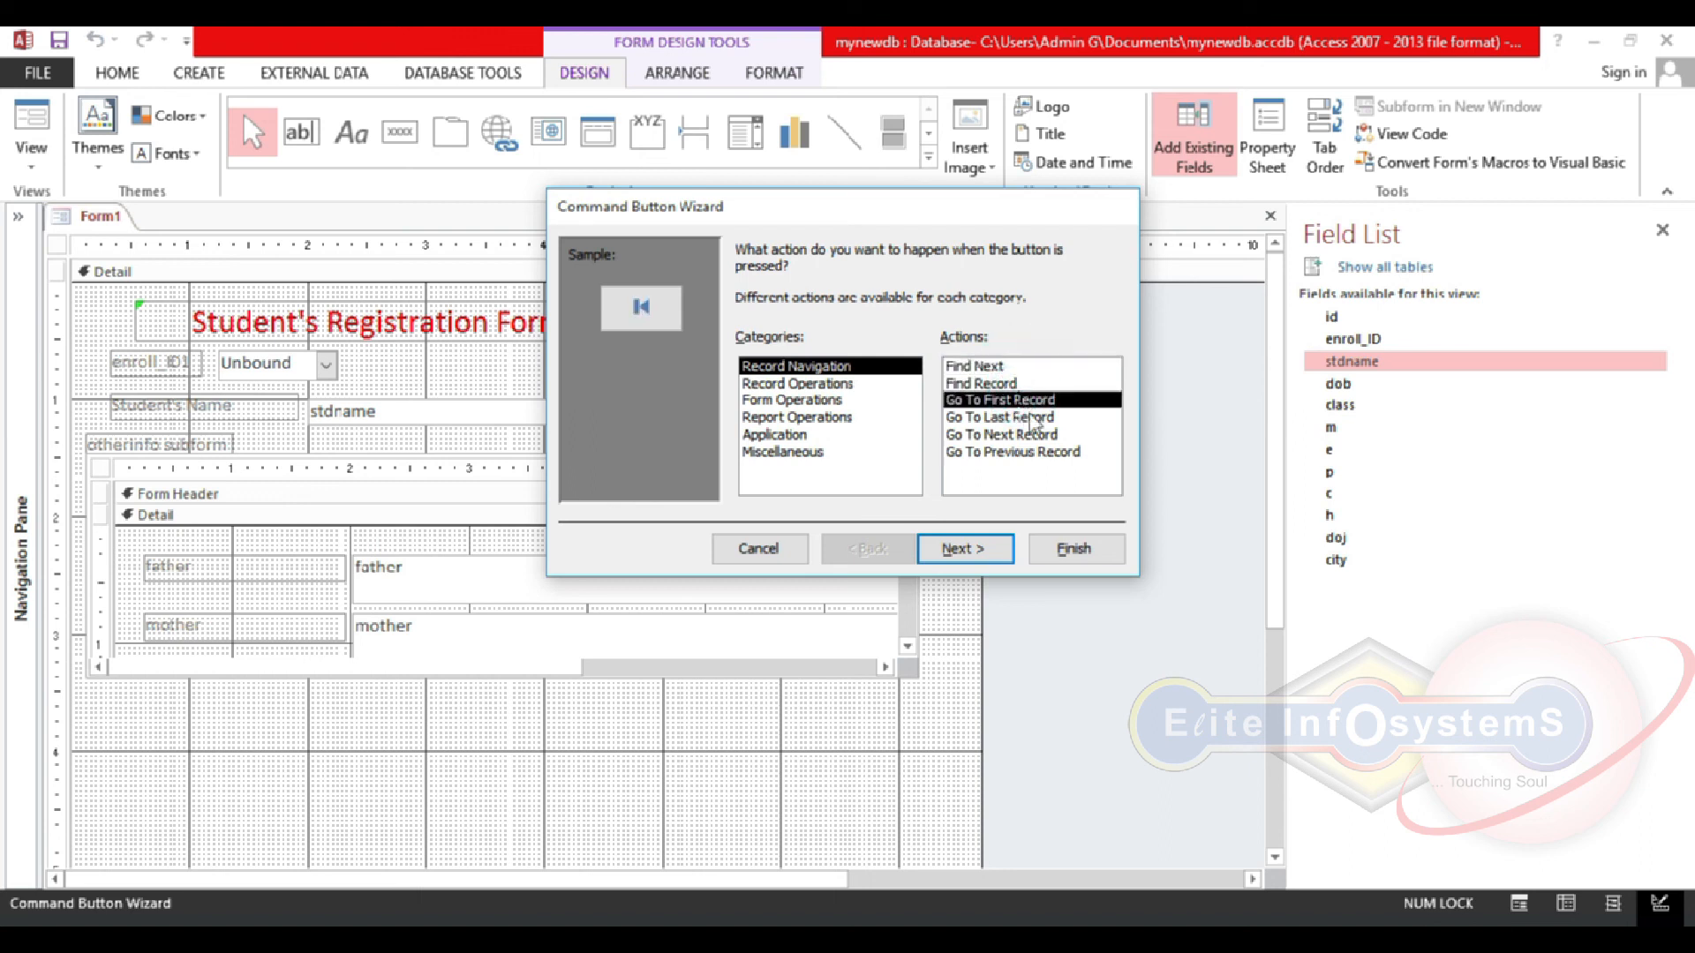
pyautogui.click(1033, 434)
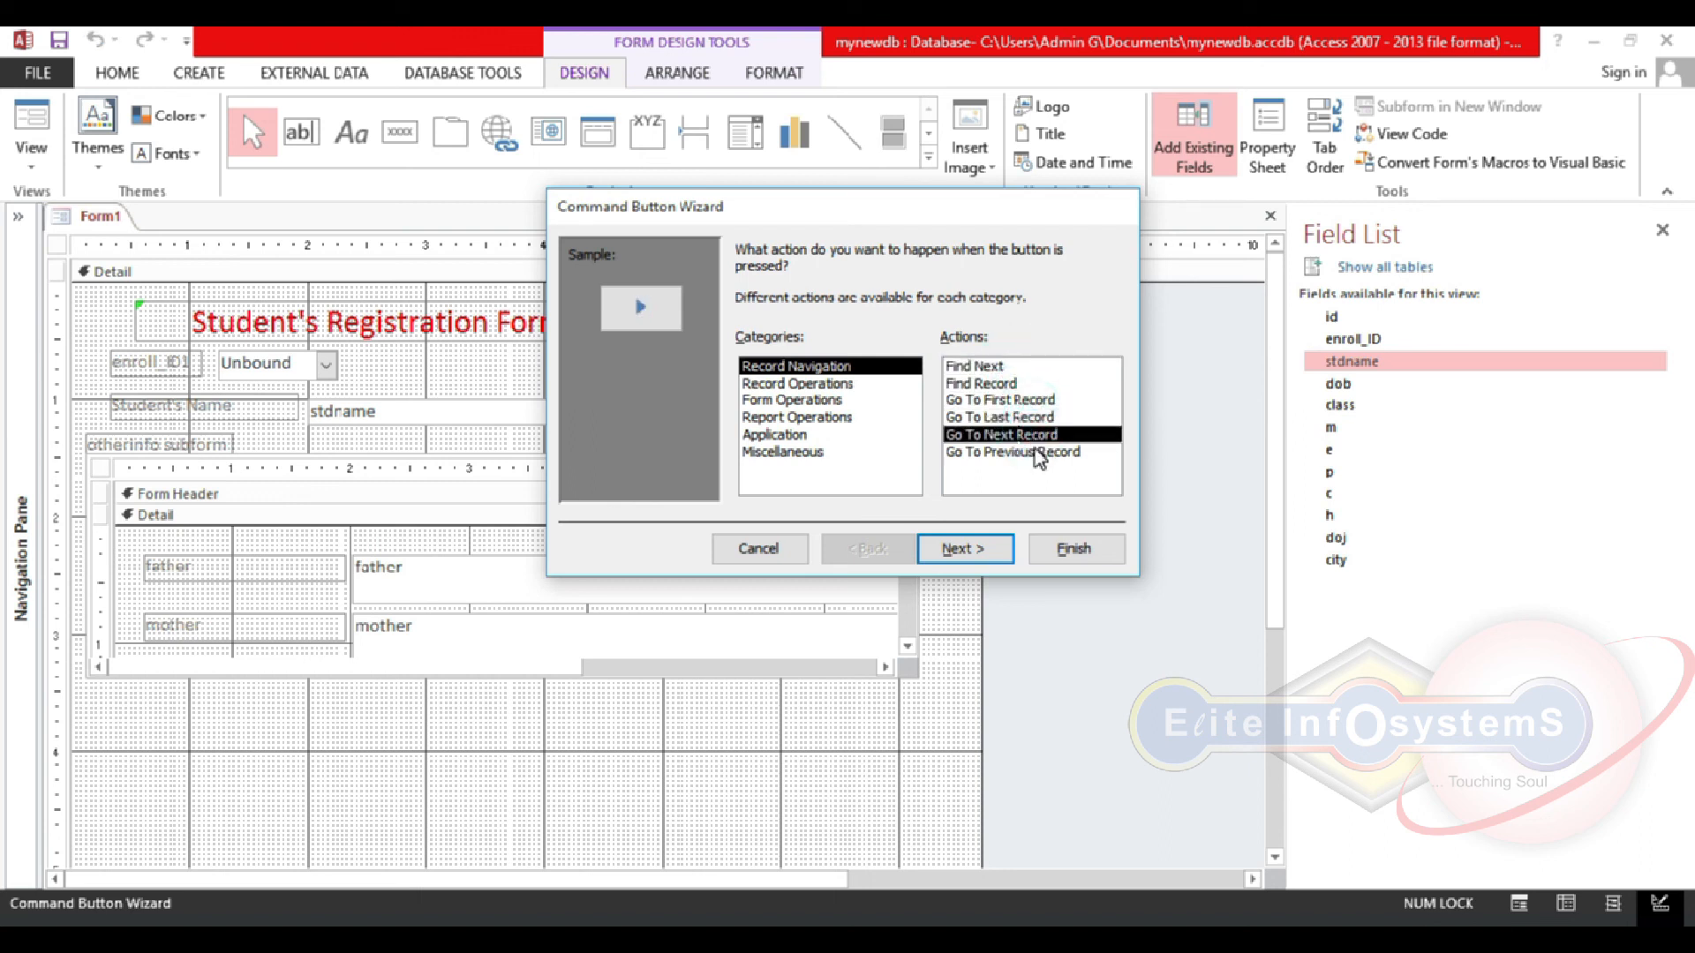
pyautogui.click(1036, 452)
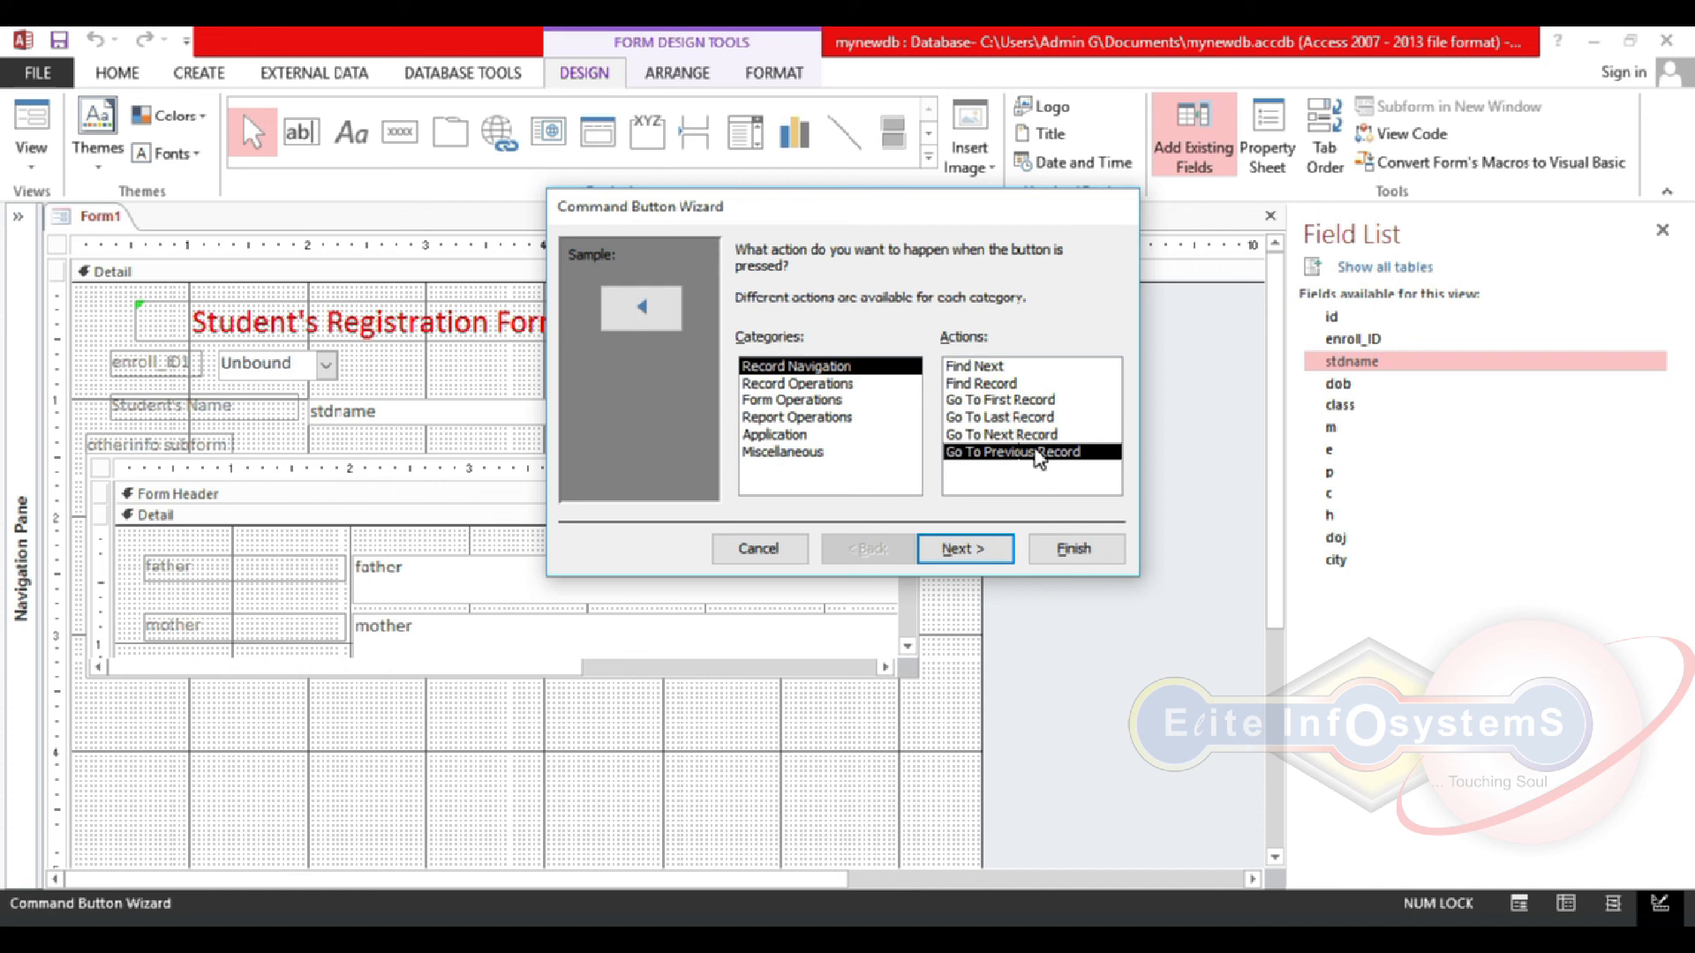
pyautogui.click(878, 385)
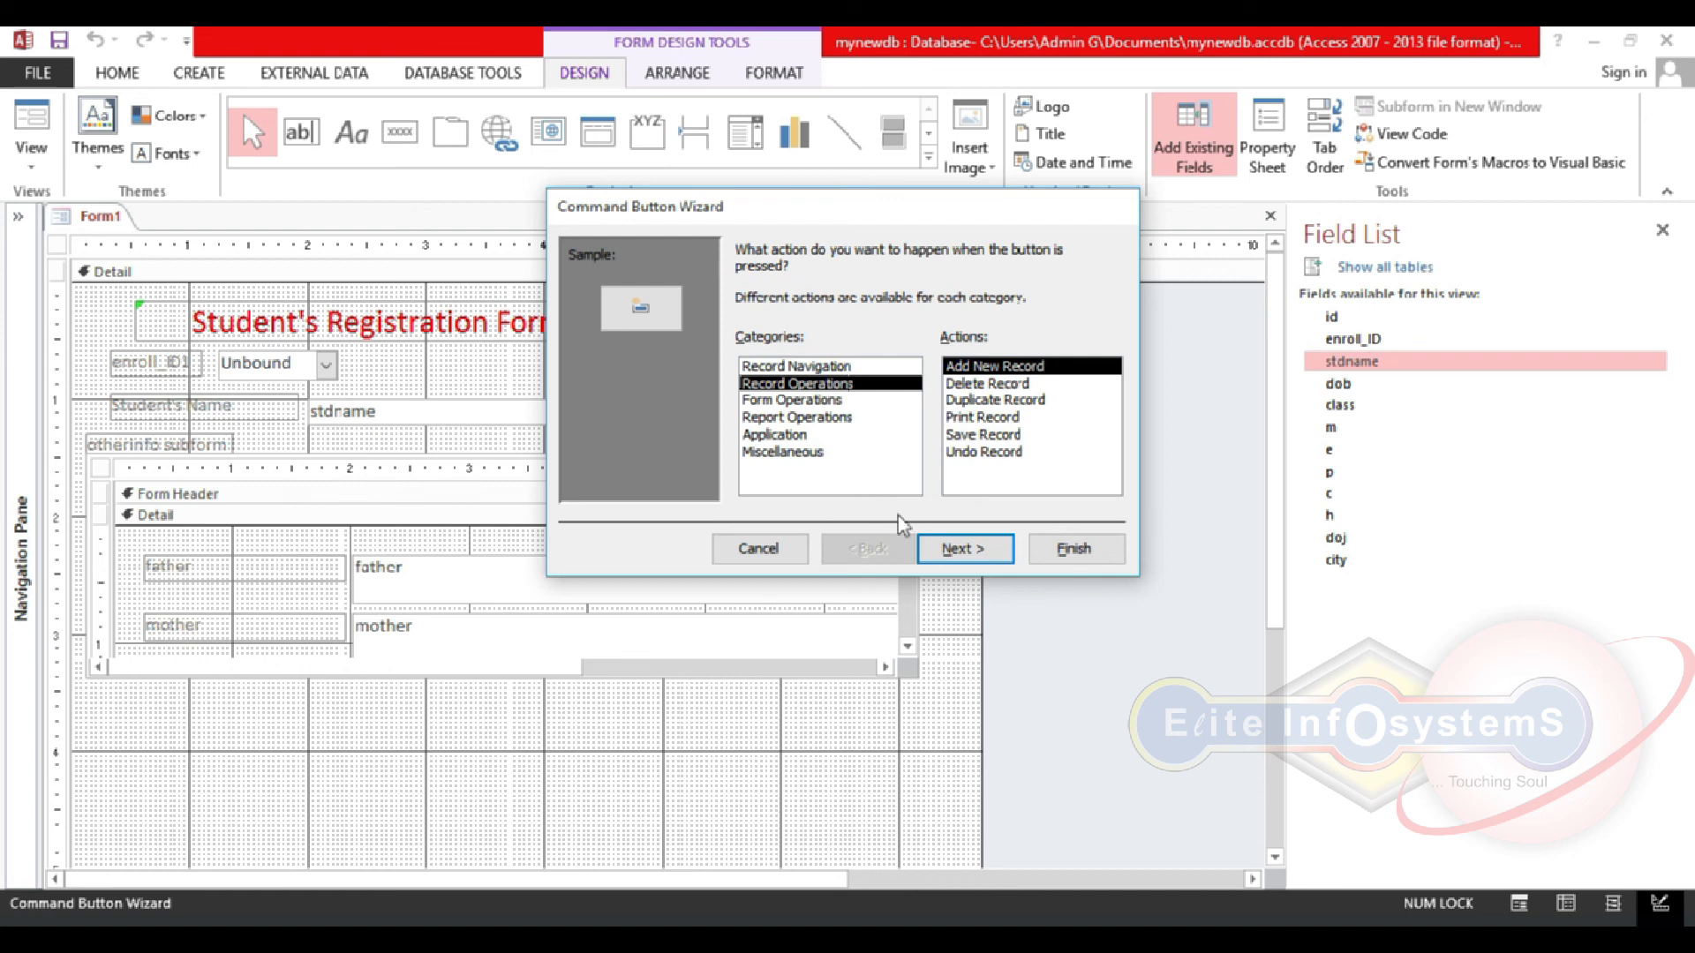
pyautogui.click(789, 542)
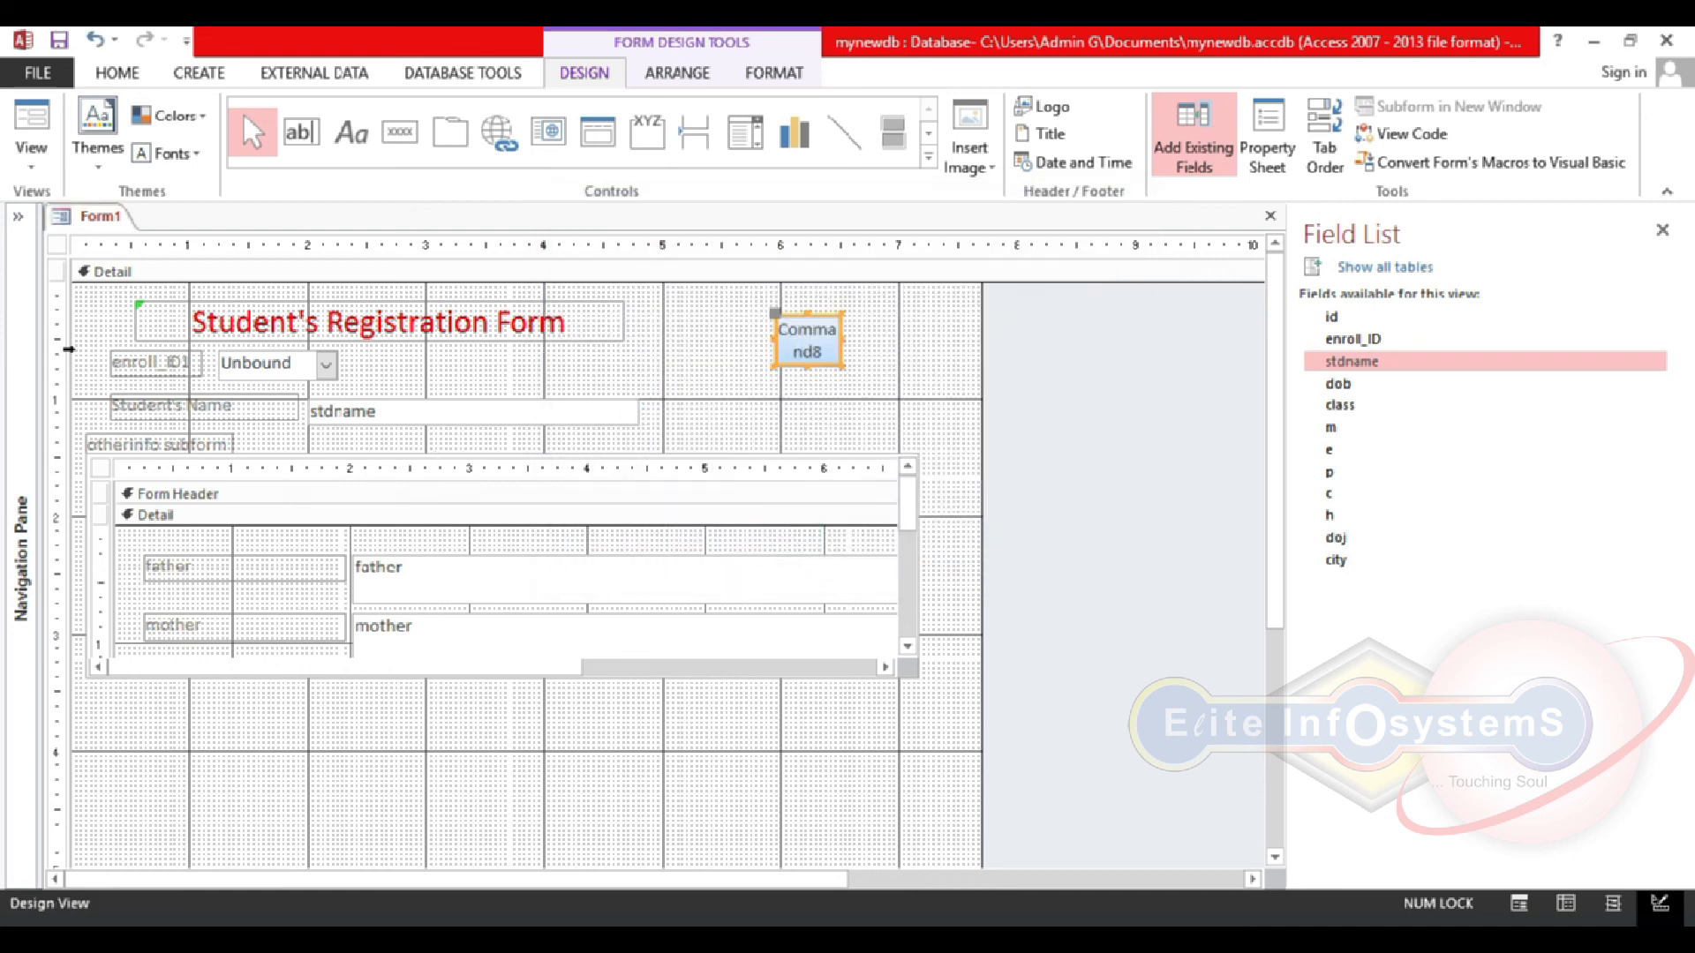
# Step: View the form with the trial command button in Form View, return to Design View and delete that button
pyautogui.click(31, 119)
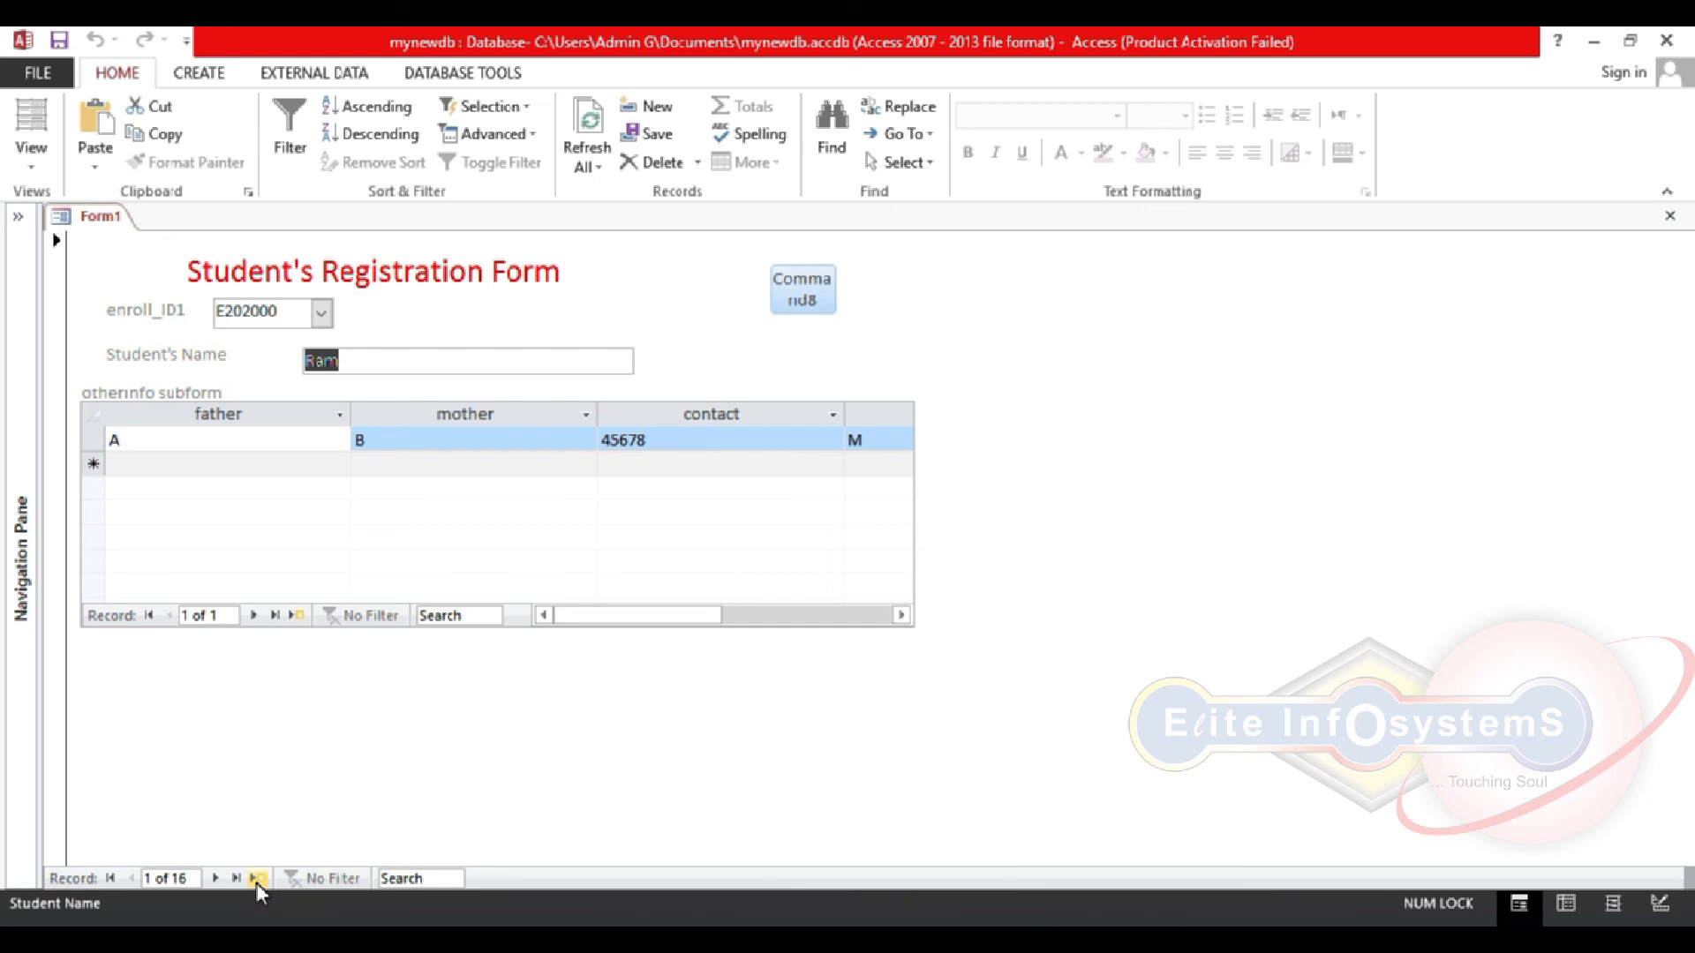
pyautogui.click(31, 152)
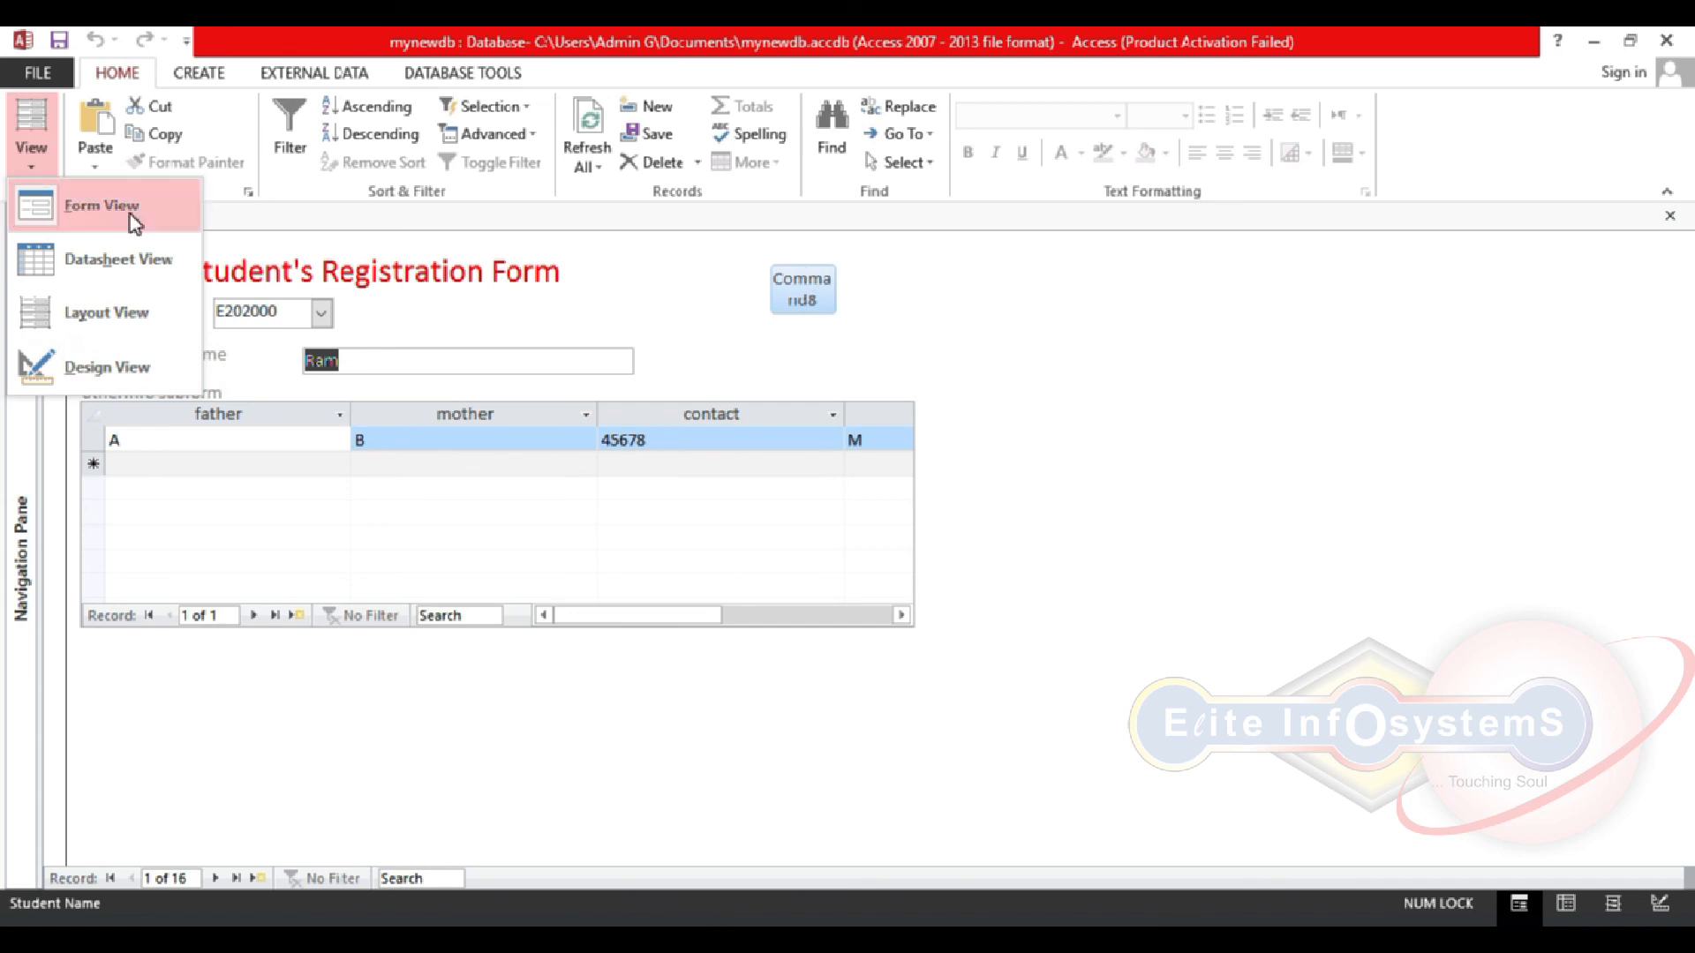
pyautogui.click(123, 366)
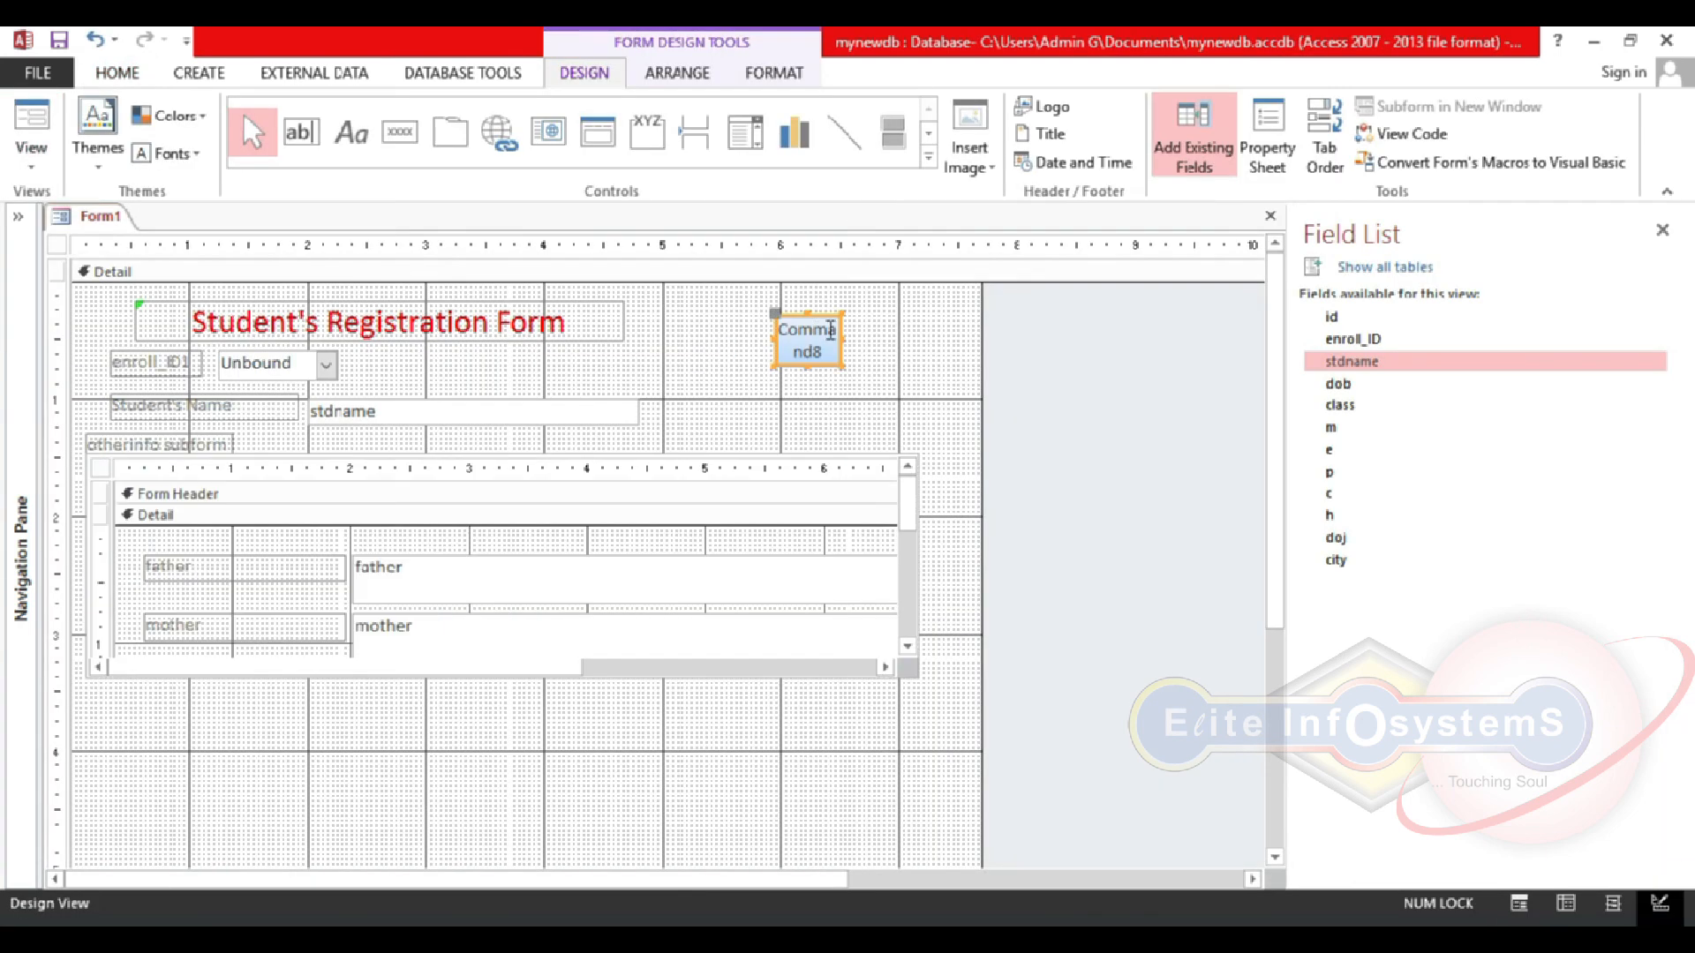
pyautogui.click(840, 337)
pyautogui.press('Delete')
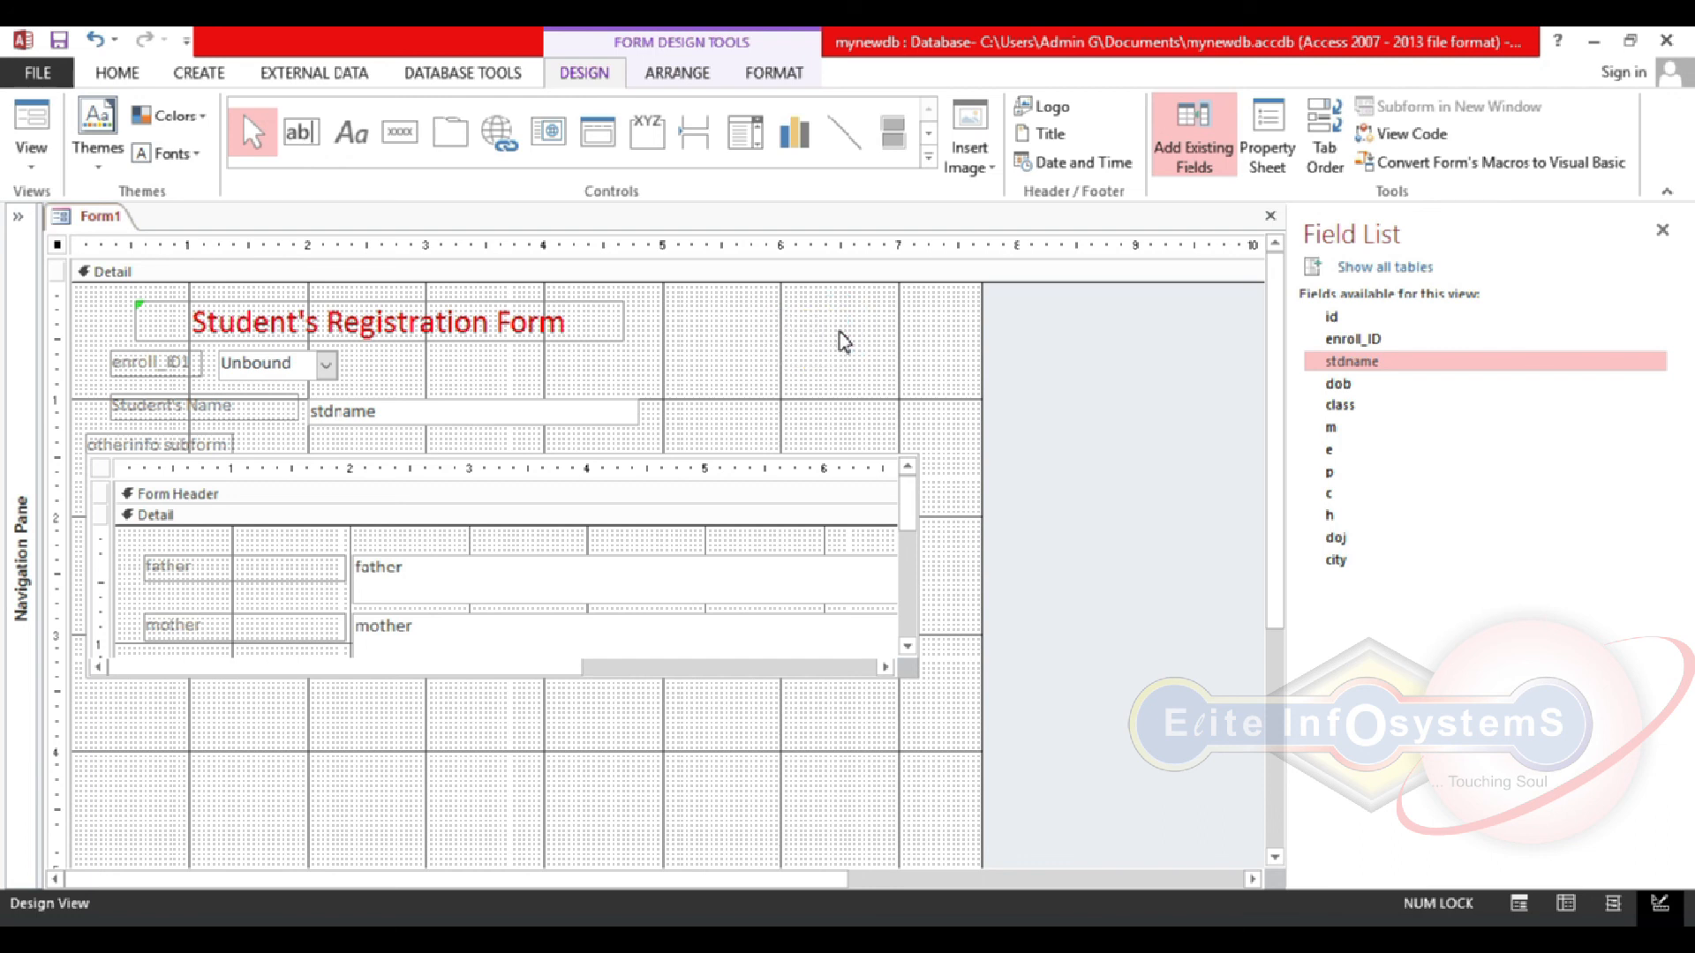
# Step: Draw a command button in the empty area beyond the enroll_ID1 combo box and assign it the Record Operations action Add New Record
pyautogui.click(400, 132)
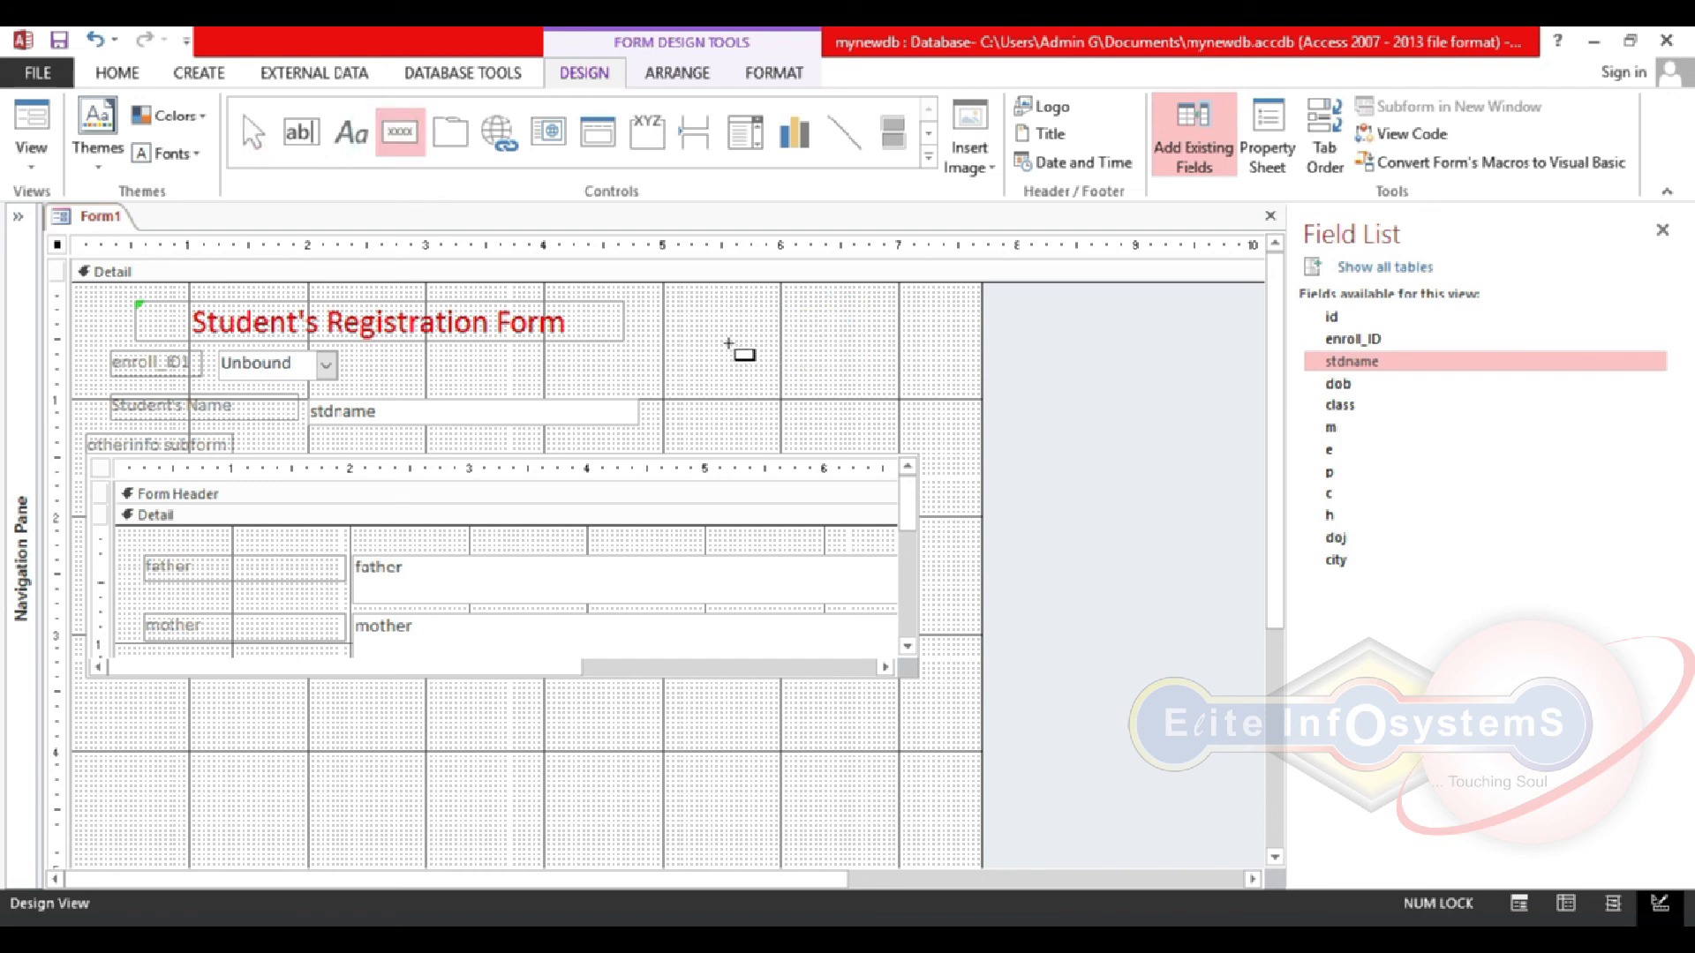
pyautogui.moveTo(767, 350); pyautogui.dragTo(865, 389)
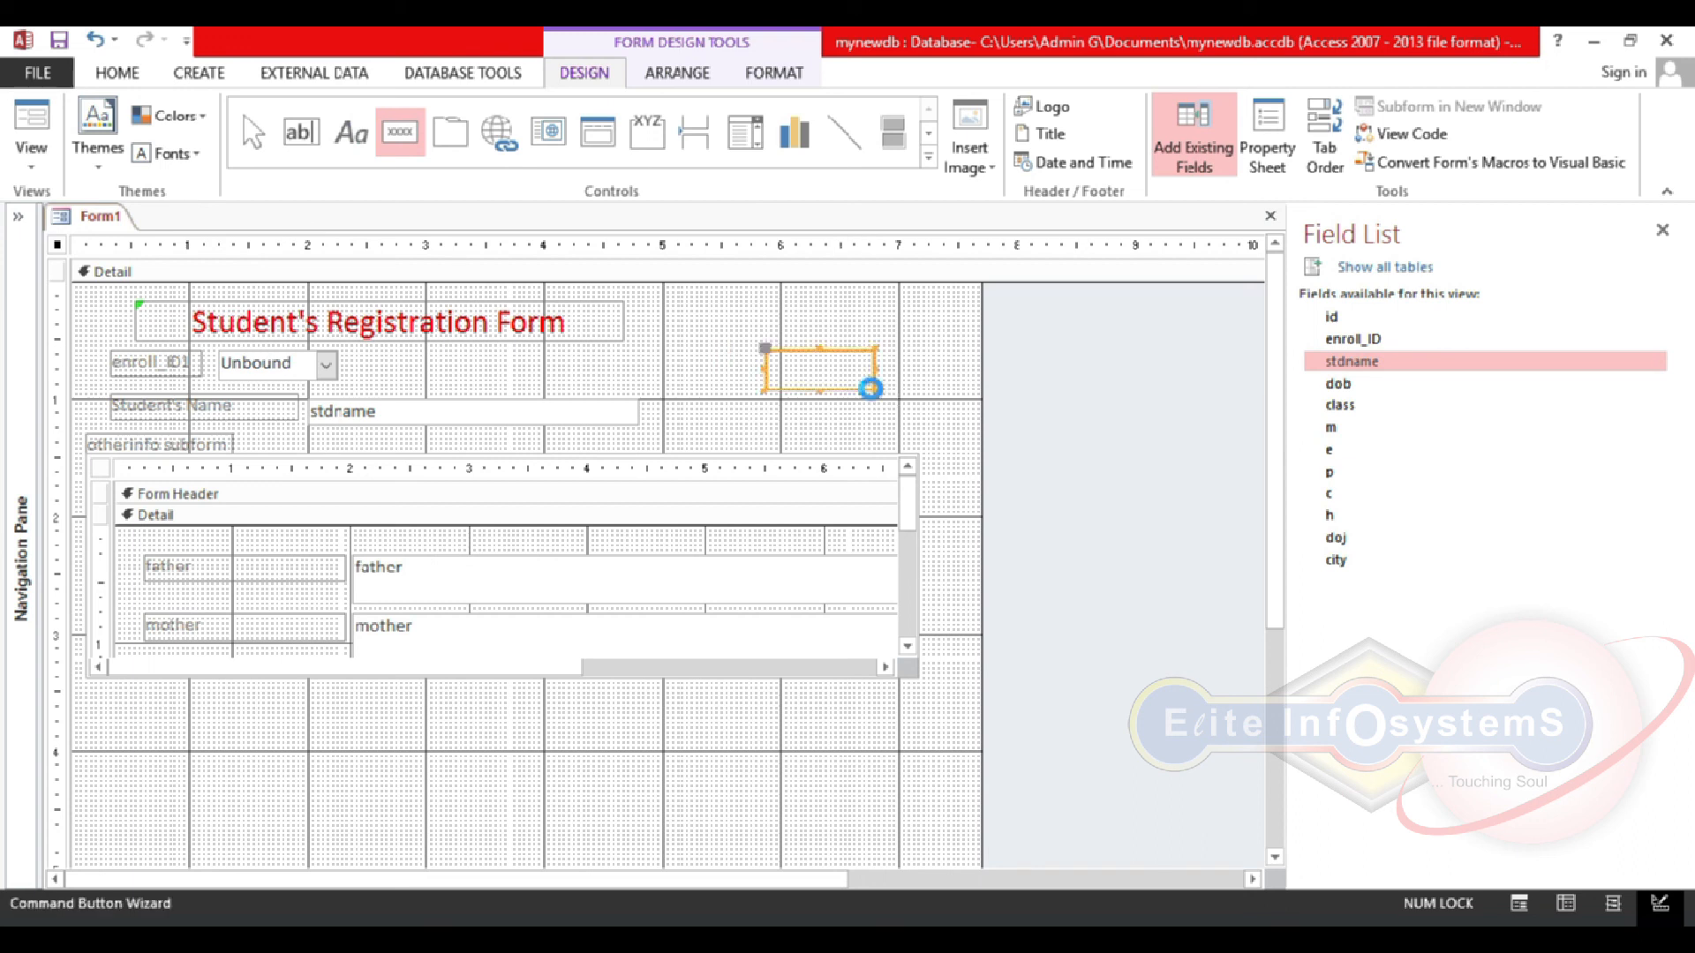
pyautogui.click(829, 386)
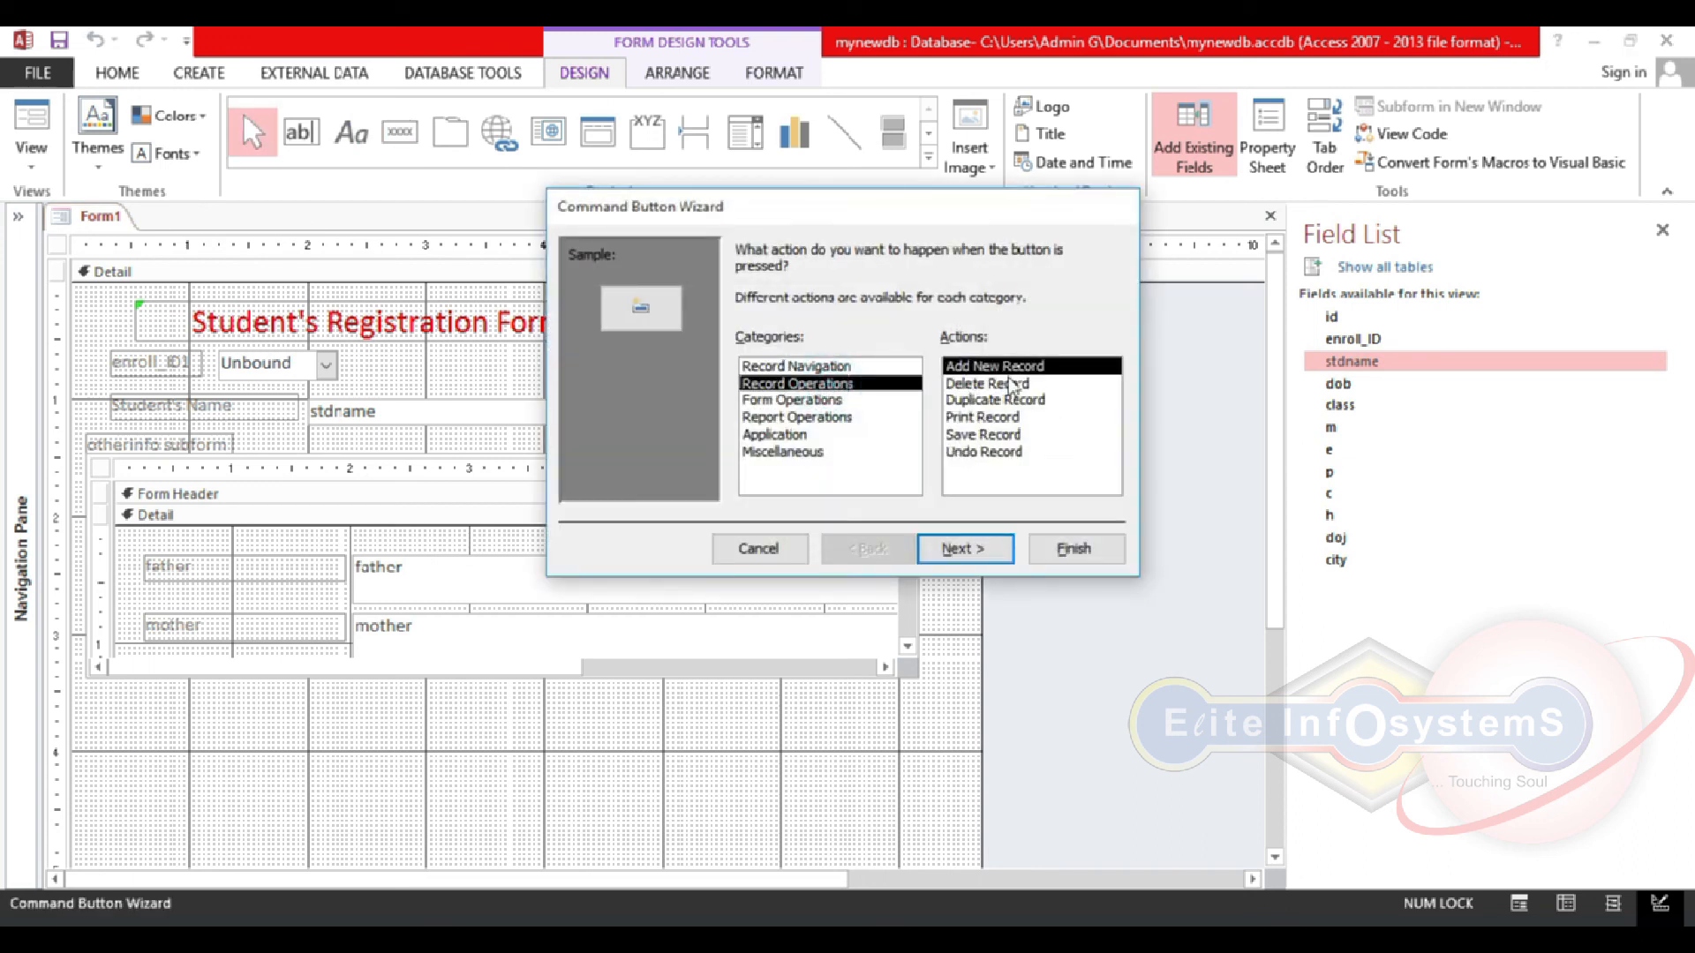
pyautogui.click(986, 553)
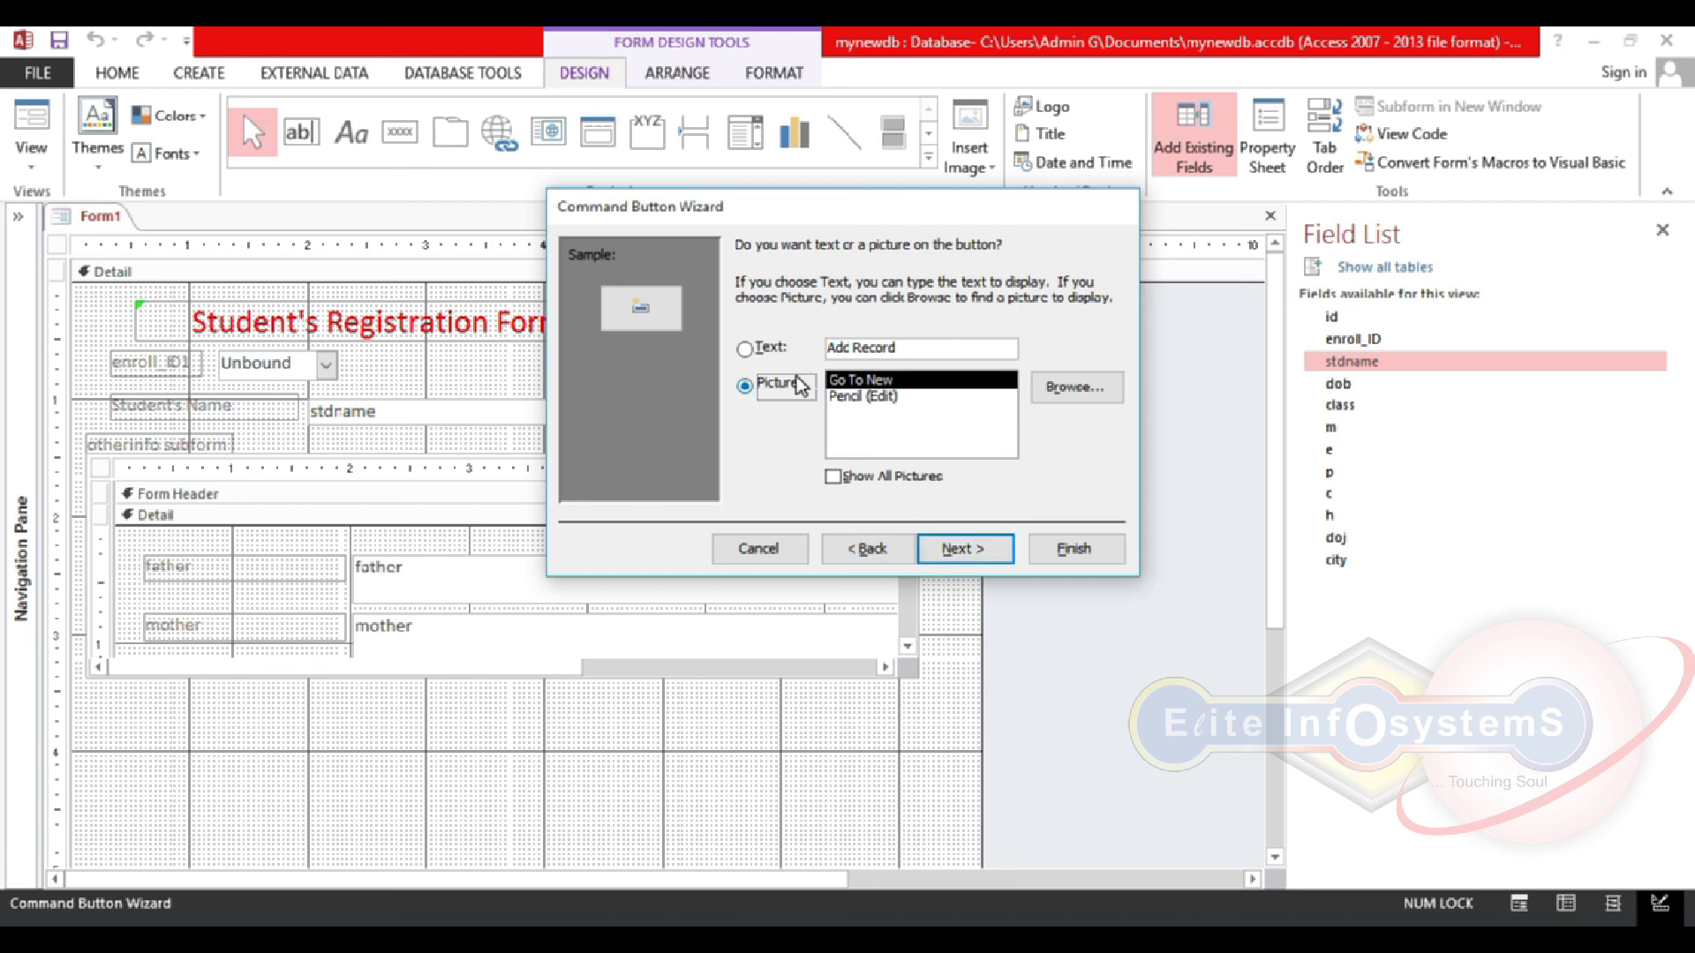
# Step: Try the Pencil (Edit) picture, settle on the text Add Record for the button, and finish the wizard with the default name
pyautogui.click(777, 348)
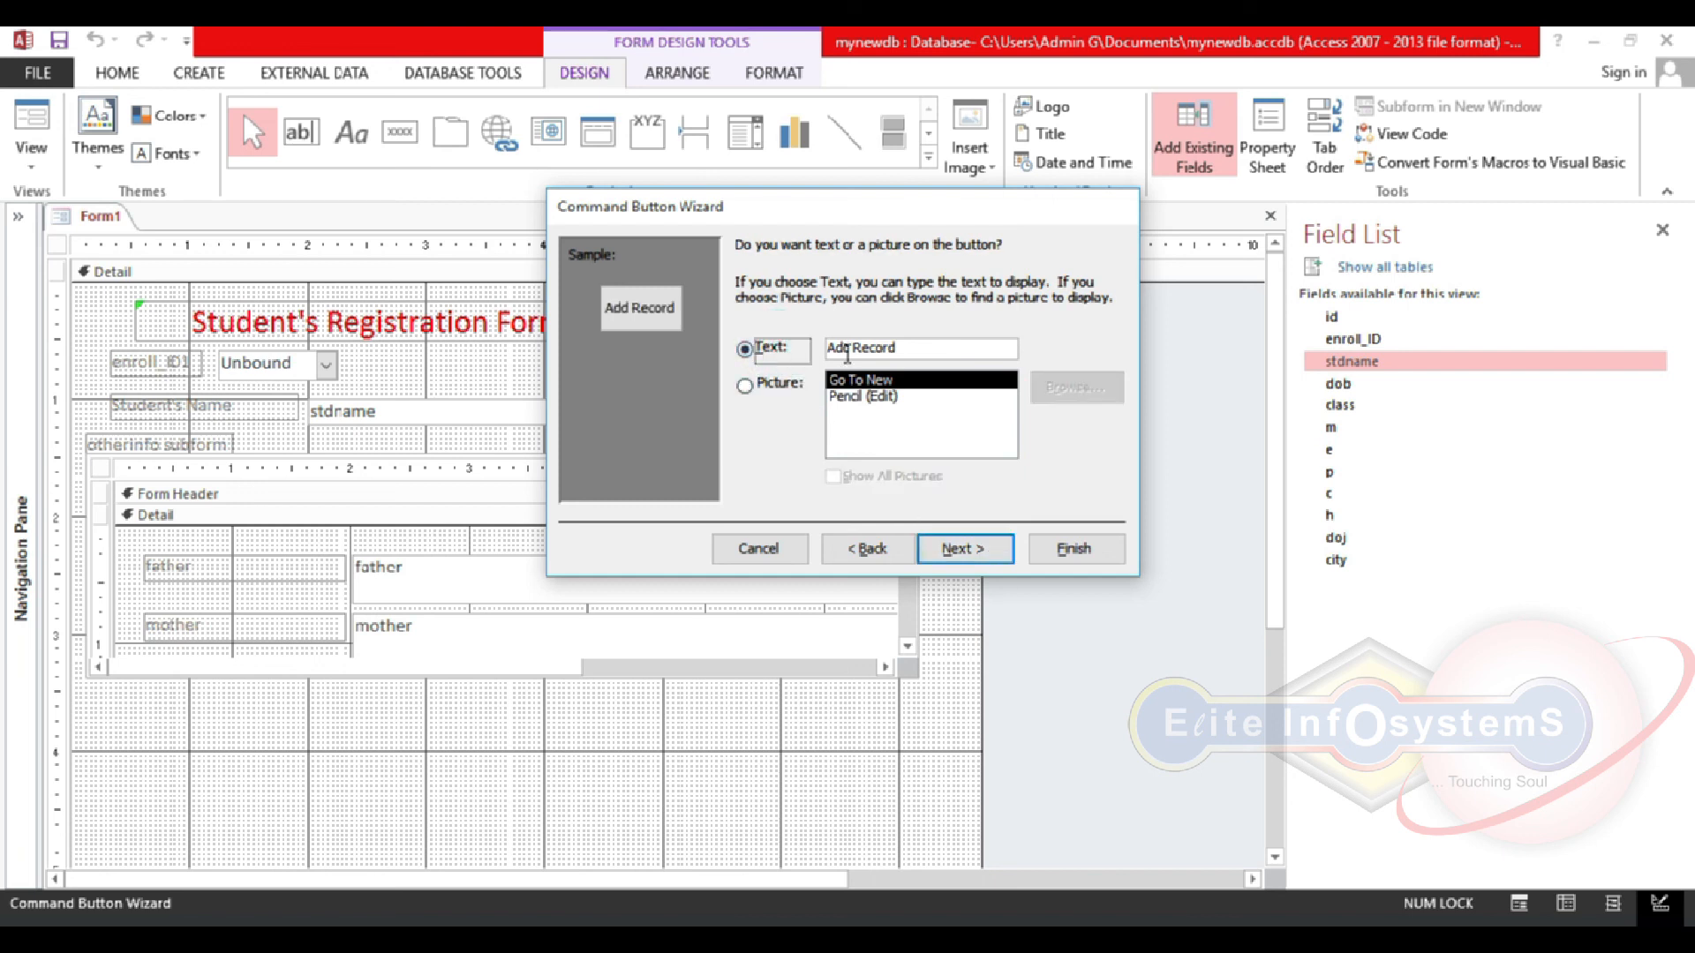
pyautogui.click(795, 388)
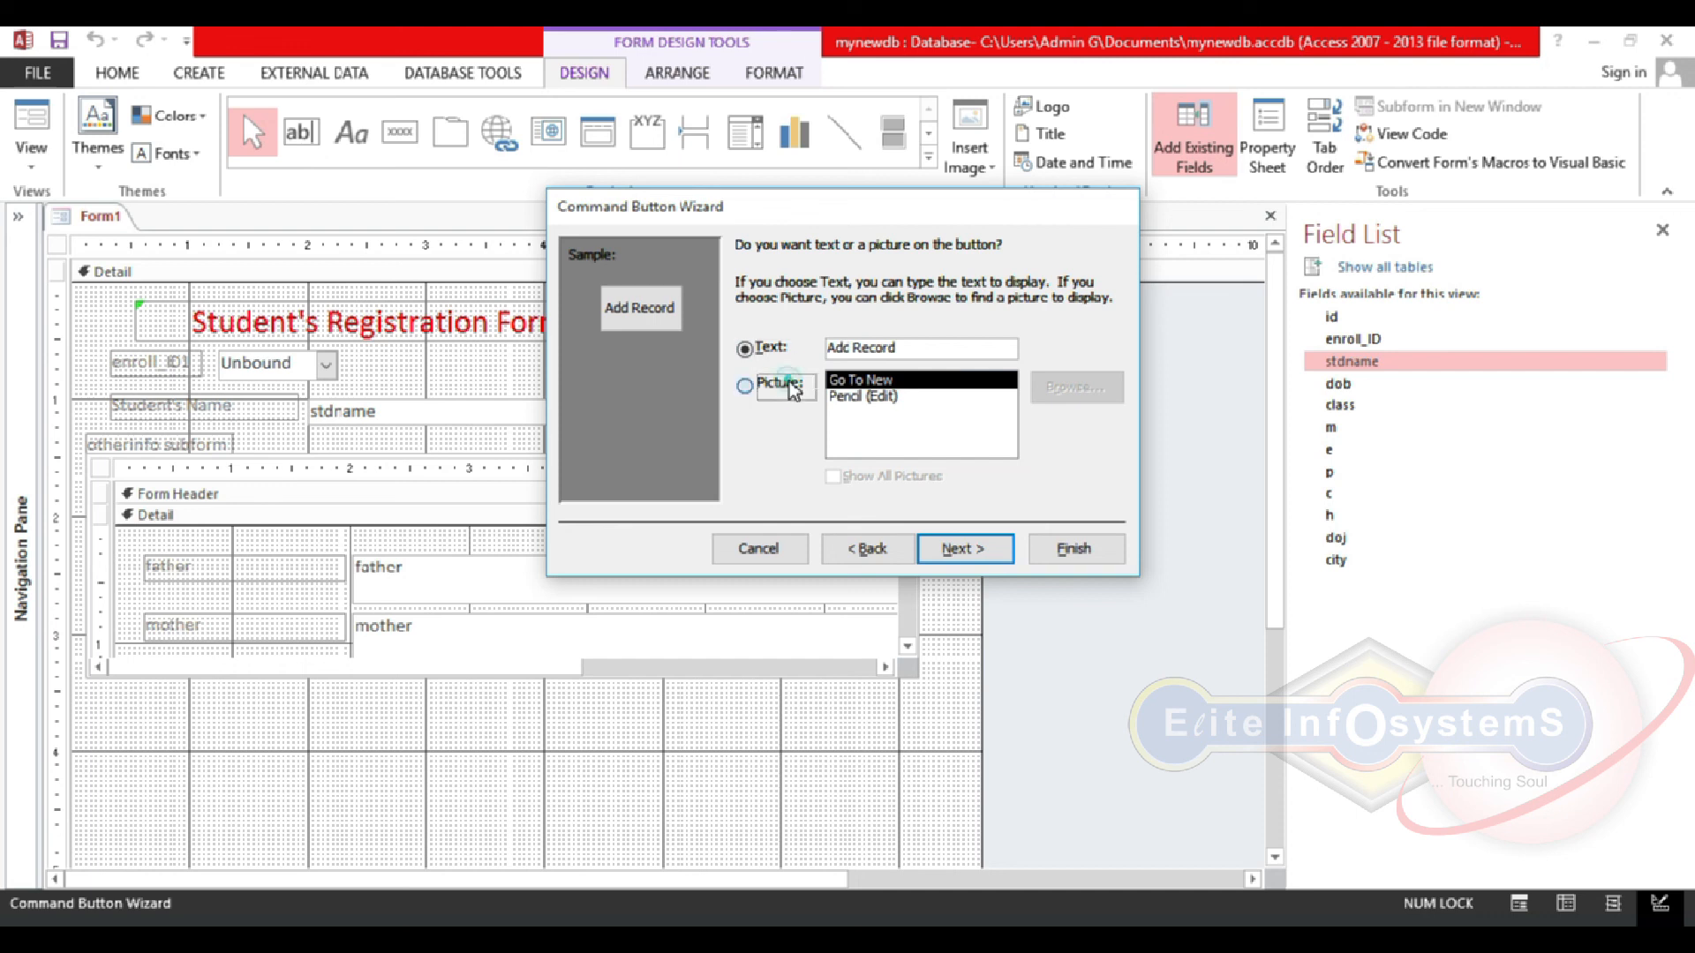
pyautogui.click(854, 400)
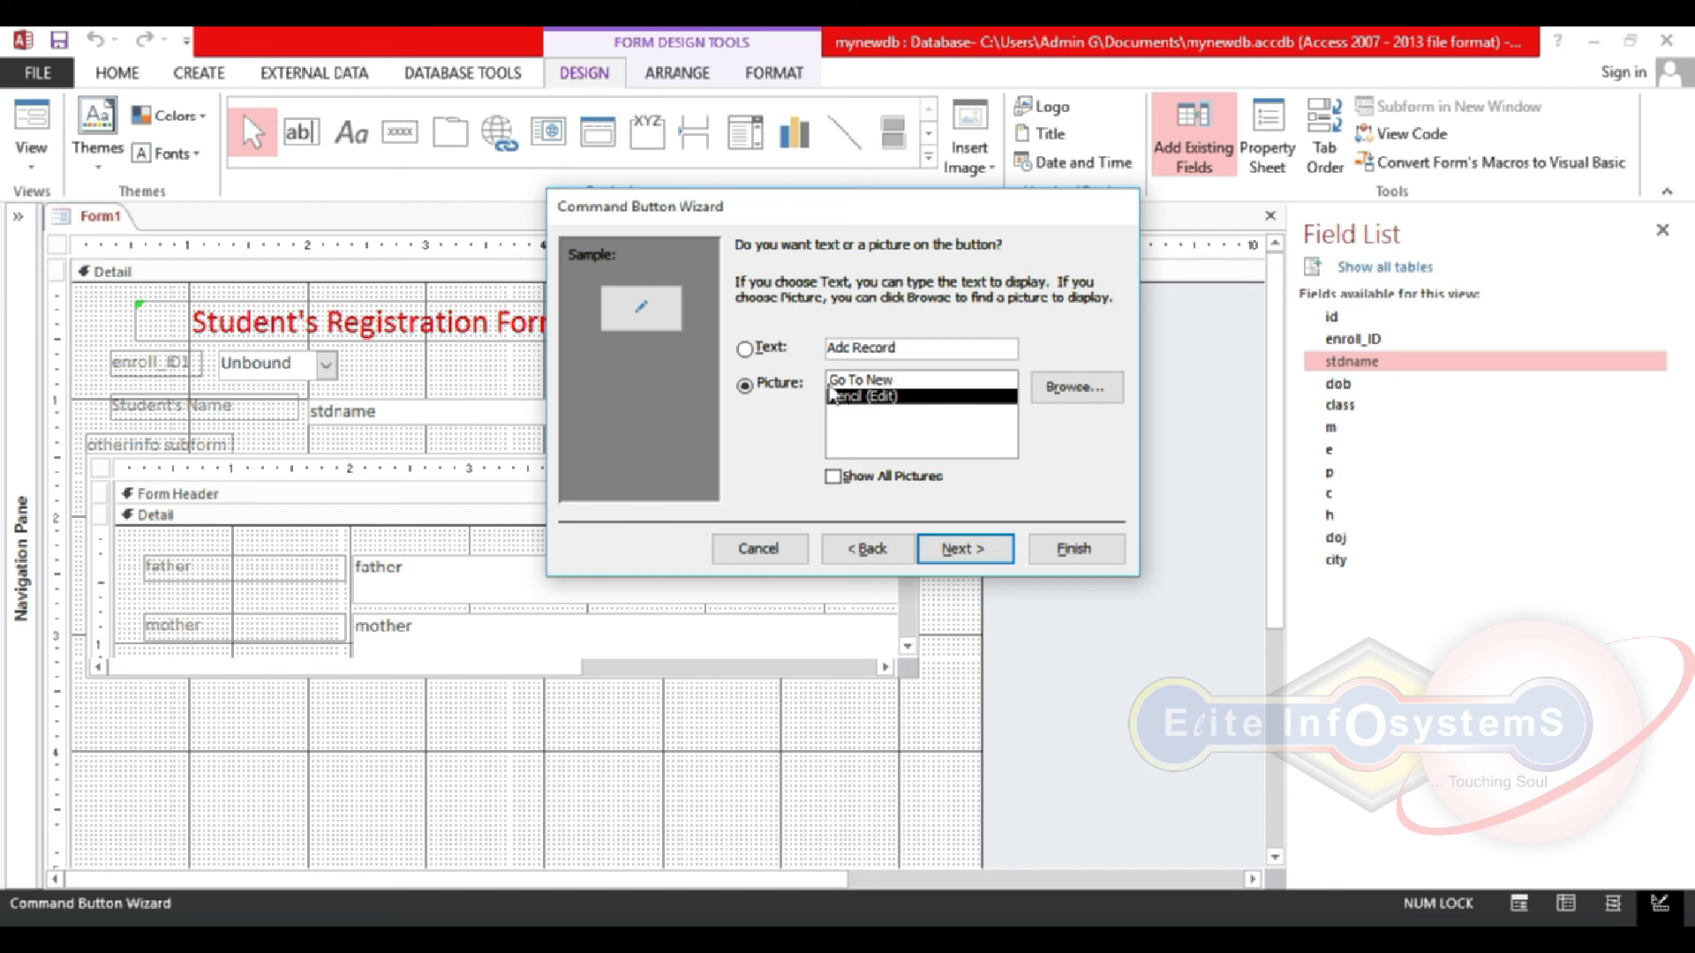
pyautogui.click(789, 355)
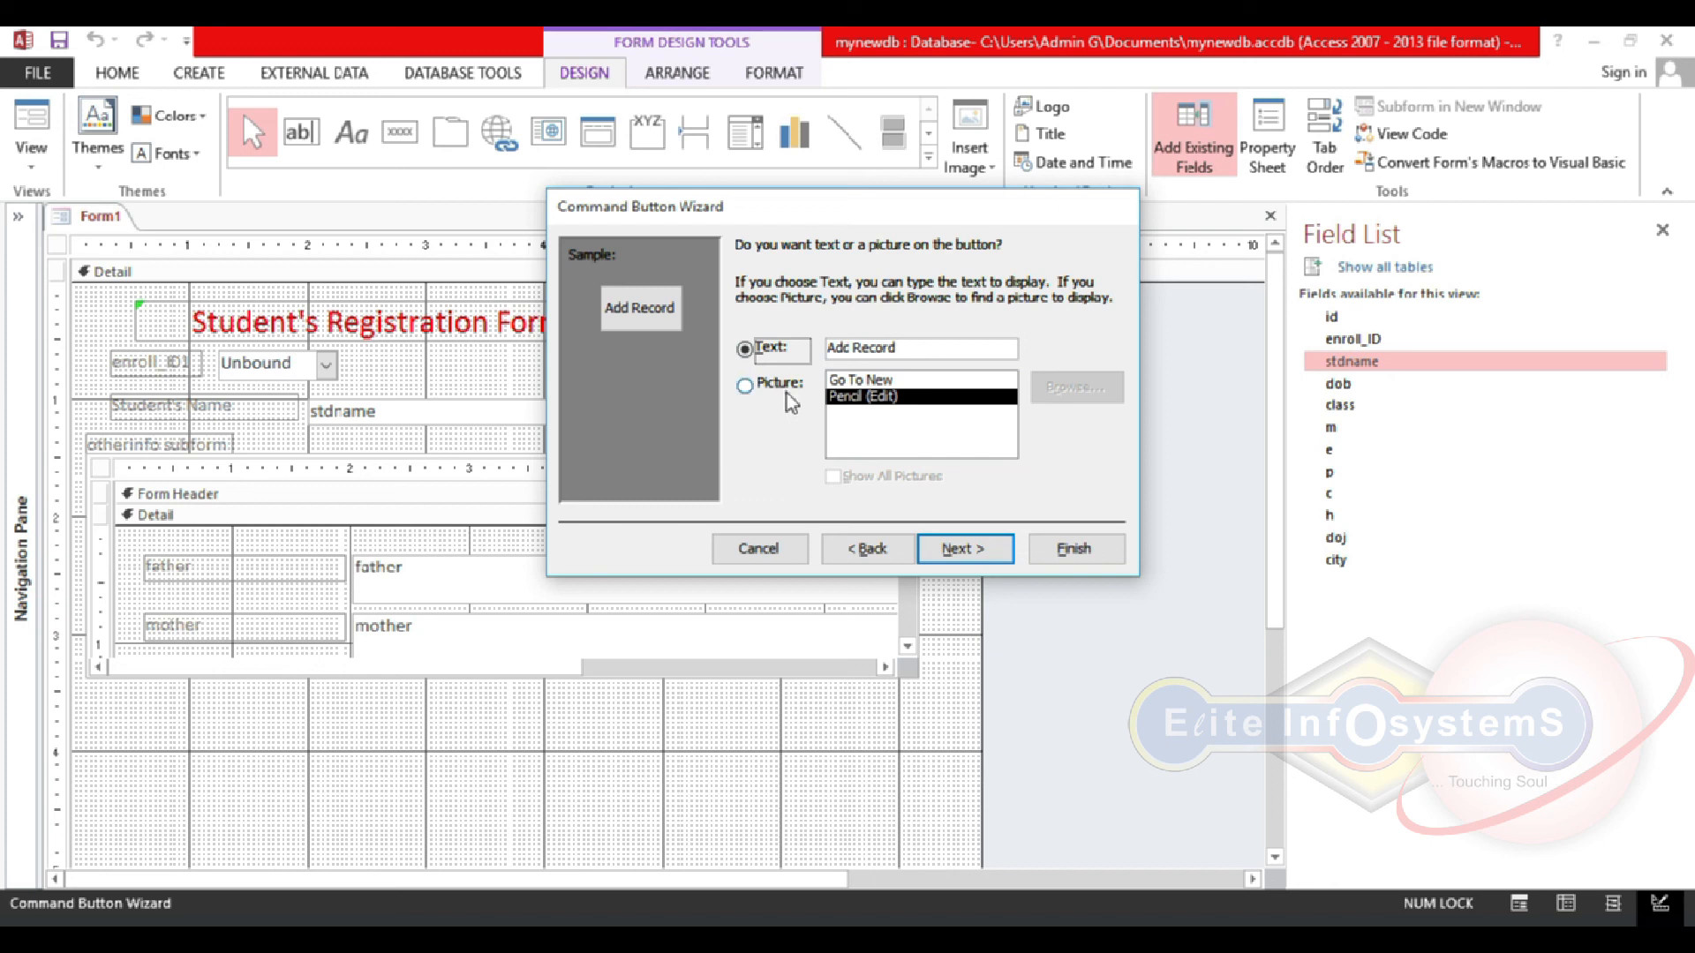
pyautogui.click(966, 548)
pyautogui.click(1083, 547)
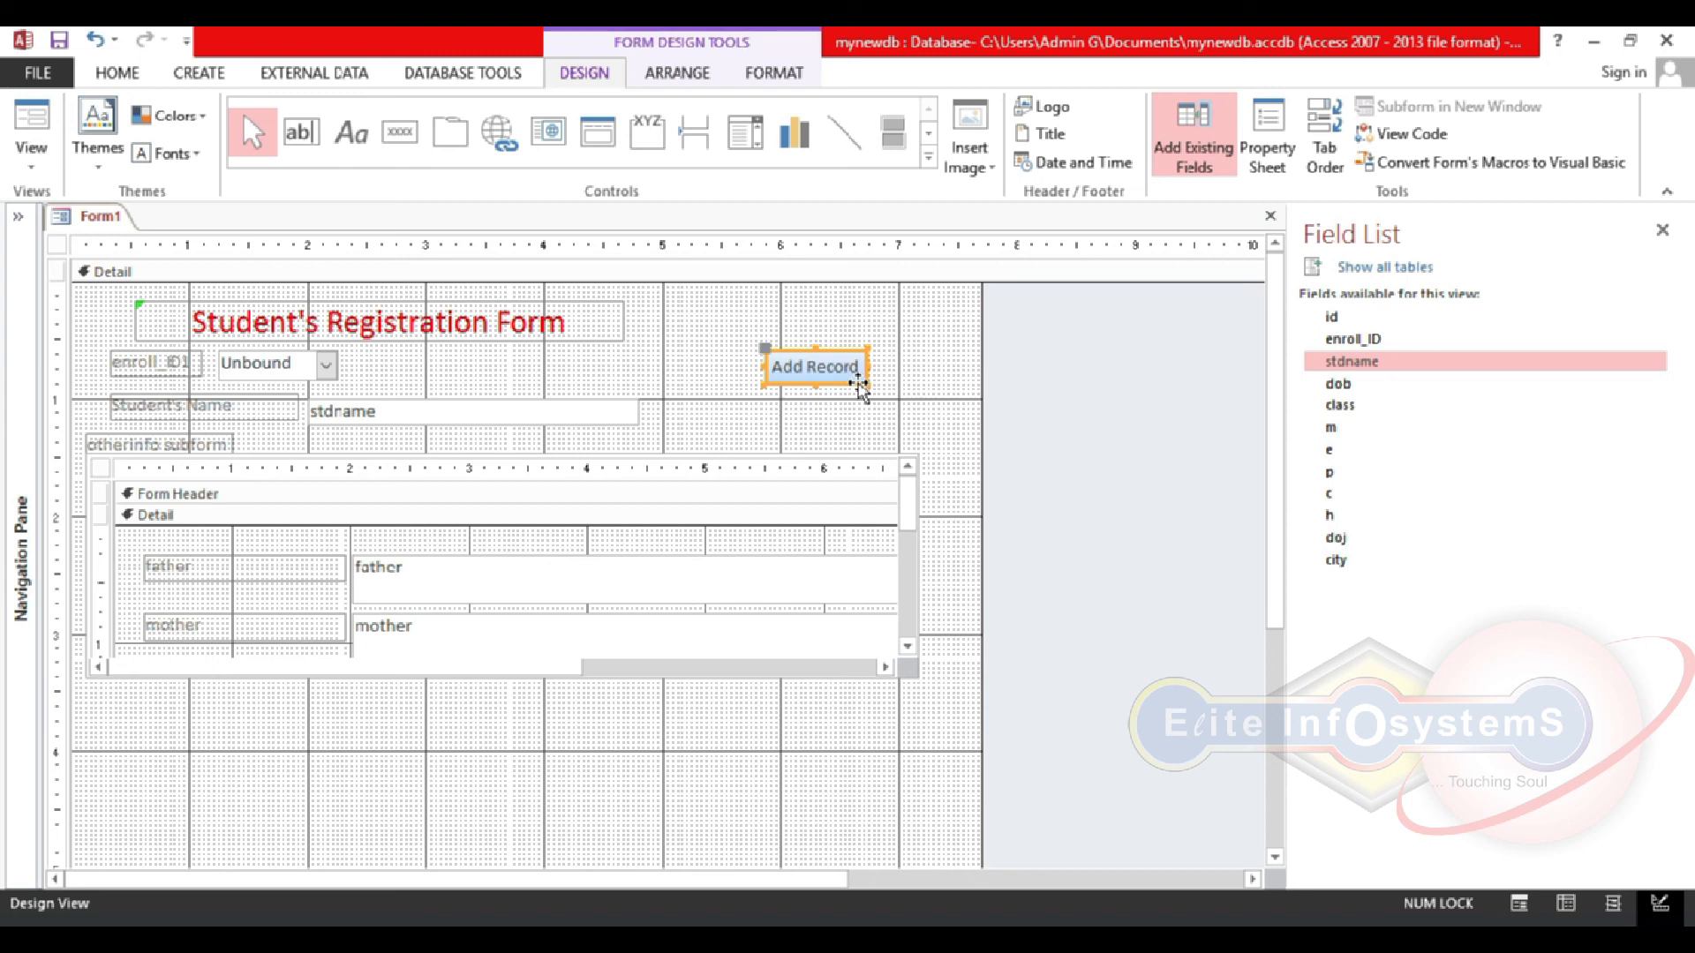
pyautogui.click(890, 328)
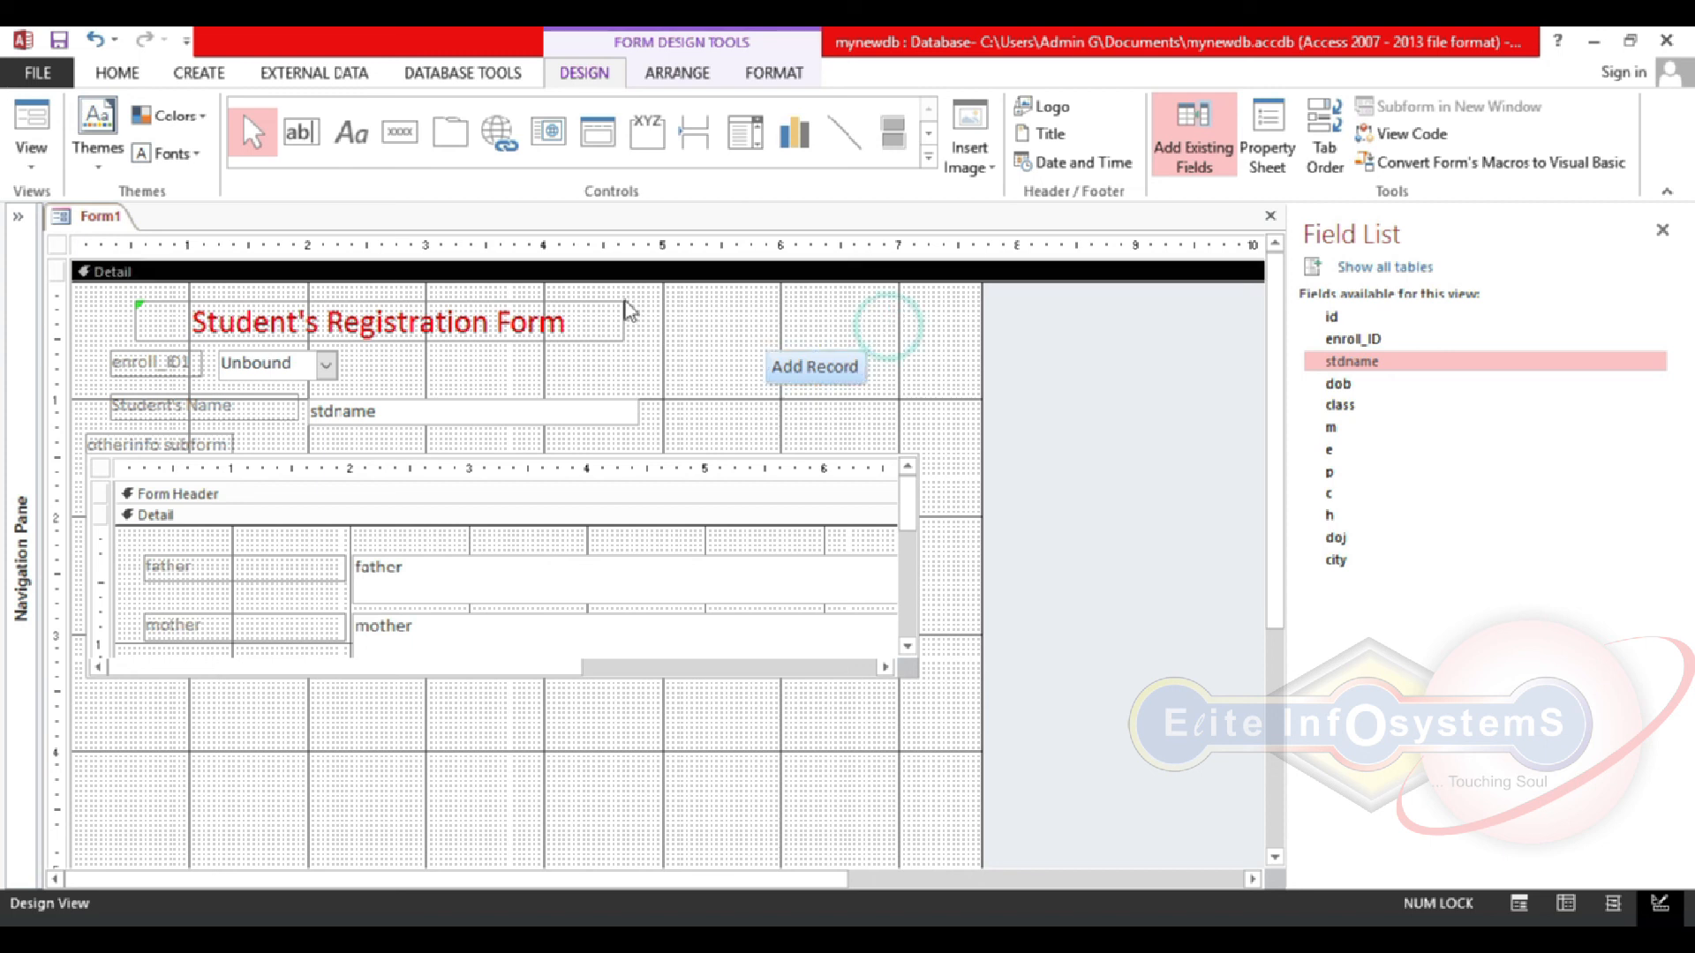
# Step: Add a command button below the subform near the form's left edge, with the Delete Record action, Delete Record picture and default name
pyautogui.click(394, 137)
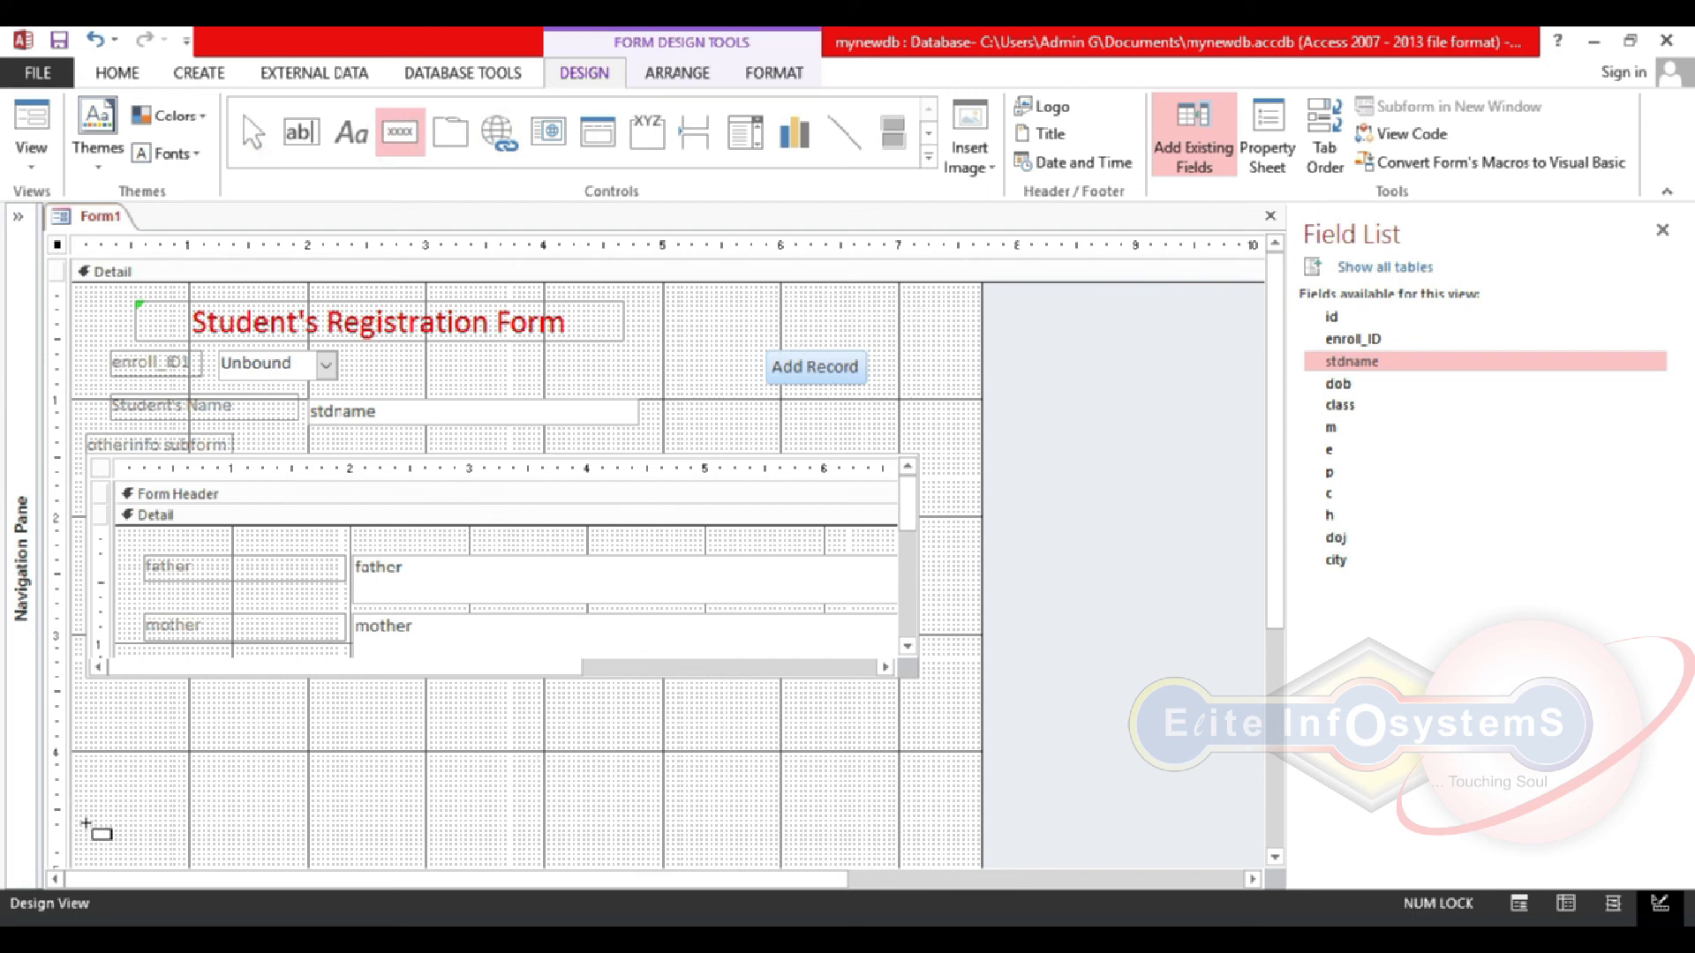
pyautogui.moveTo(86, 809); pyautogui.dragTo(194, 856)
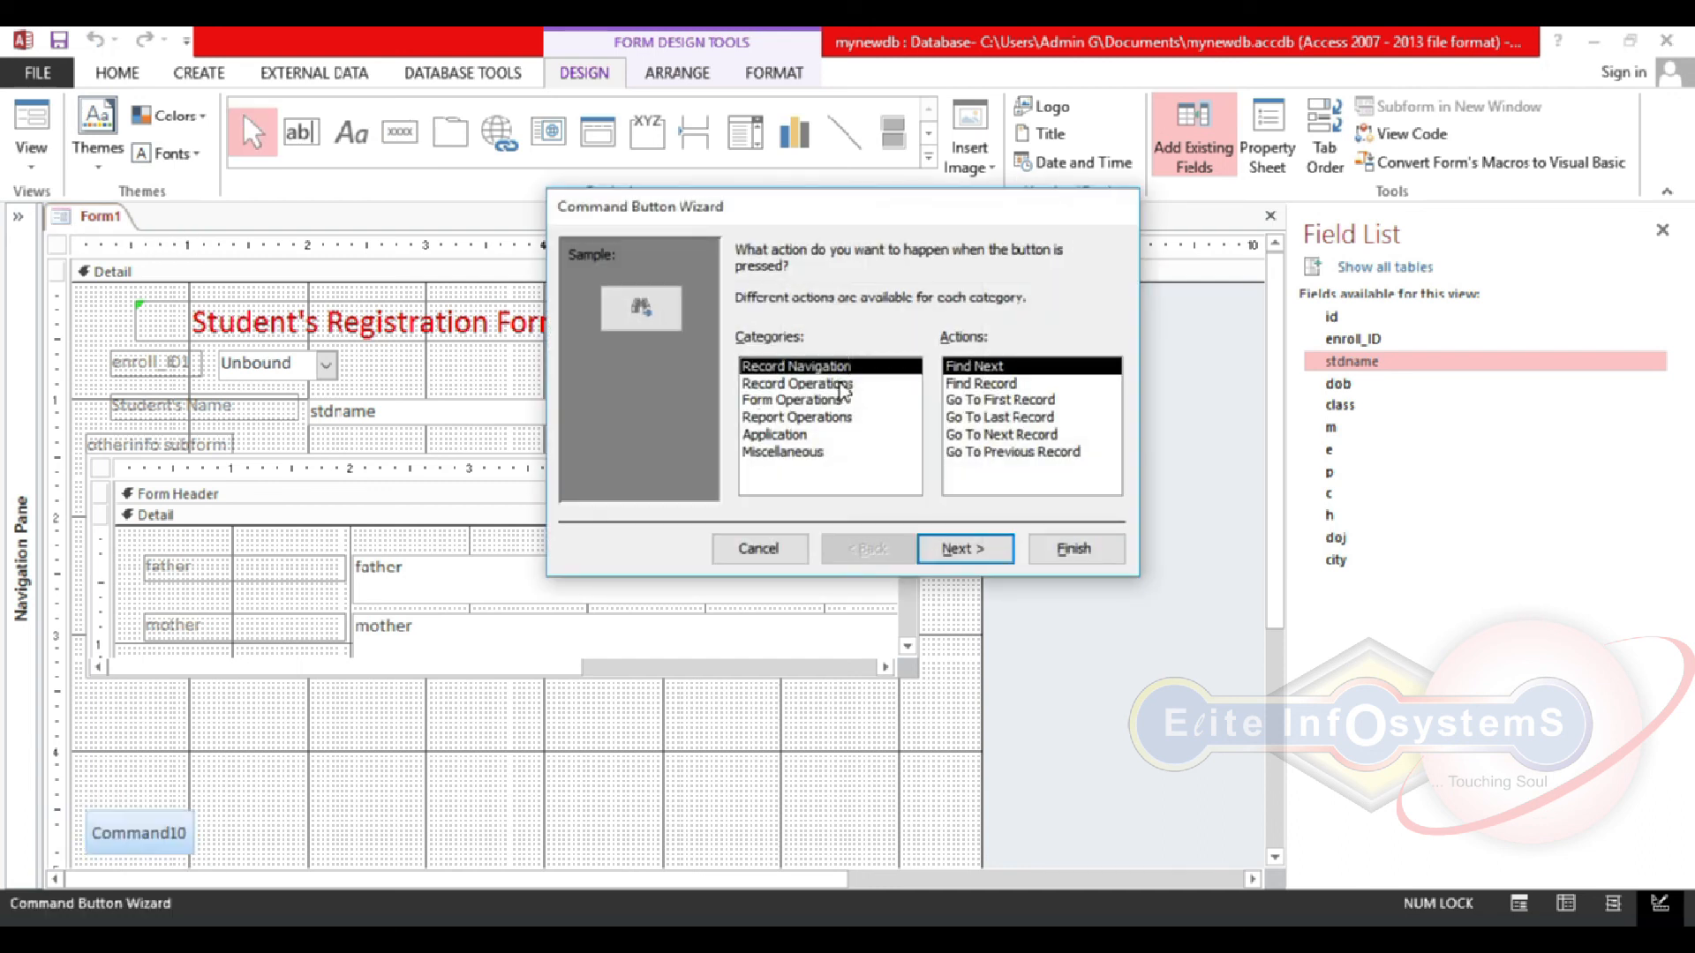
pyautogui.click(841, 385)
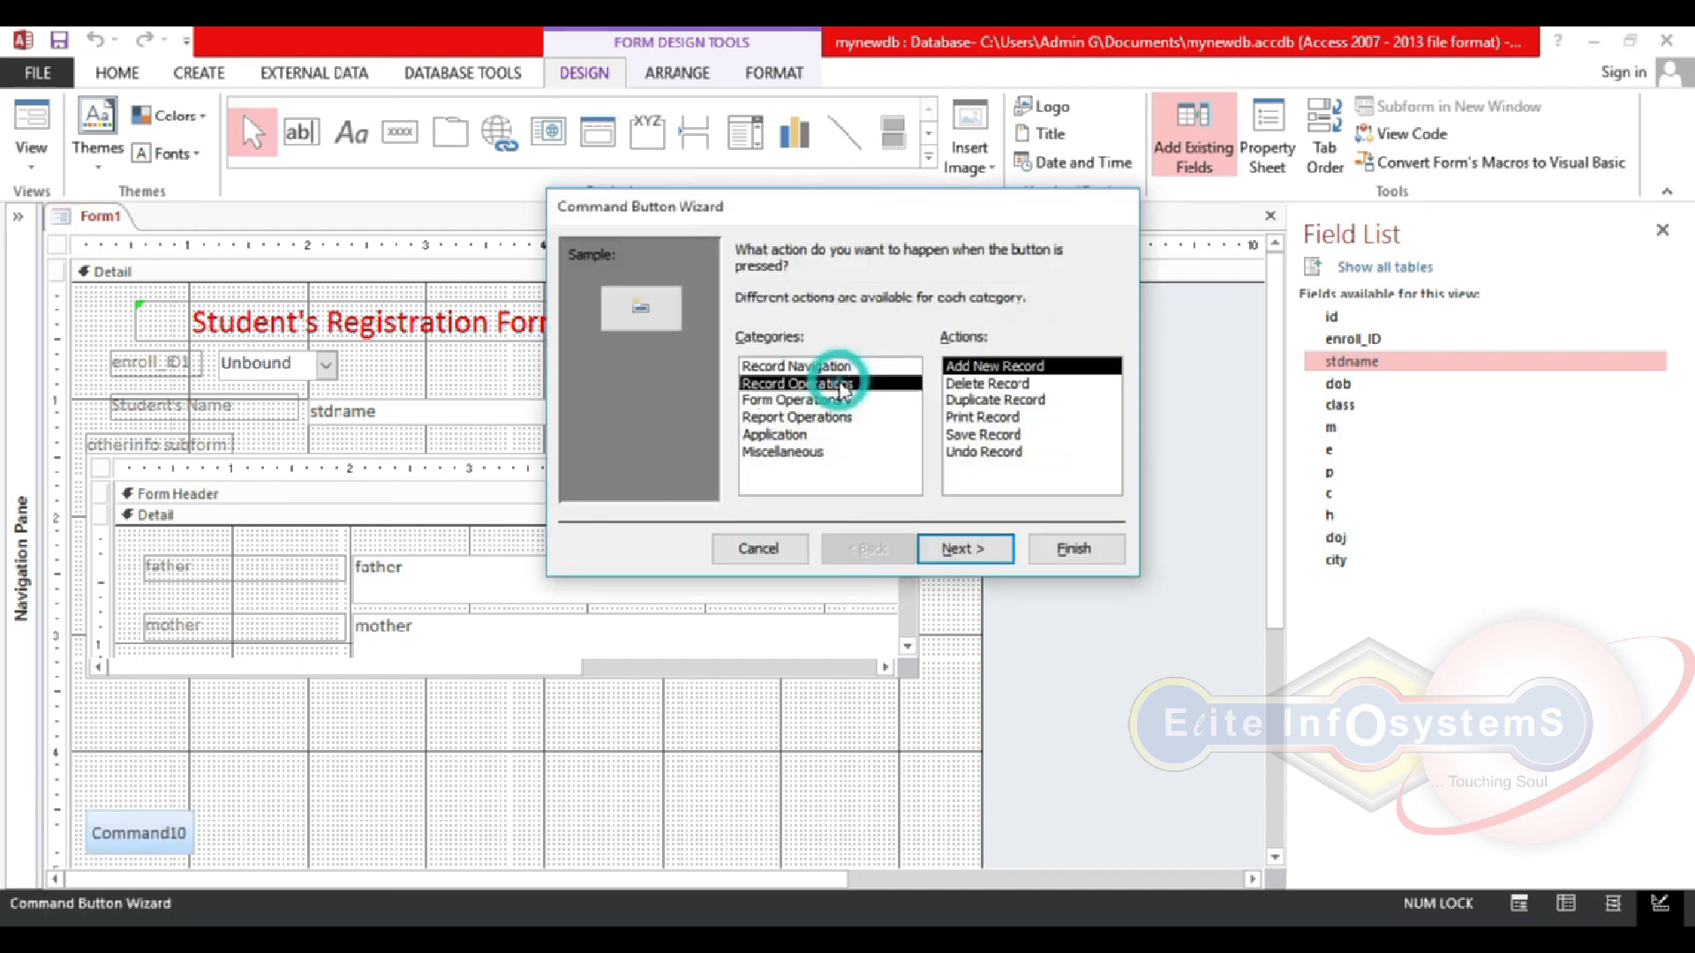
pyautogui.click(948, 391)
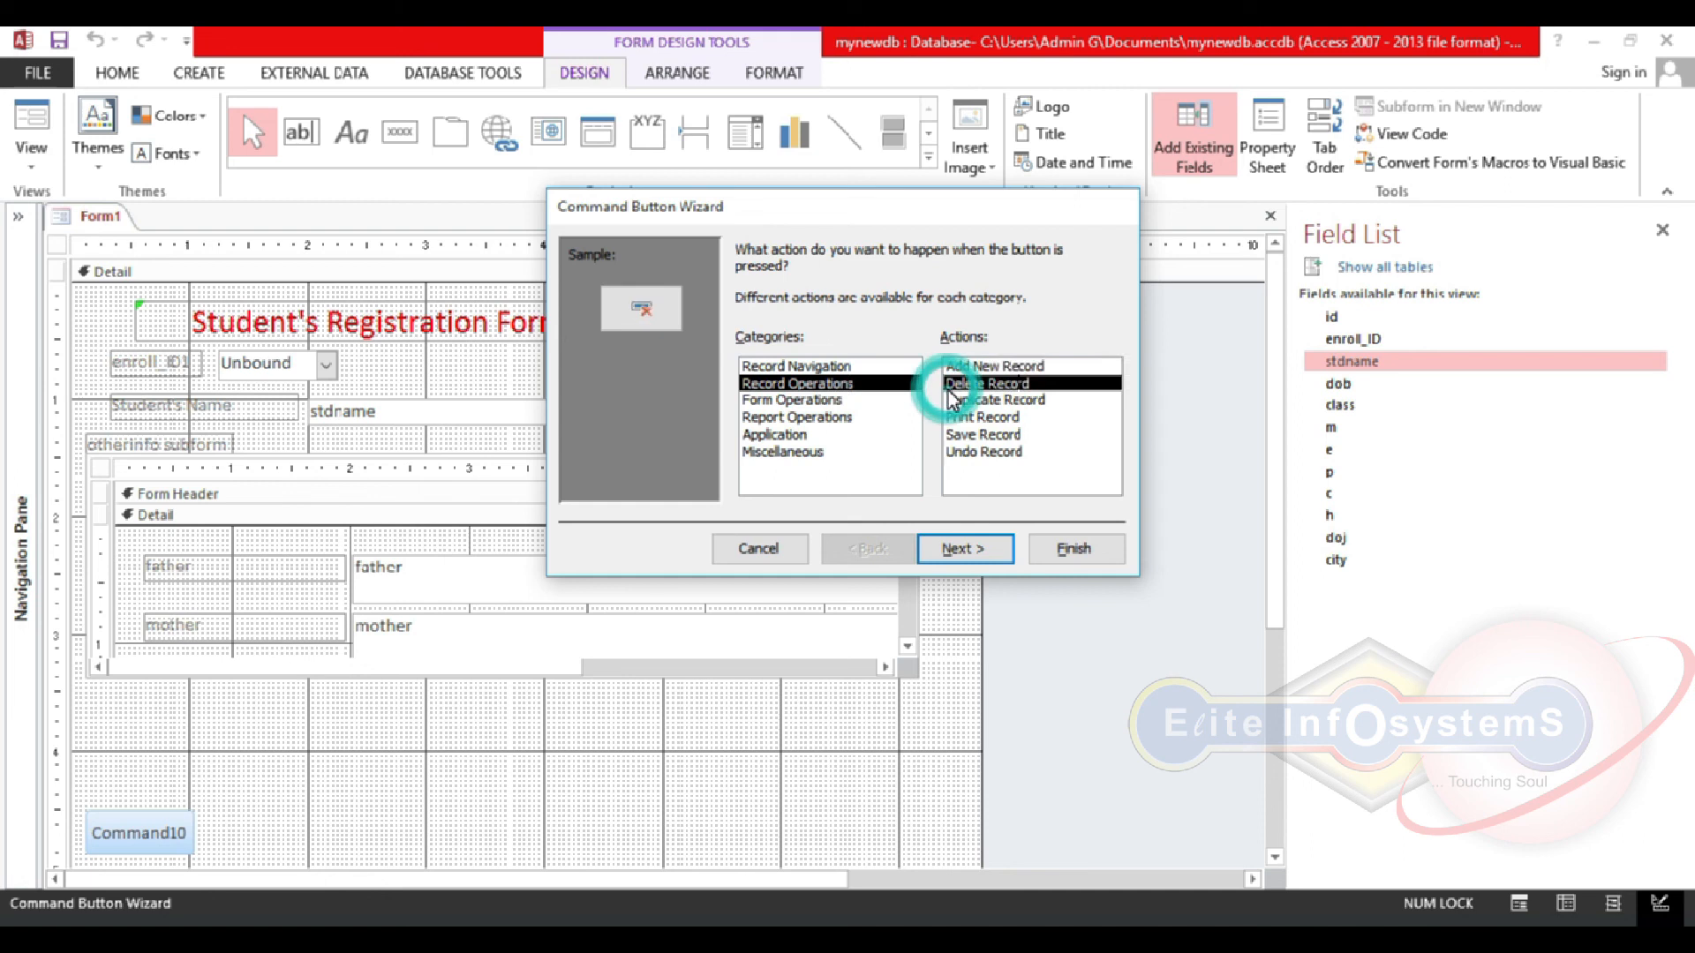
pyautogui.click(971, 548)
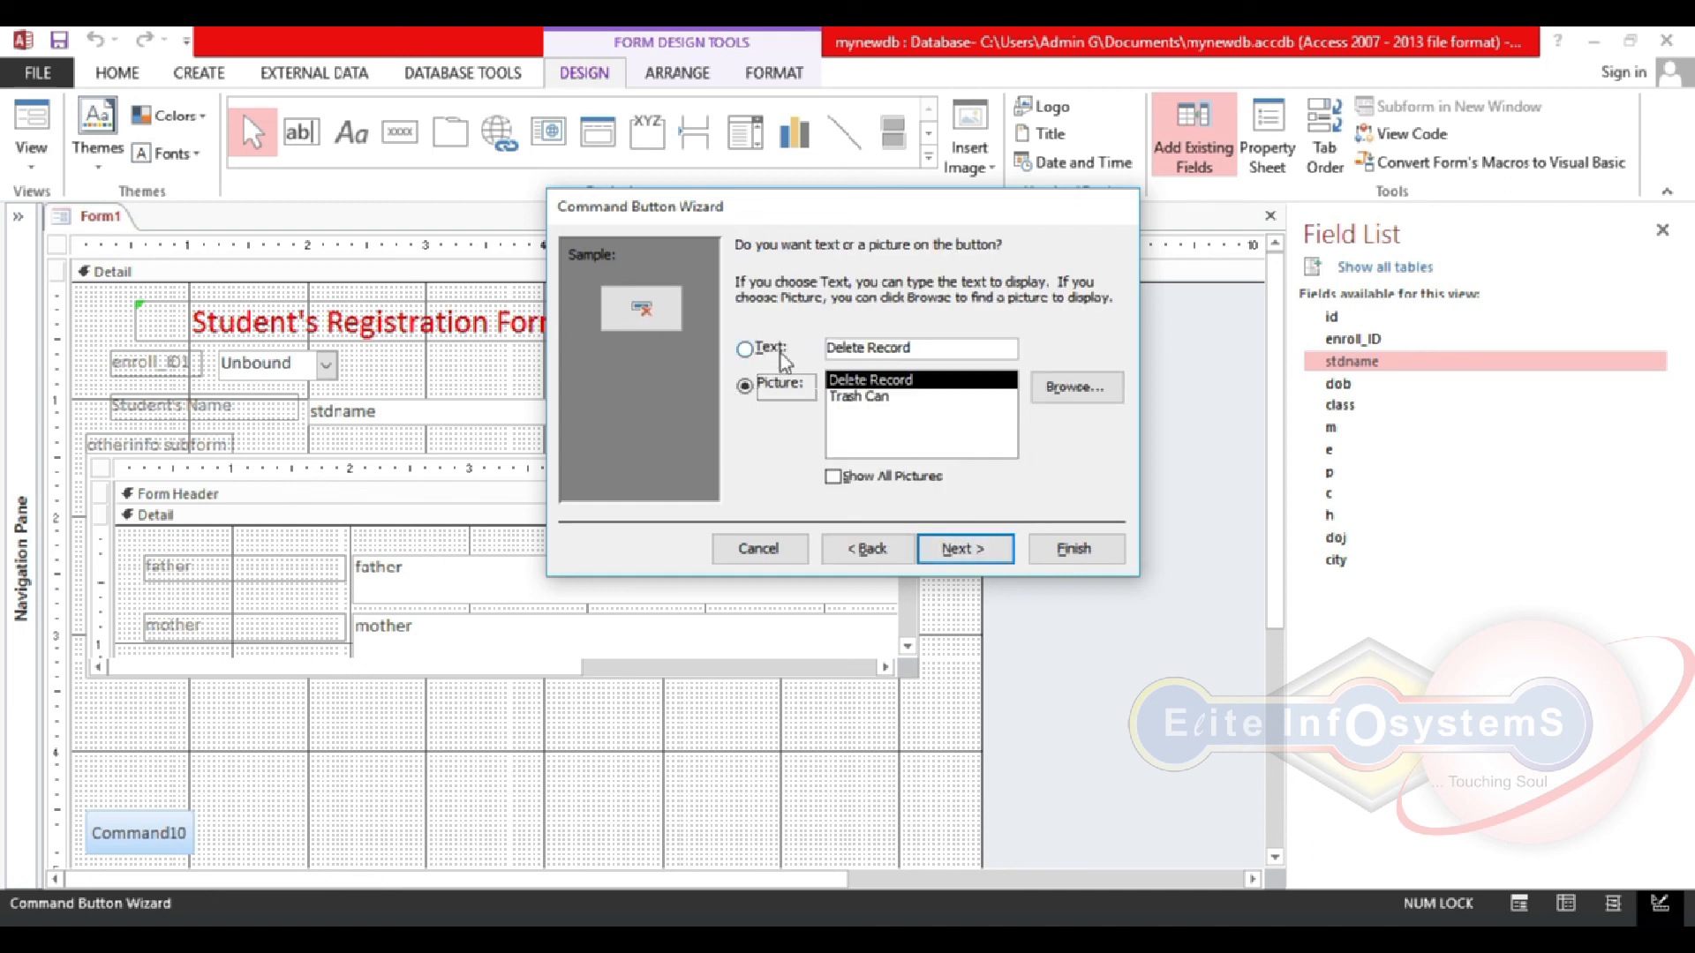
pyautogui.click(980, 561)
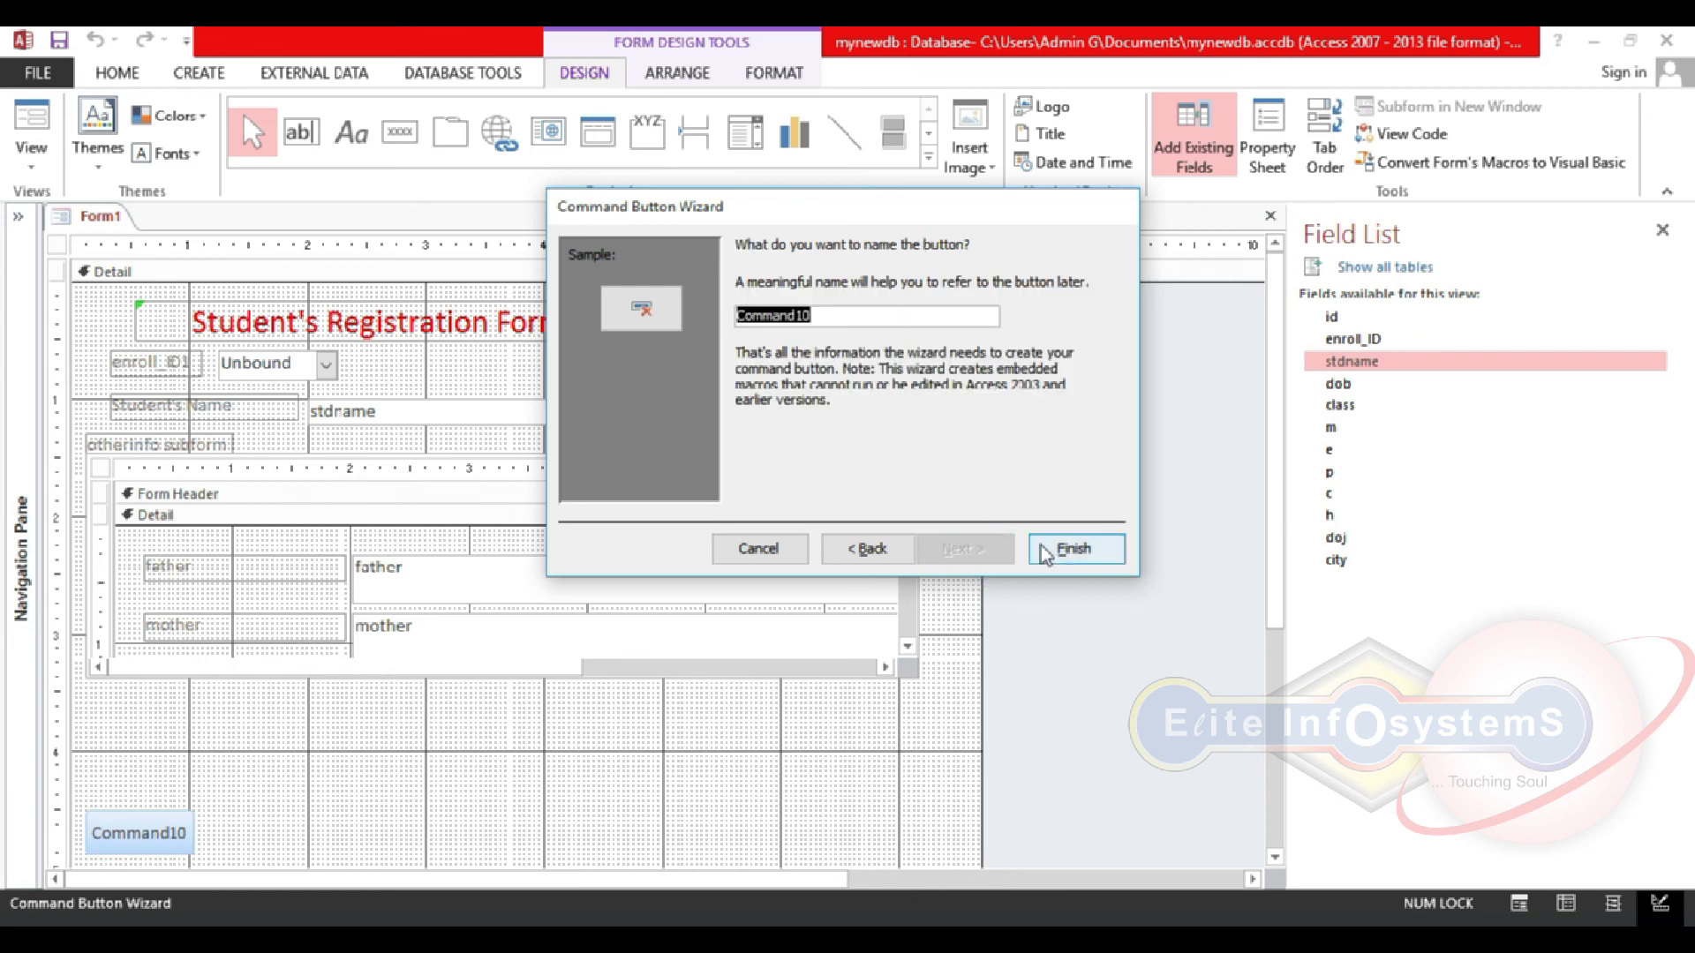
pyautogui.click(1074, 551)
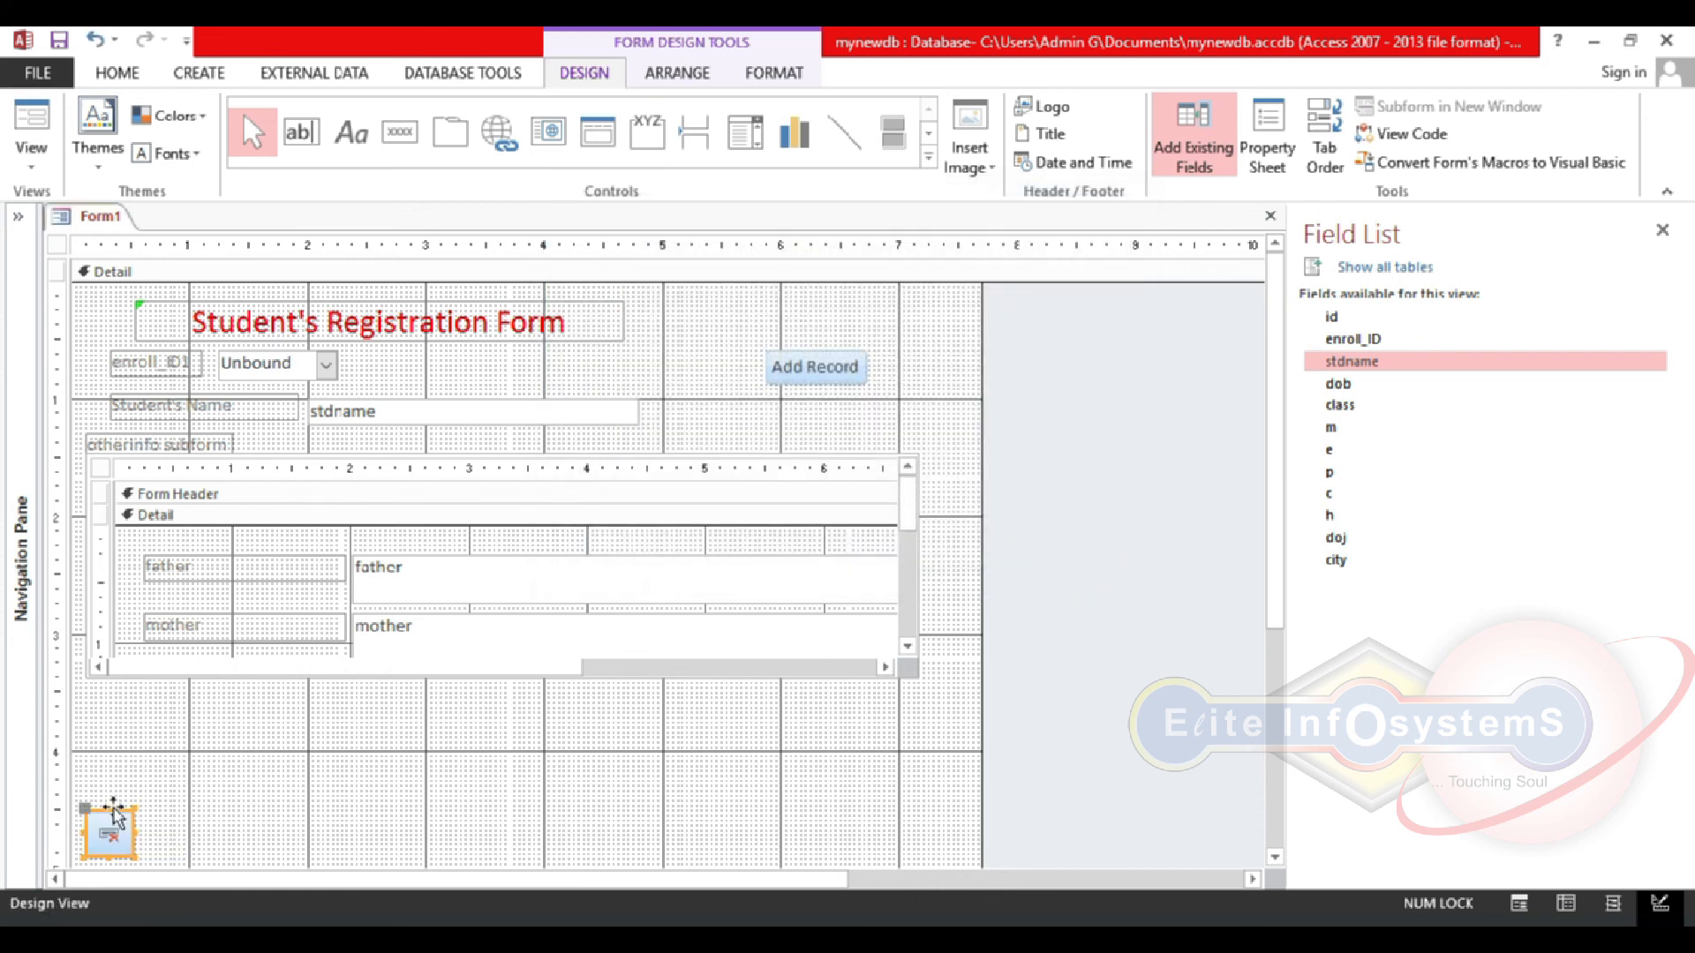
pyautogui.click(173, 788)
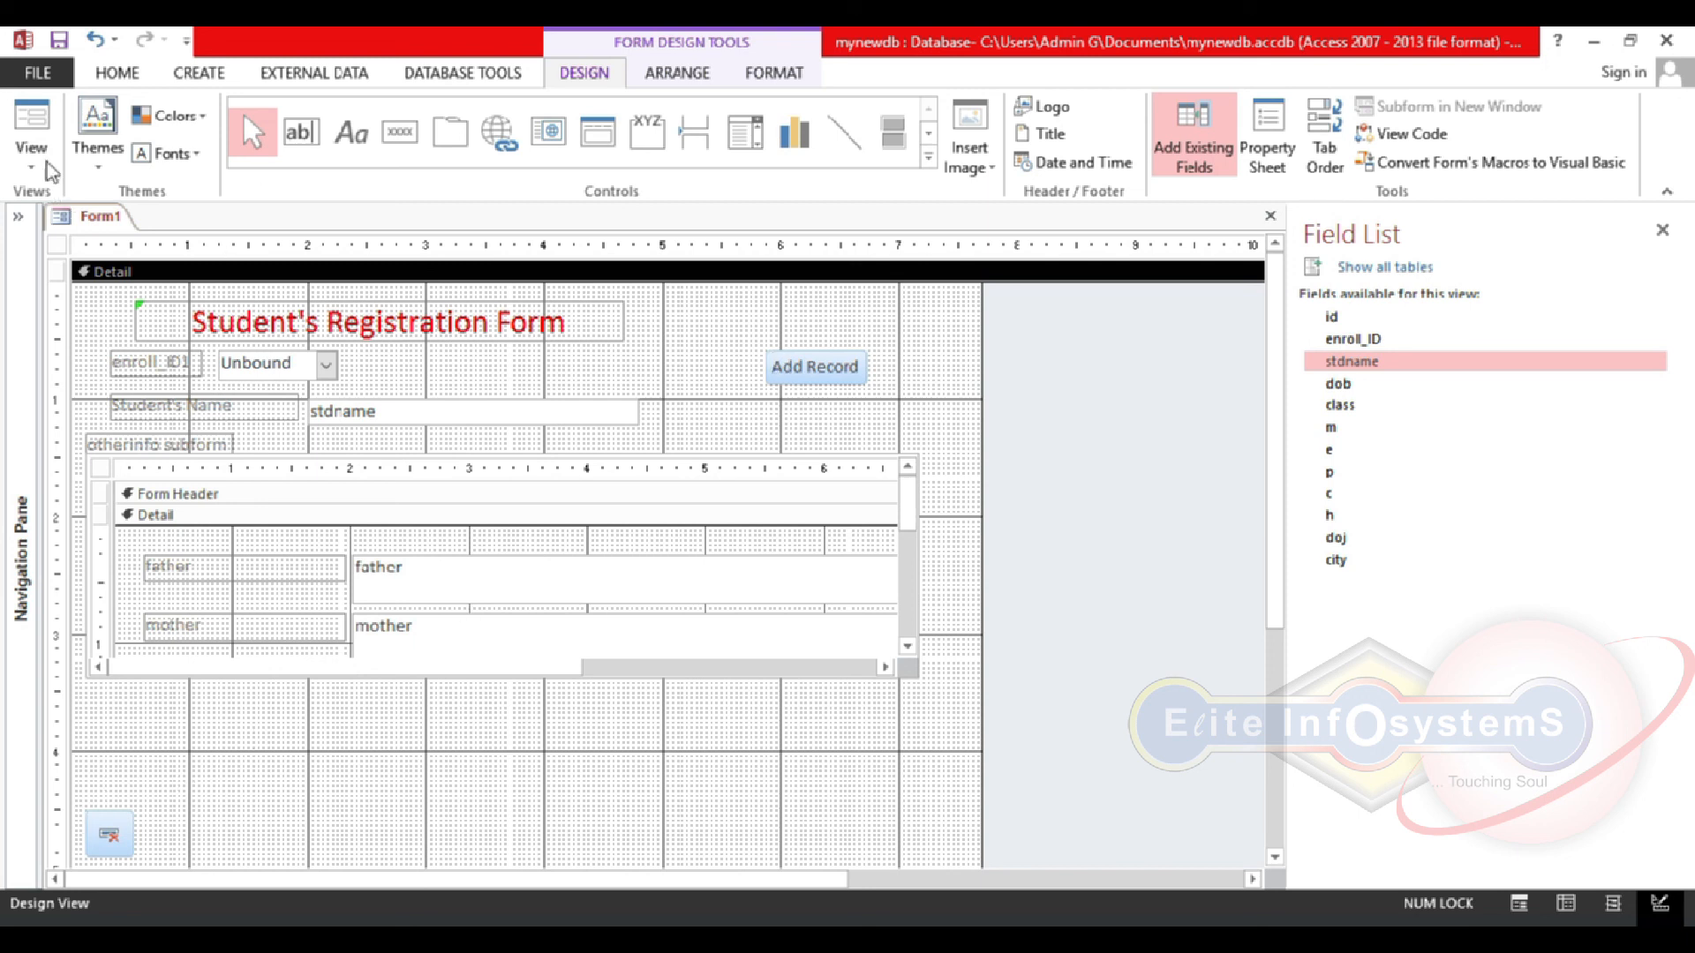
# Step: Test the delete button on the first record in Form View, decline the deletion, and return to Design View
pyautogui.click(33, 110)
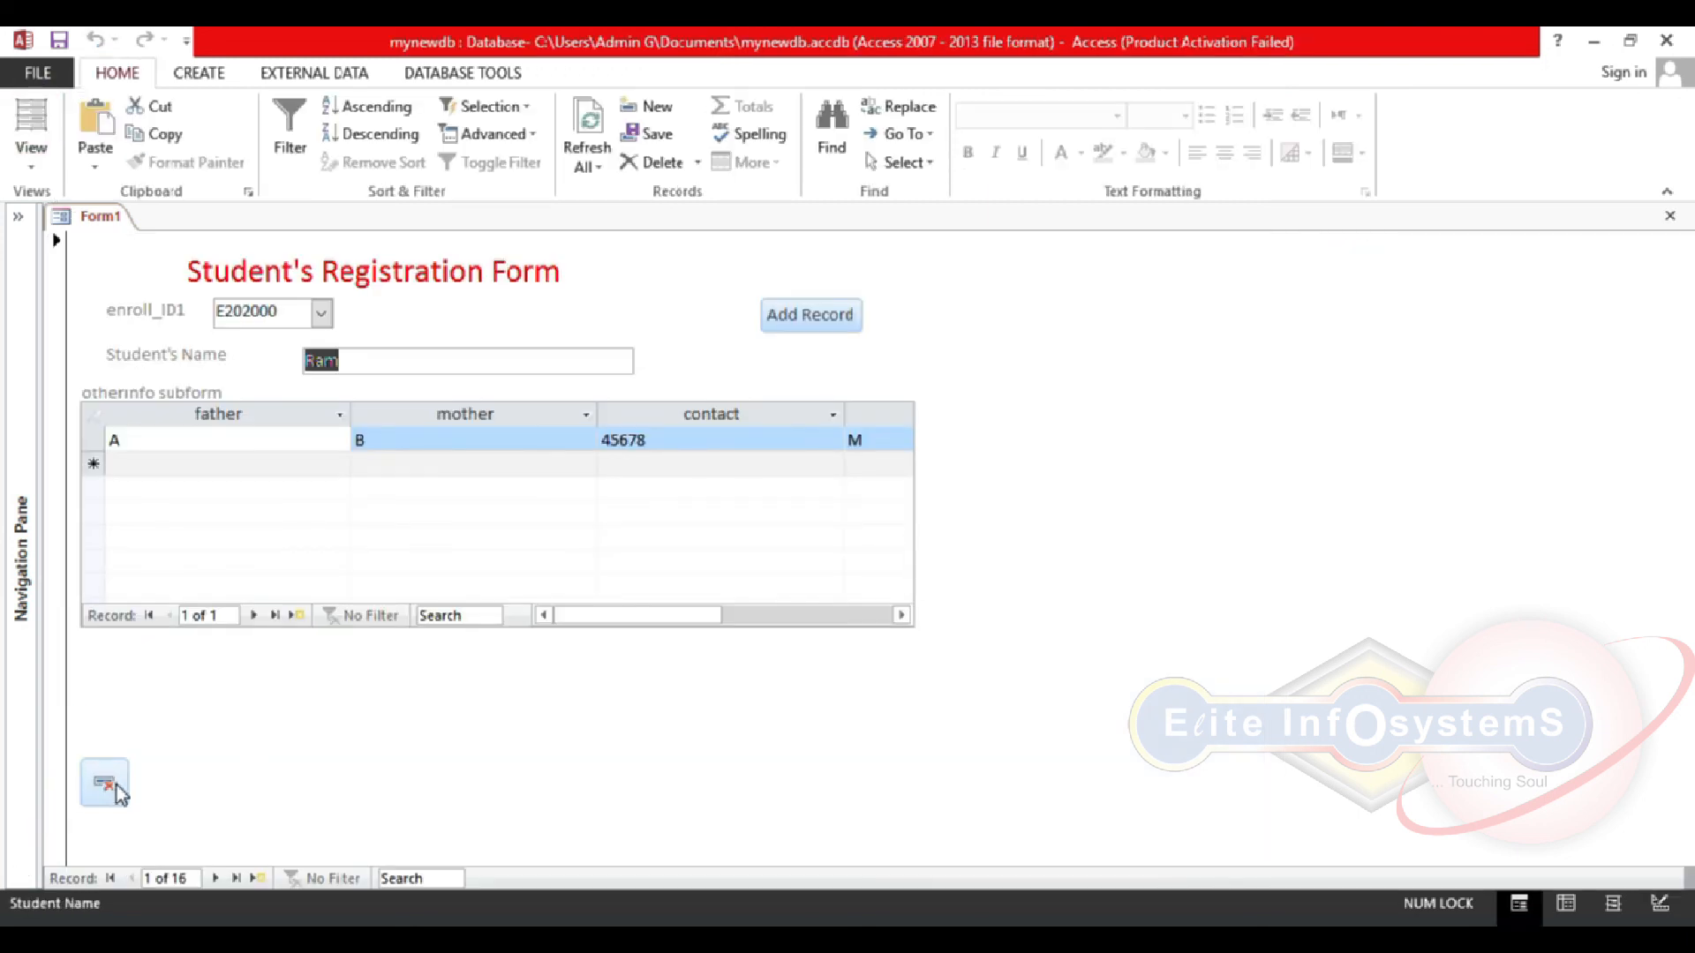
pyautogui.click(110, 785)
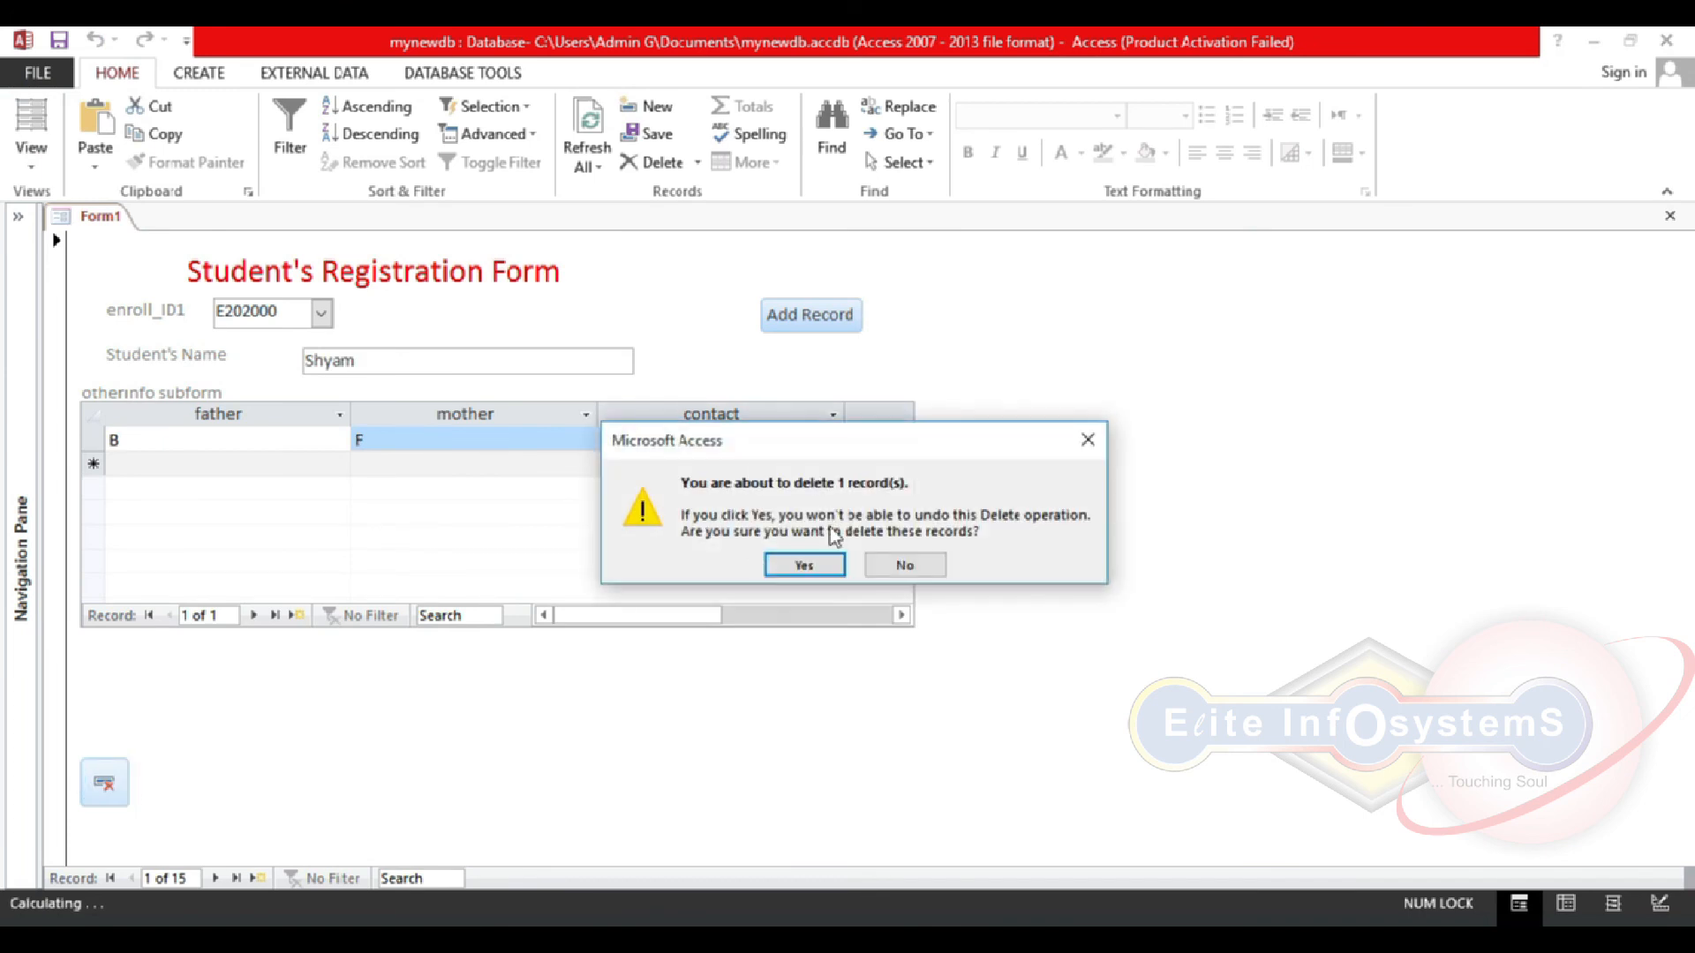
pyautogui.click(918, 565)
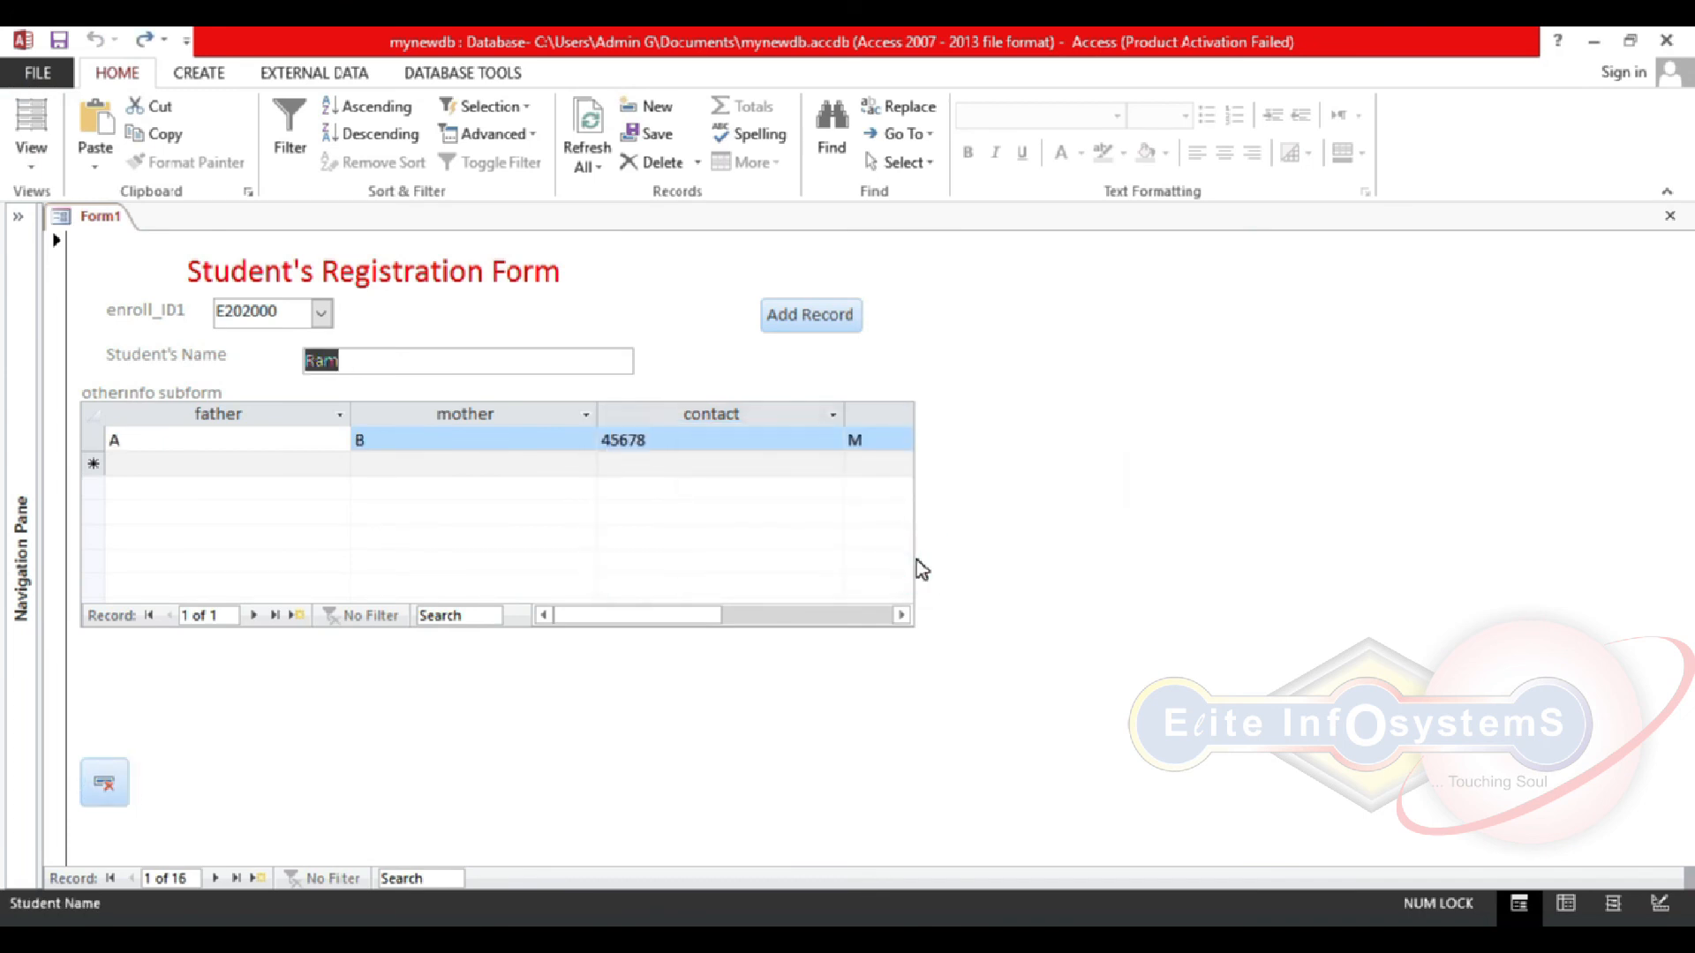
pyautogui.click(918, 569)
pyautogui.click(31, 152)
pyautogui.click(107, 366)
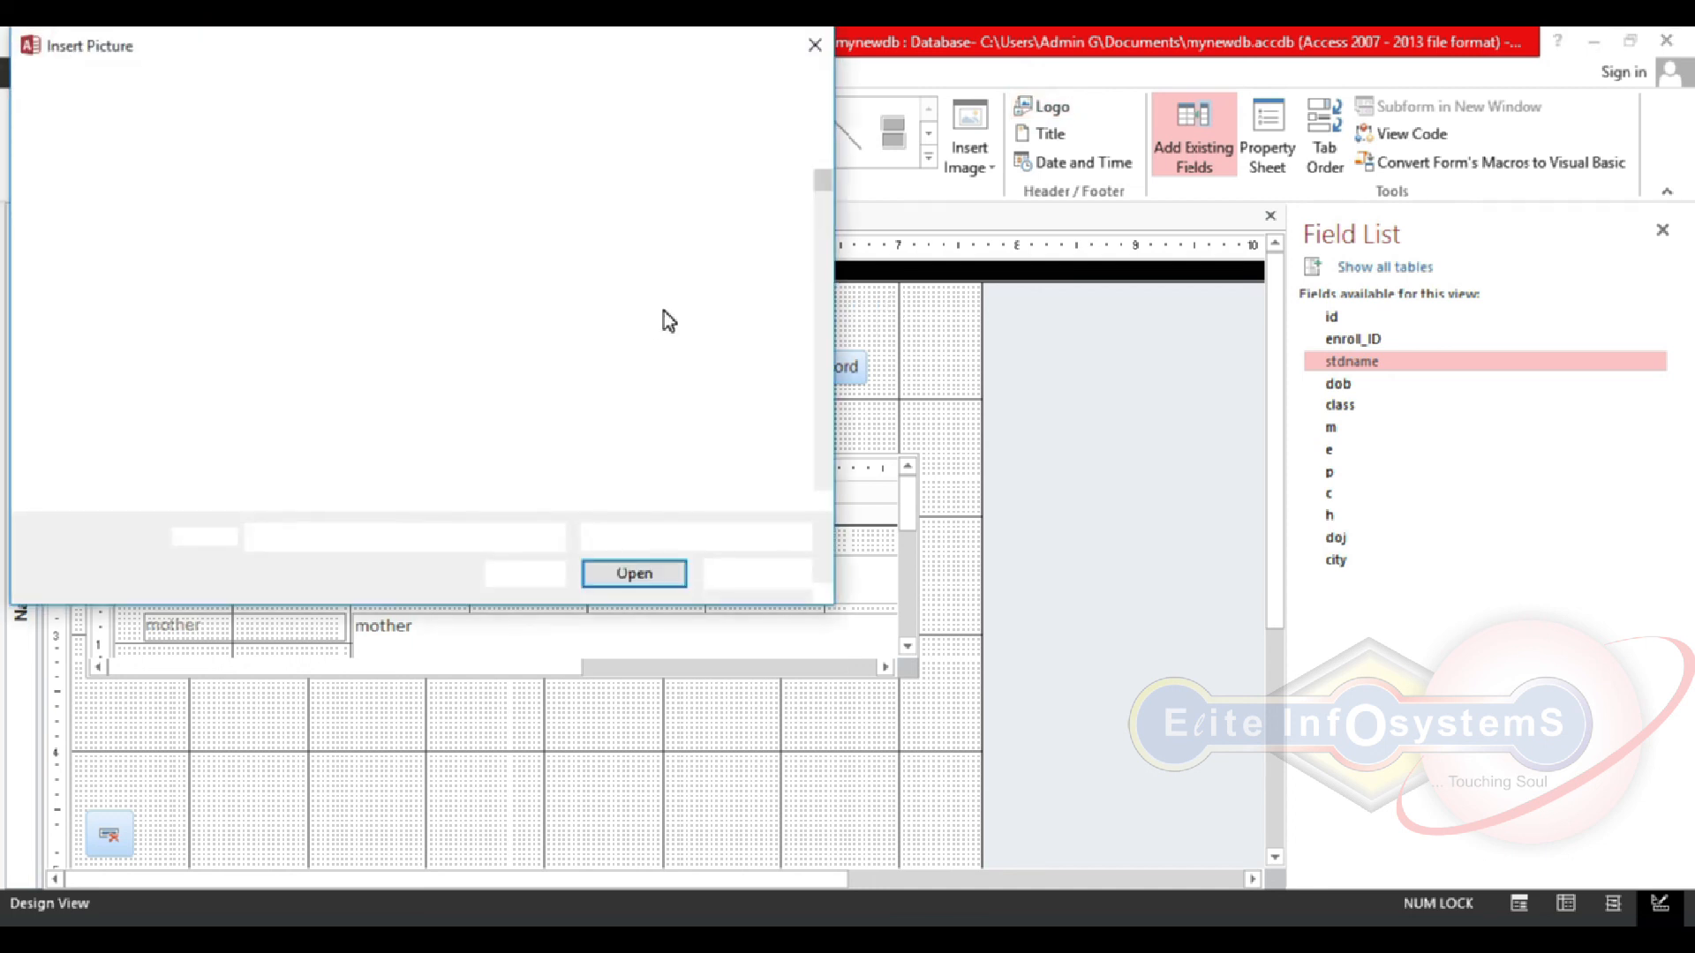
# Step: Leave the Insert Picture dialog without choosing a picture, and move the Add Record button down to just above the subform
pyautogui.click(724, 561)
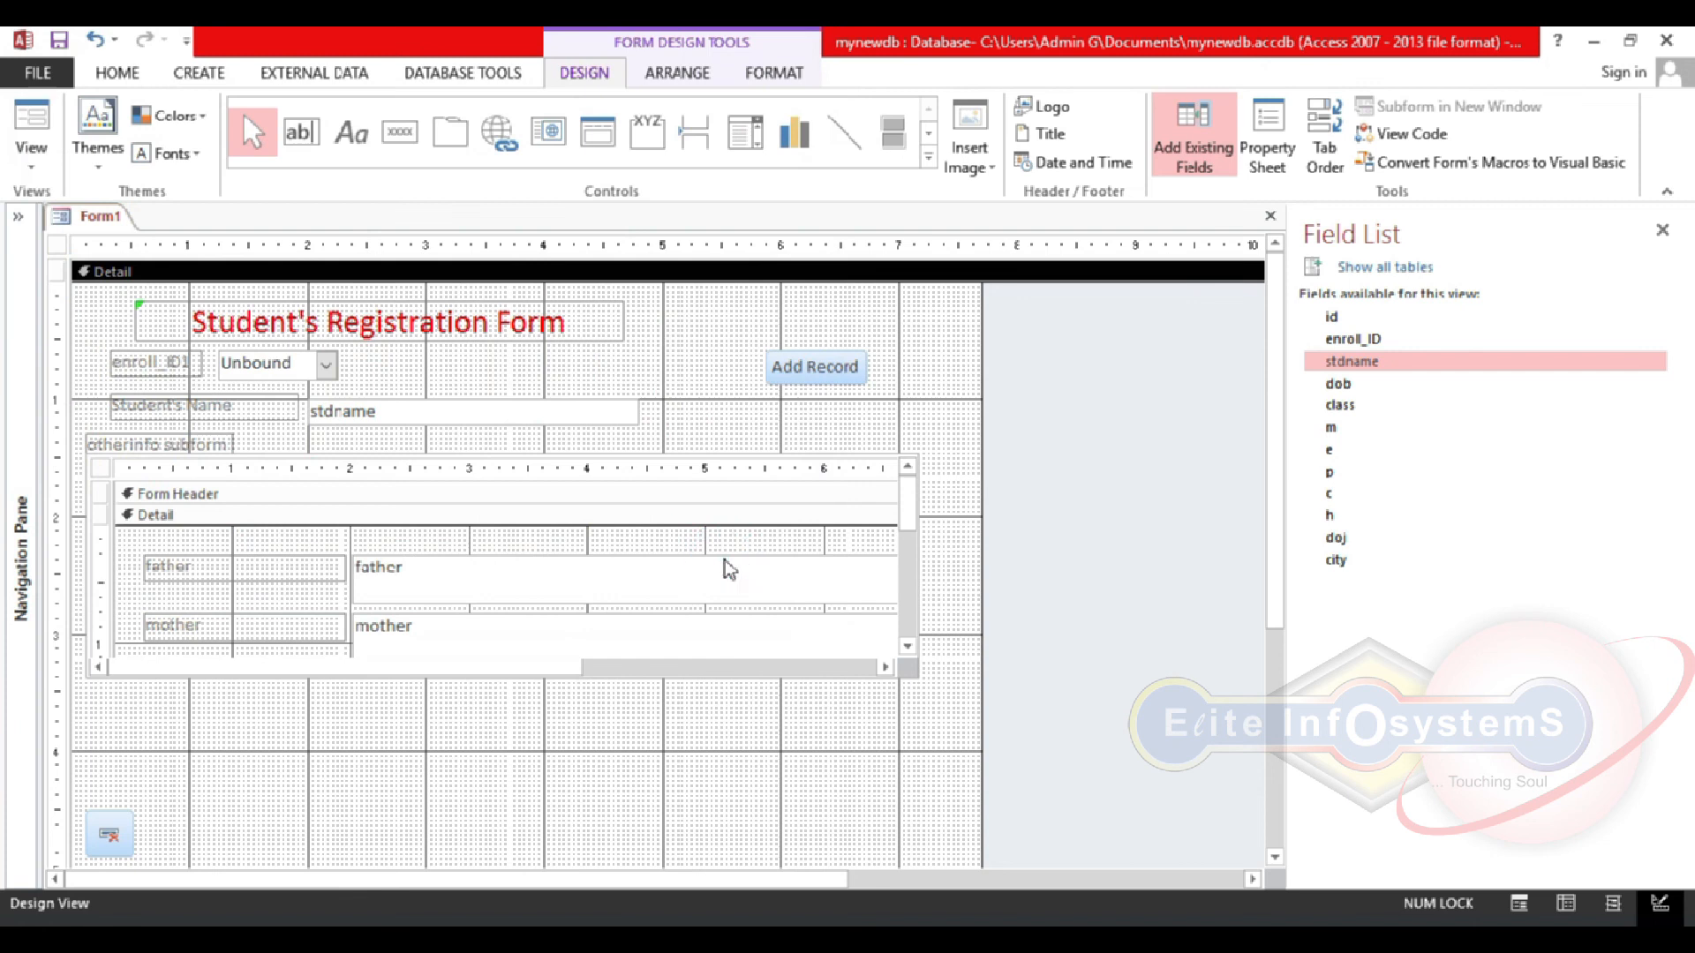
pyautogui.moveTo(839, 360); pyautogui.dragTo(827, 411)
pyautogui.click(812, 380)
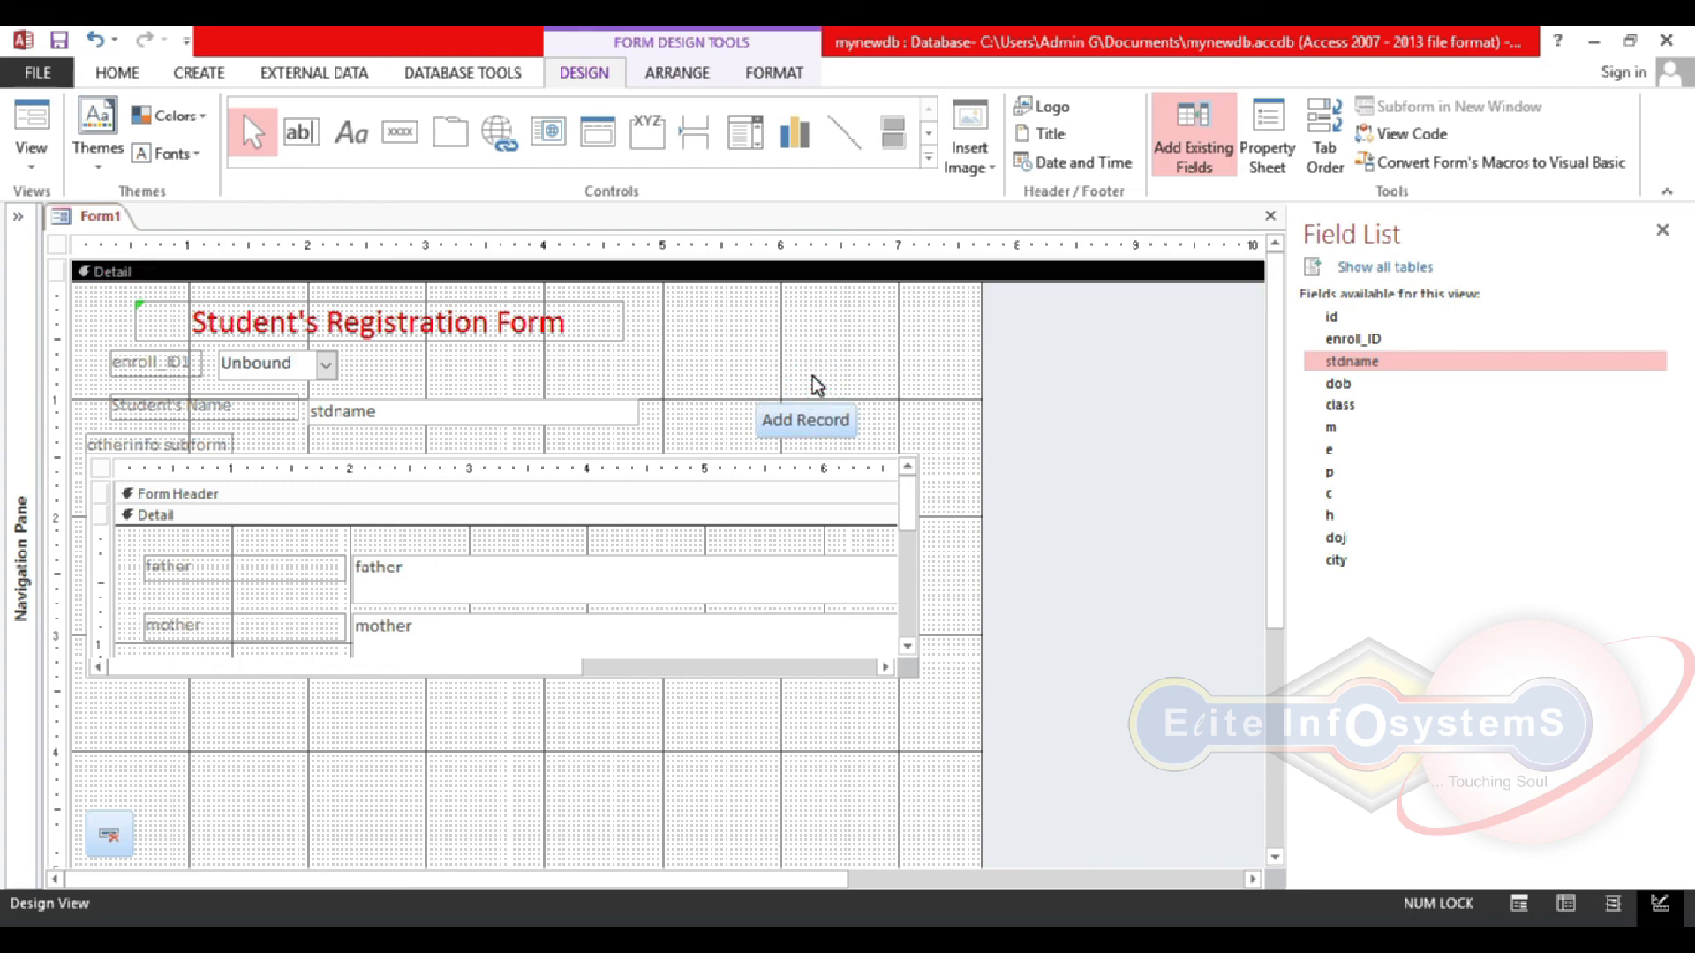